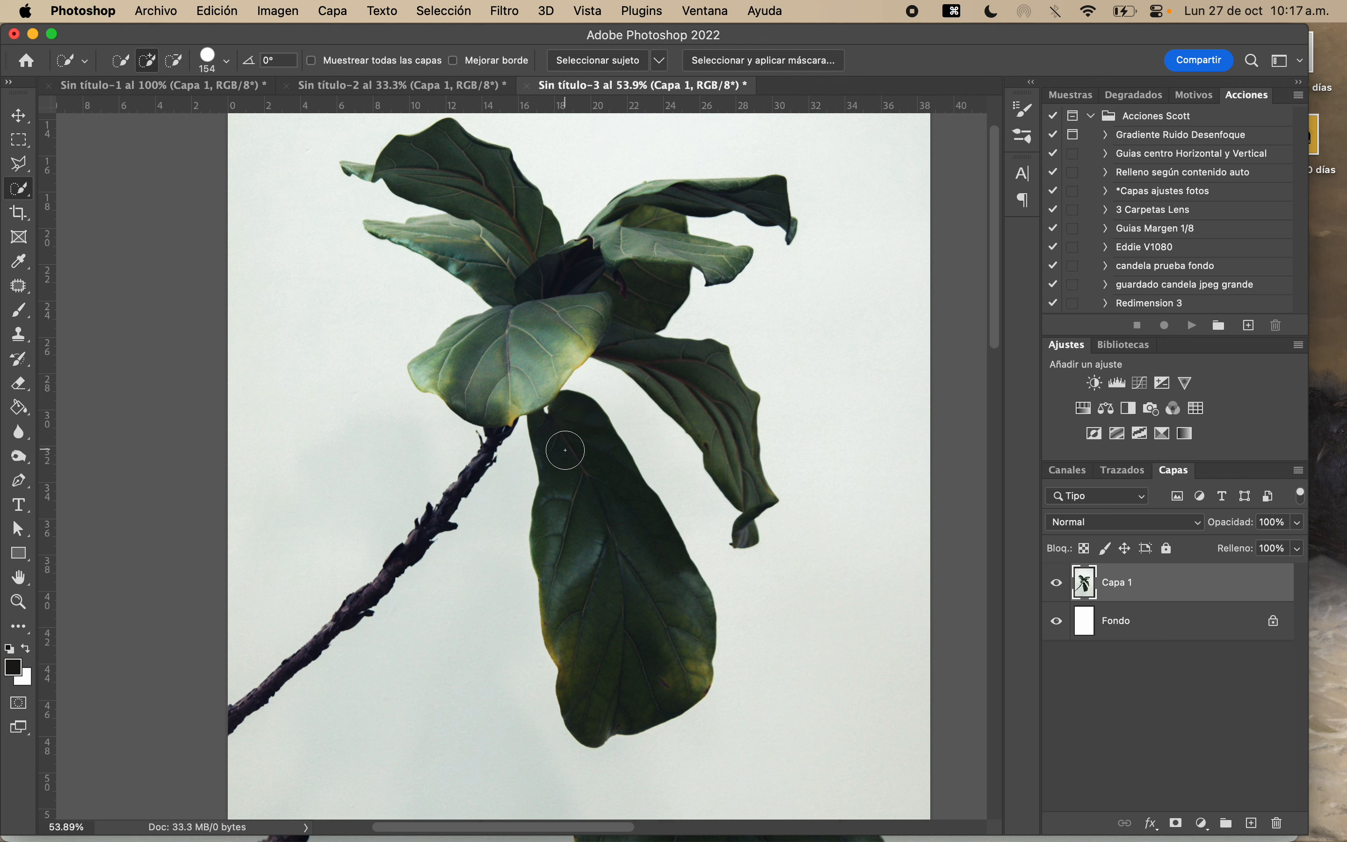
Select the large hanging lower leaf on Capa 1 with the Quick Selection tool
key(v)
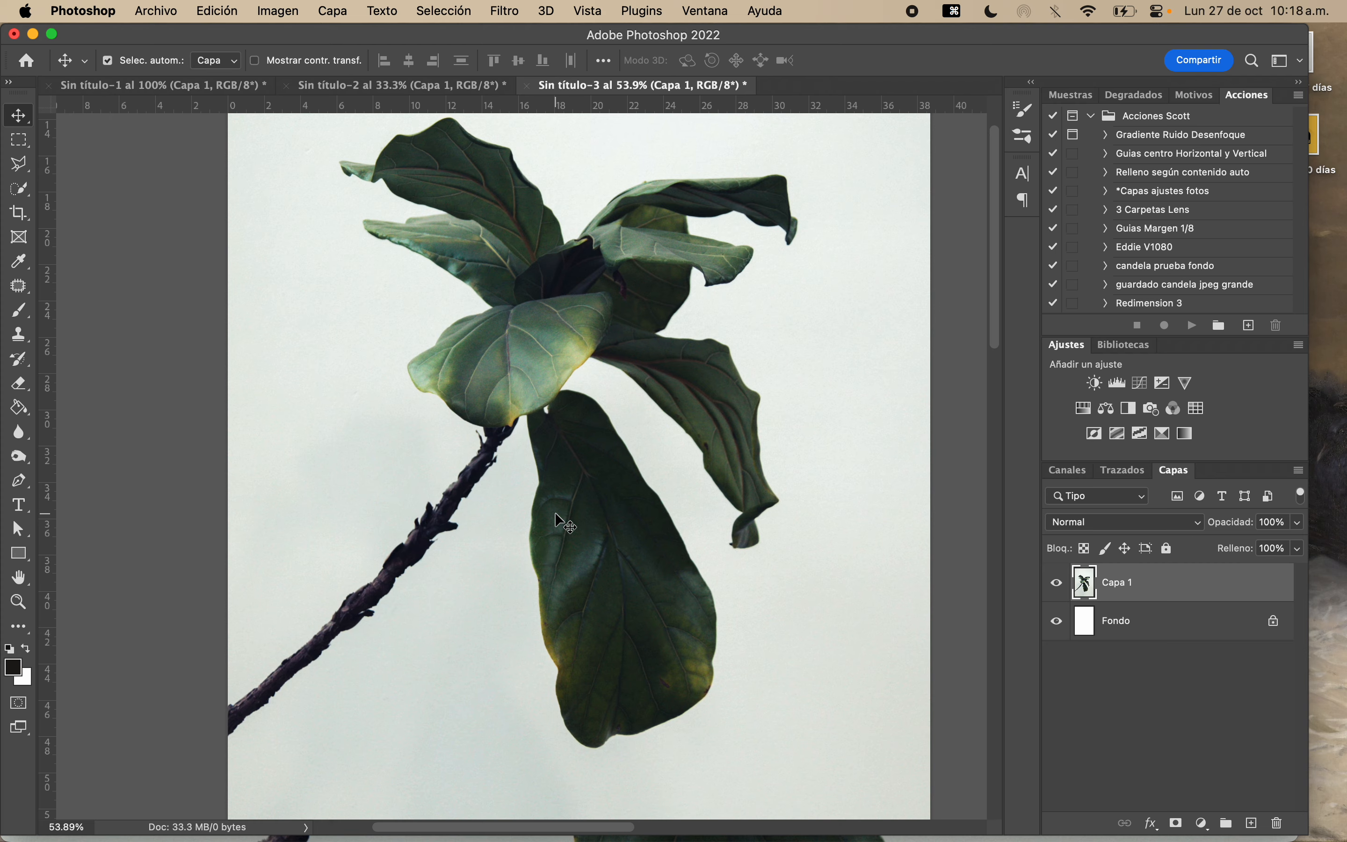
key(m)
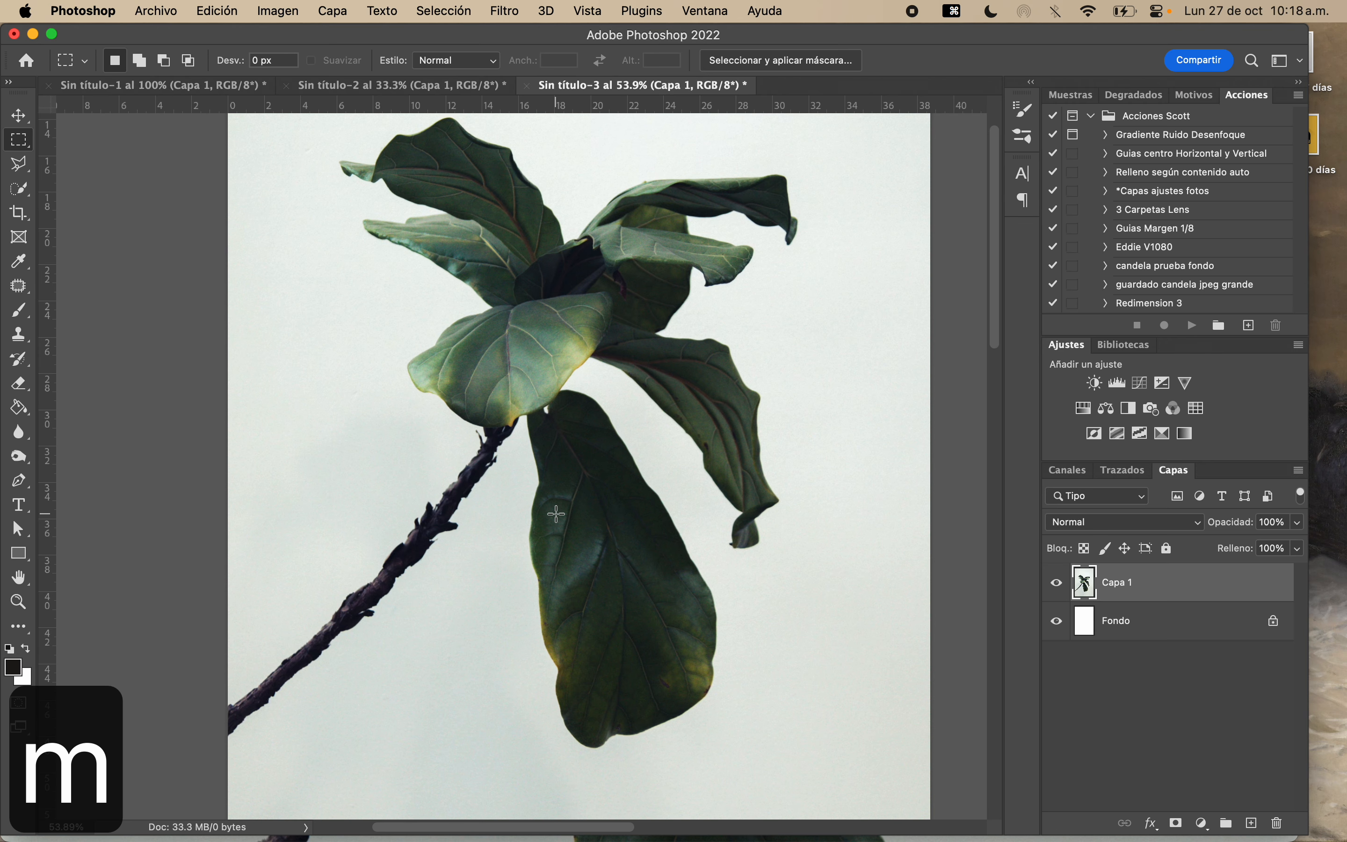
key(l)
key(w)
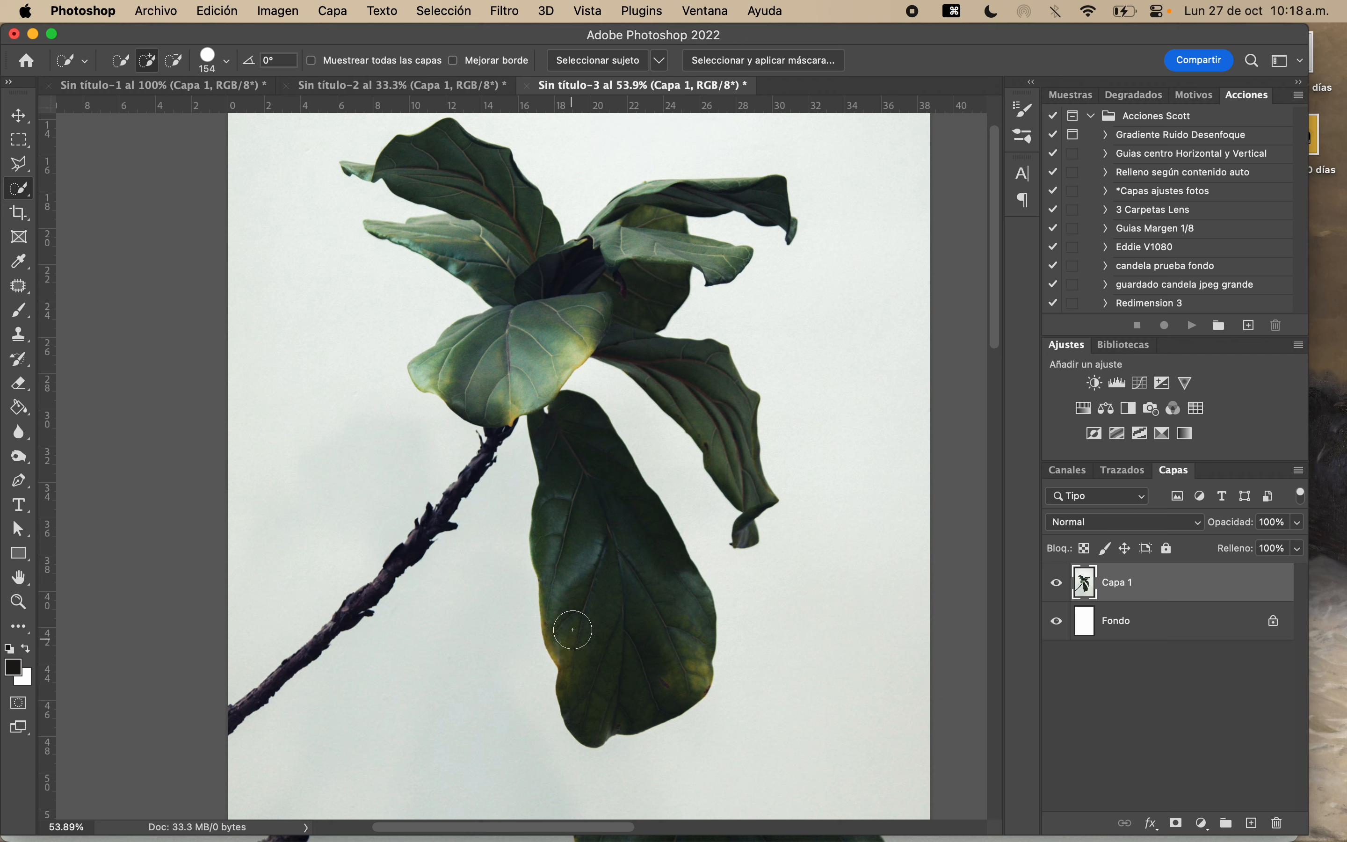
click(572, 444)
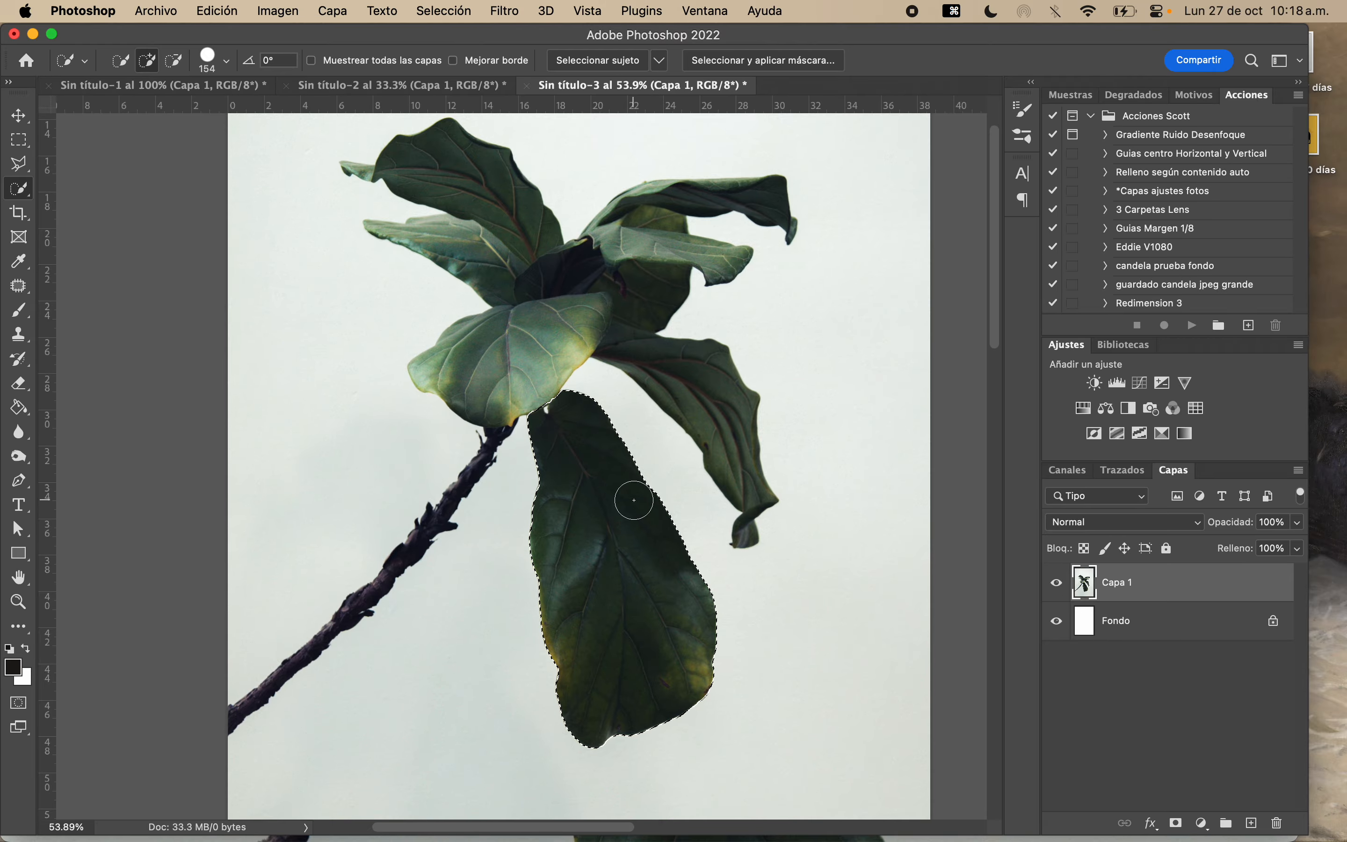
Examine at pixel level how closely the selection outline follows the hanging leaf's right edge
scroll(635, 500, right, 3)
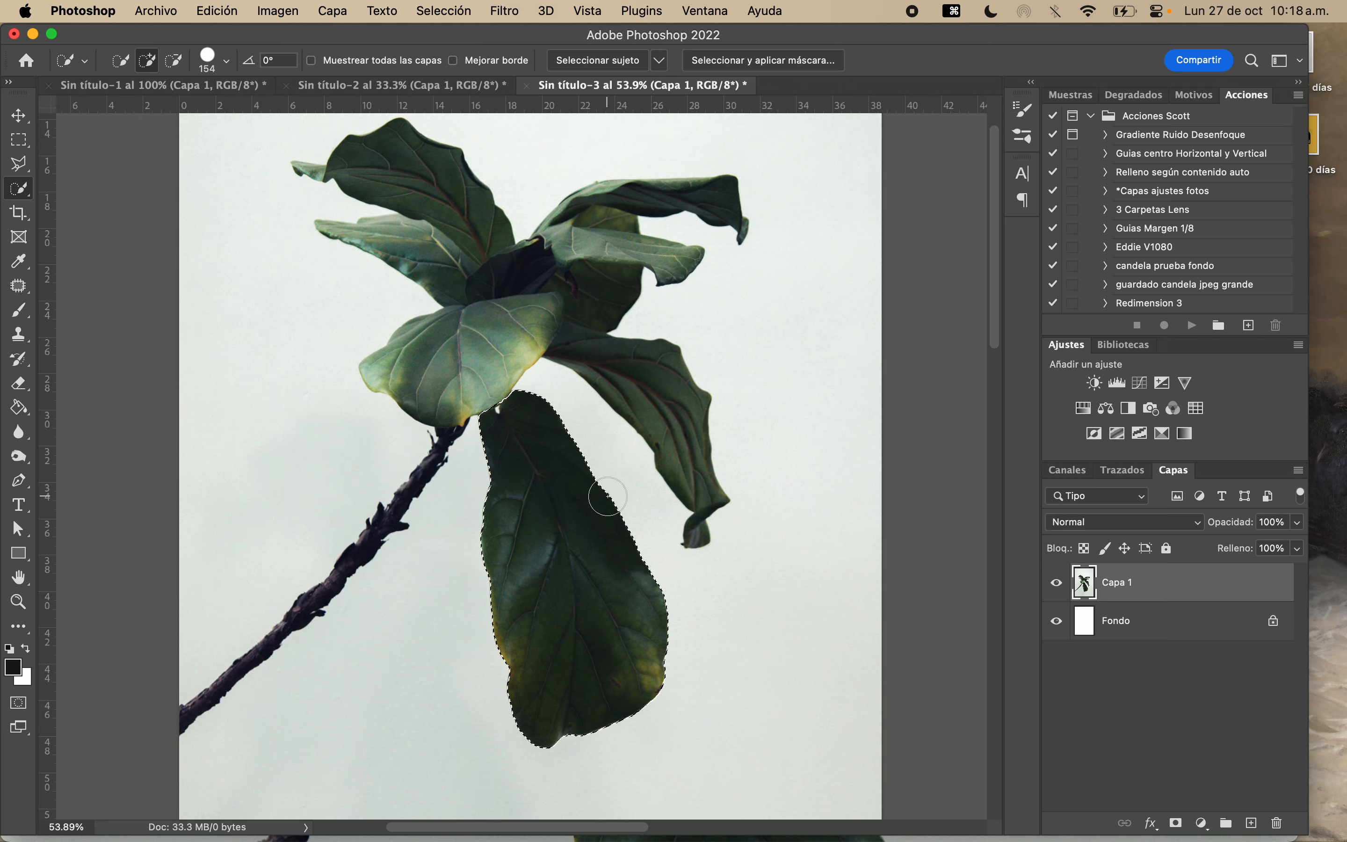
key(z)
drag(604, 499, 881, 385)
key(space)
drag(734, 376, 672, 351)
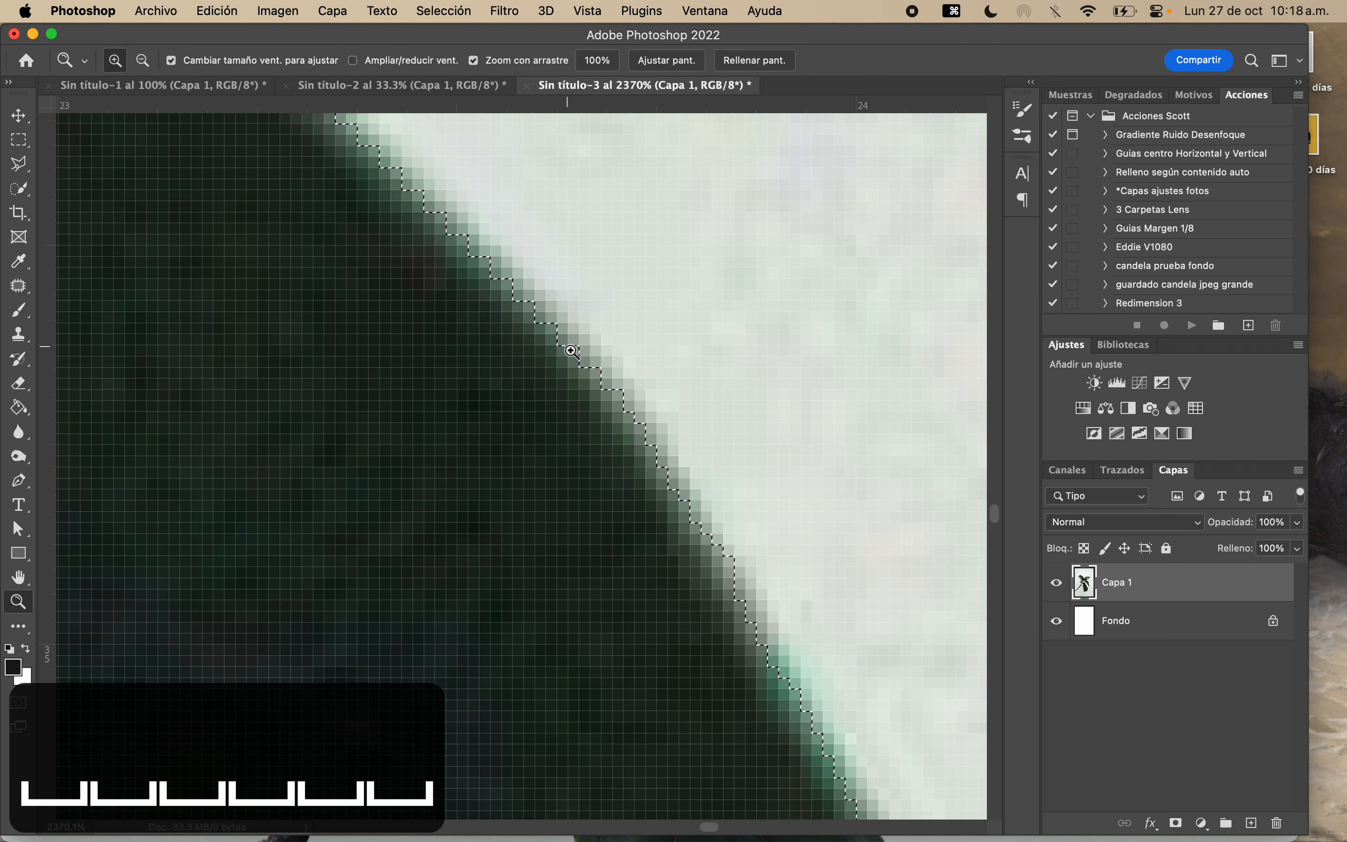
drag(616, 391, 746, 352)
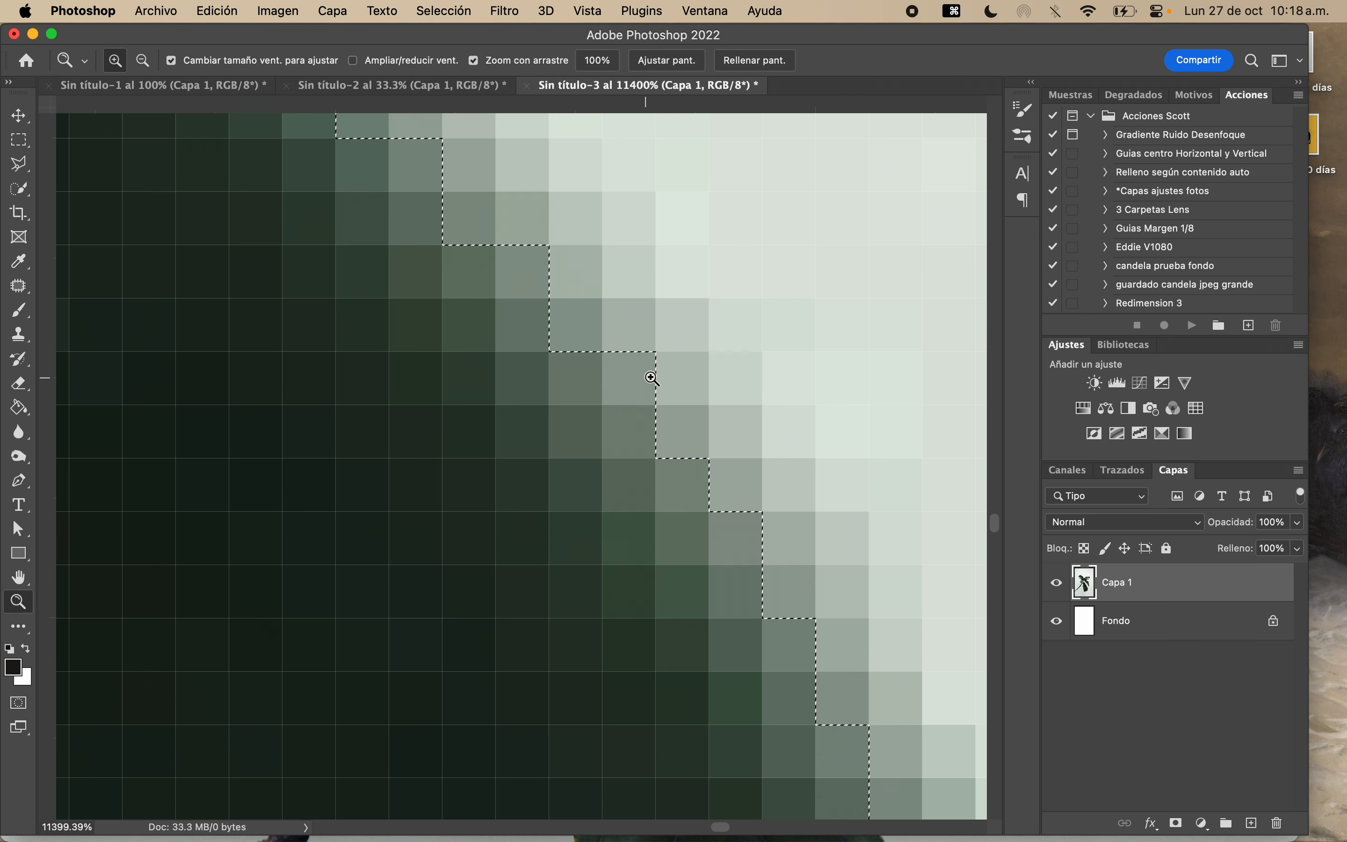
drag(653, 374, 631, 376)
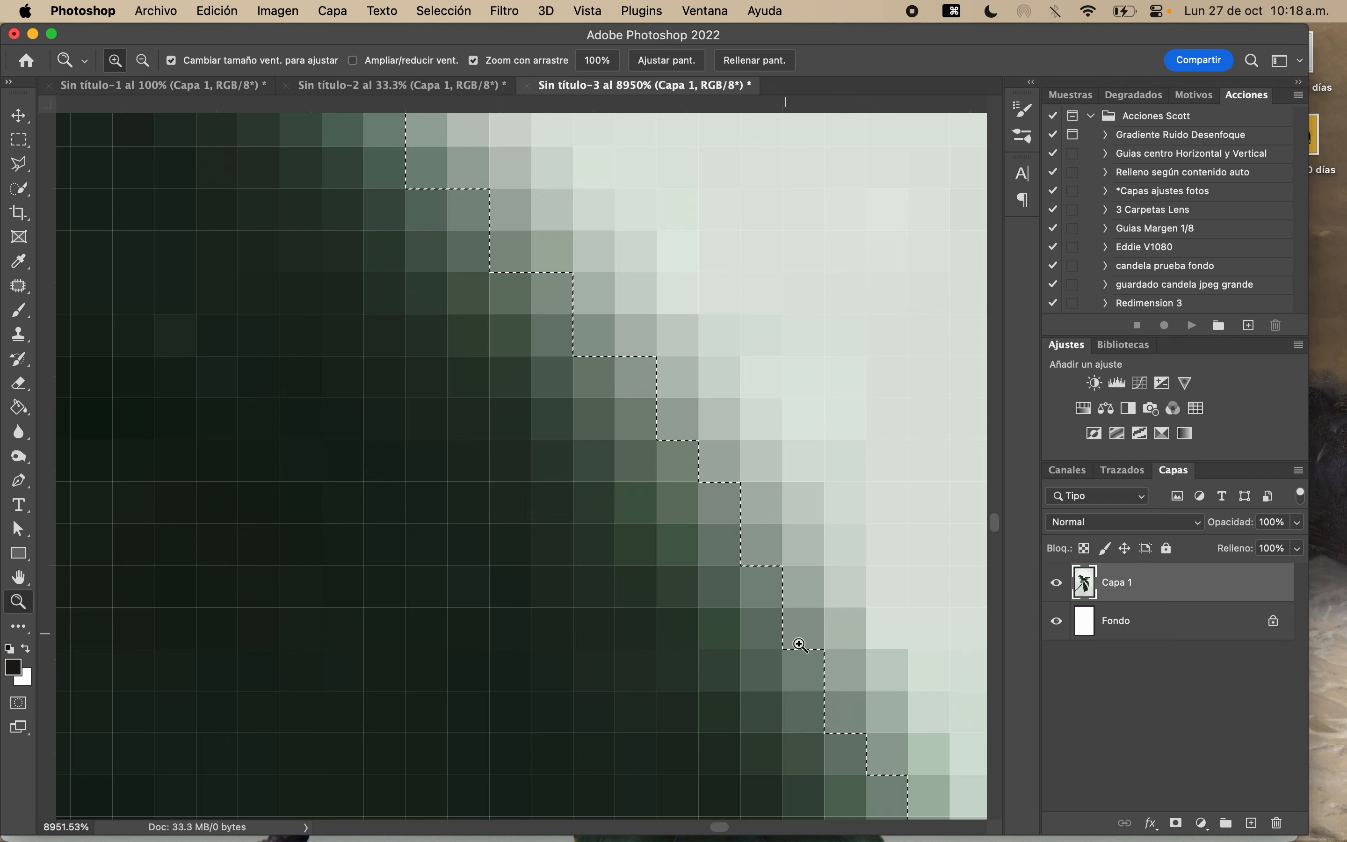
key(space)
drag(818, 665, 640, 481)
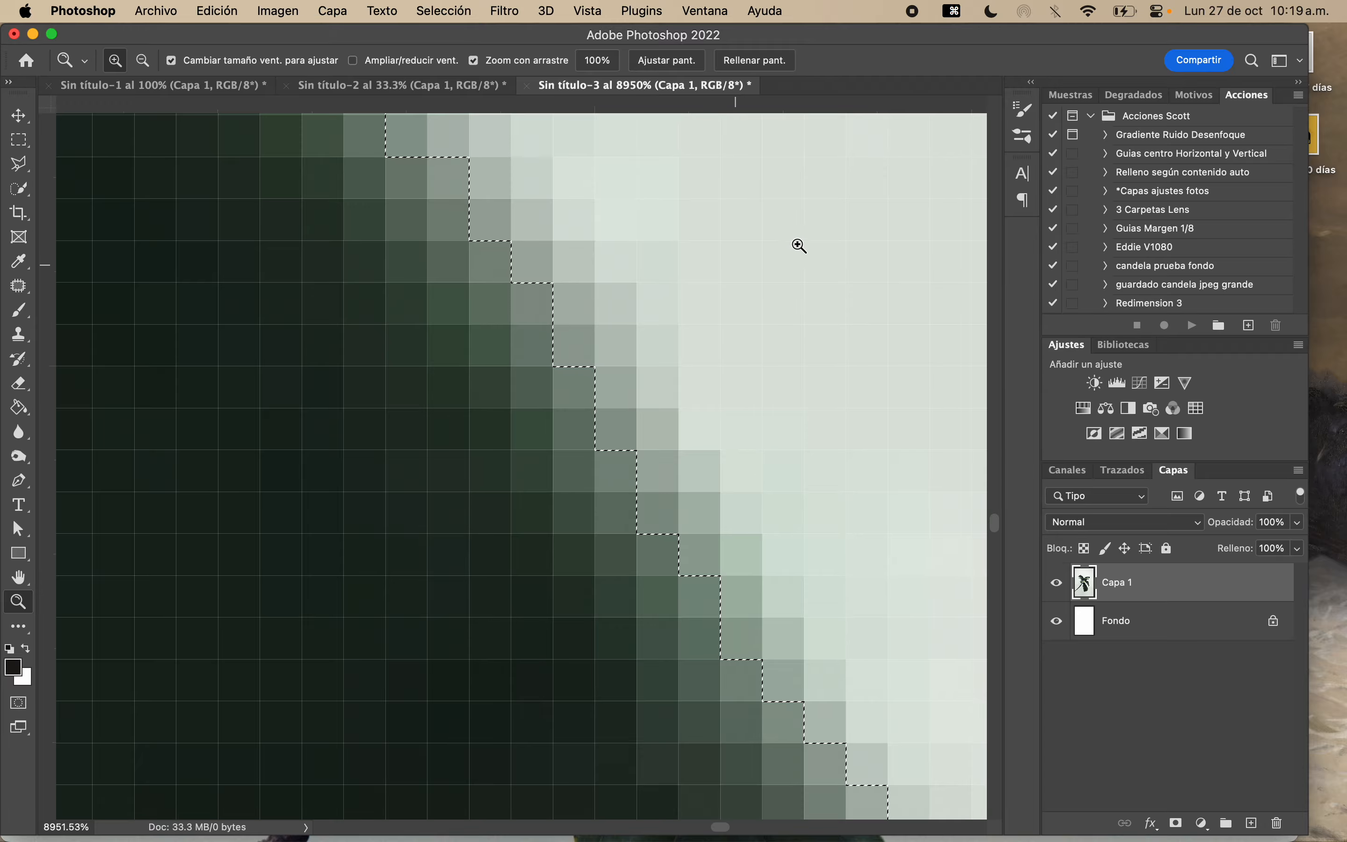
drag(803, 330, 710, 352)
drag(836, 364, 872, 340)
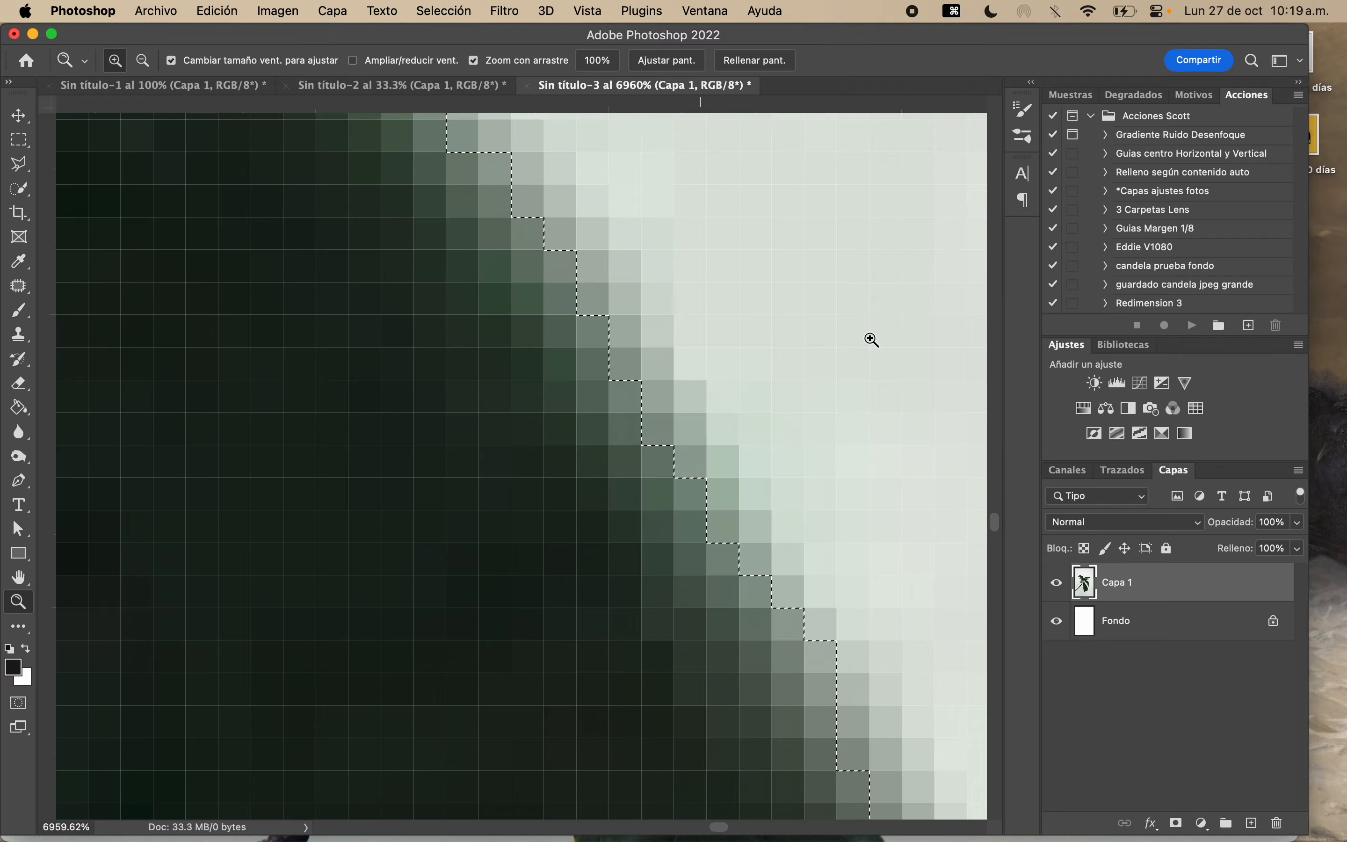
drag(723, 438, 628, 473)
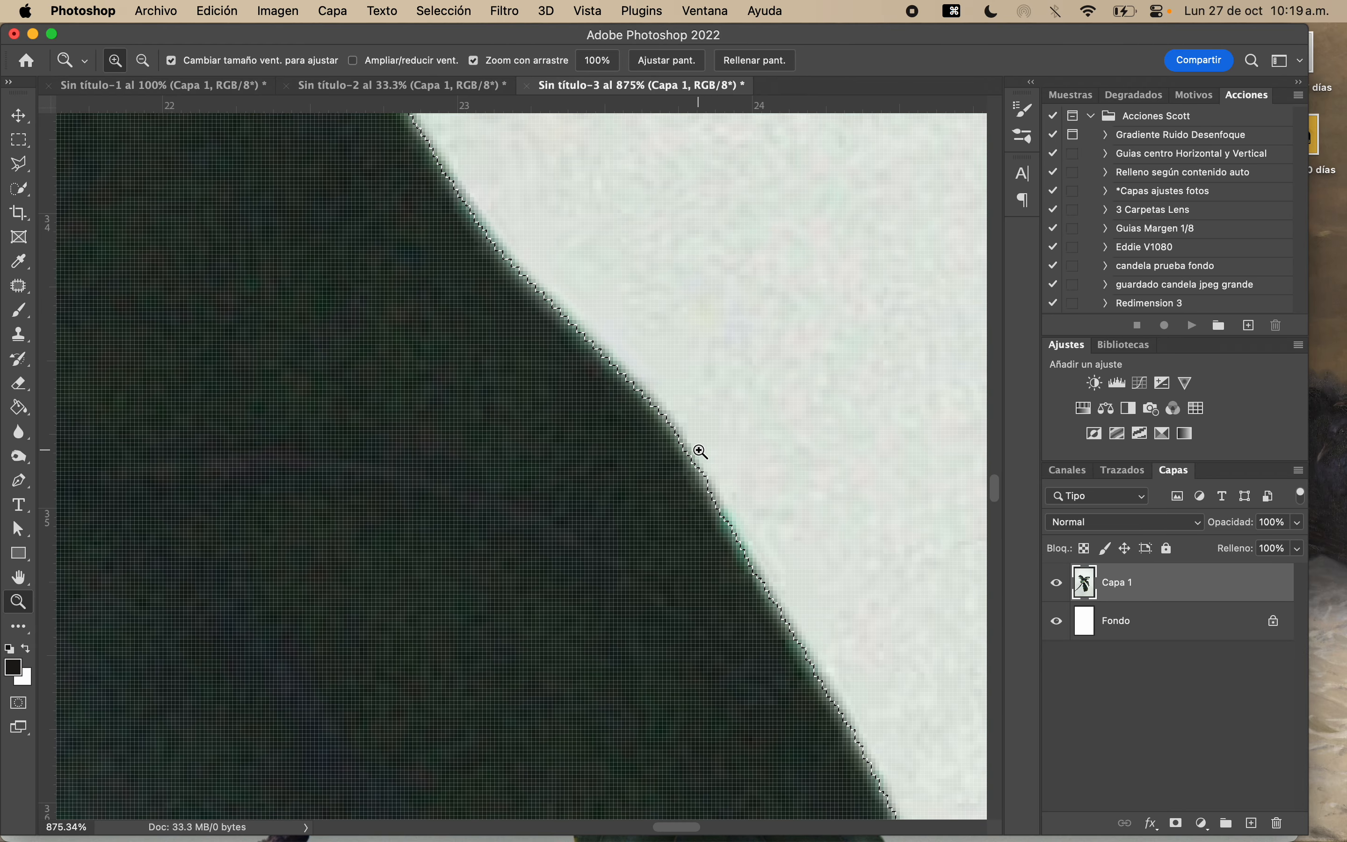
drag(688, 453, 577, 376)
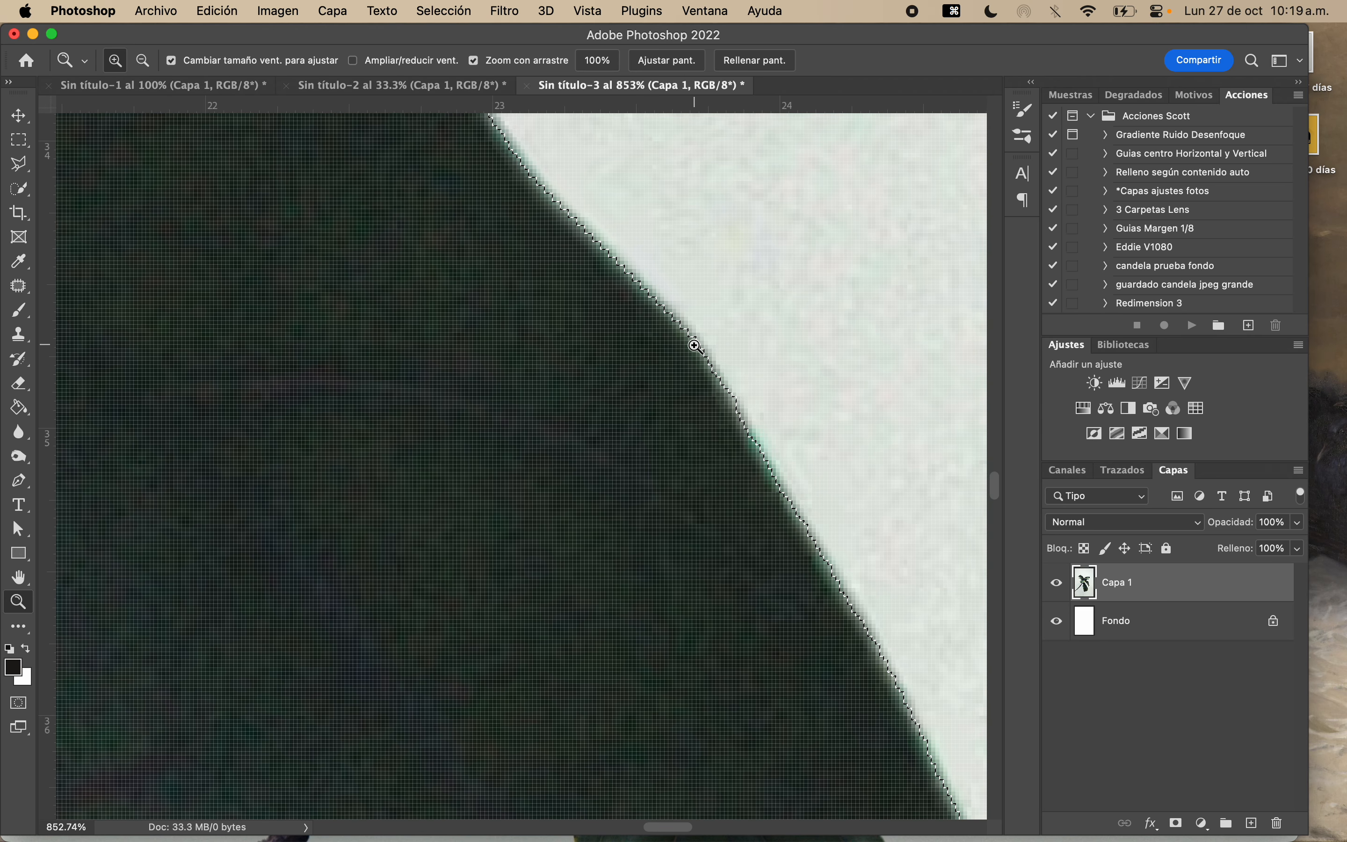
mouse_move(703, 348)
mouse_down()
mouse_move(911, 216)
mouse_move(846, 246)
mouse_move(697, 374)
mouse_up()
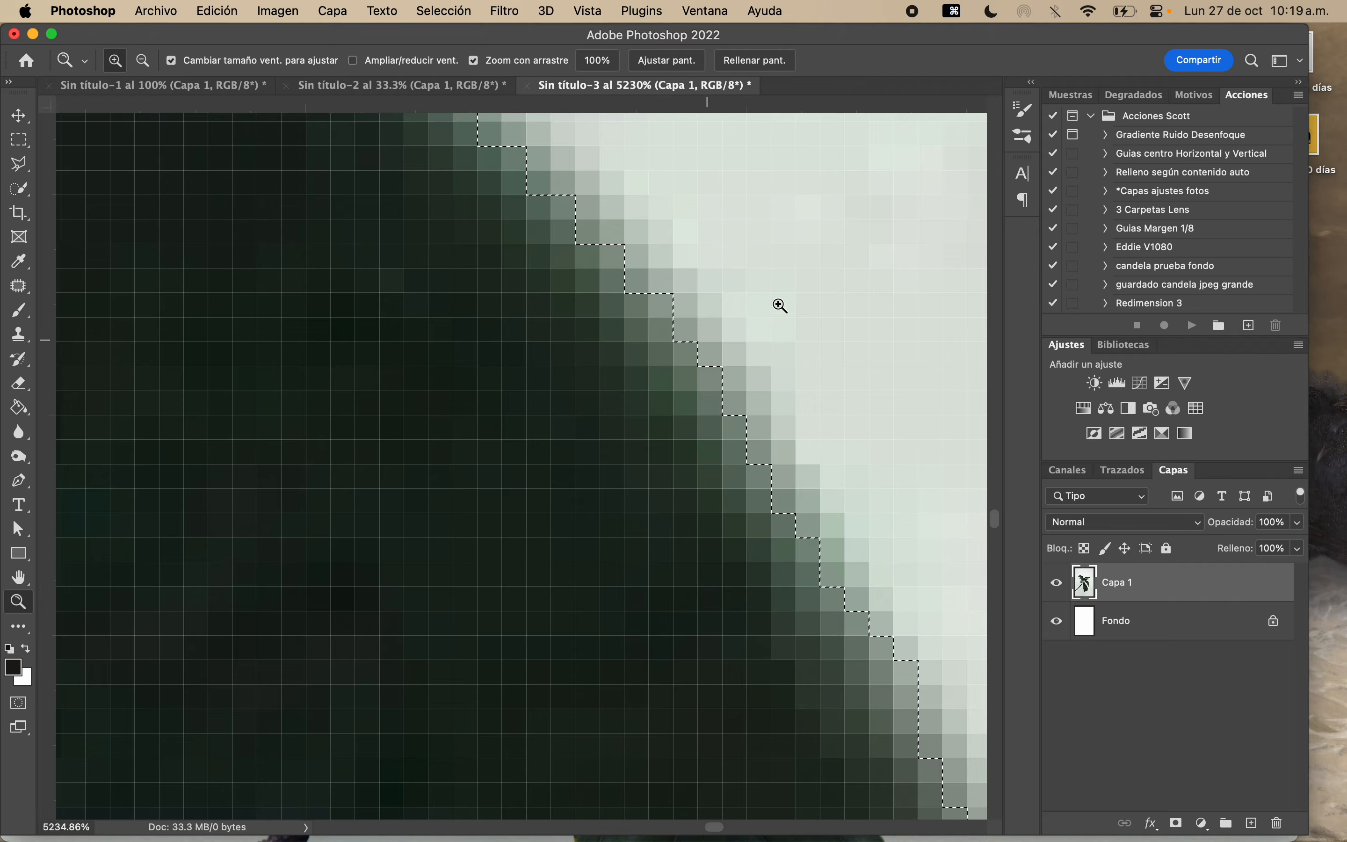
drag(809, 345, 535, 421)
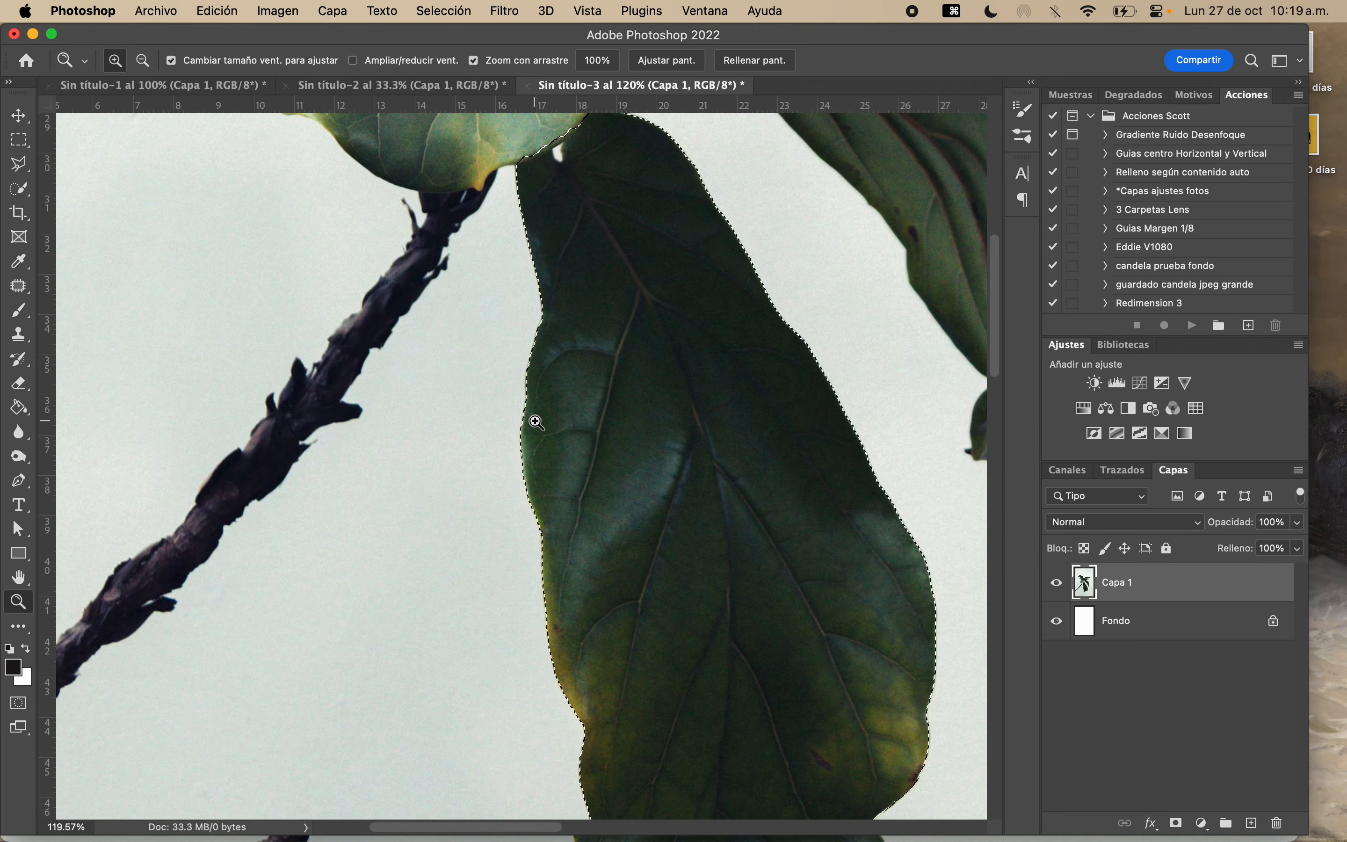
drag(790, 392, 737, 393)
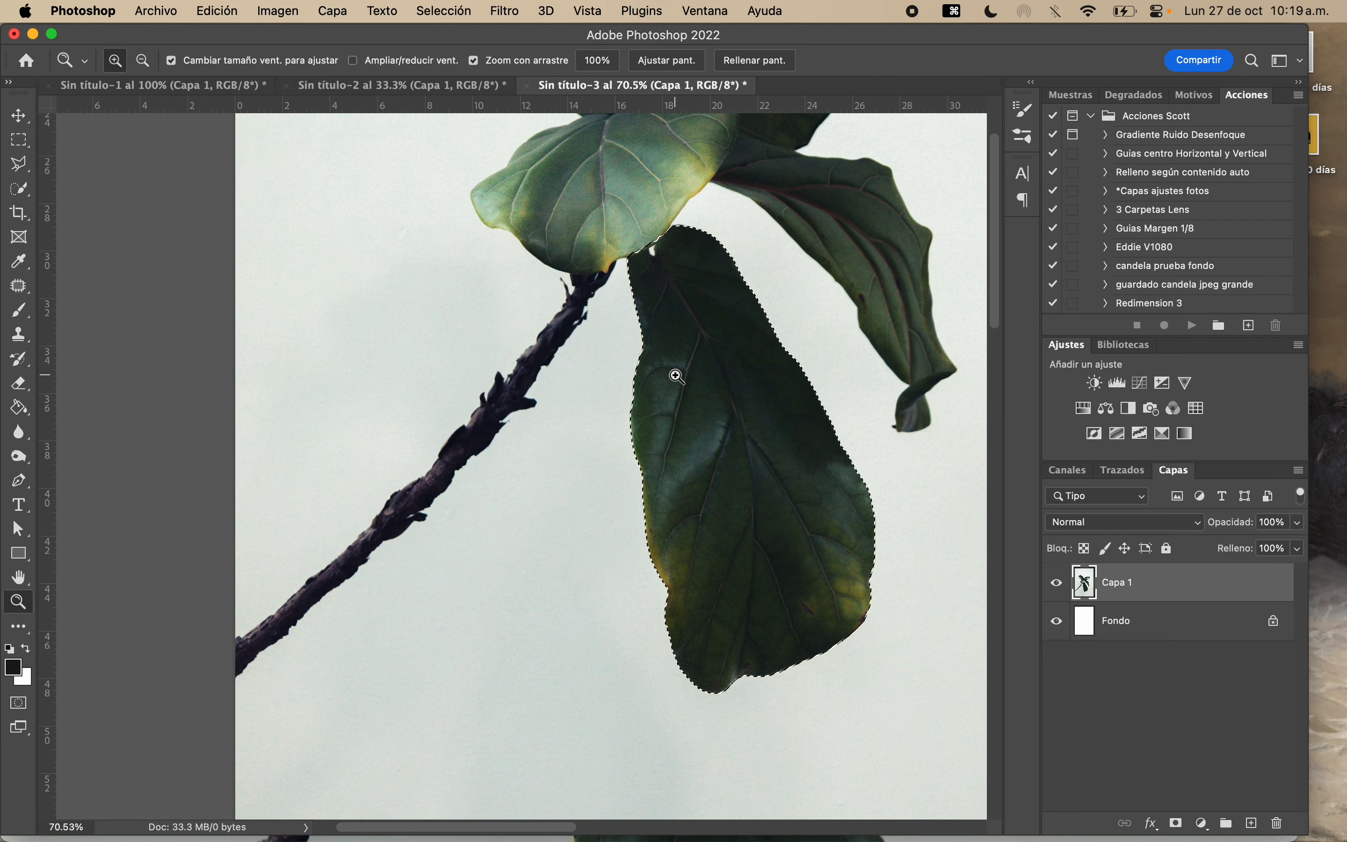
scroll(685, 376, right, 5)
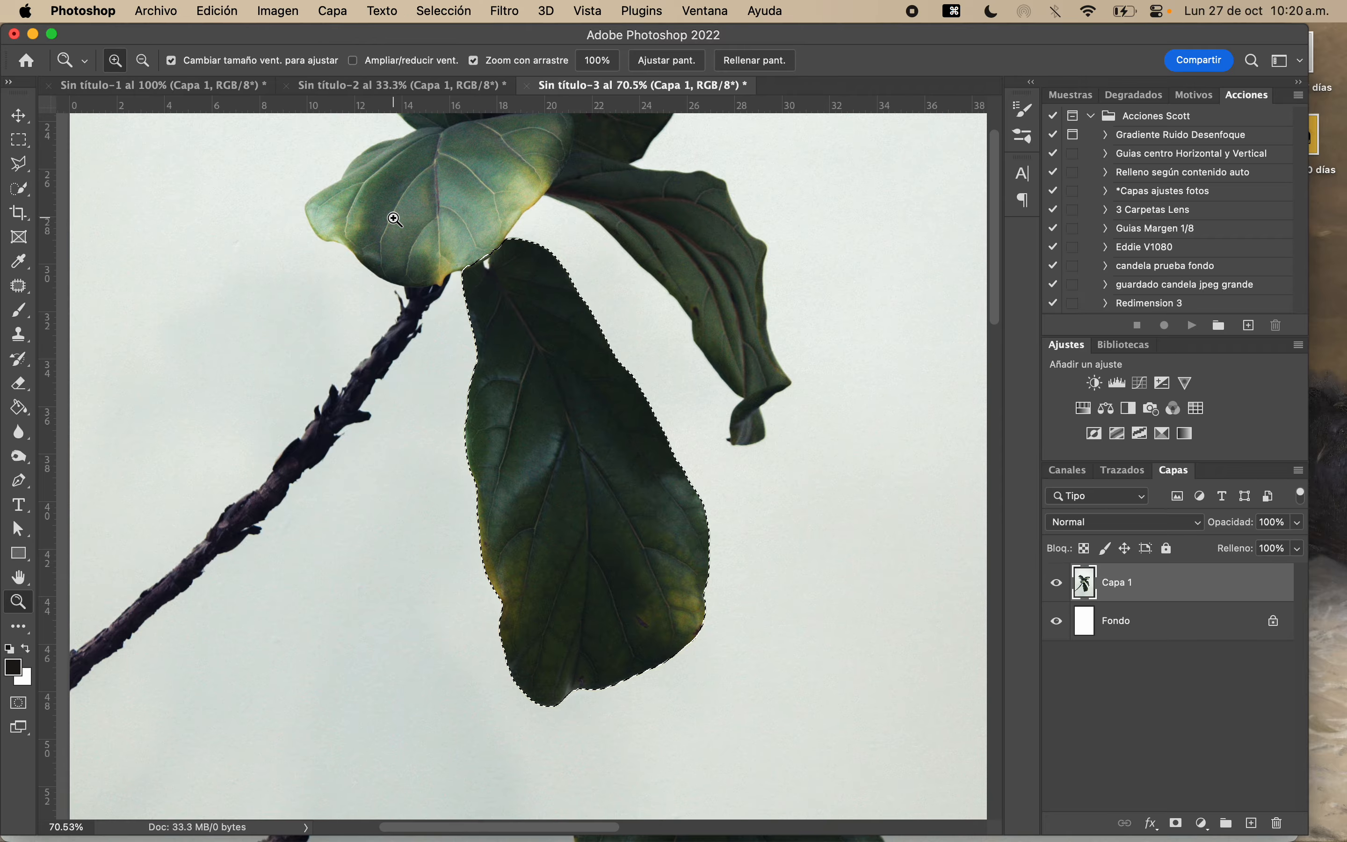
Try Content-Aware Fill on the selected leaf, inspect the filled area's outline in the magnified preview, and cancel the fill
click(210, 9)
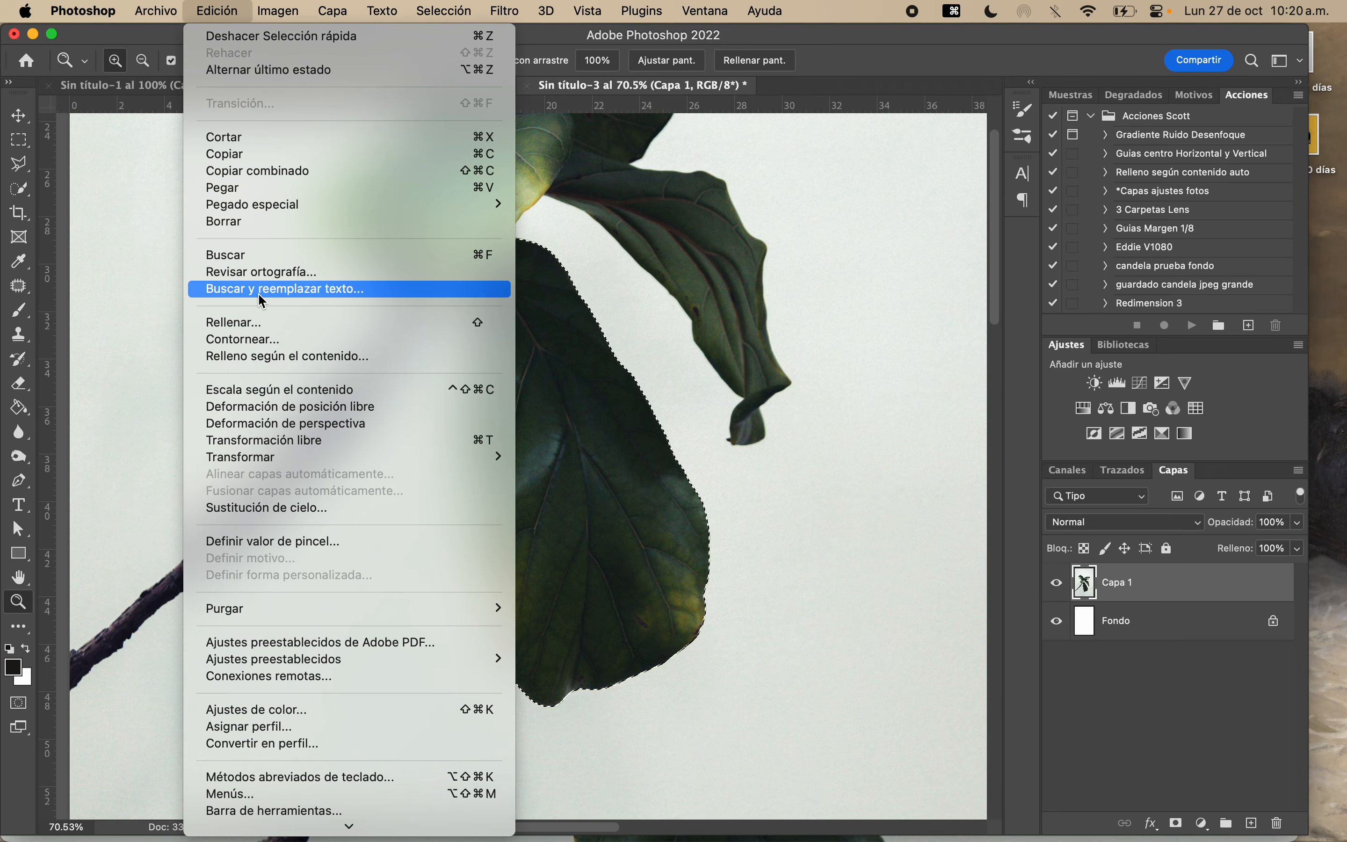
click(282, 357)
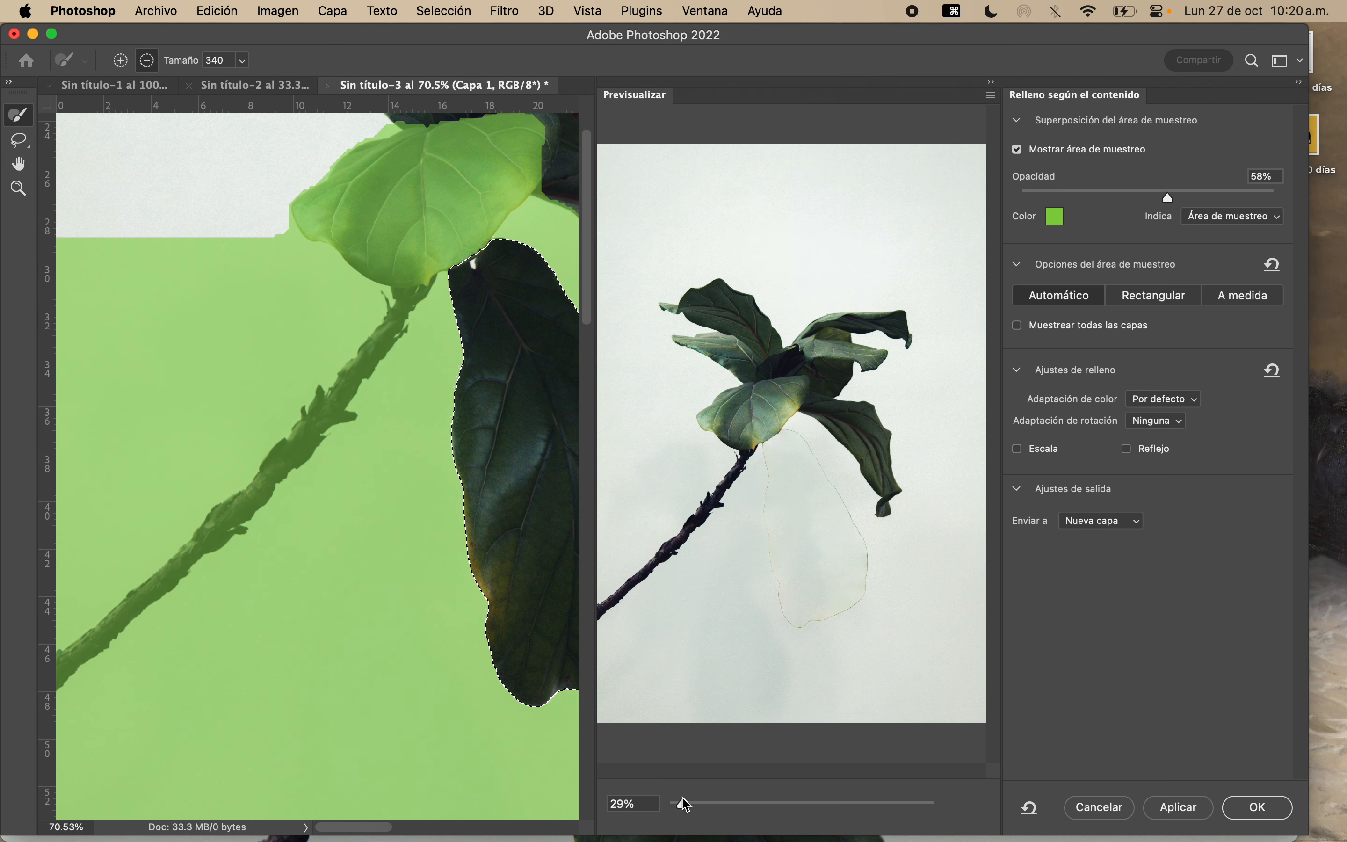
drag(684, 810, 893, 758)
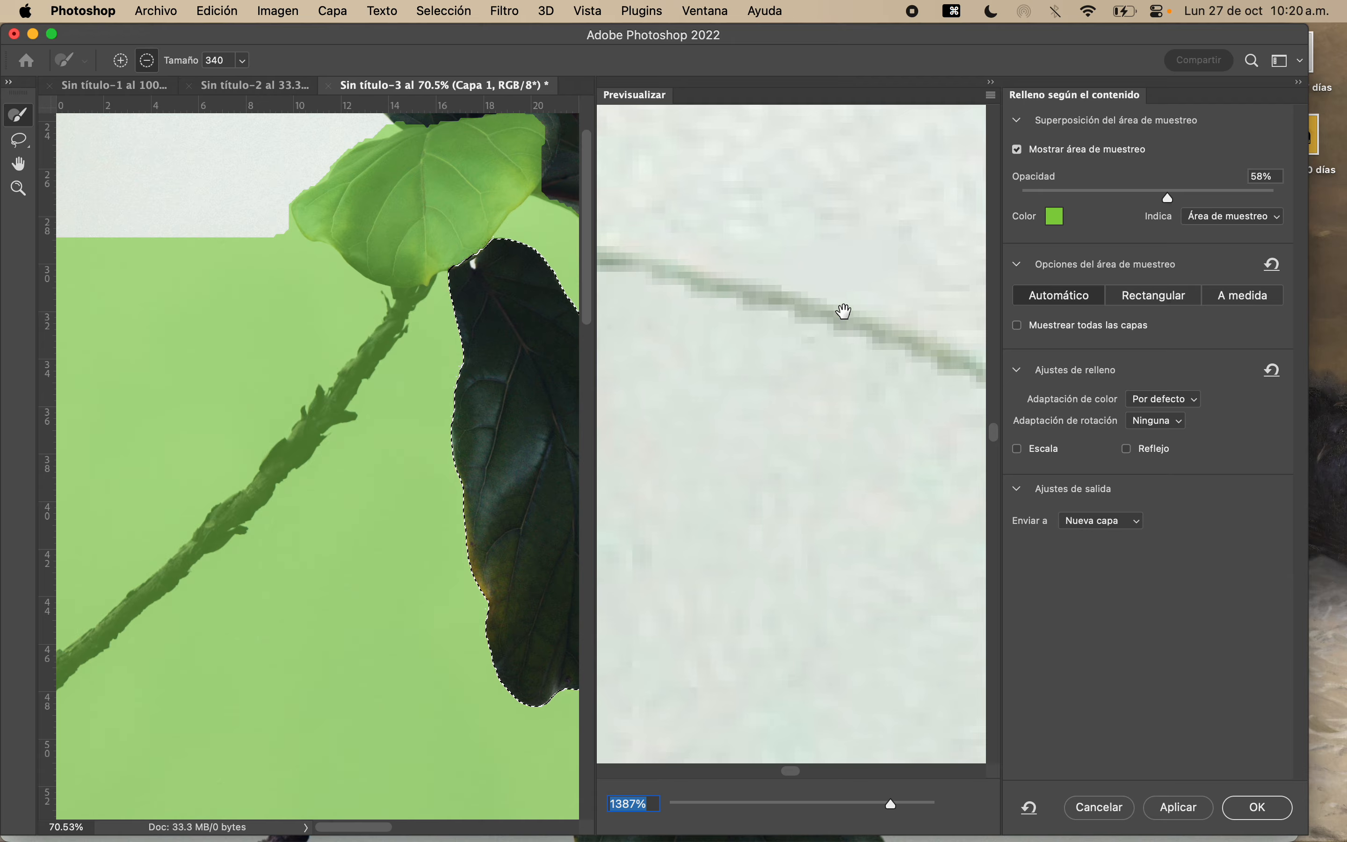
drag(862, 356, 716, 339)
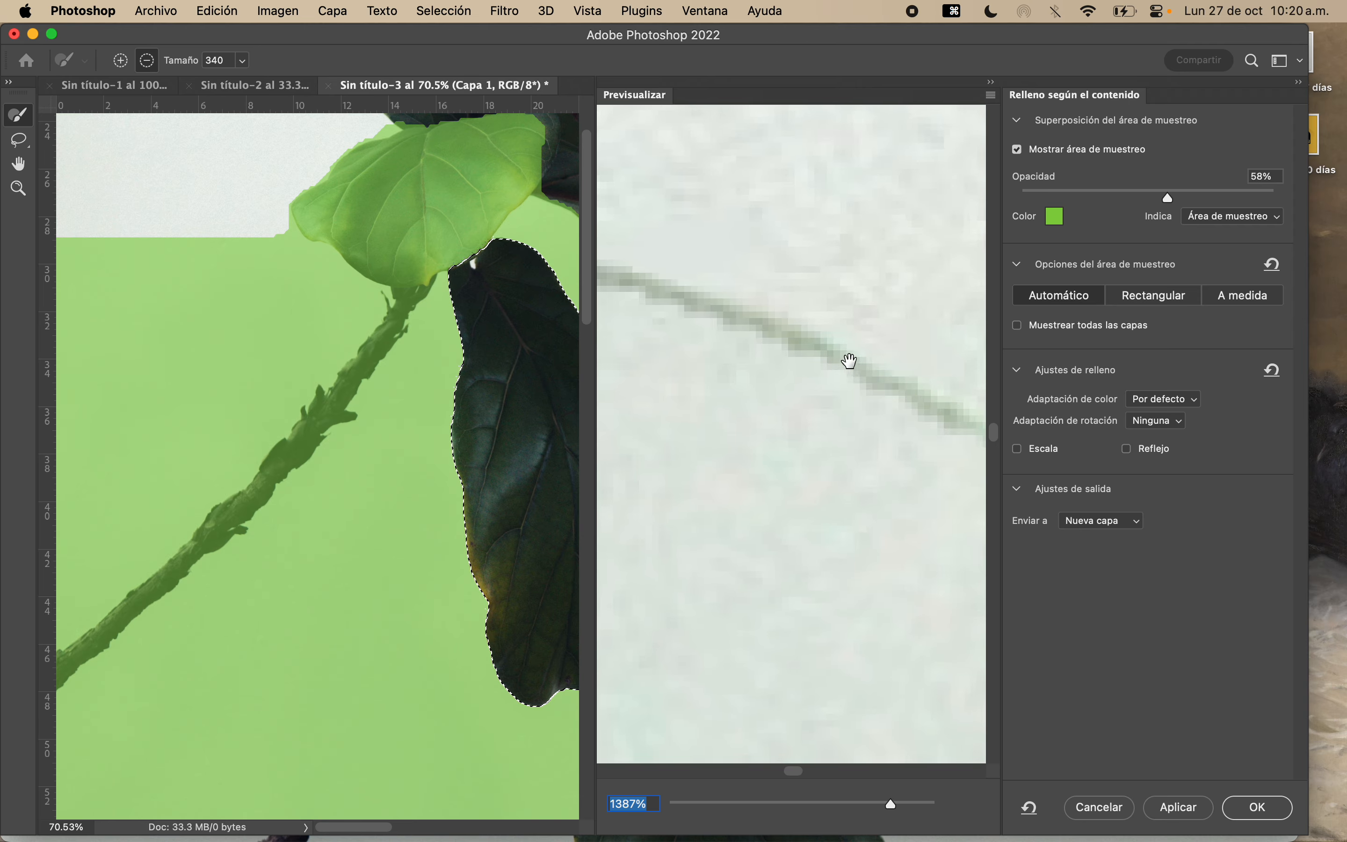
drag(847, 361, 727, 255)
drag(869, 318, 707, 216)
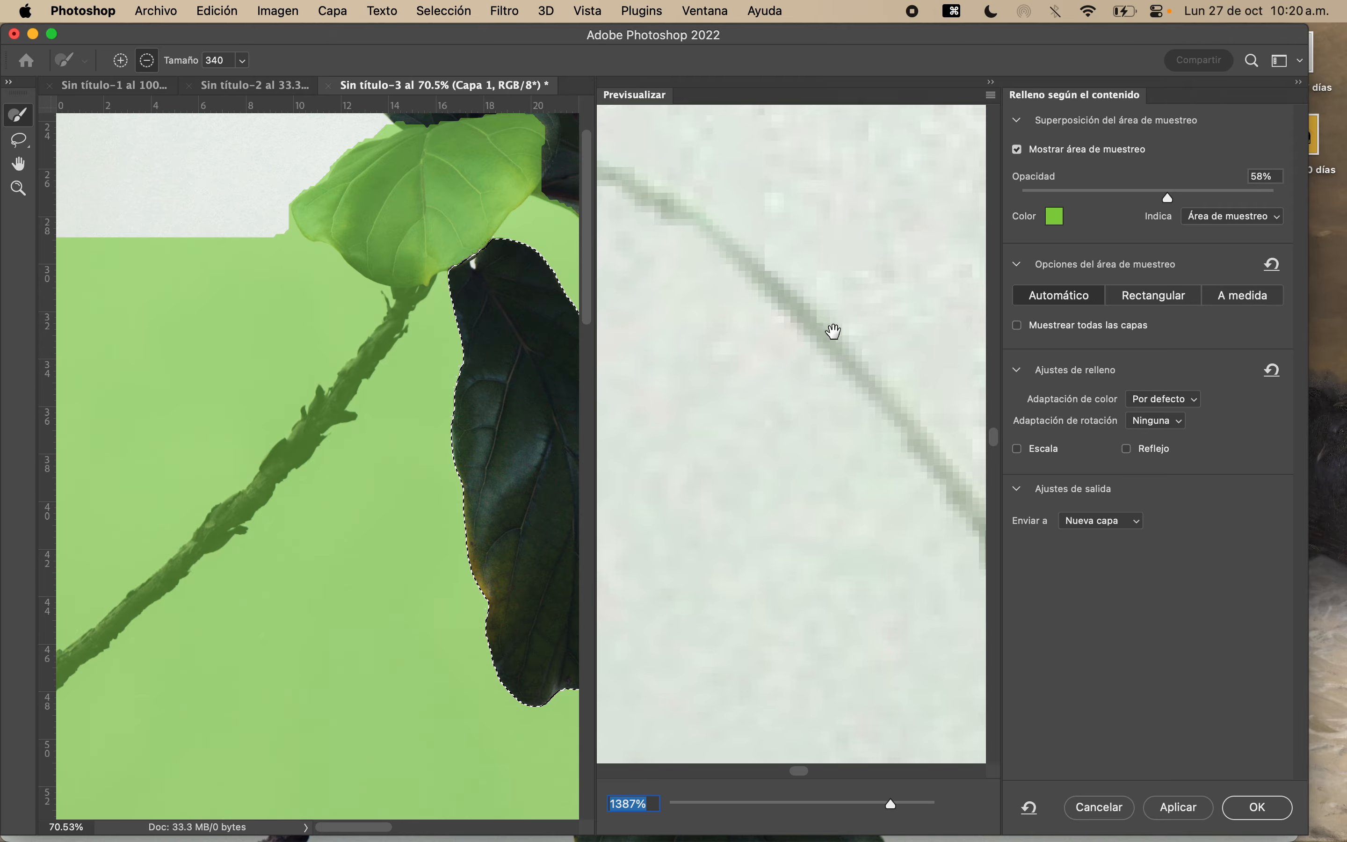
drag(835, 331, 766, 258)
drag(743, 318, 925, 334)
key(z)
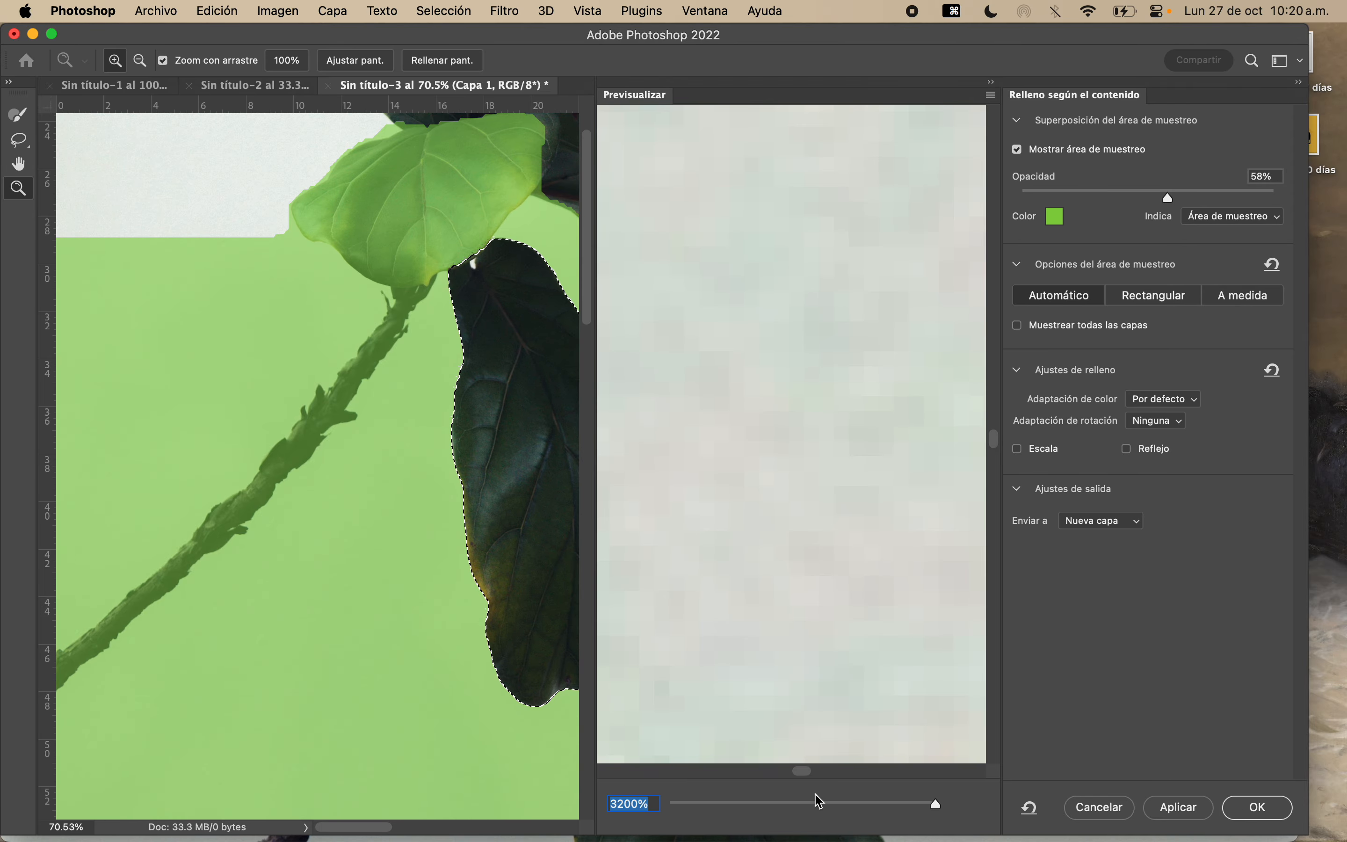
drag(820, 805, 674, 776)
scroll(791, 618, down, 2)
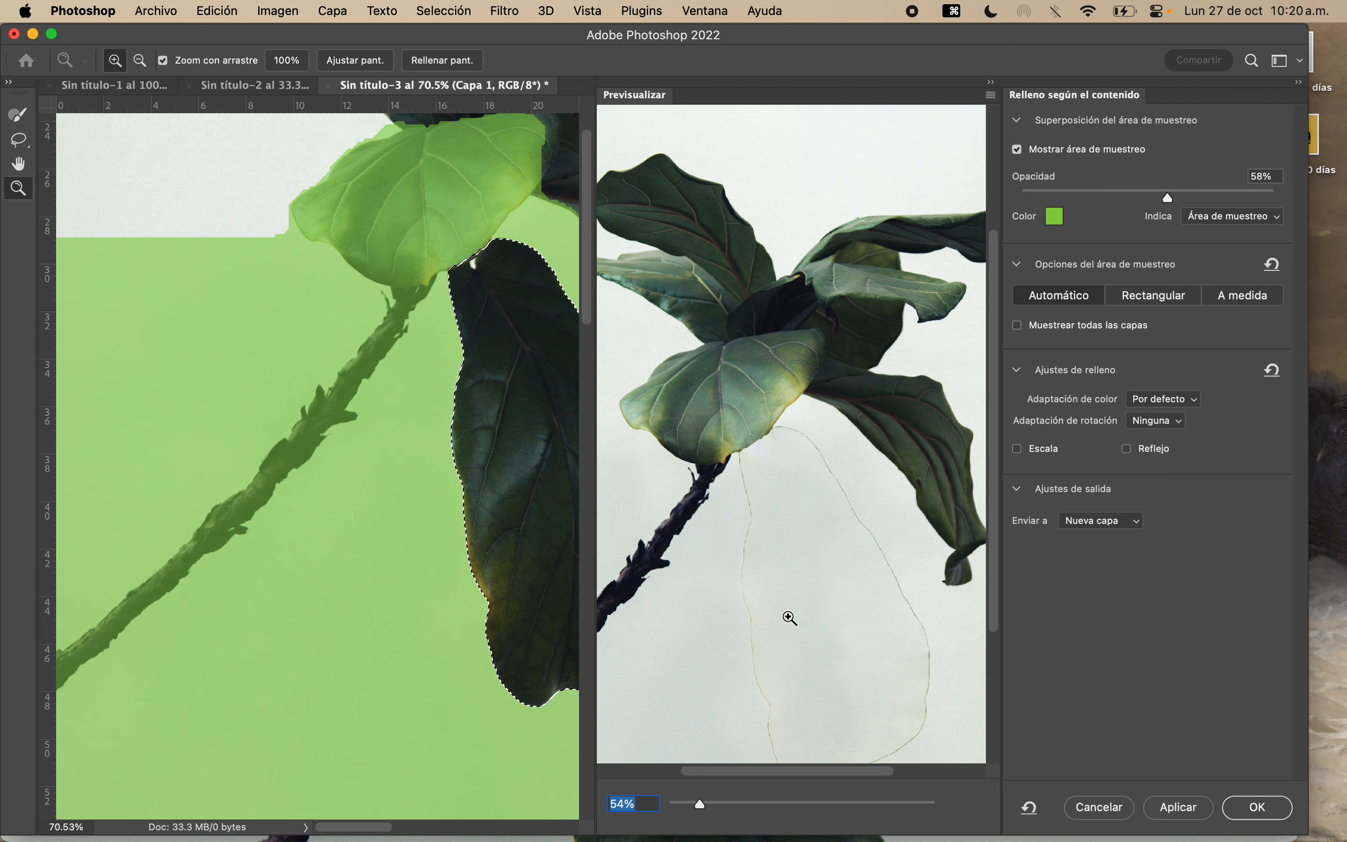
click(1084, 812)
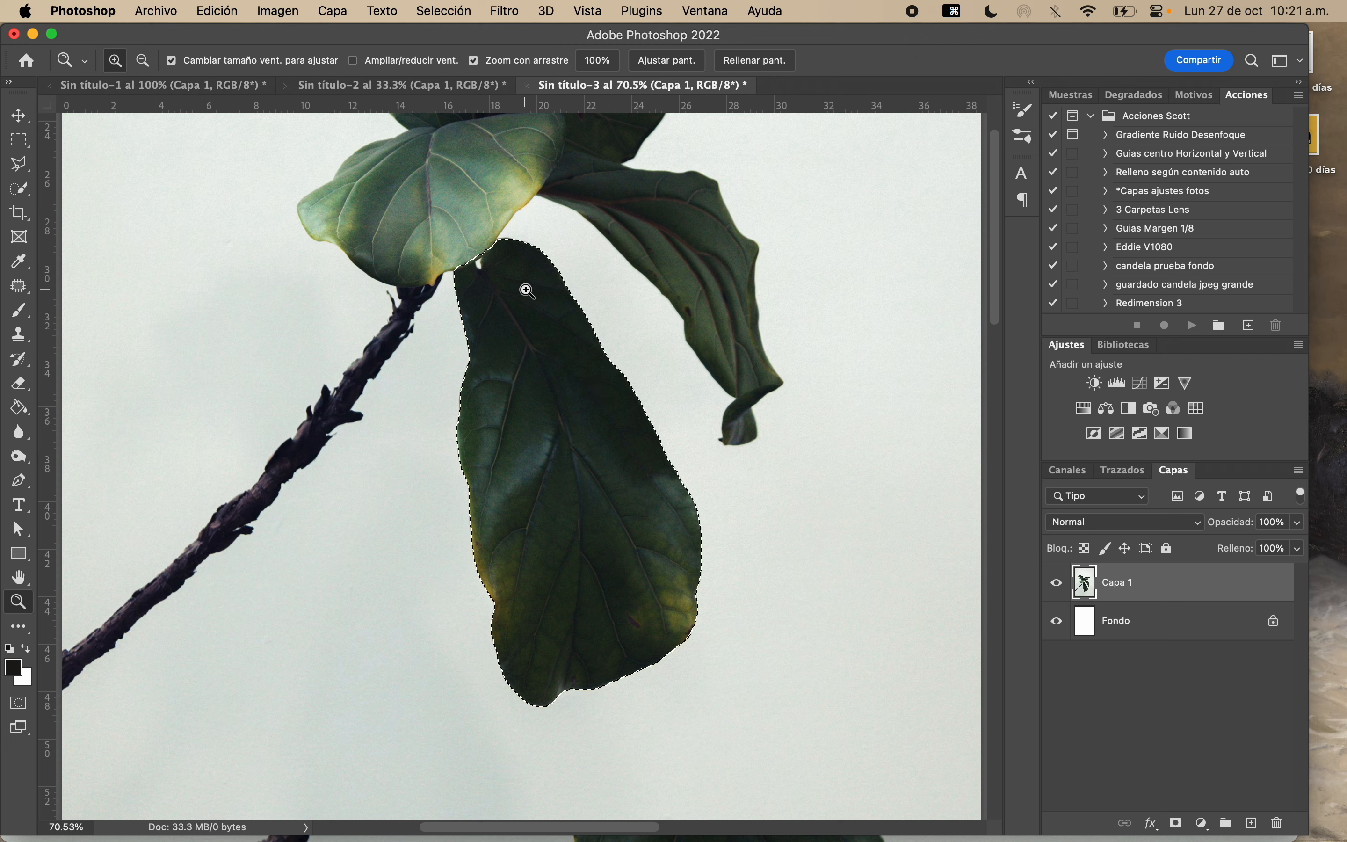
Expand the hanging leaf's selection by 40 pixels
click(515, 8)
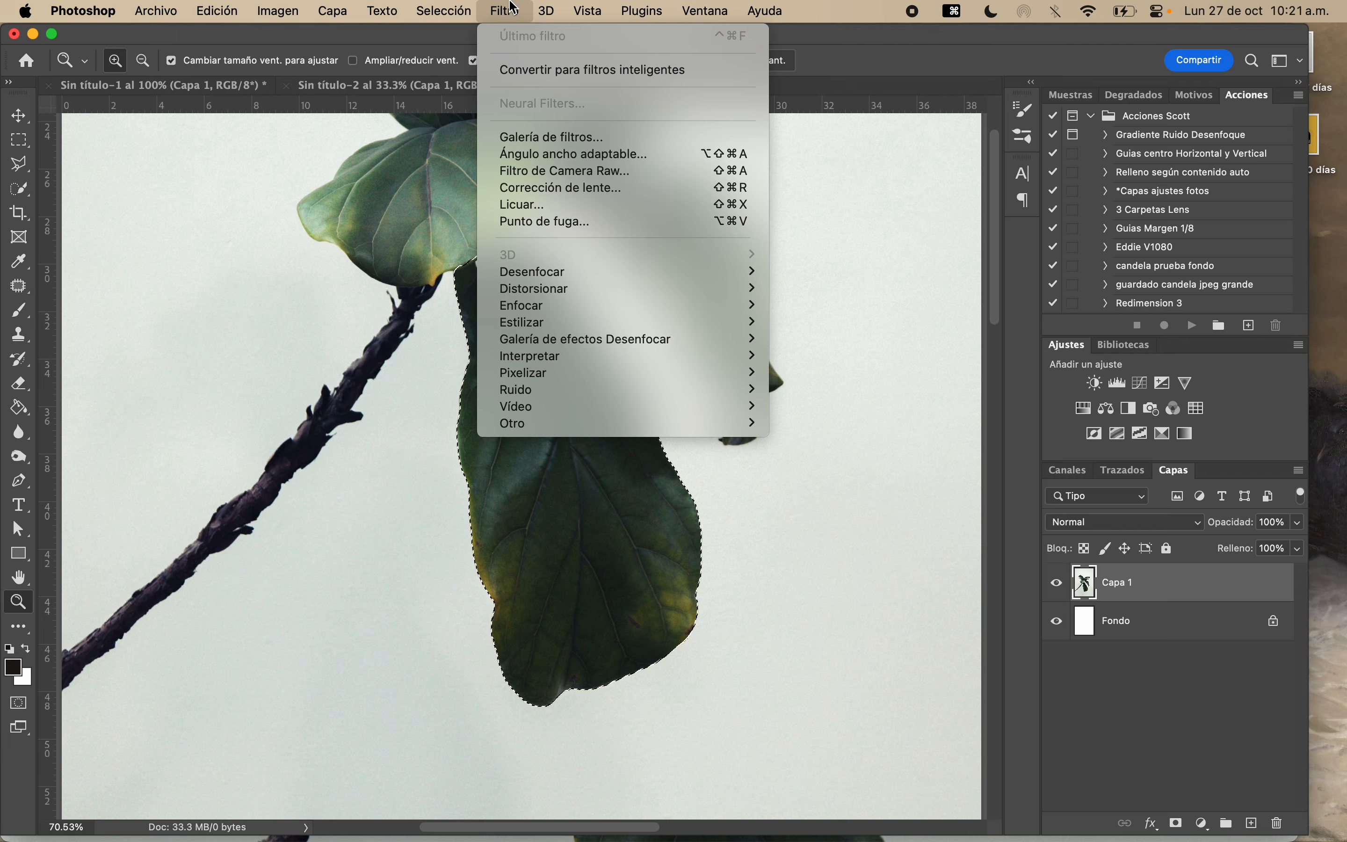
click(515, 8)
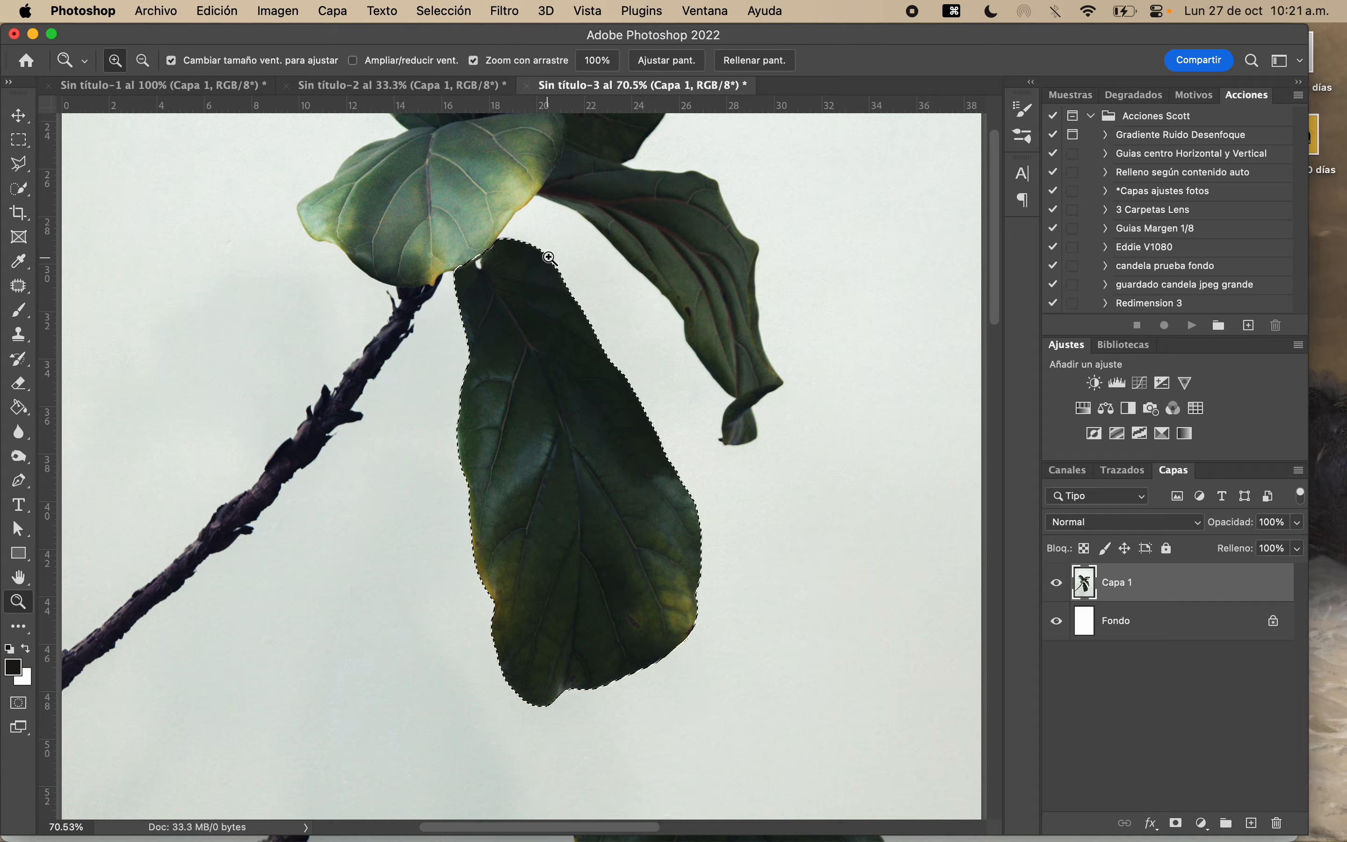
click(427, 8)
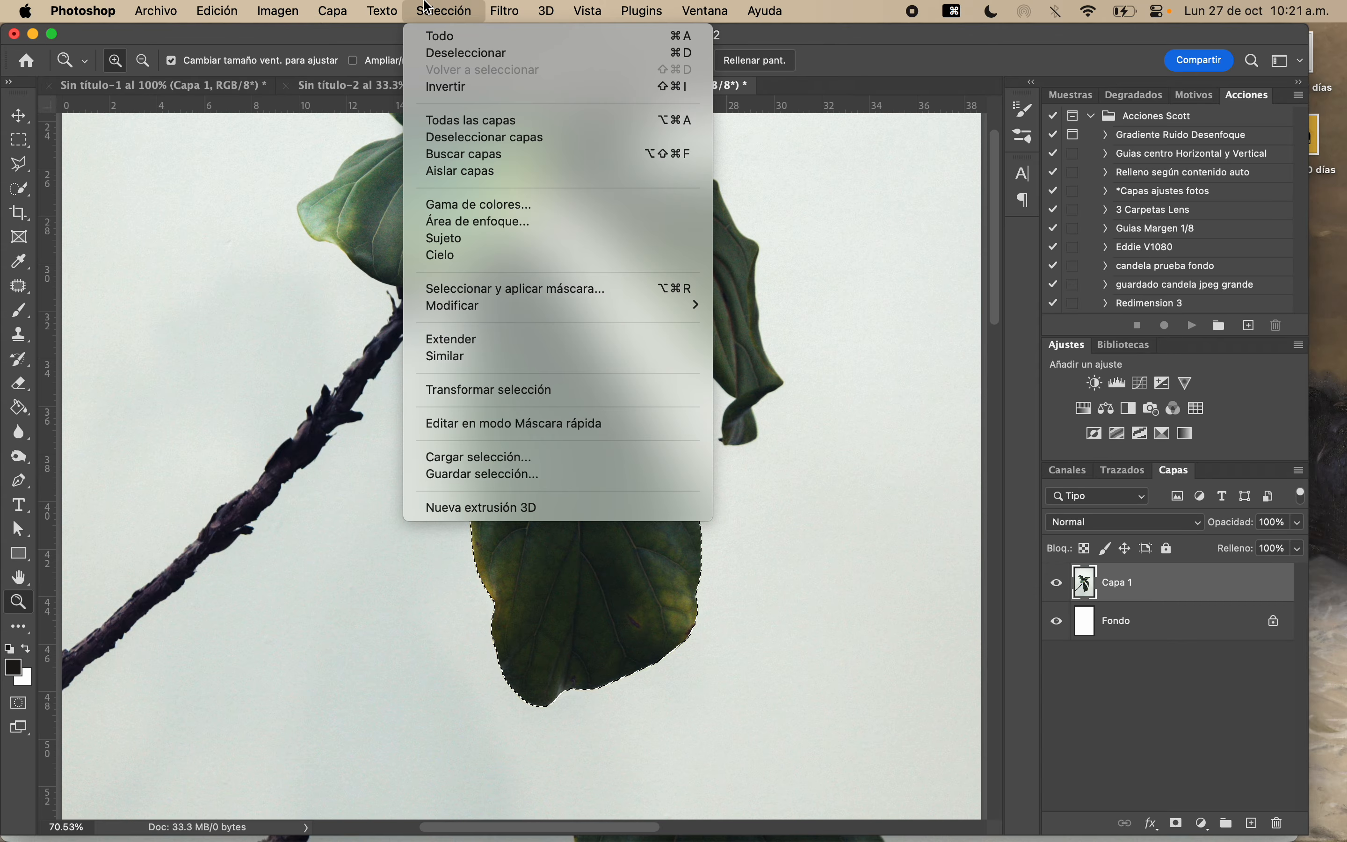
mouse_move(494, 314)
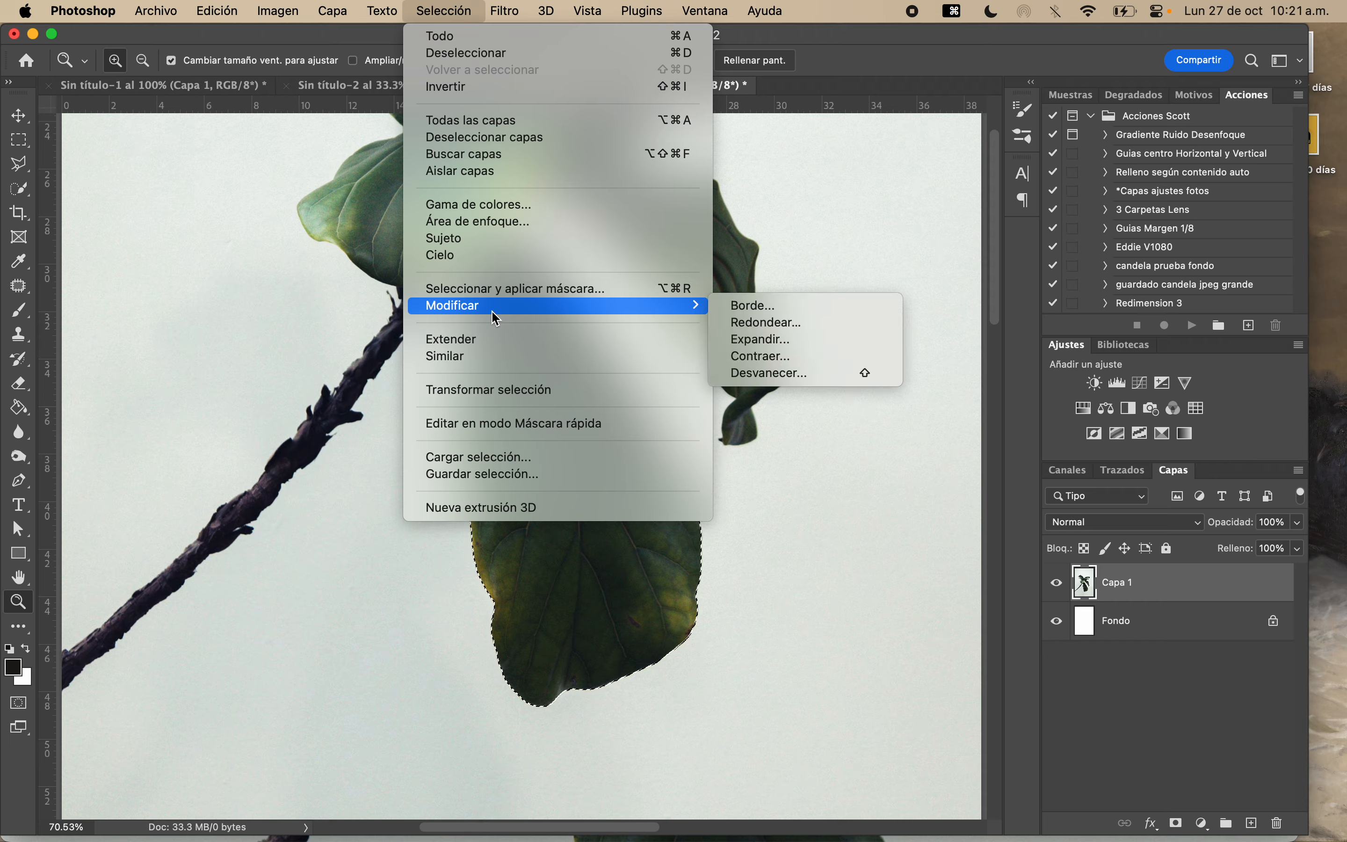
click(764, 345)
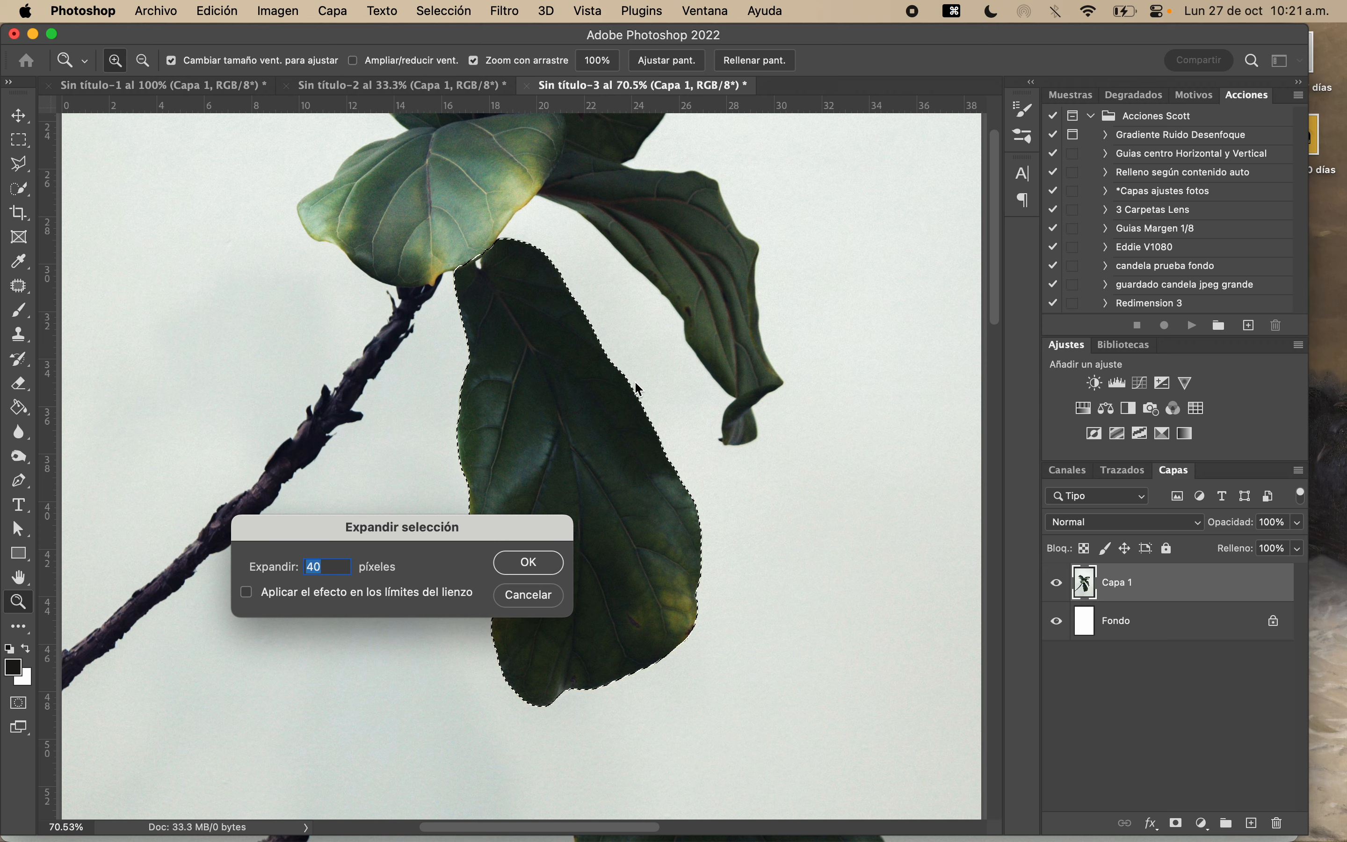
click(538, 570)
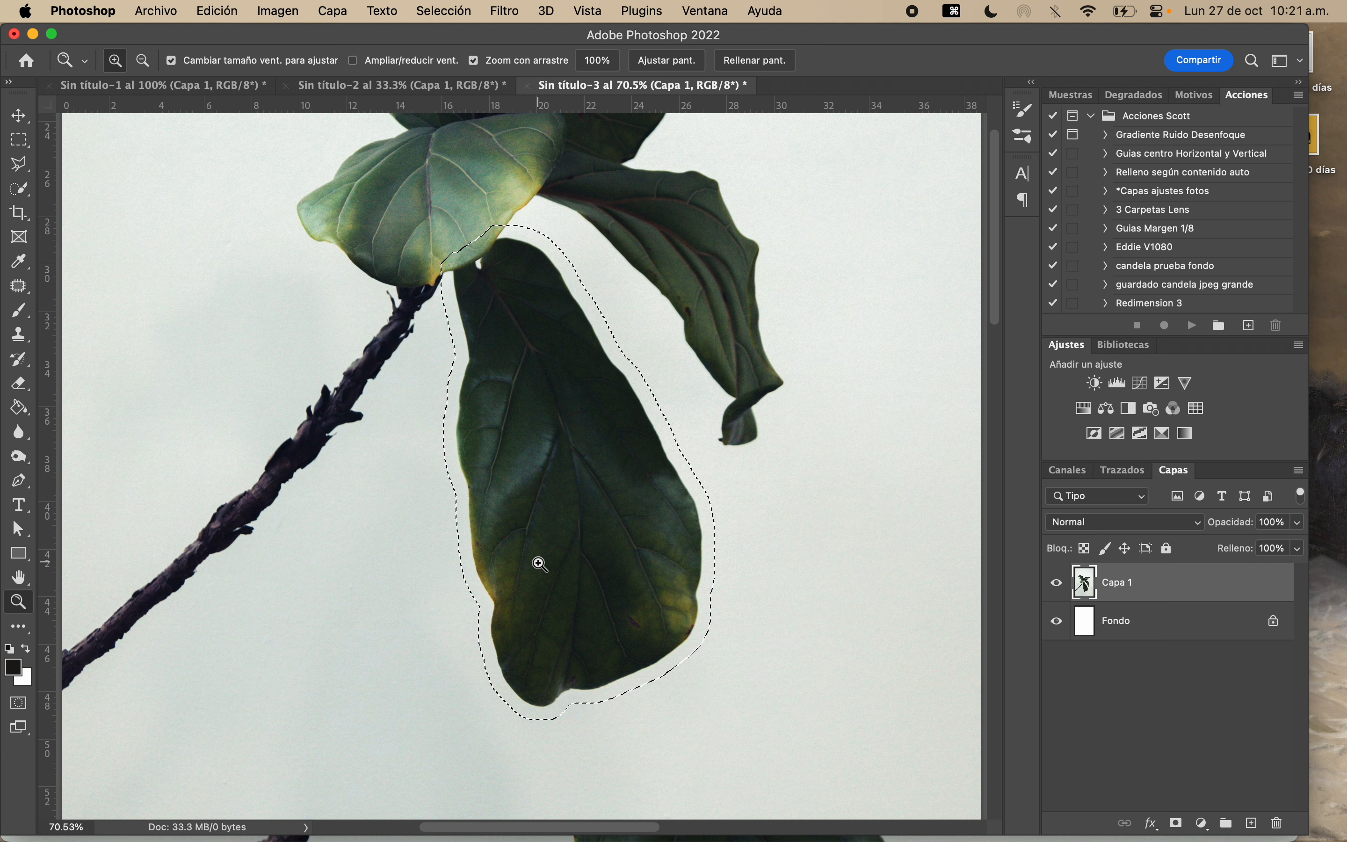
Examine the margin between the expanded selection outline and the hanging leaf's edge, including near the neighbouring leaves
click(658, 451)
mouse_move(731, 359)
mouse_down()
mouse_move(812, 304)
mouse_move(767, 354)
mouse_move(712, 360)
mouse_up()
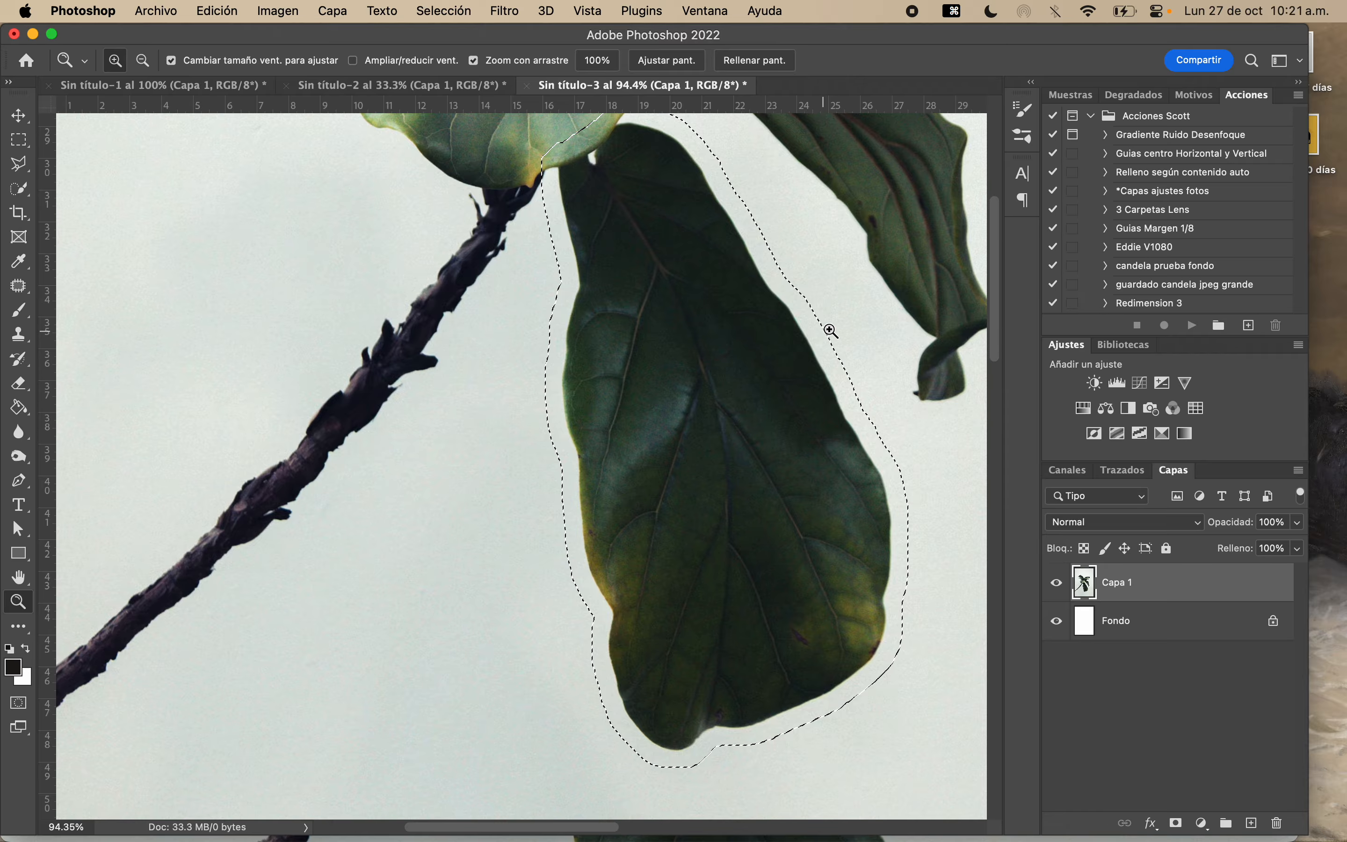
drag(831, 330, 688, 333)
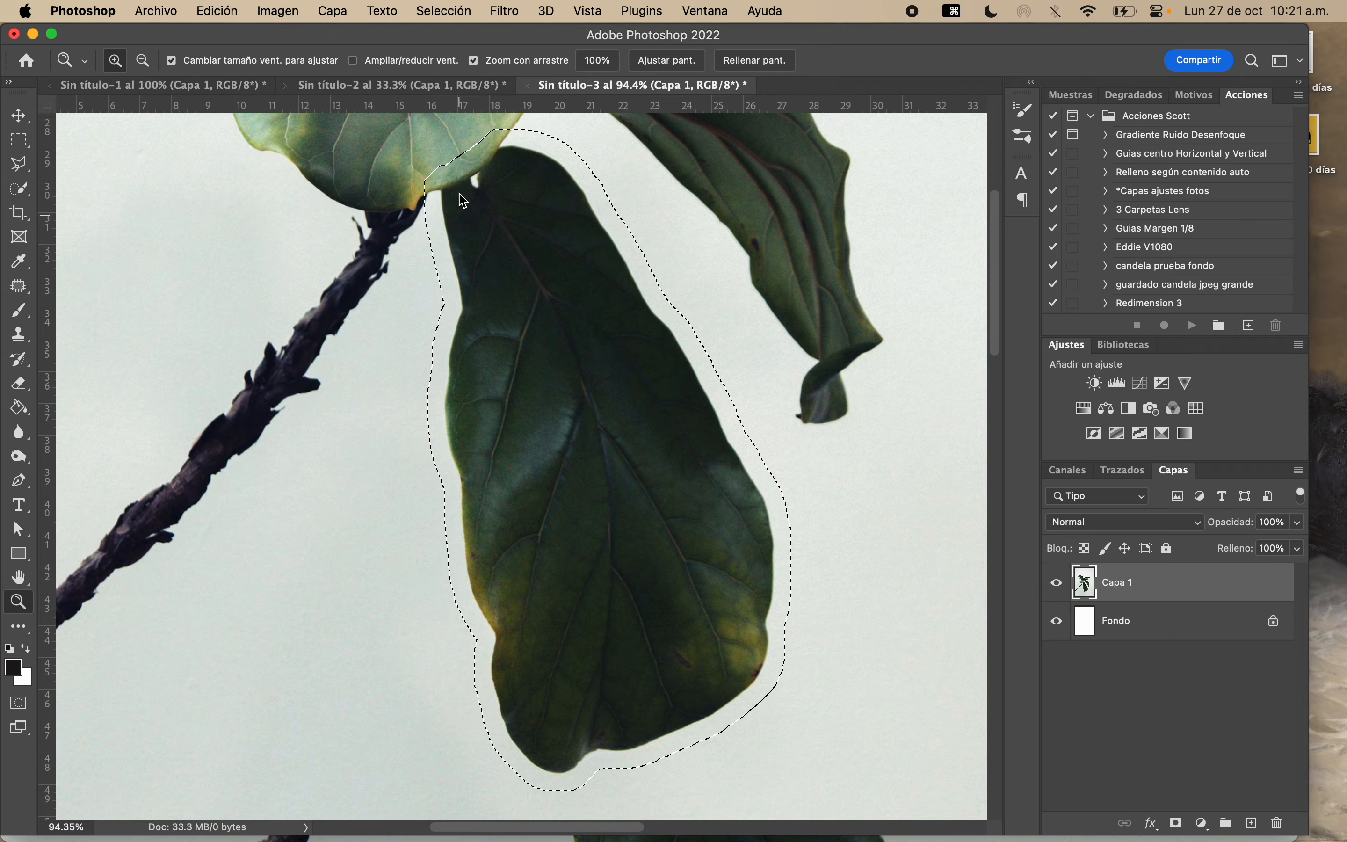
key(space)
drag(481, 186, 535, 271)
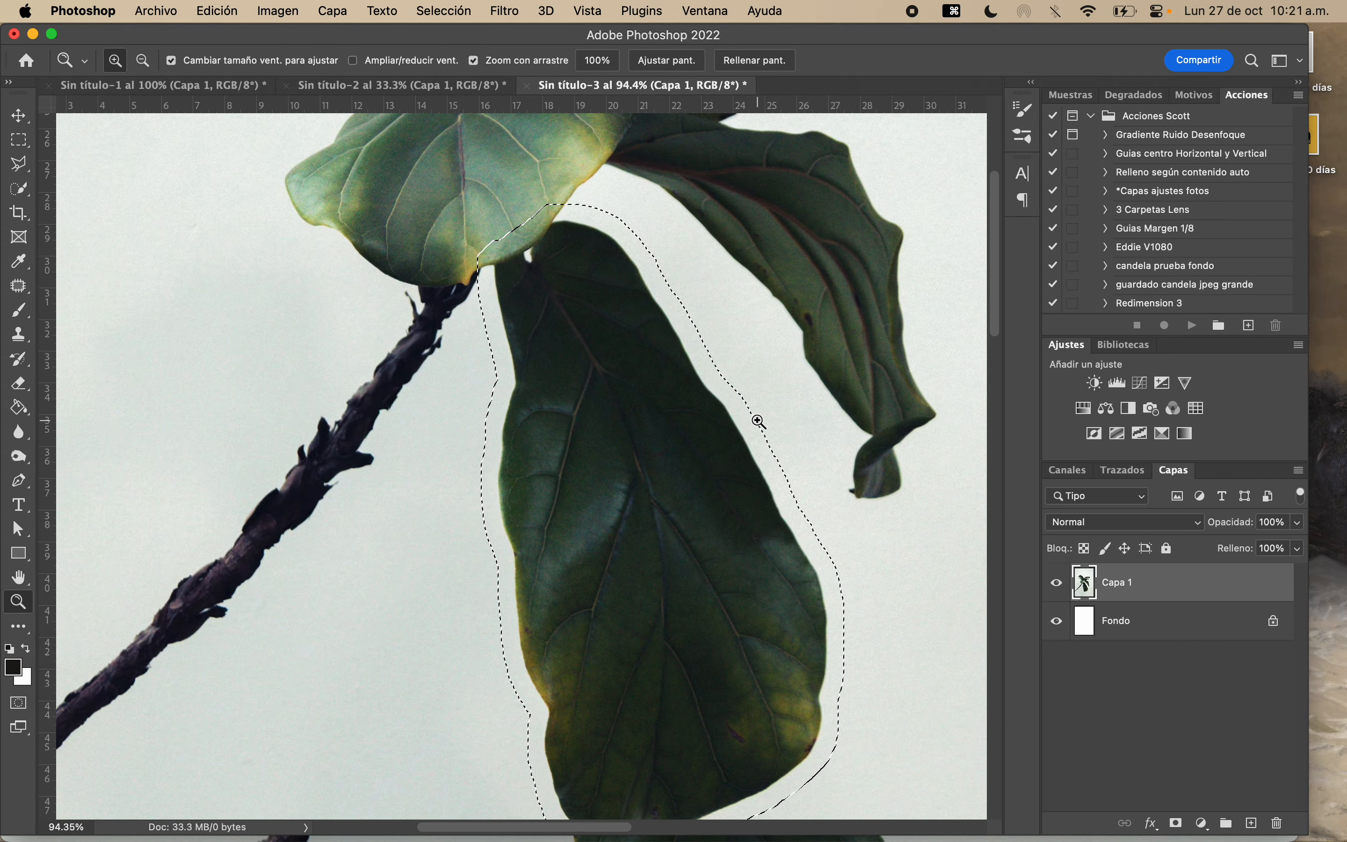
drag(742, 395, 992, 276)
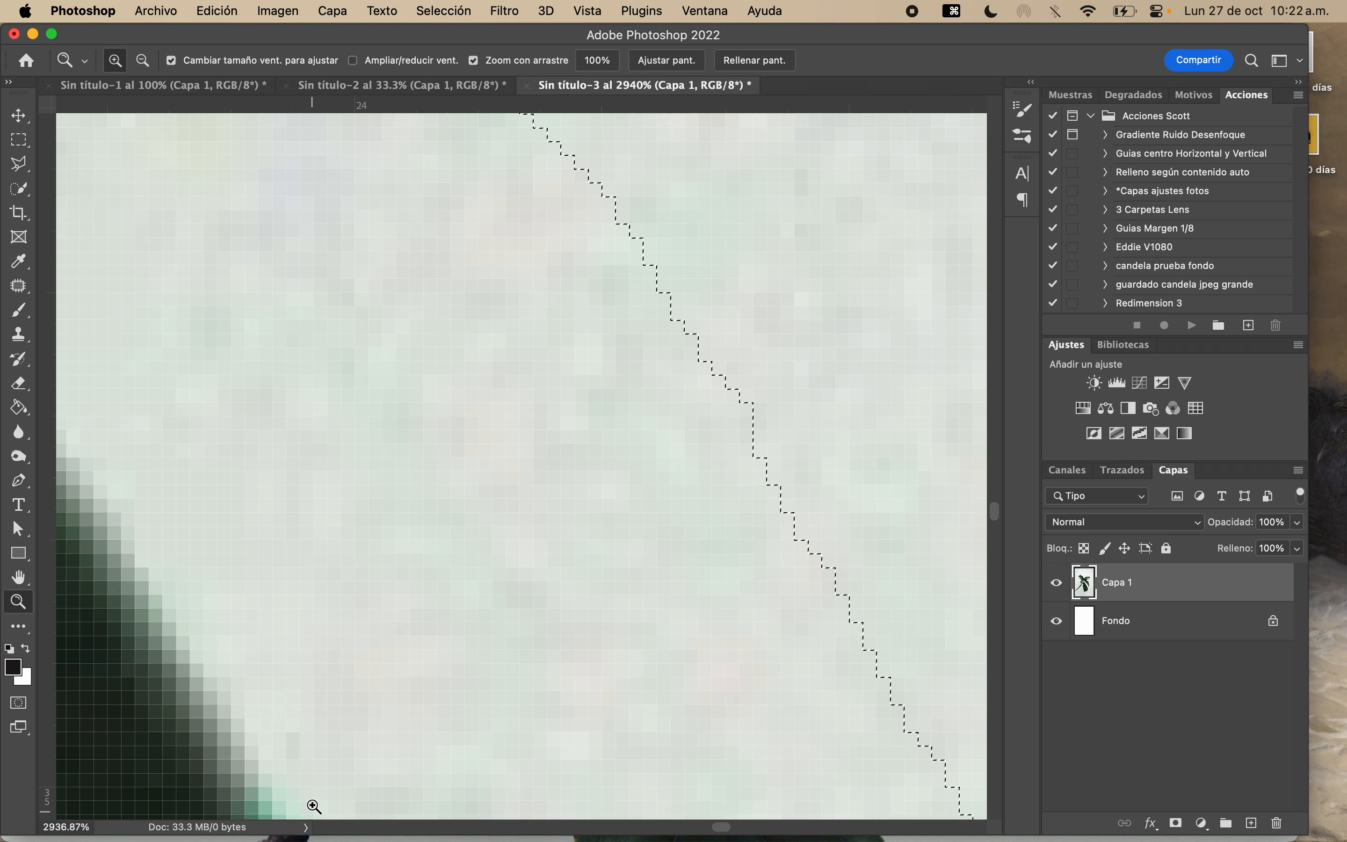
drag(297, 698, 196, 737)
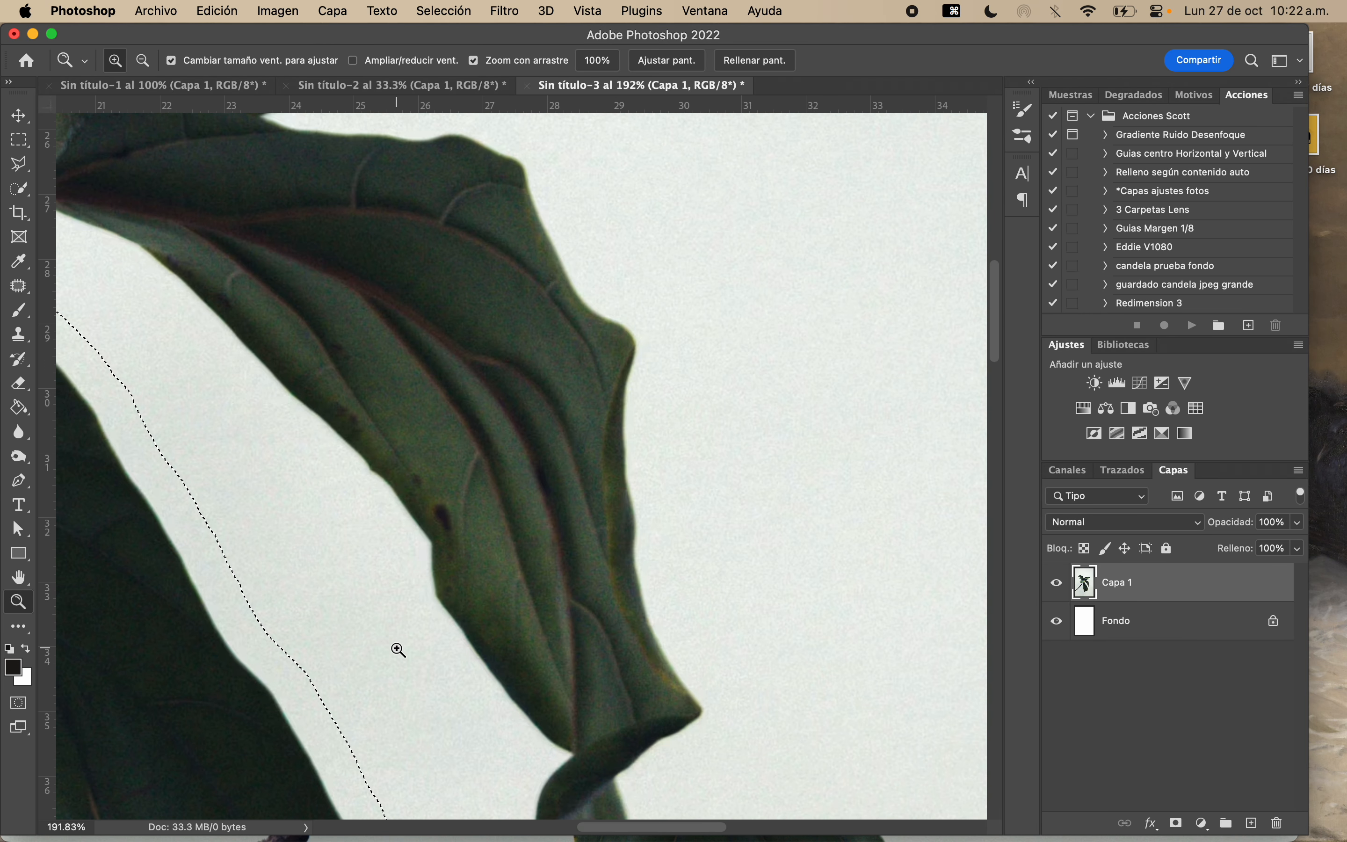
Feather the expanded selection around the hanging leaf with a radius of 20 pixels
key(space)
drag(409, 625, 667, 409)
drag(589, 444, 508, 472)
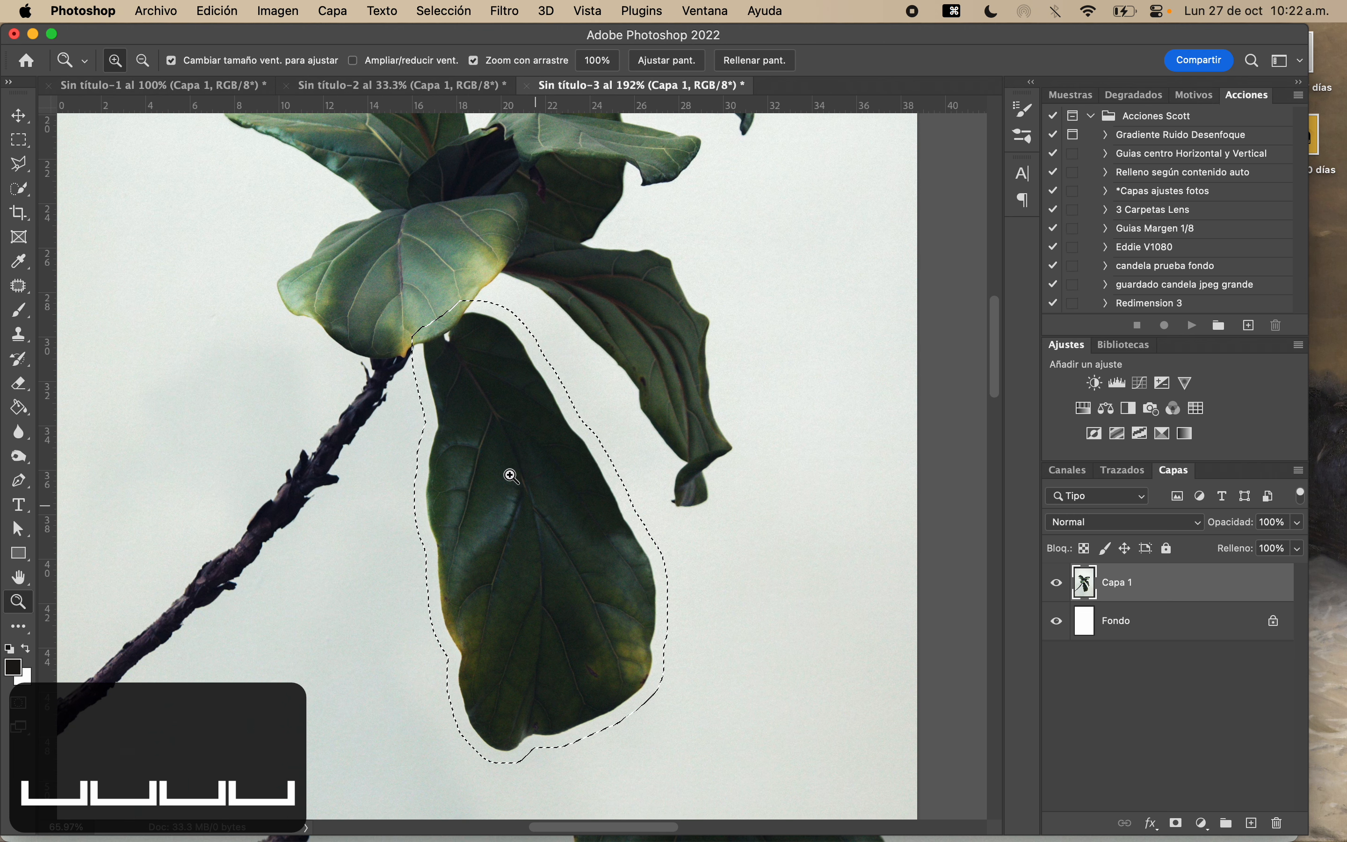
click(432, 10)
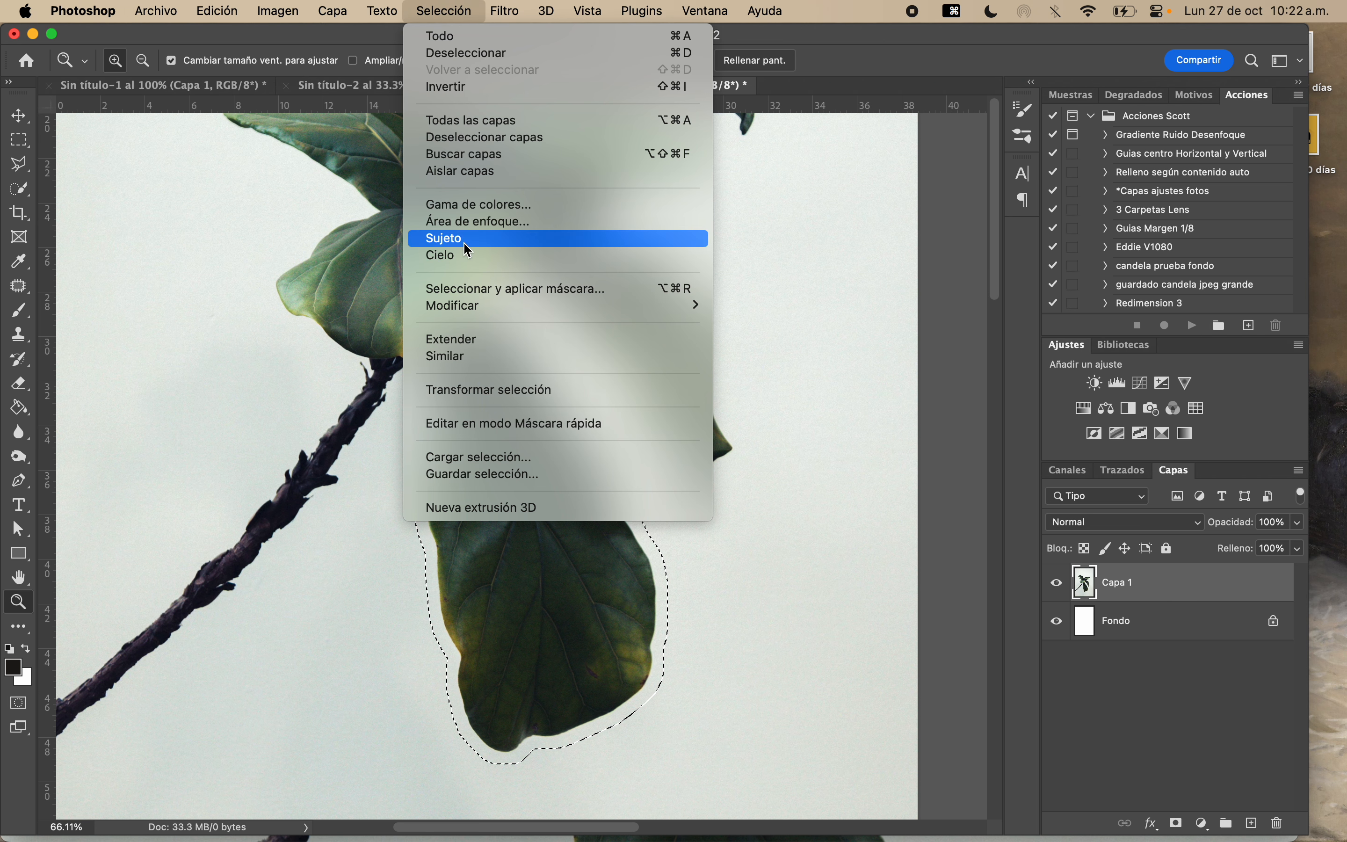
mouse_move(690, 306)
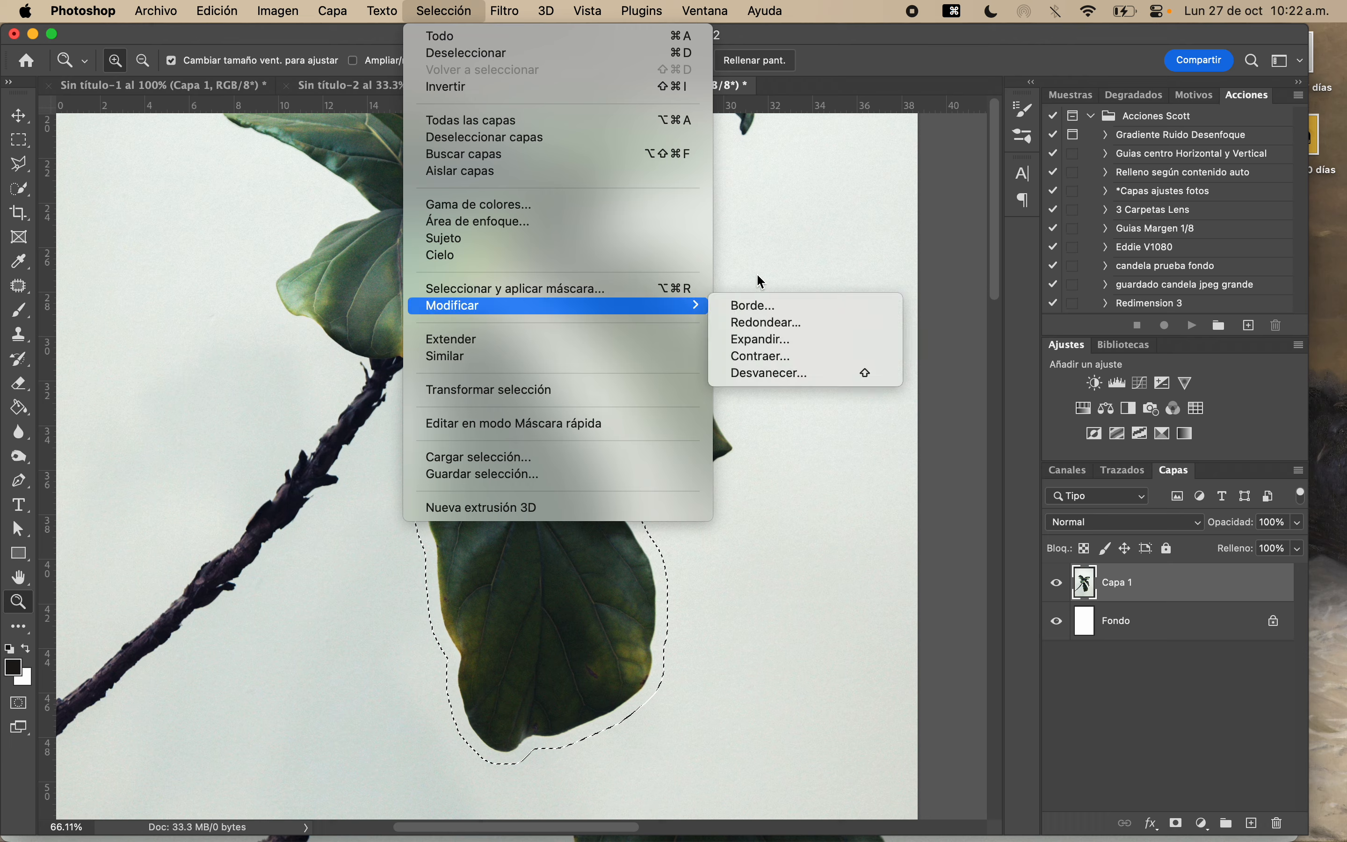
click(773, 374)
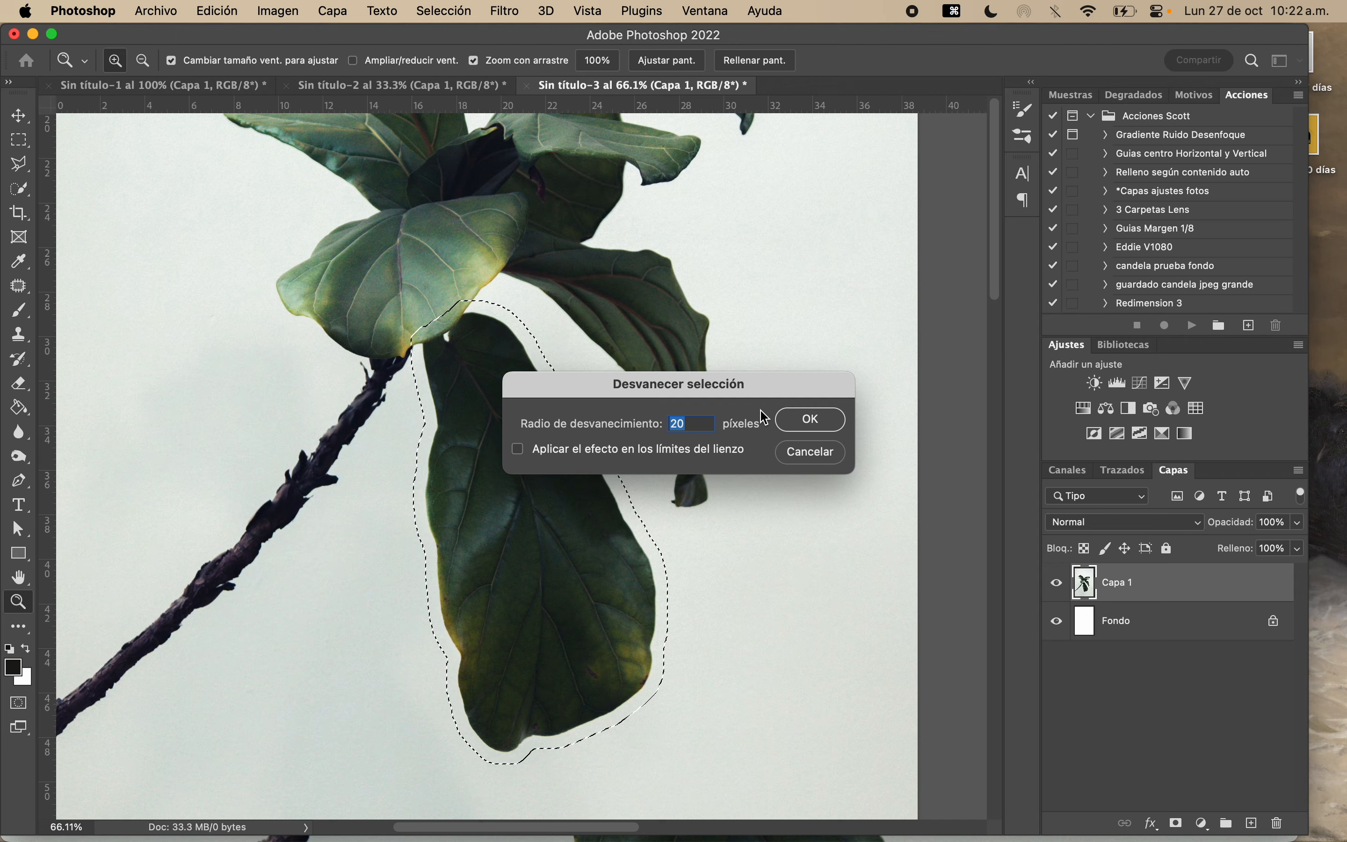
click(802, 422)
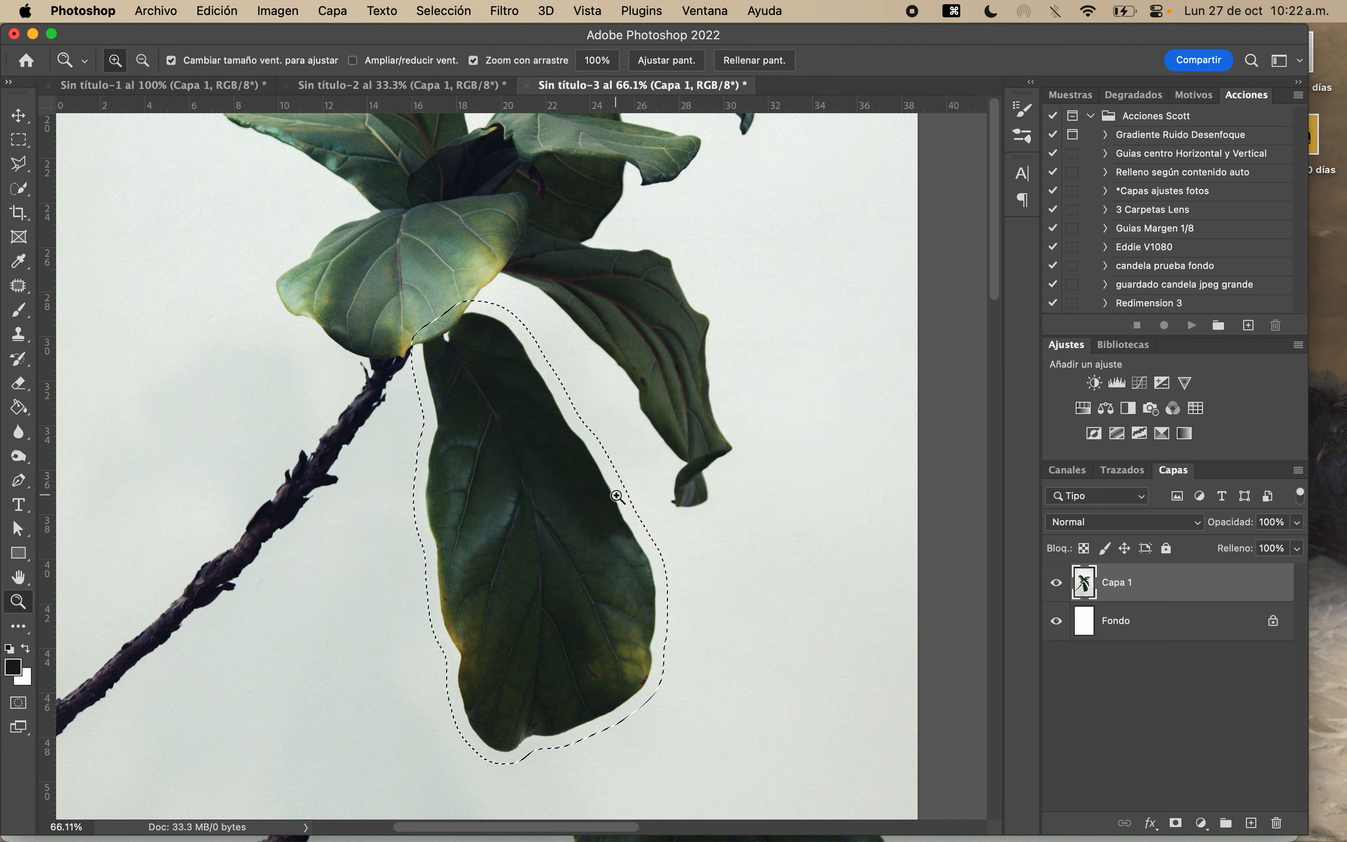
Subtract the overlapping light-green leaf from the selection with Quick Selection, so the outline follows that leaf's lower edge
drag(646, 472, 794, 360)
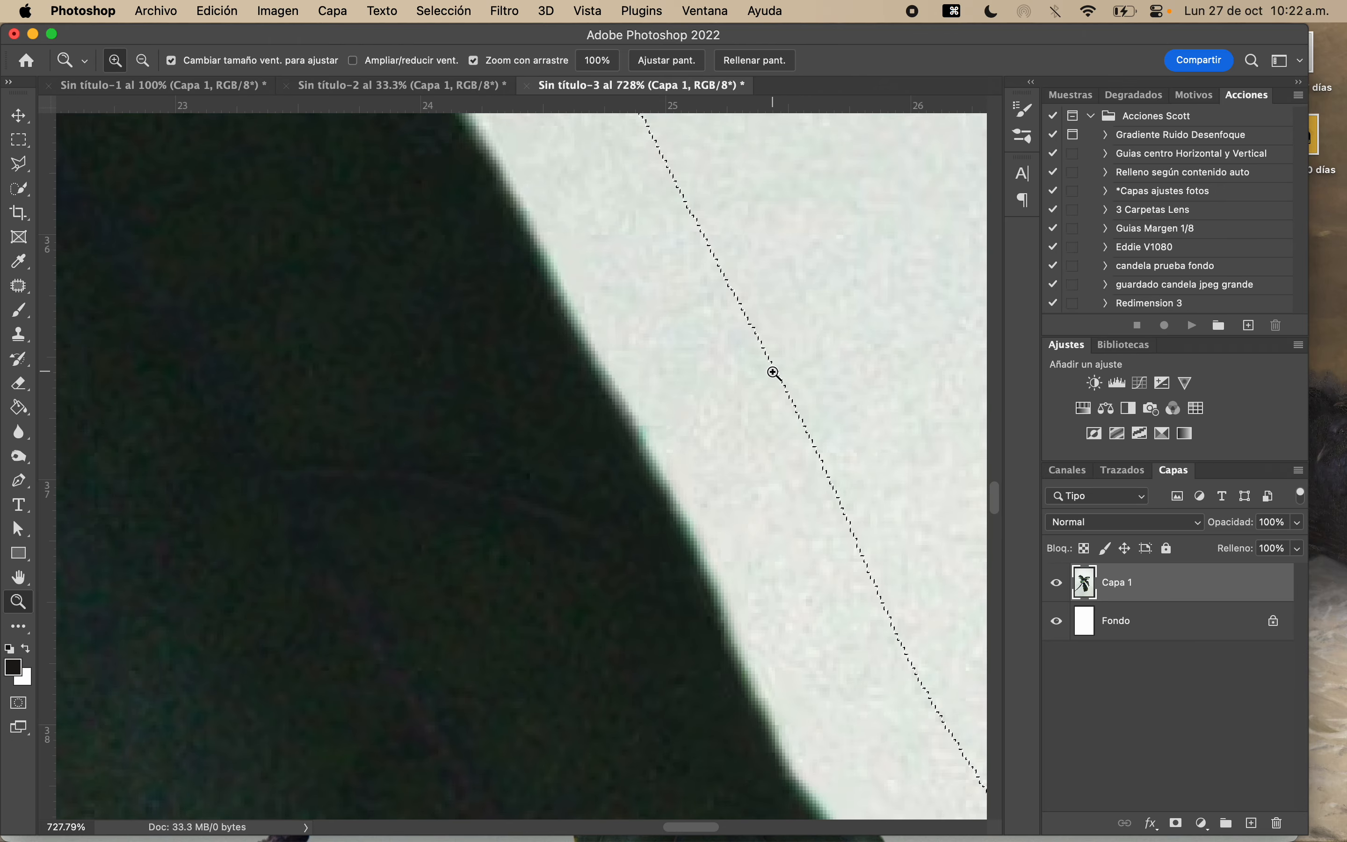
drag(772, 373, 586, 460)
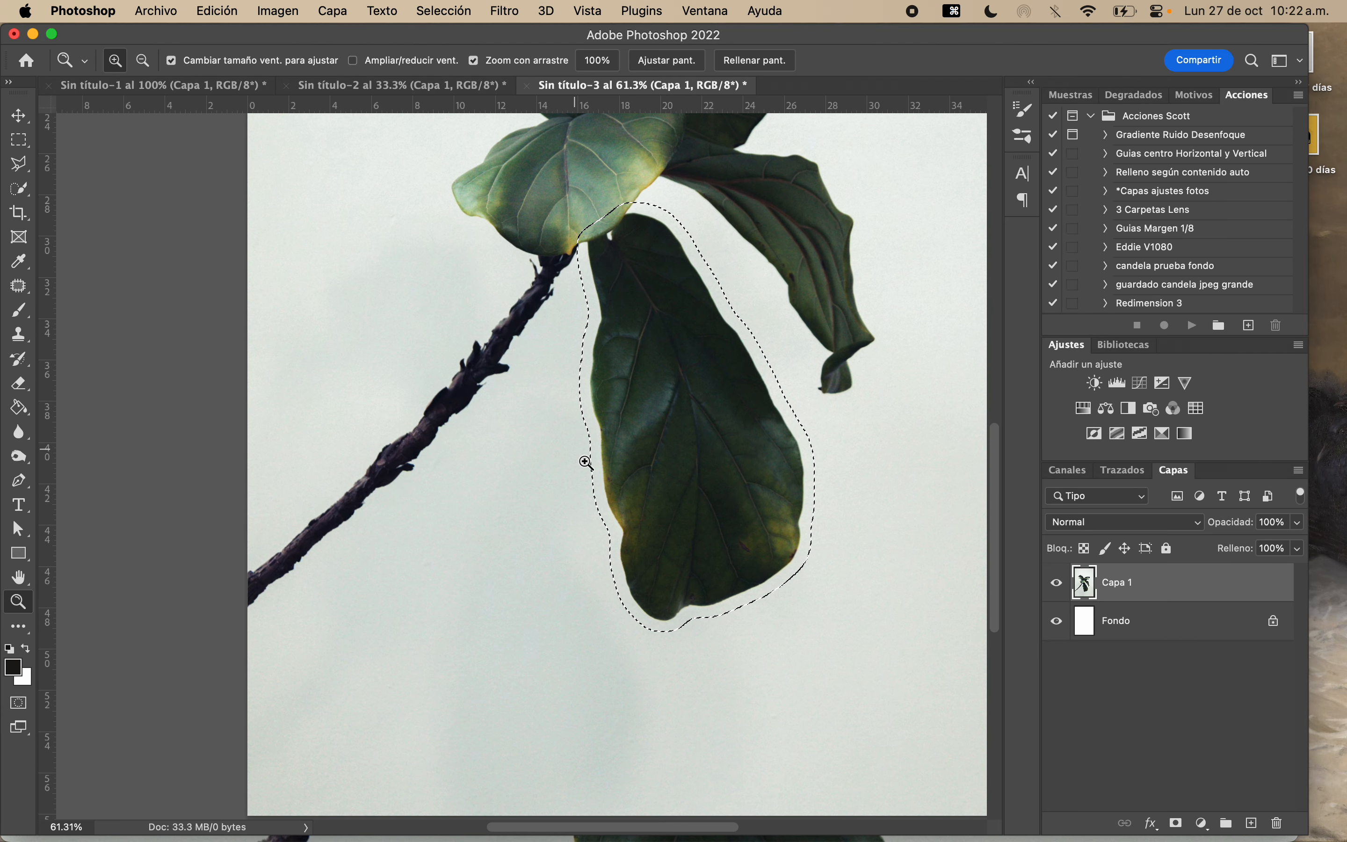
scroll(579, 278, up, 3)
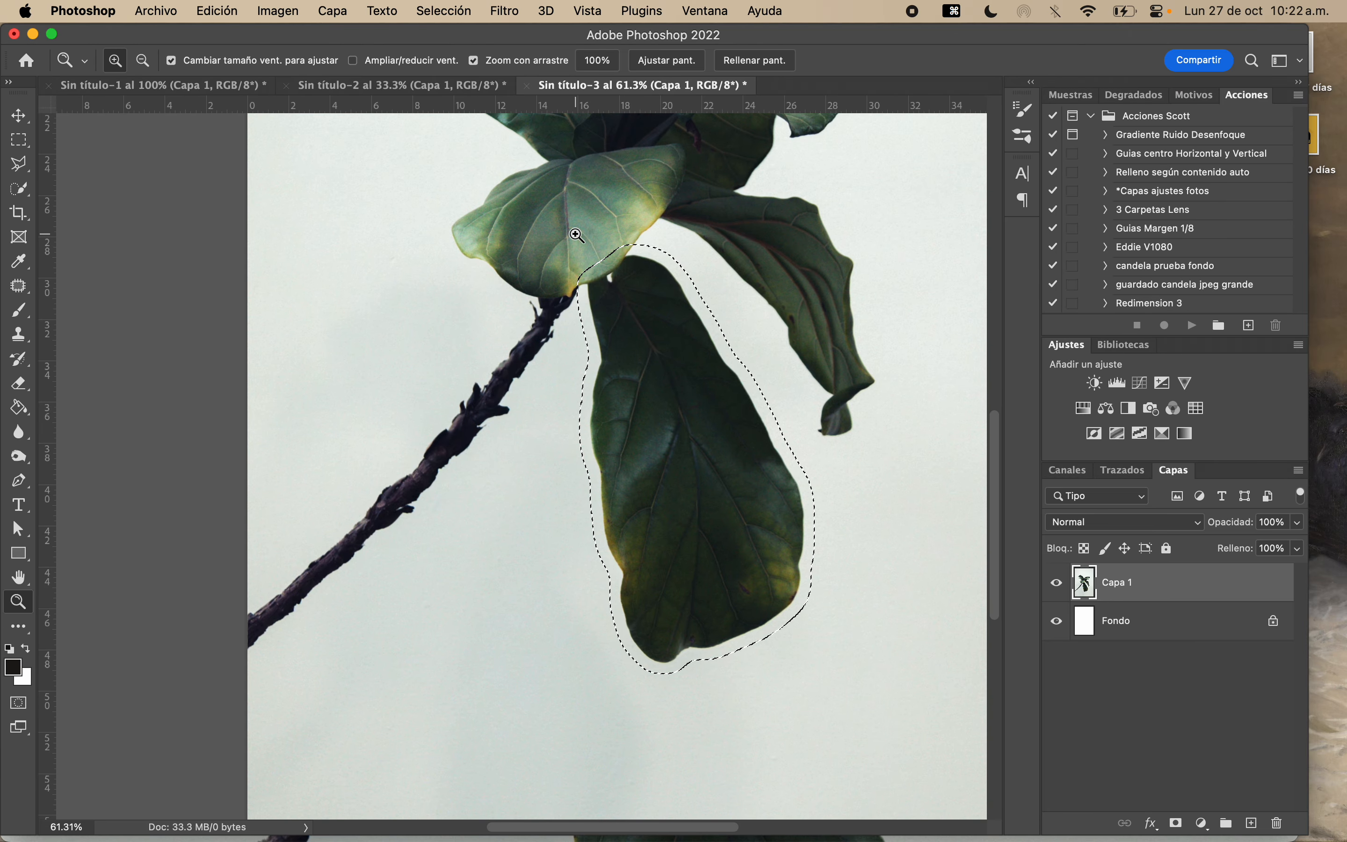
drag(610, 261, 731, 211)
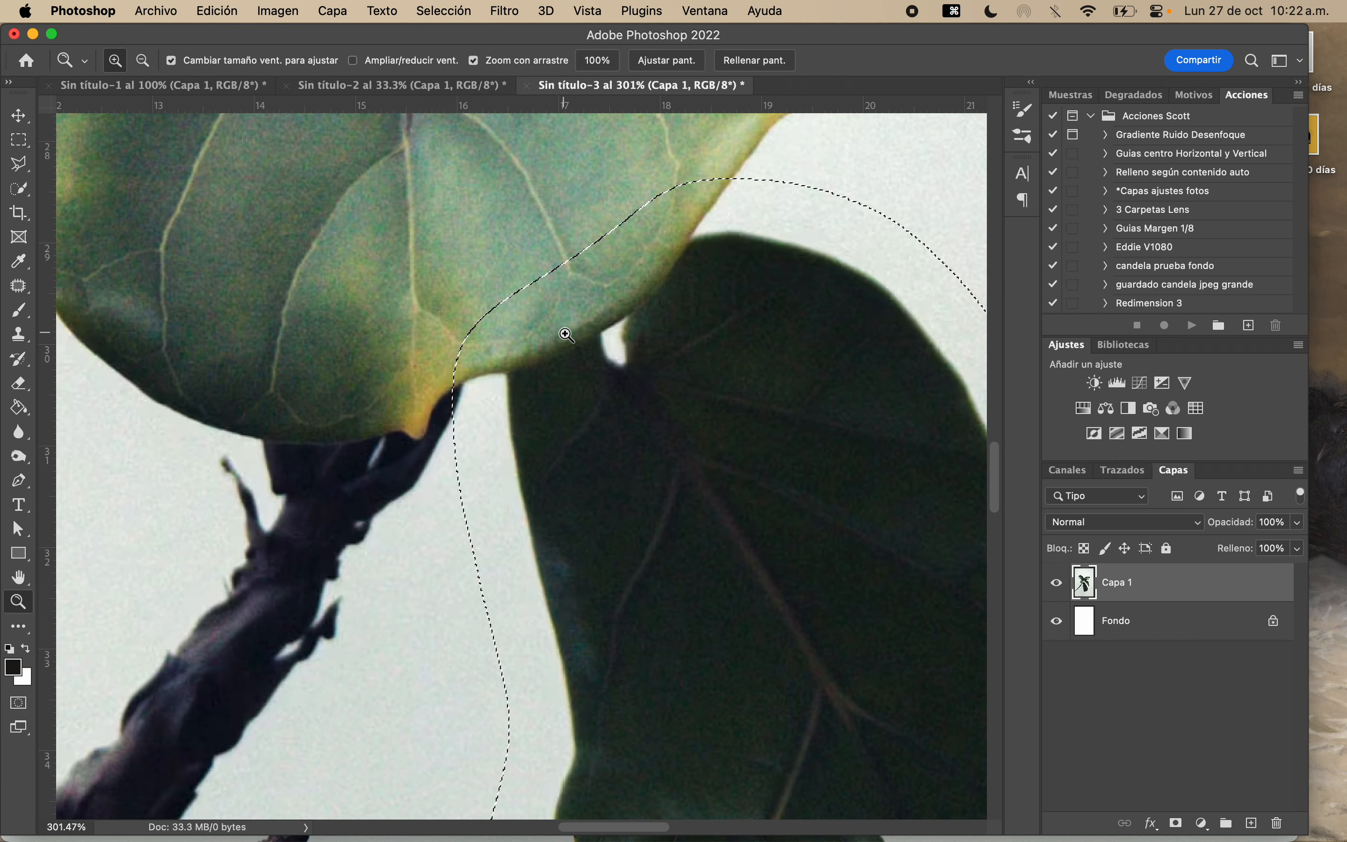
drag(589, 314, 423, 315)
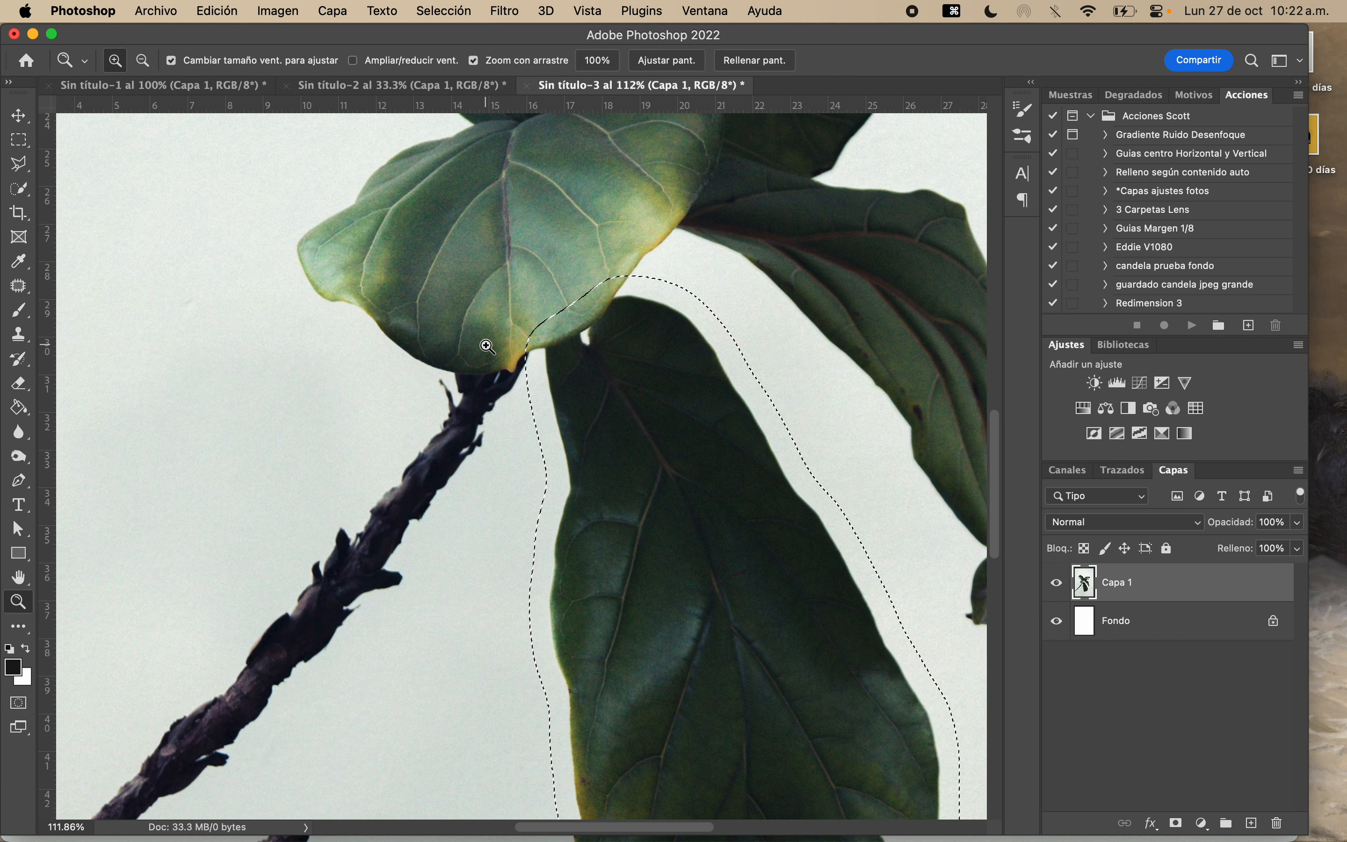
click(20, 189)
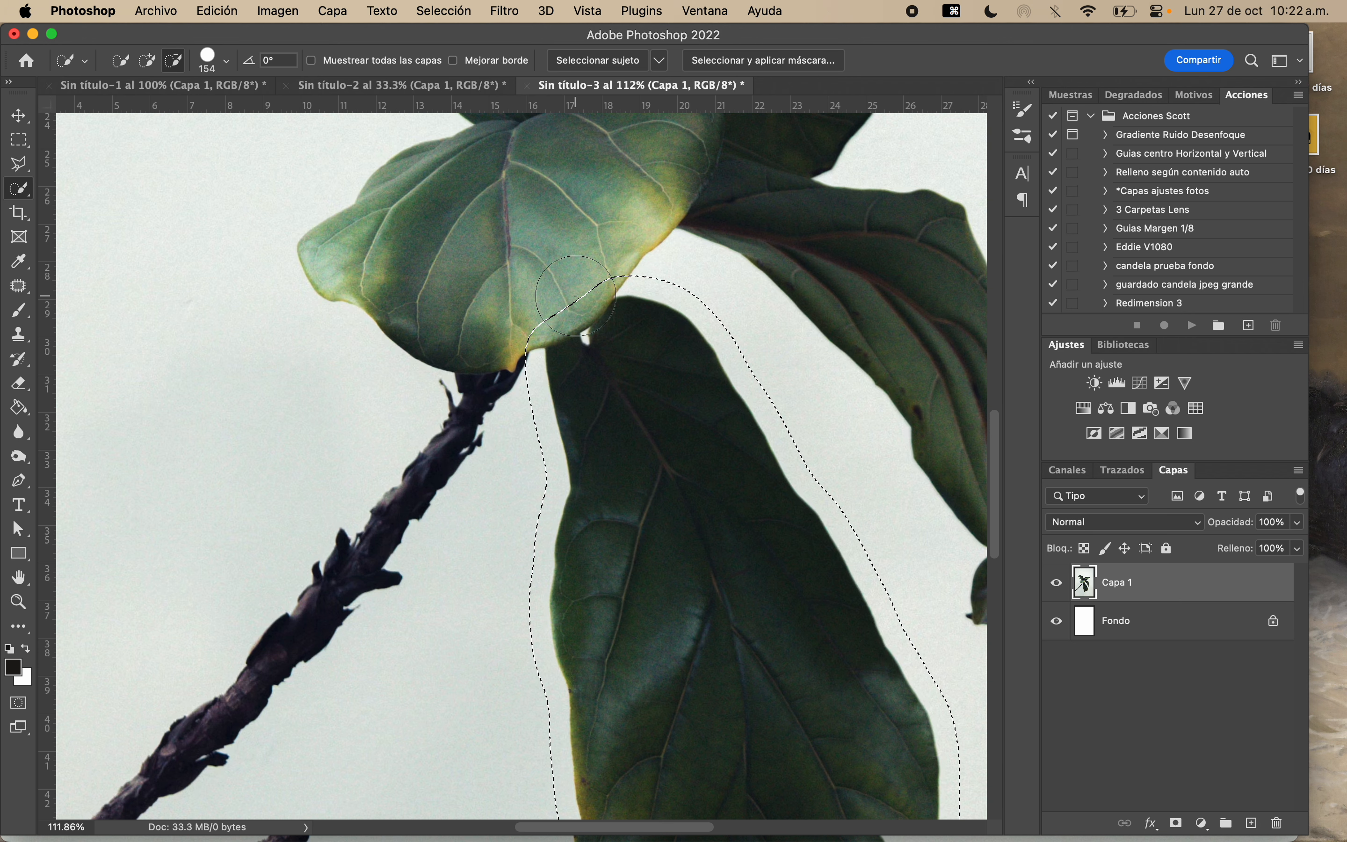
alt+click(566, 293)
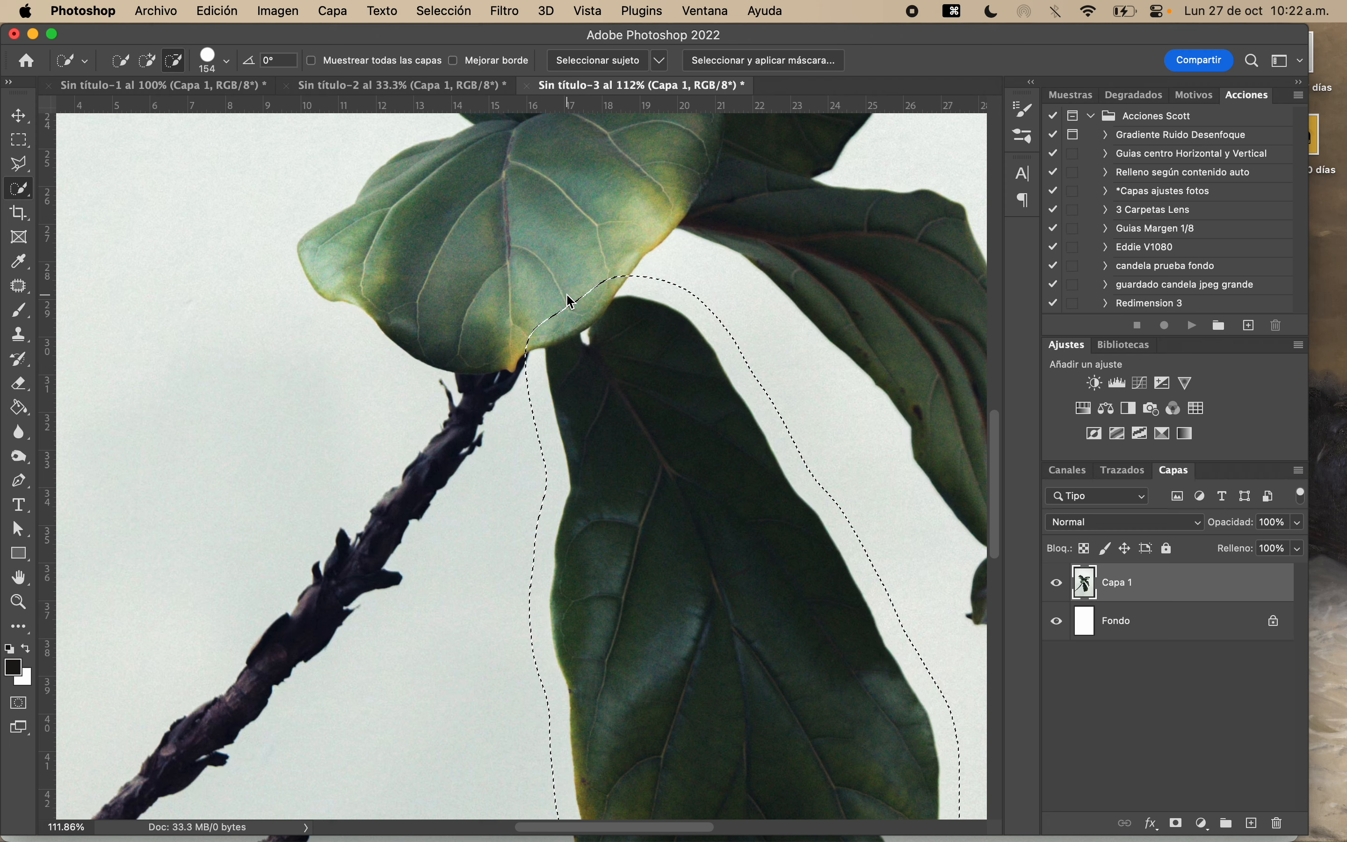
alt+click(544, 308)
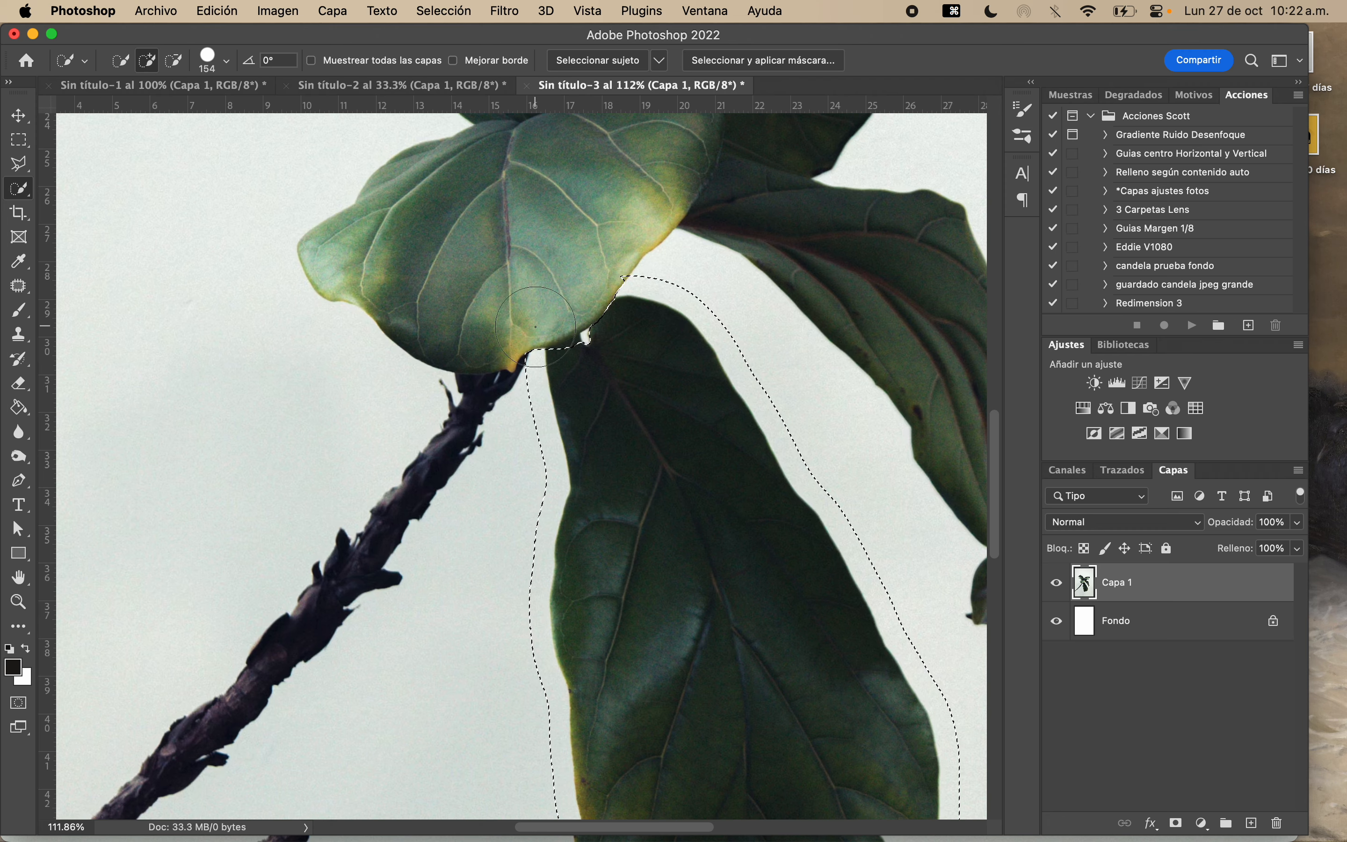
key(super+z)
scroll(546, 304, up, 3)
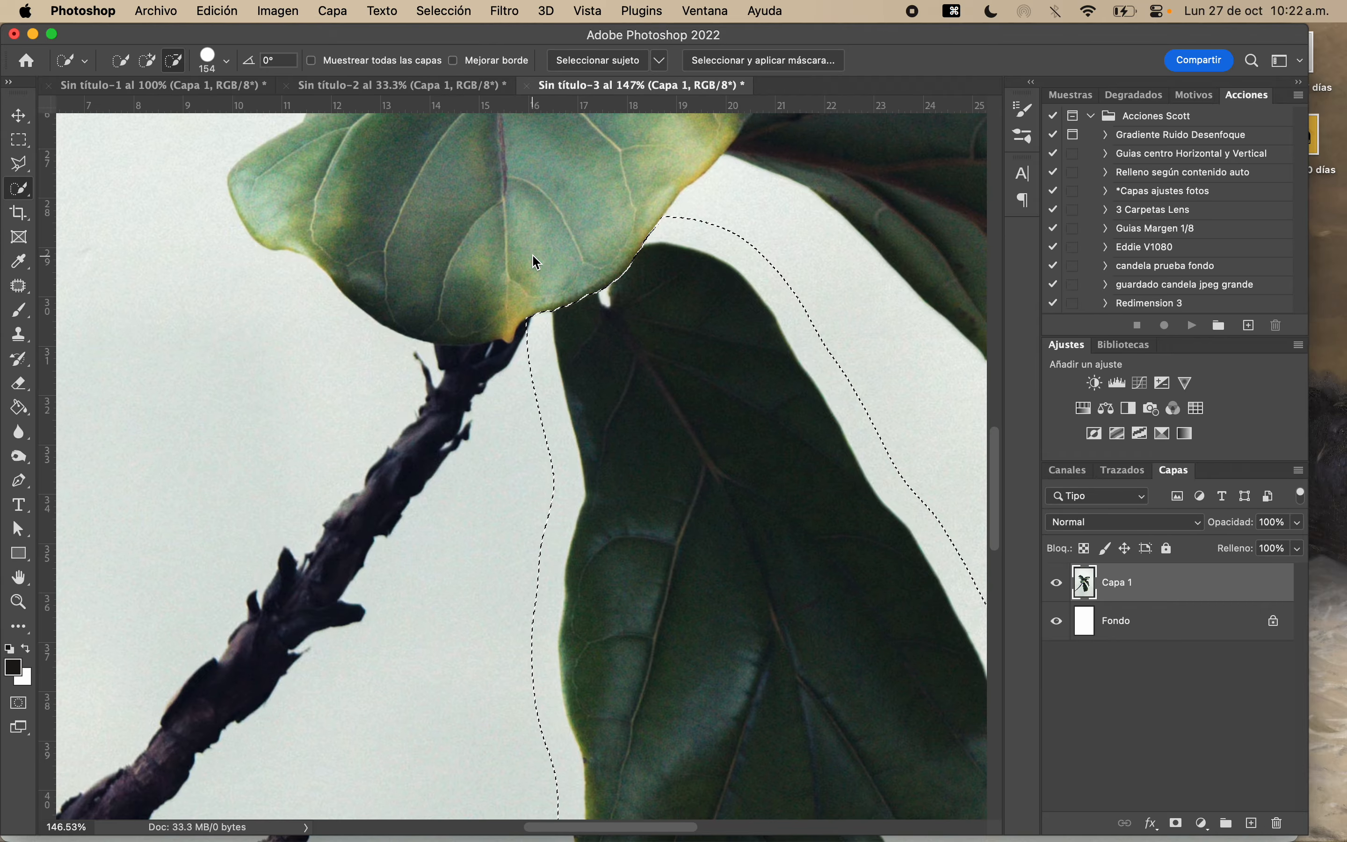
scroll(683, 291, down, 6)
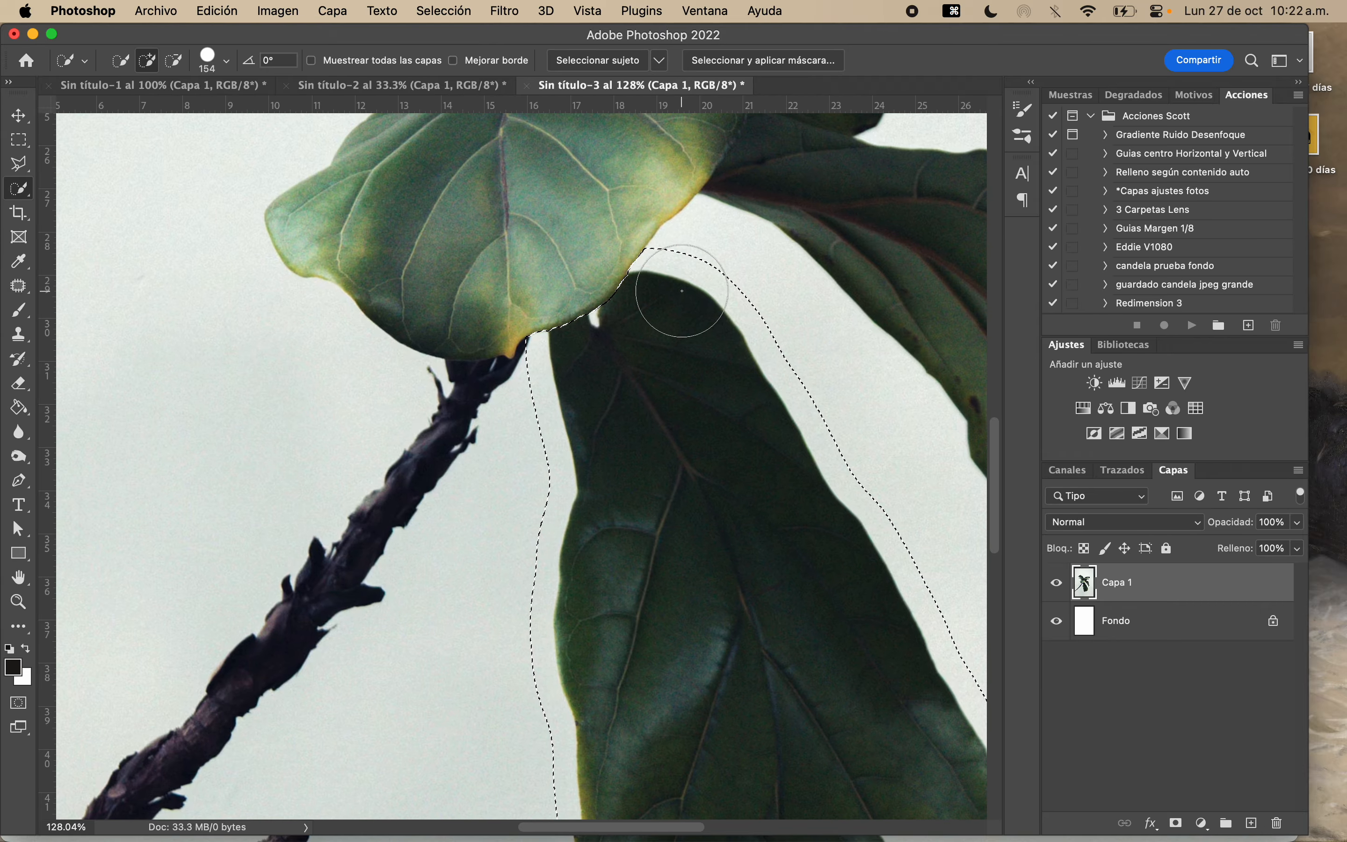
scroll(682, 291, down, 2)
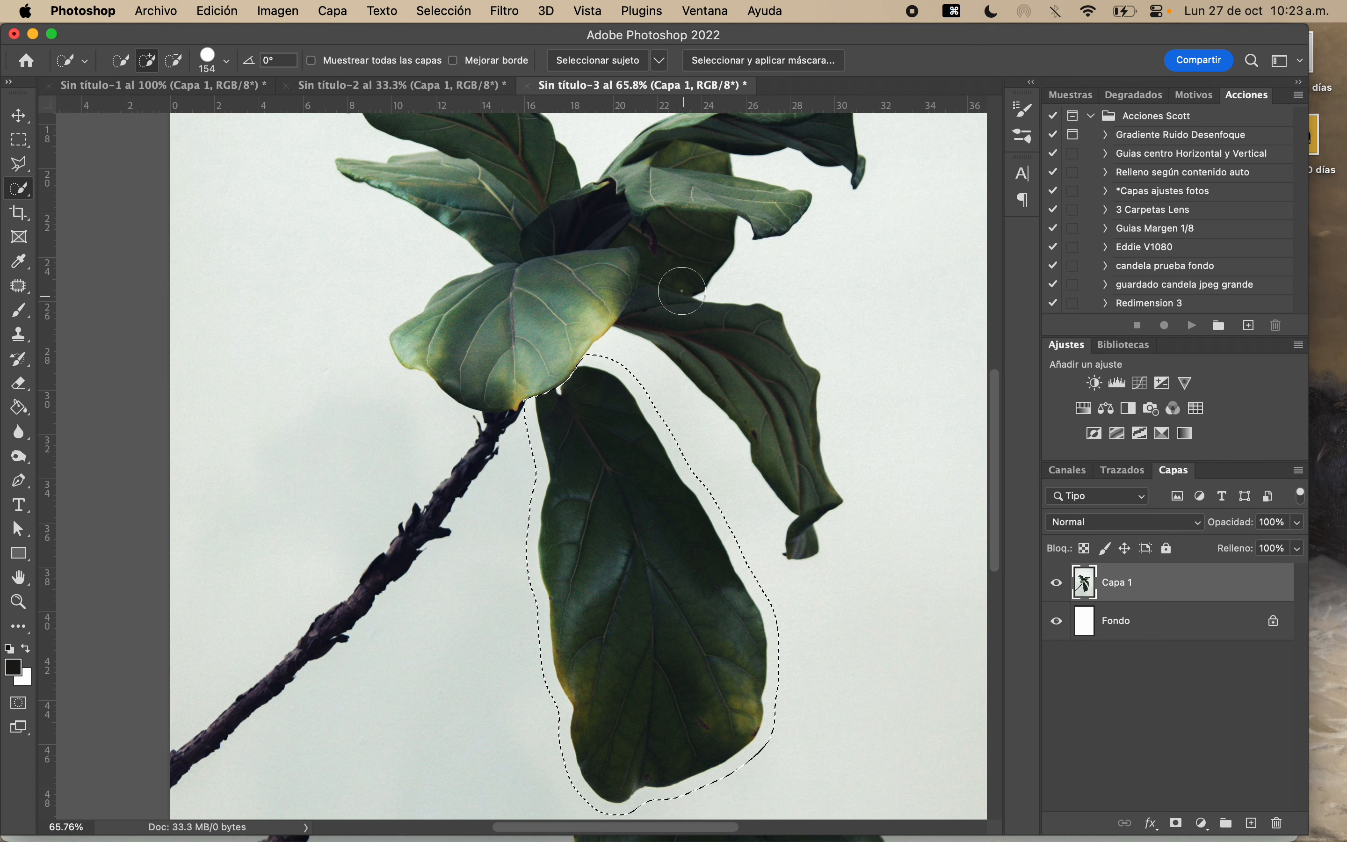
Open Content-Aware Fill for the feathered hanging-leaf selection
drag(575, 402, 697, 351)
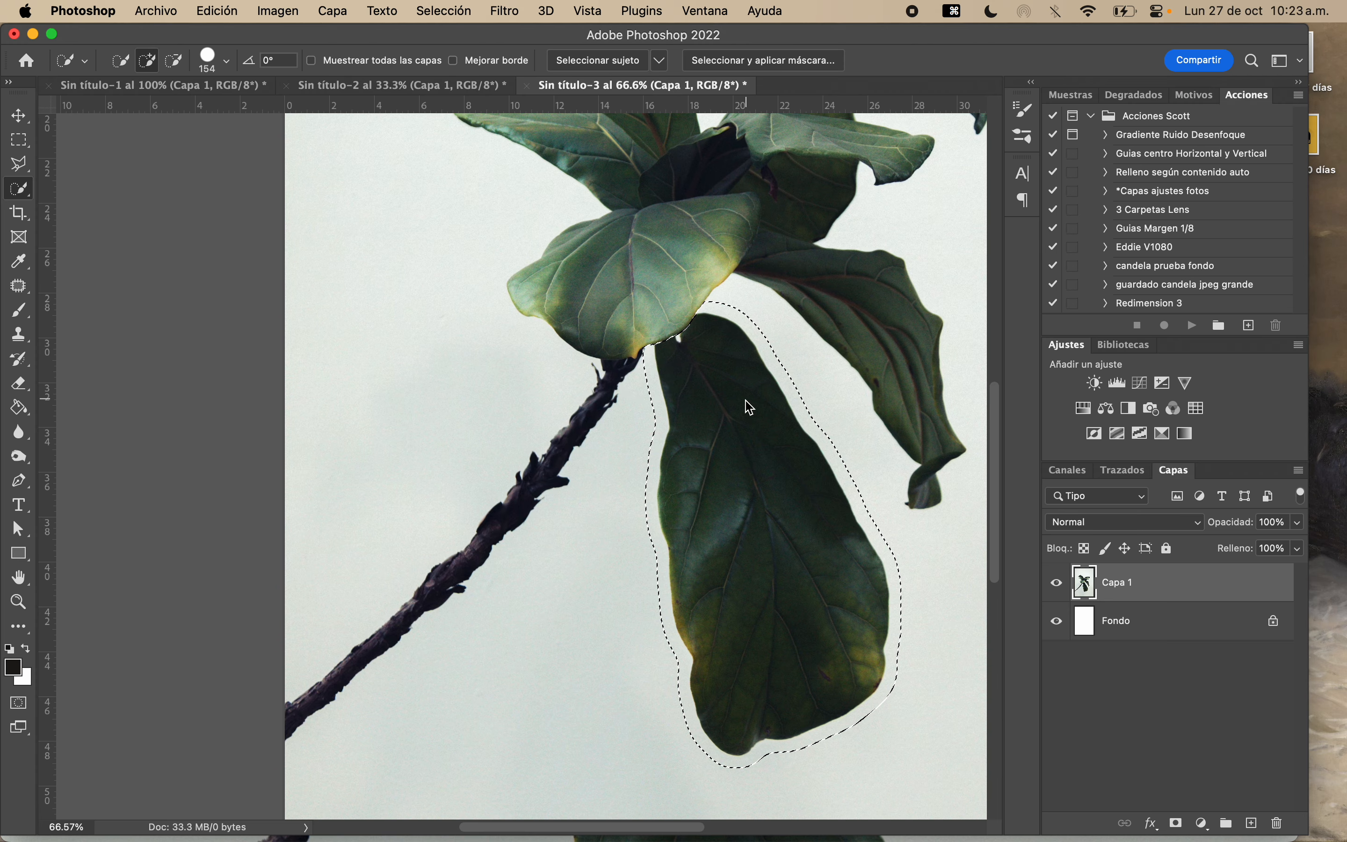
click(233, 17)
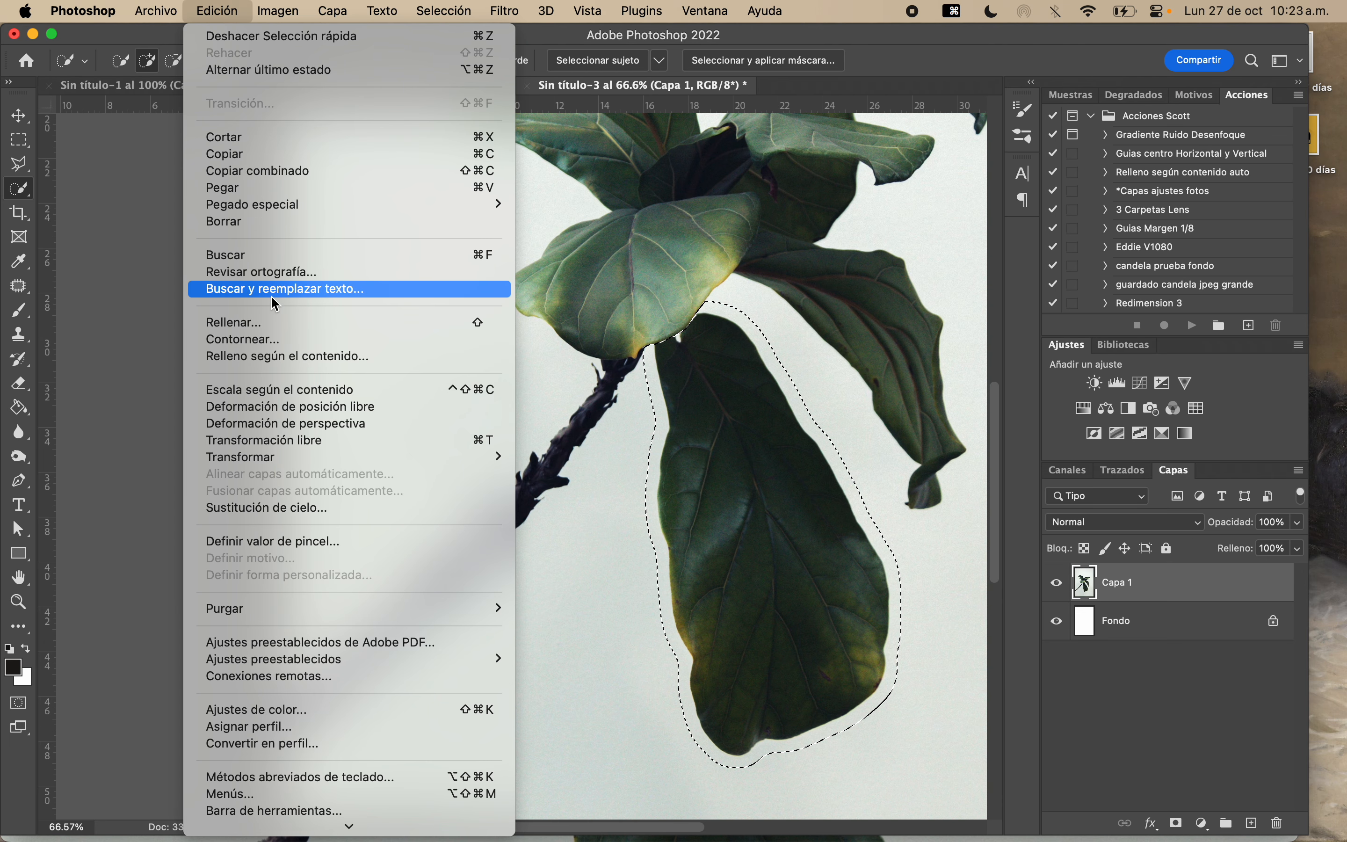
click(285, 356)
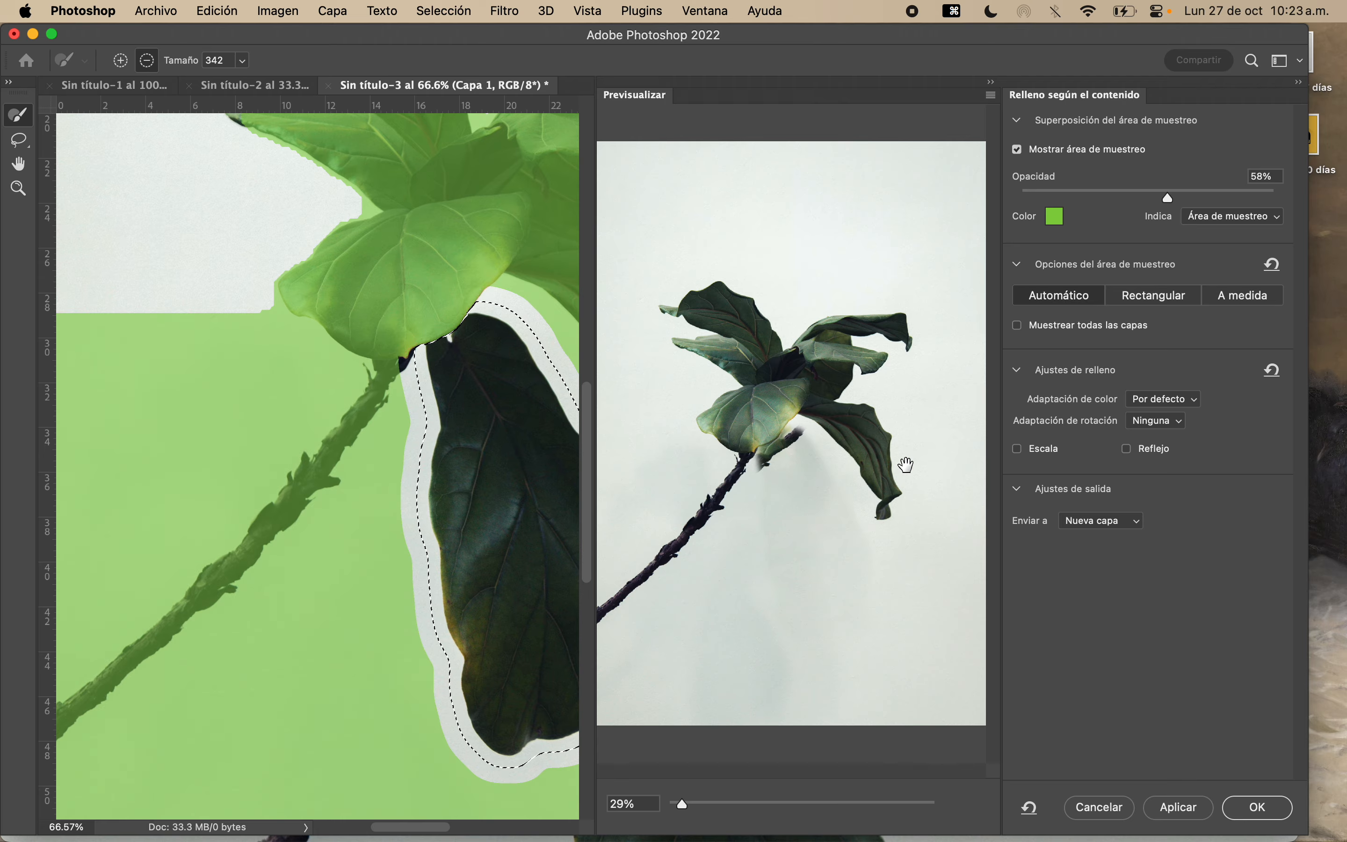
Examine the fill preview where the hanging leaf was, checking the background texture and the area beside the stem
key(z)
key(z)
key(z)
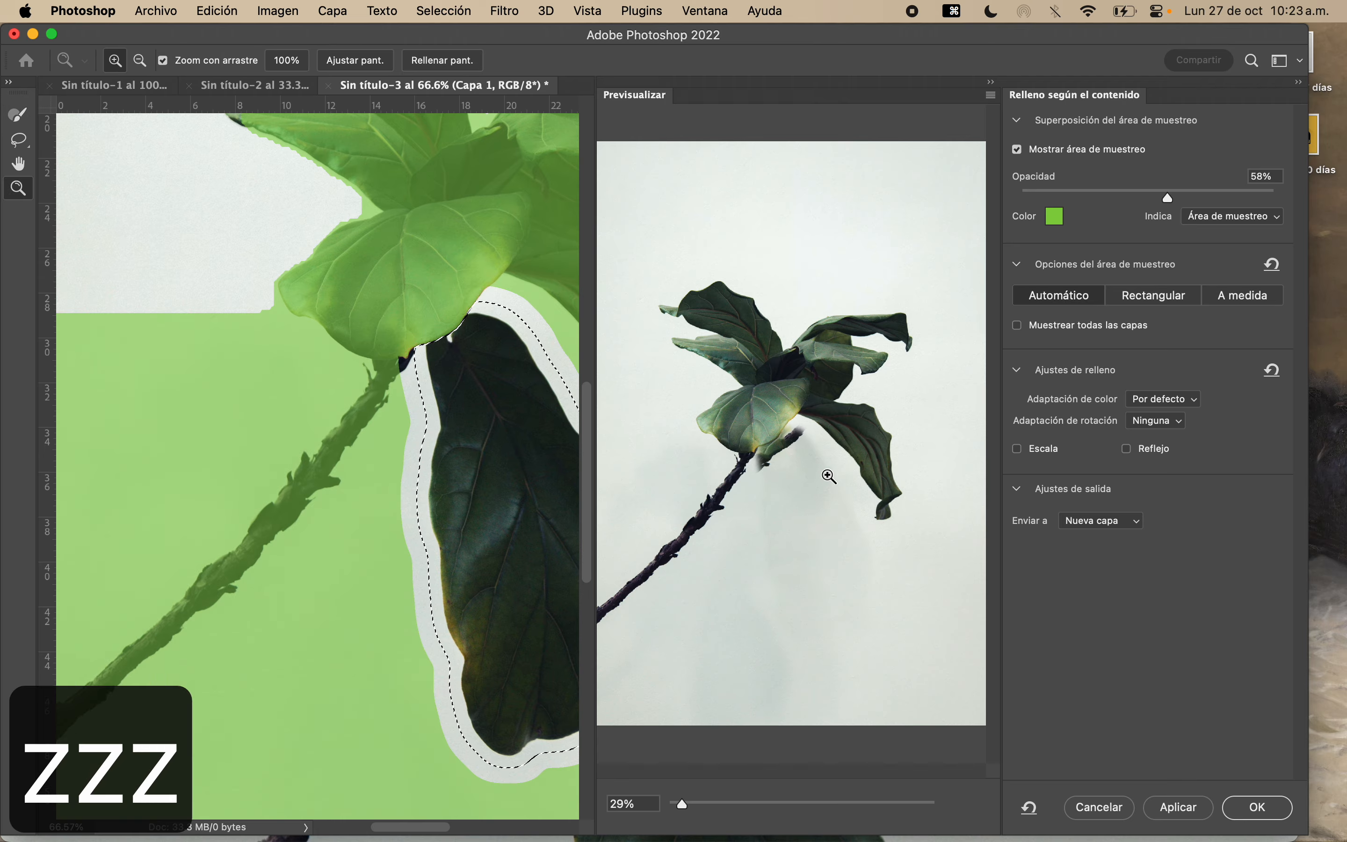
drag(829, 476, 896, 460)
key(space)
drag(731, 518, 833, 343)
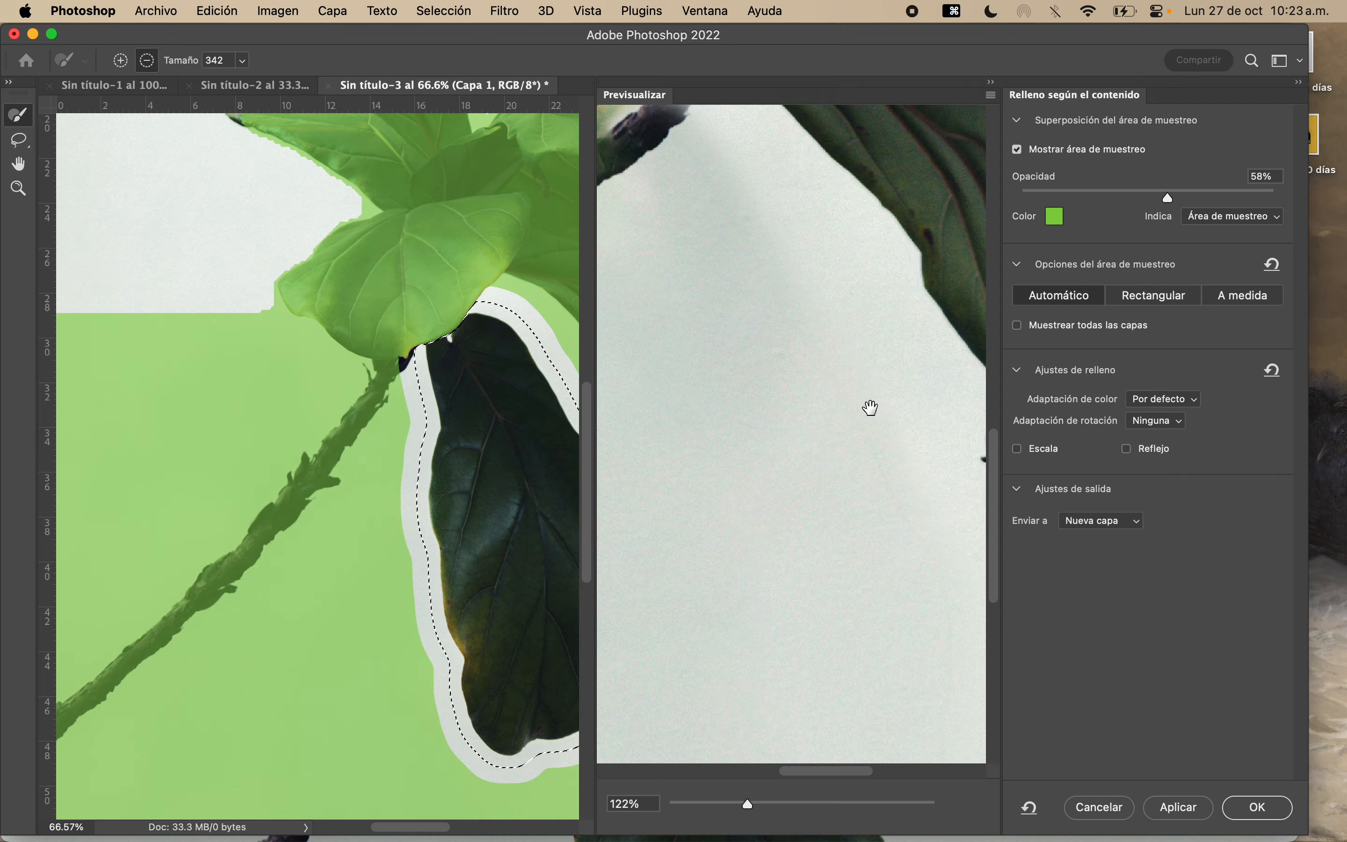
key(z)
click(824, 420)
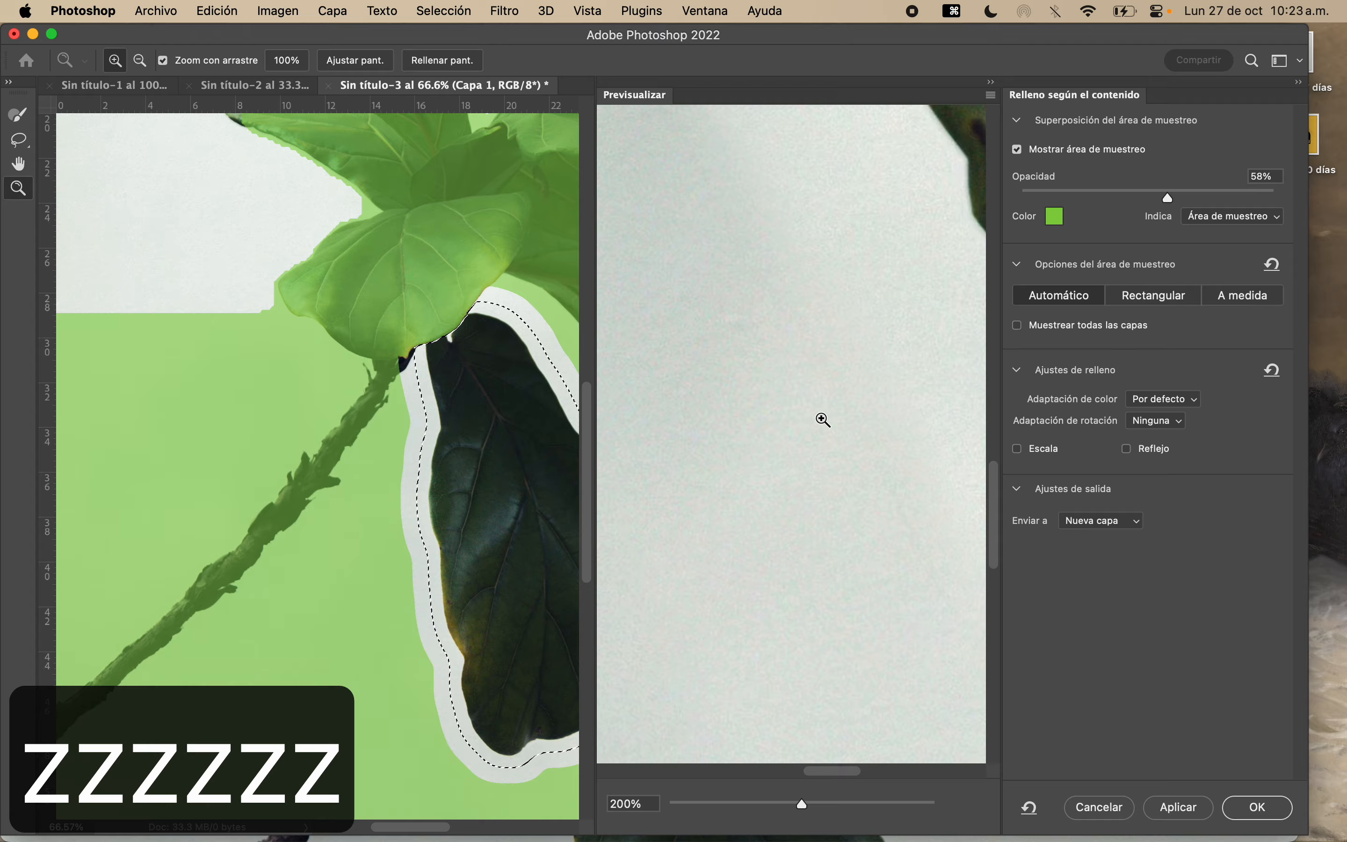
drag(807, 810, 703, 796)
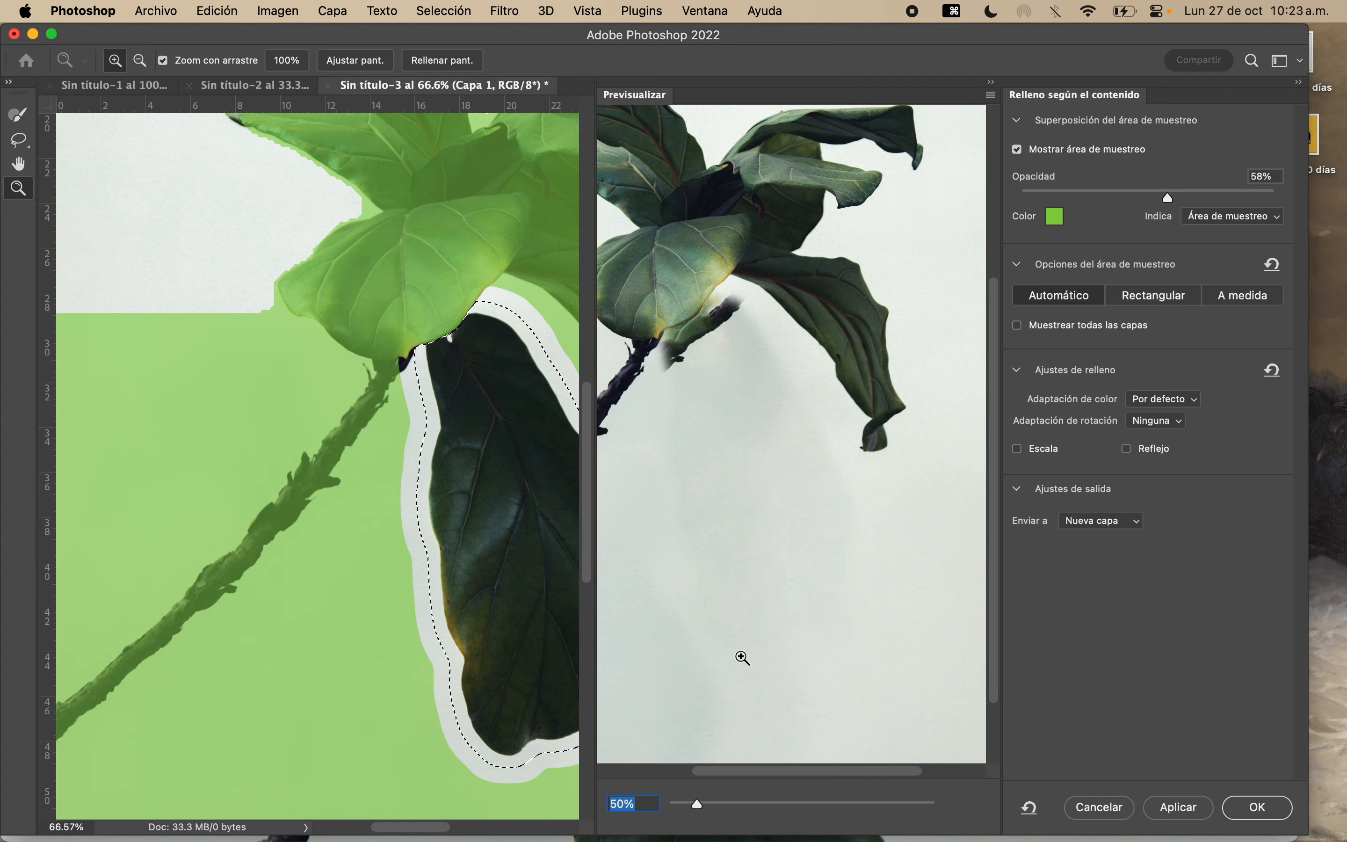
click(690, 322)
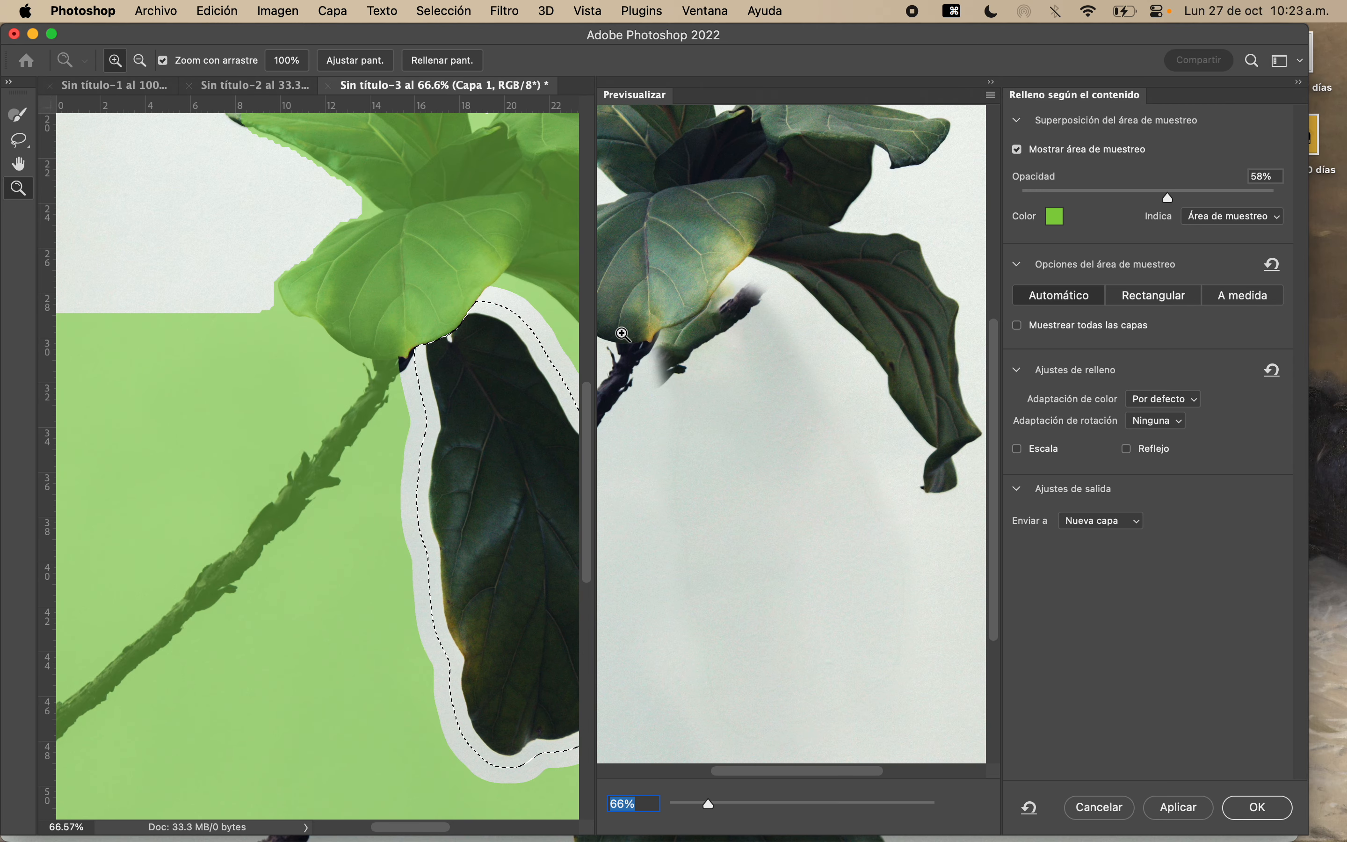
Brush out of the sampling area the part of the light-green leaf and plant centre bordering the top of the selection
click(19, 115)
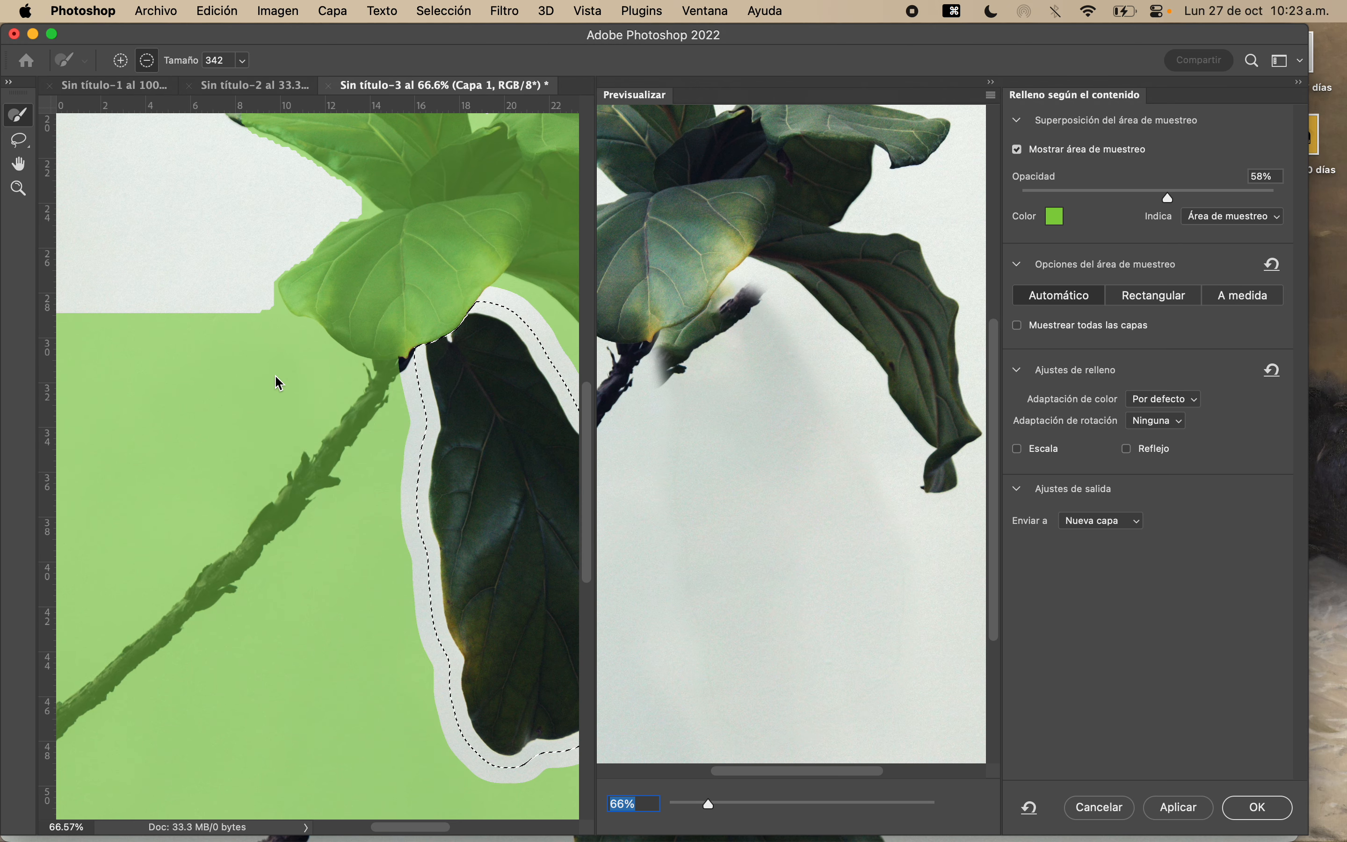
scroll(279, 383, down, 5)
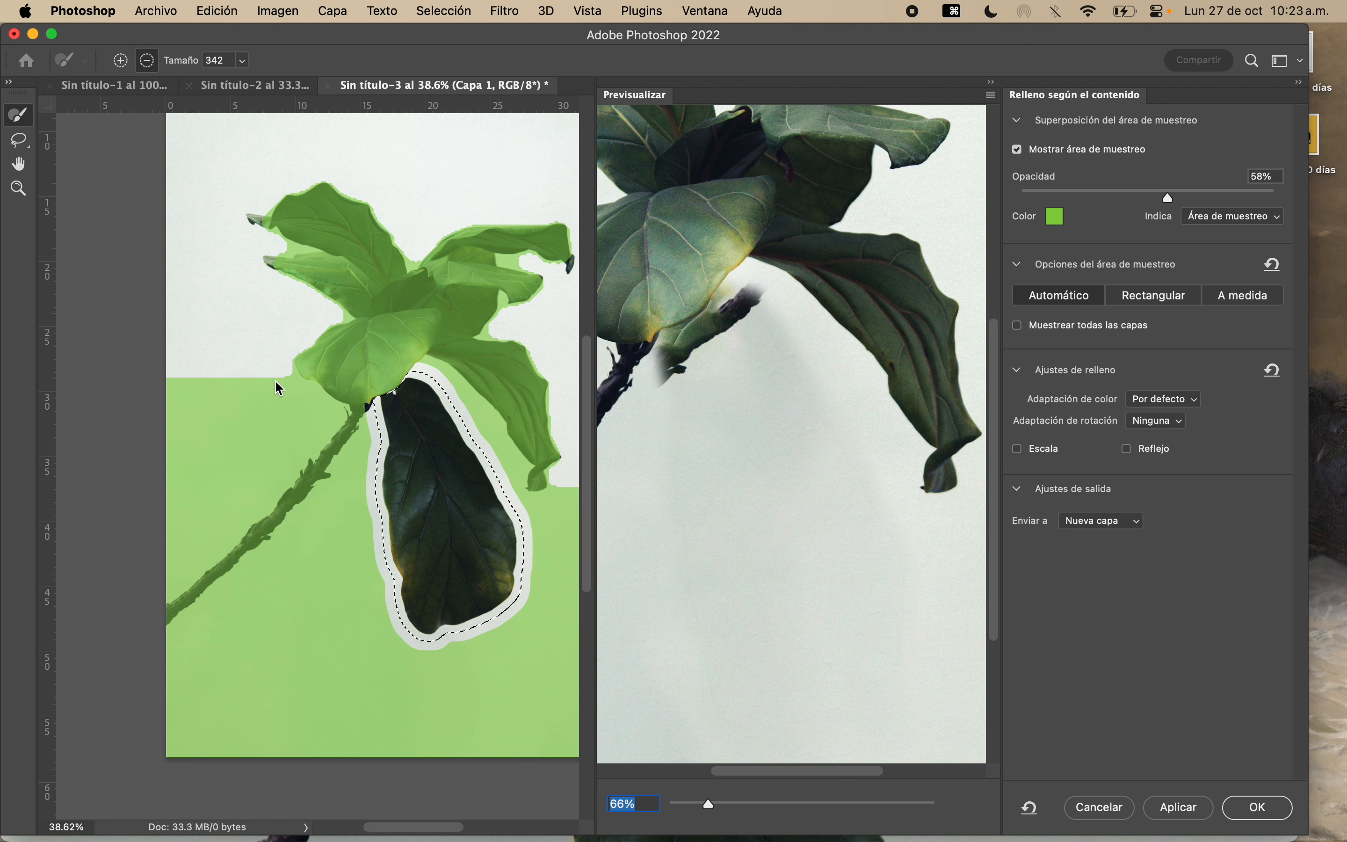
scroll(356, 332, right, 3)
scroll(356, 333, down, 1)
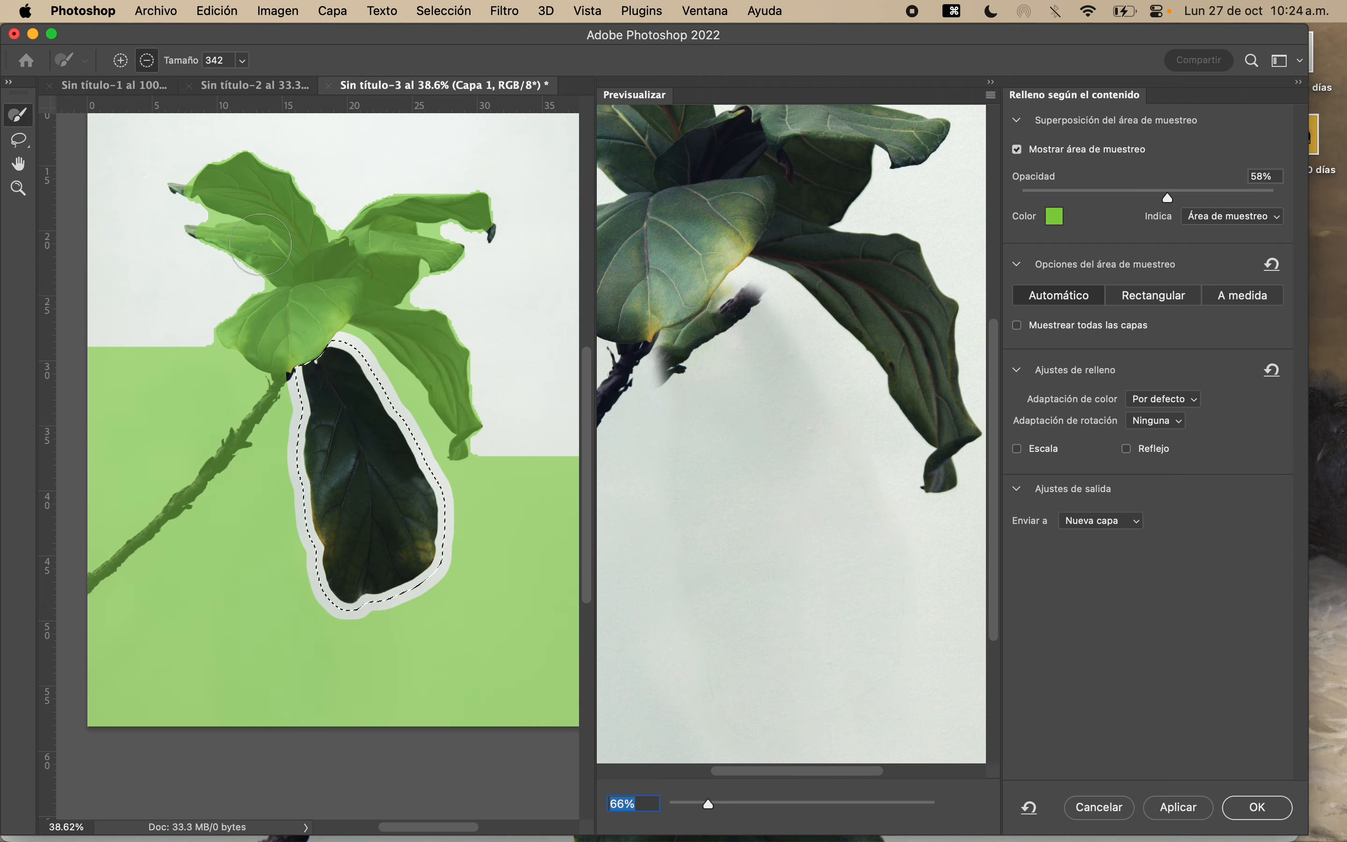
scroll(302, 233, left, 2)
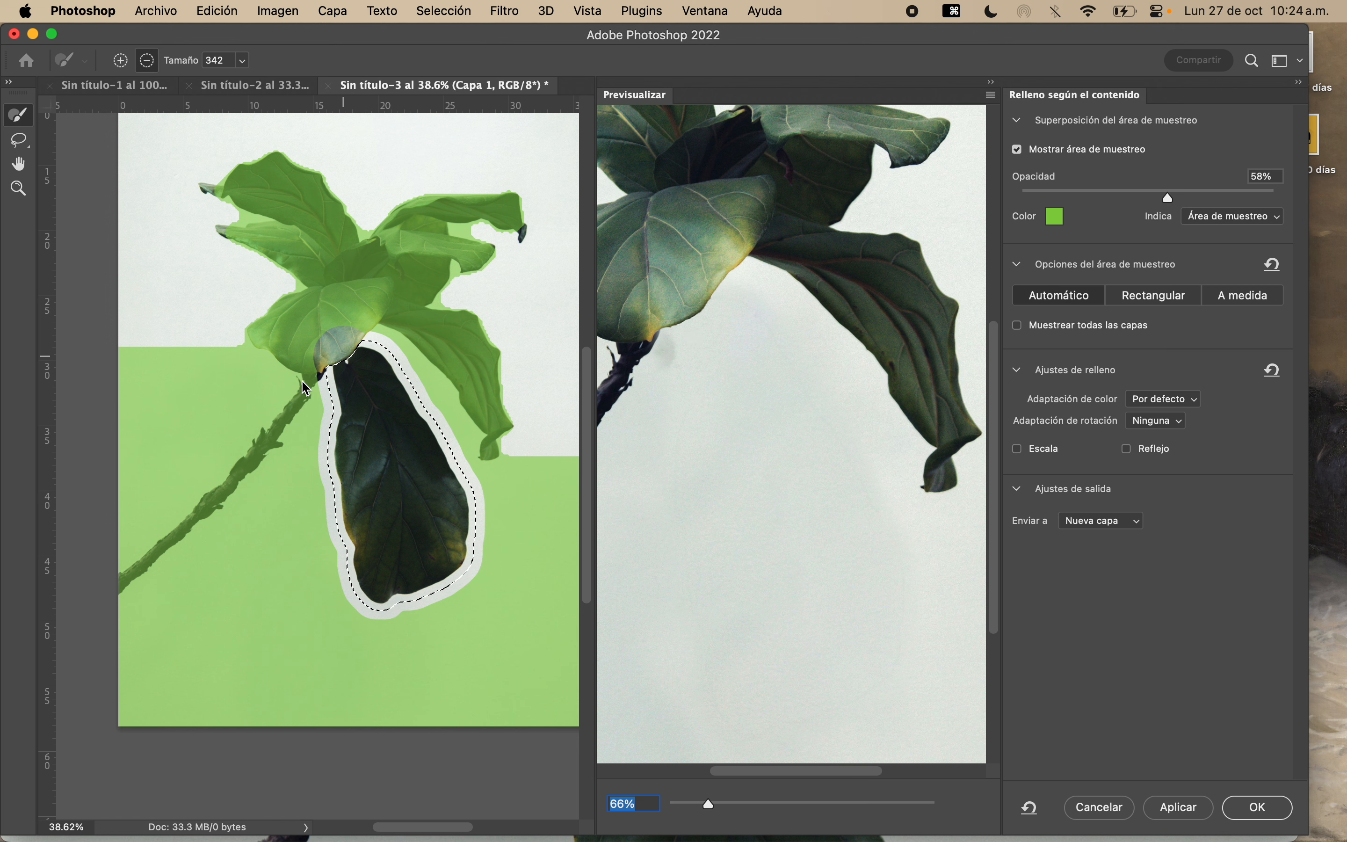
click(368, 313)
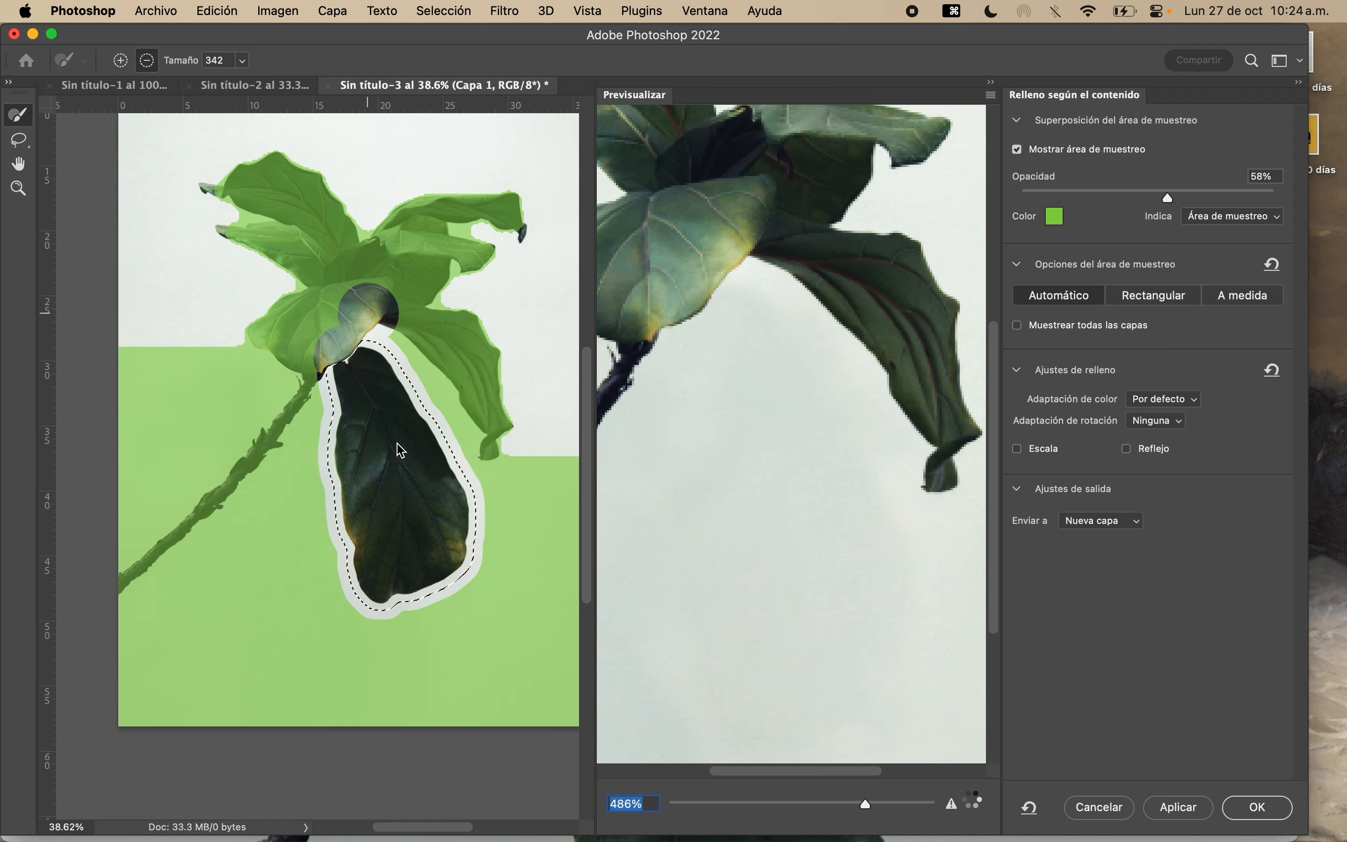
Exclude the remaining leaves and the upper end of the stem from the sampling area, reducing the brush size to 178 for the stem
scroll(769, 419, down, 3)
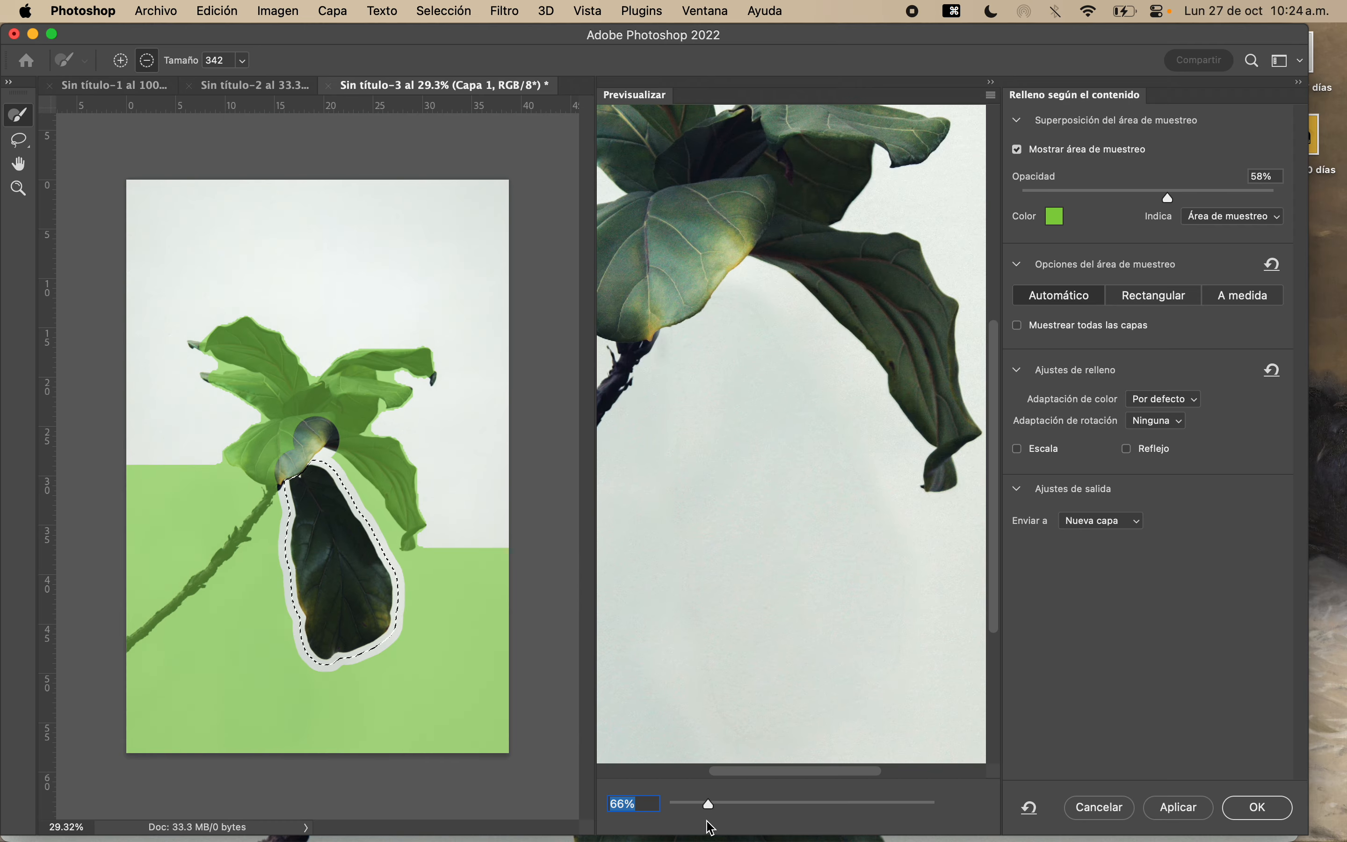
drag(709, 805, 690, 809)
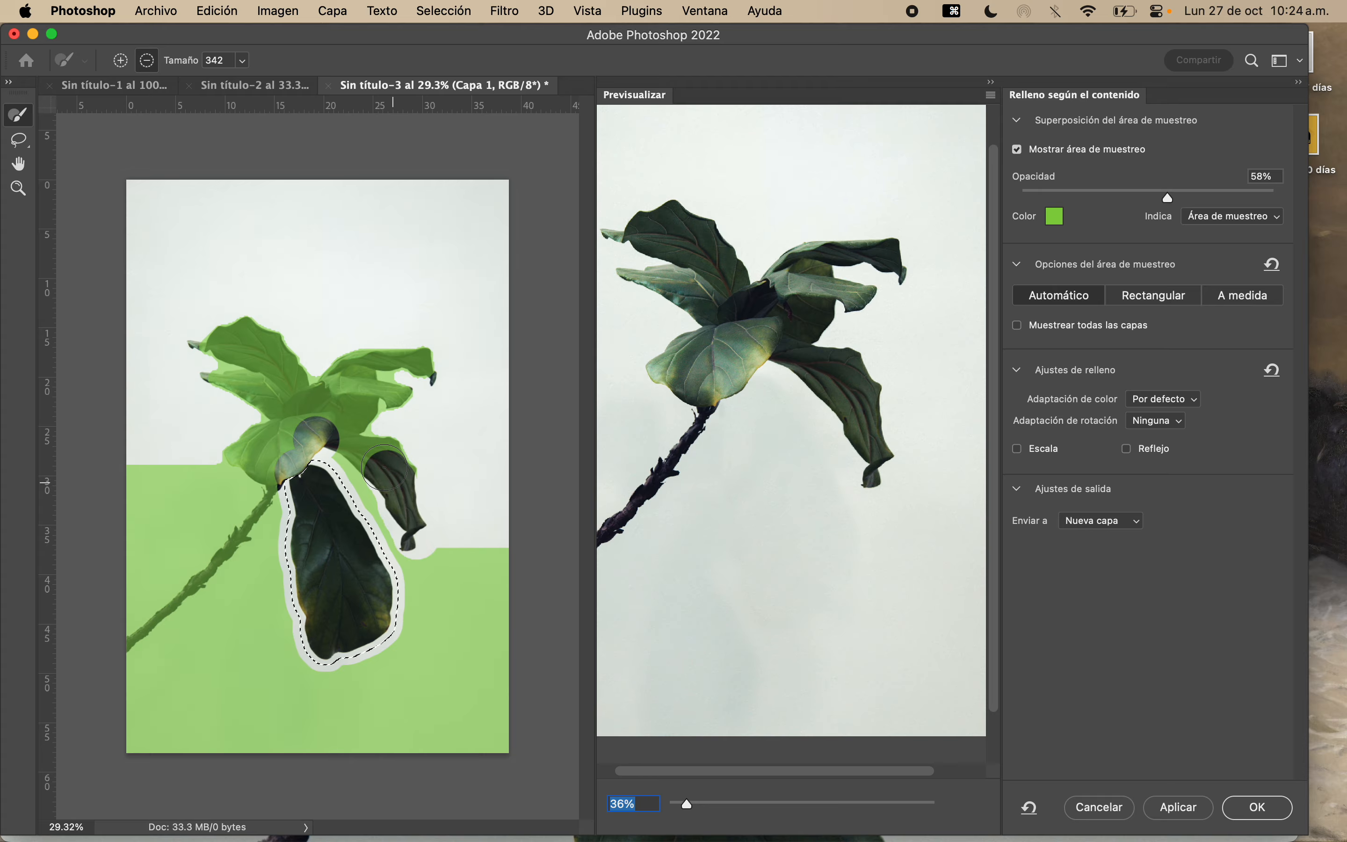
mouse_move(370, 428)
mouse_down()
mouse_move(420, 371)
mouse_move(372, 359)
mouse_move(337, 386)
mouse_move(253, 341)
mouse_move(204, 350)
mouse_move(239, 380)
mouse_move(329, 402)
mouse_up()
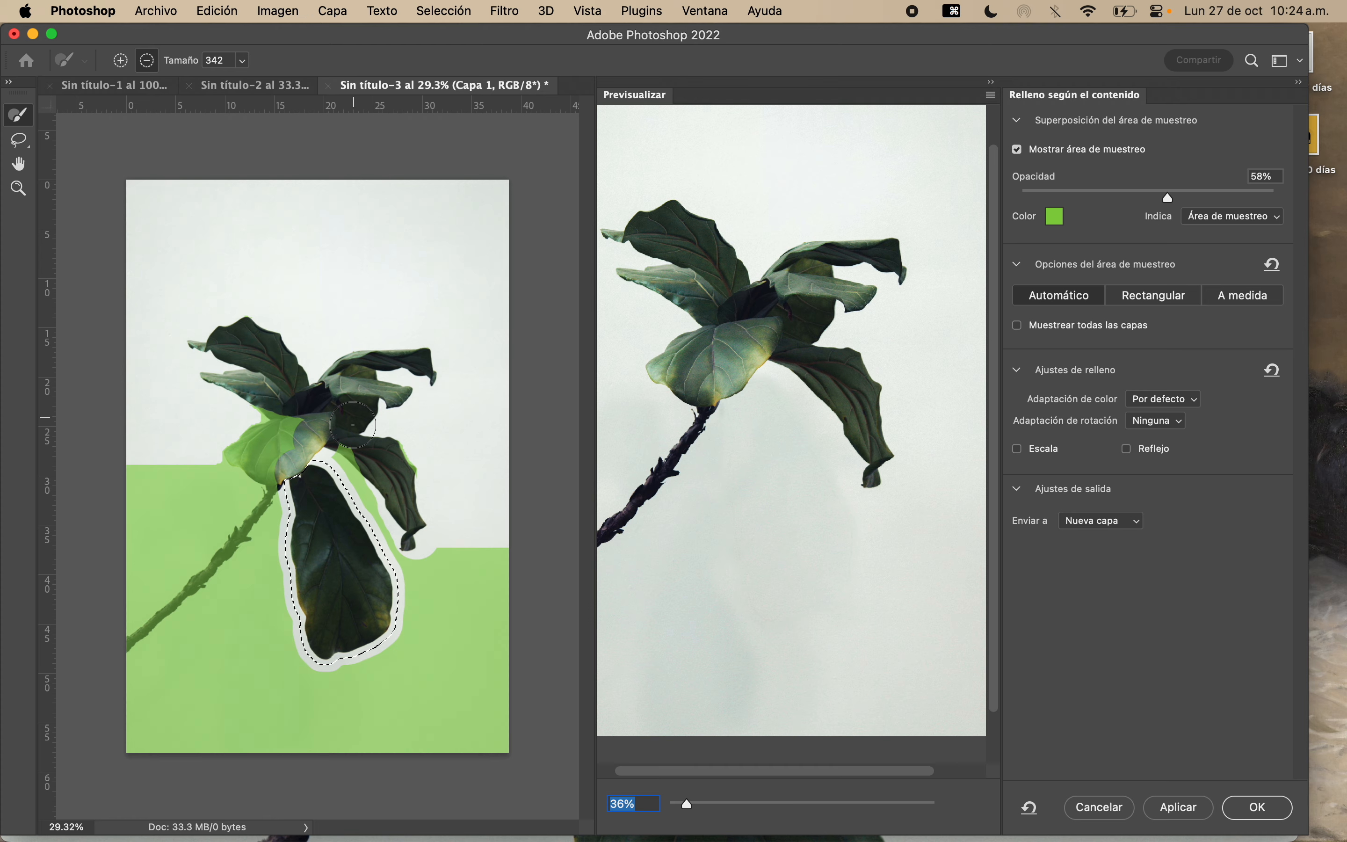
drag(368, 456, 430, 481)
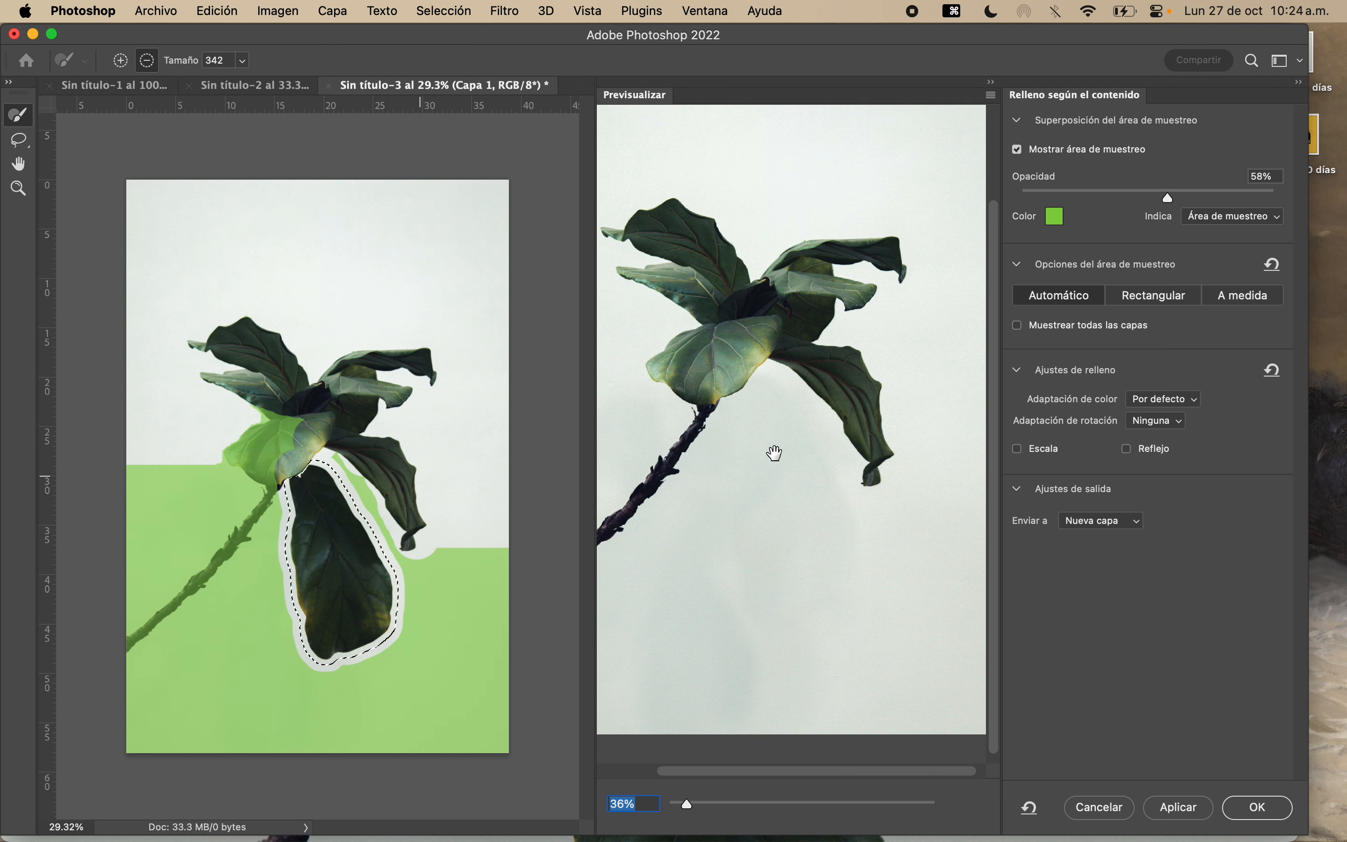
mouse_move(285, 418)
mouse_down()
mouse_move(231, 445)
mouse_move(251, 450)
mouse_up()
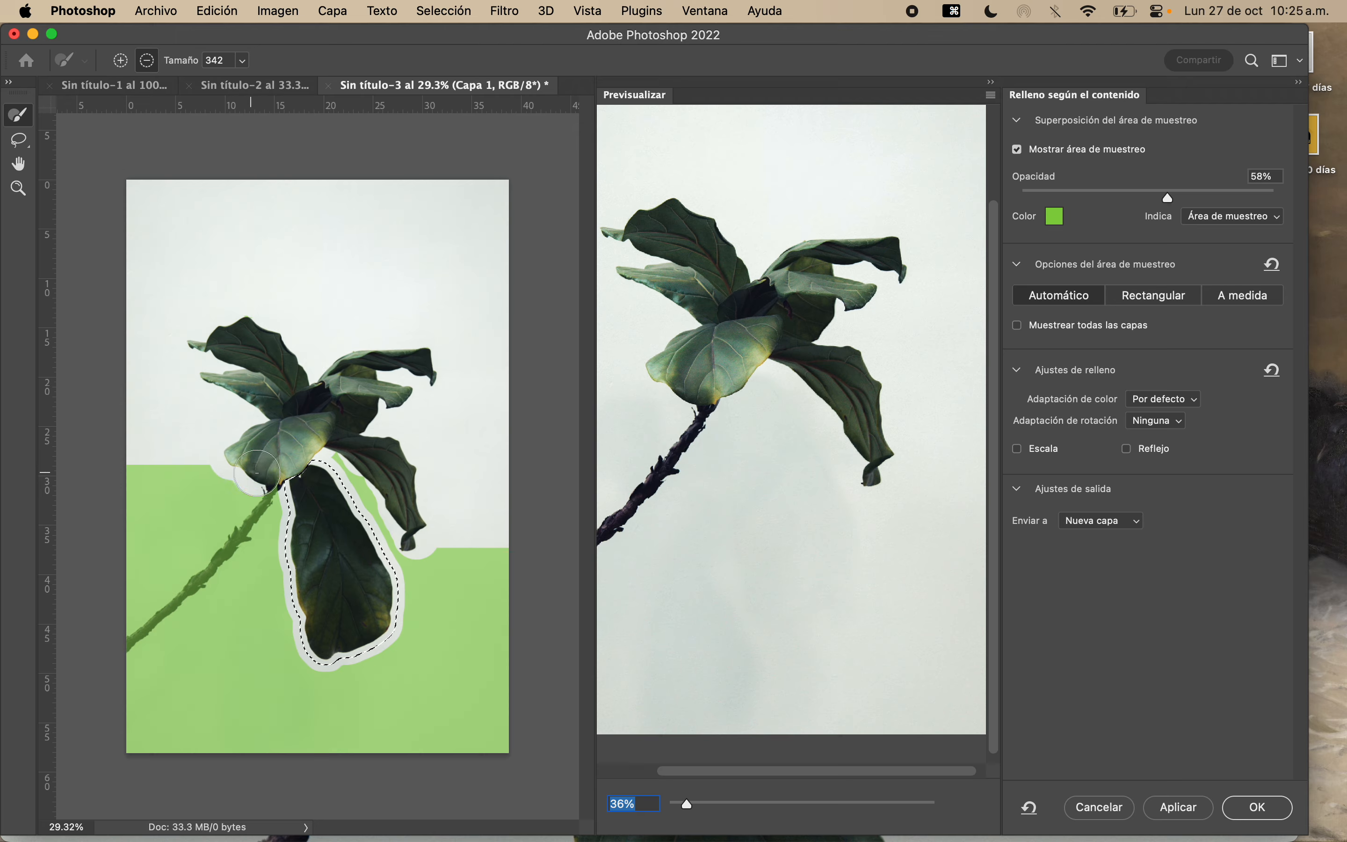
ctrl+alt+click(259, 511)
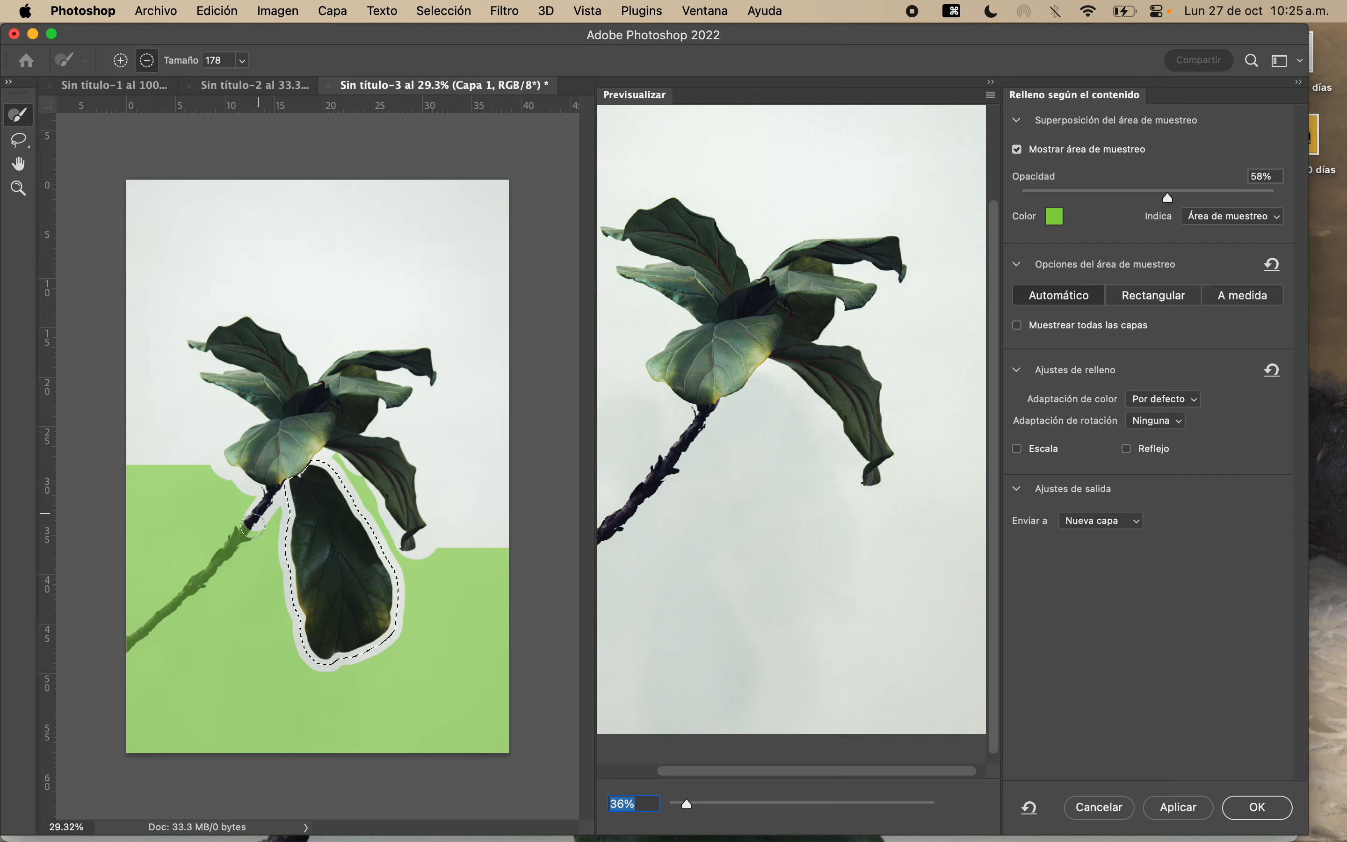
Exclude the rest of the stem from the sampling area and output the fill as a new layer, then clear the selection
mouse_move(229, 547)
mouse_down()
mouse_move(157, 627)
mouse_move(117, 648)
mouse_move(246, 508)
mouse_up()
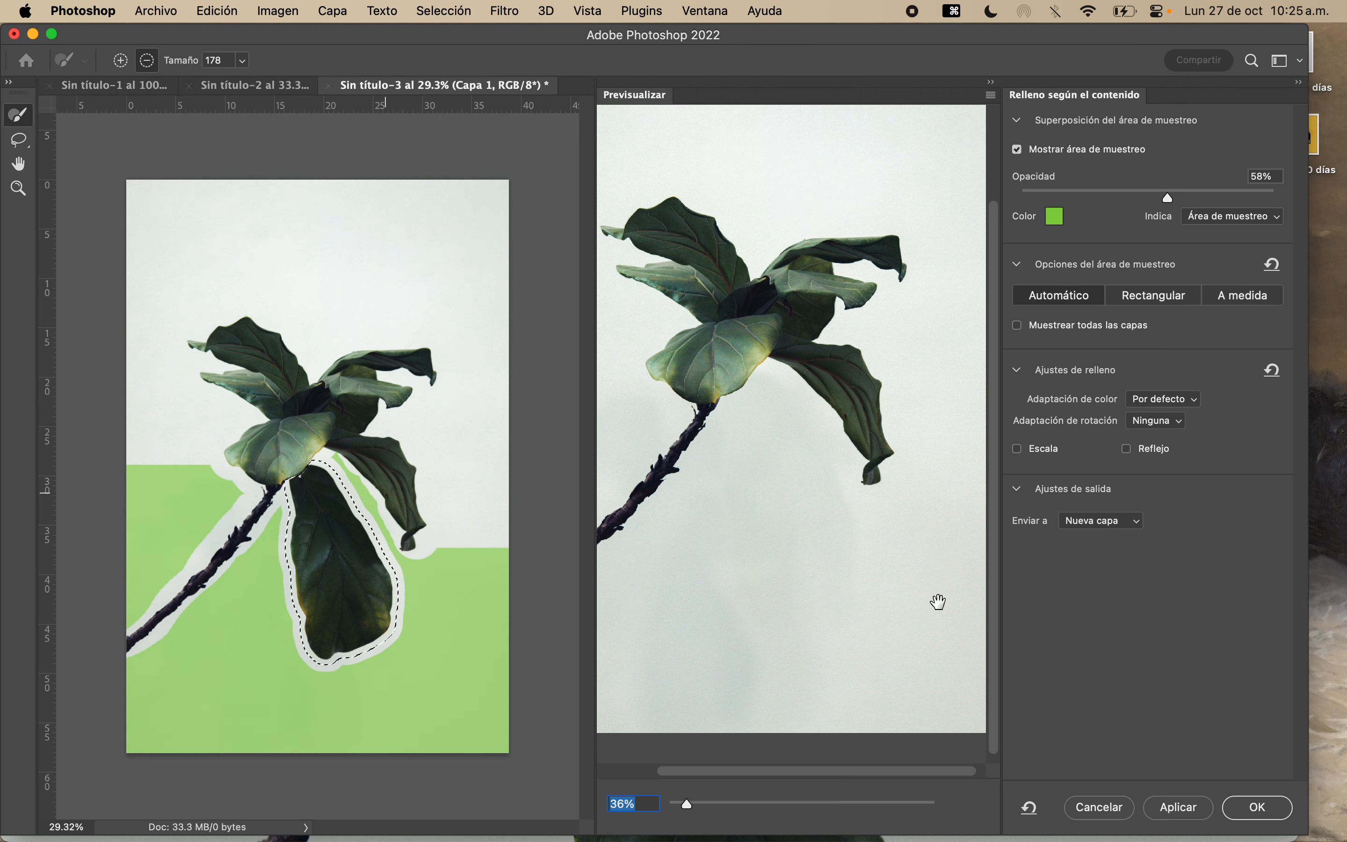
click(1262, 810)
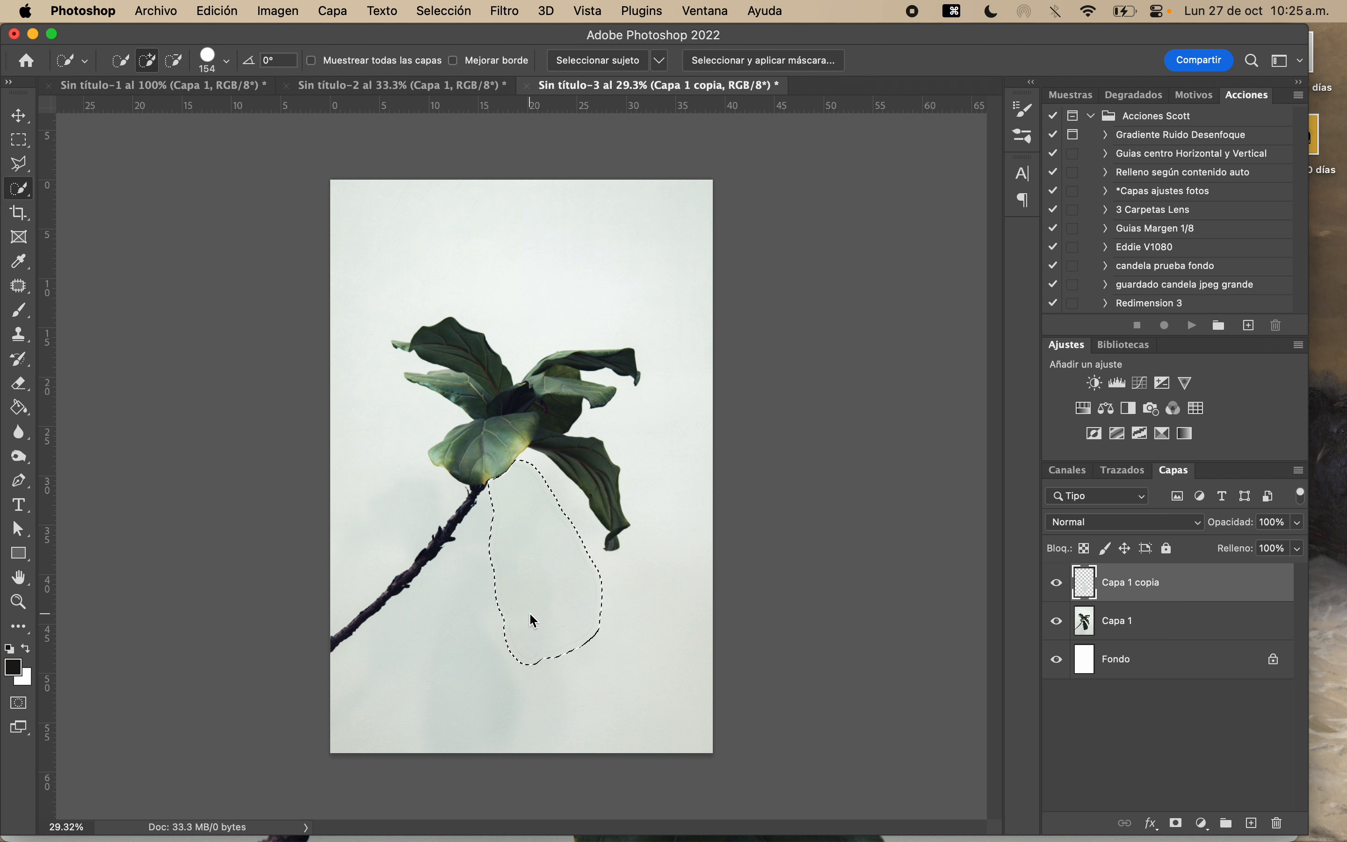
key(super+d)
scroll(585, 648, down, 4)
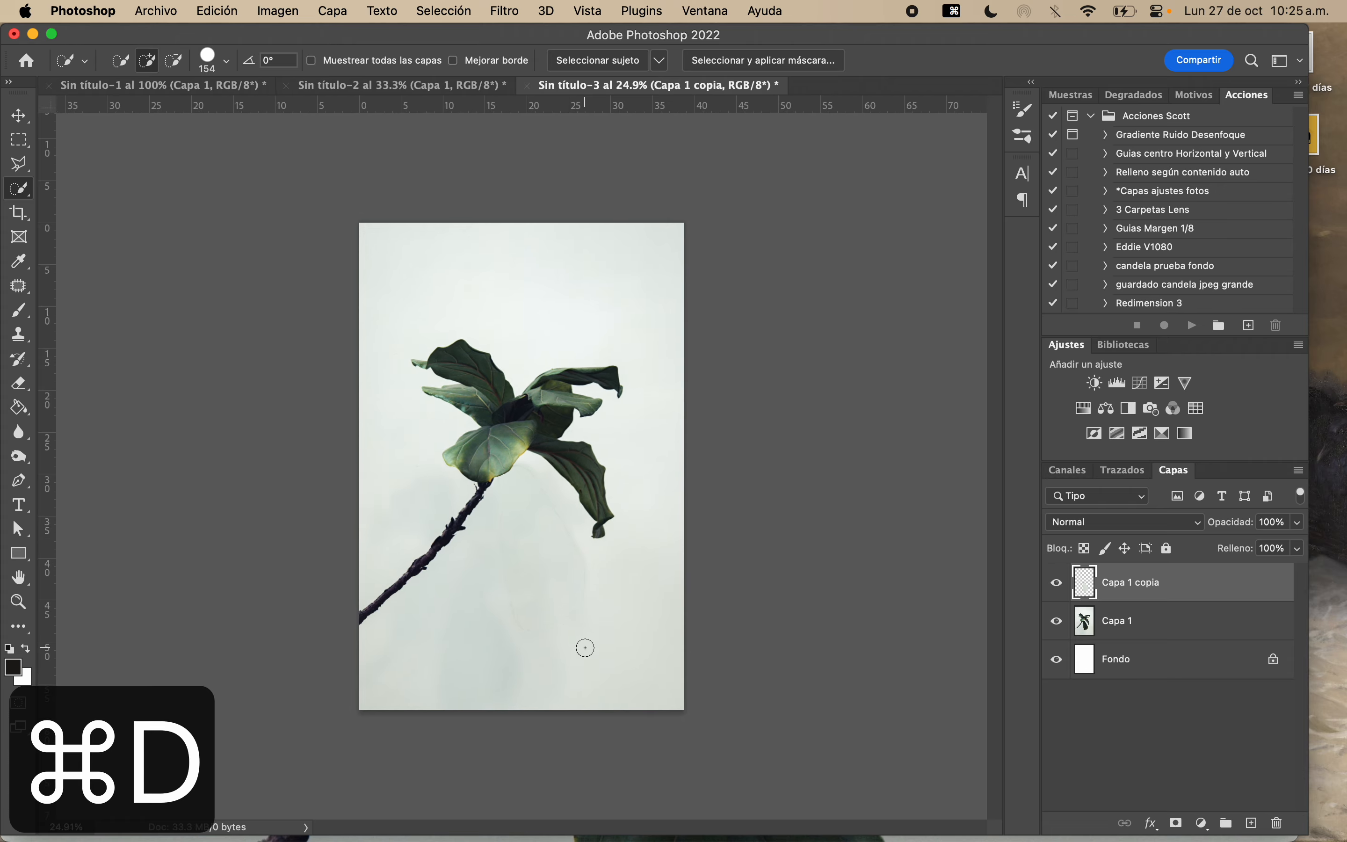
scroll(585, 648, up, 4)
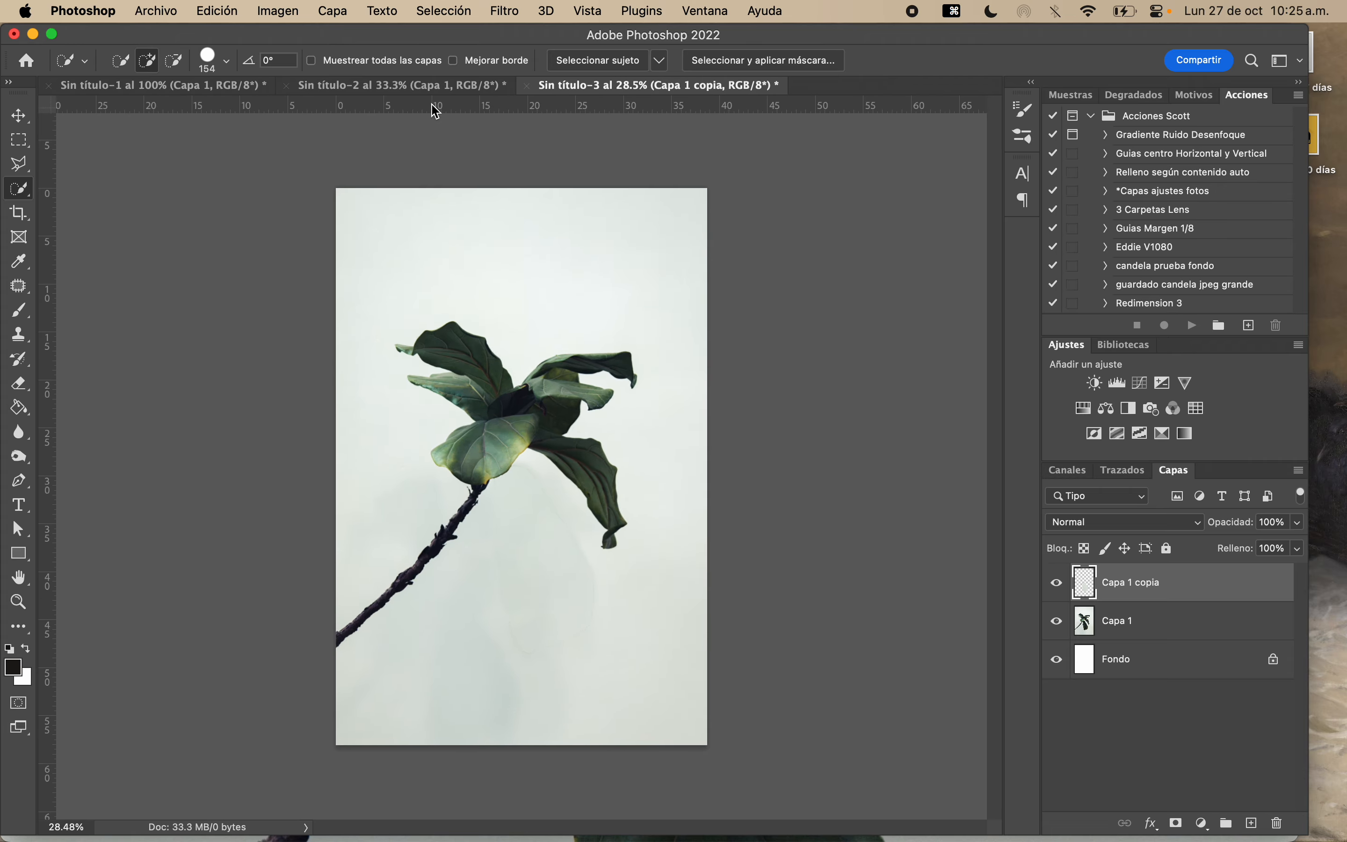
Load the fill layer's outline as a selection, check the output destination options in Content-Aware Fill, and leave without applying
click(208, 12)
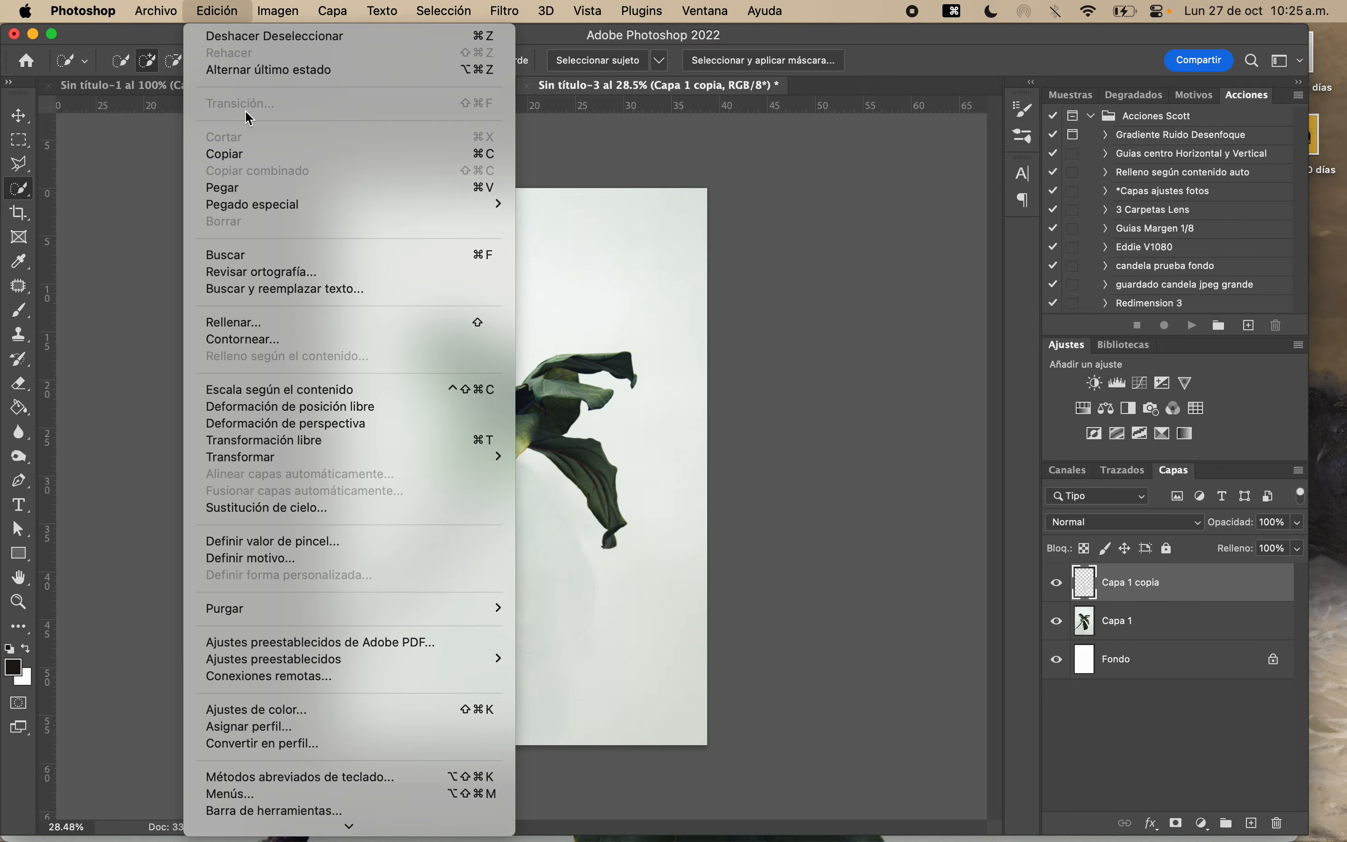
click(1090, 612)
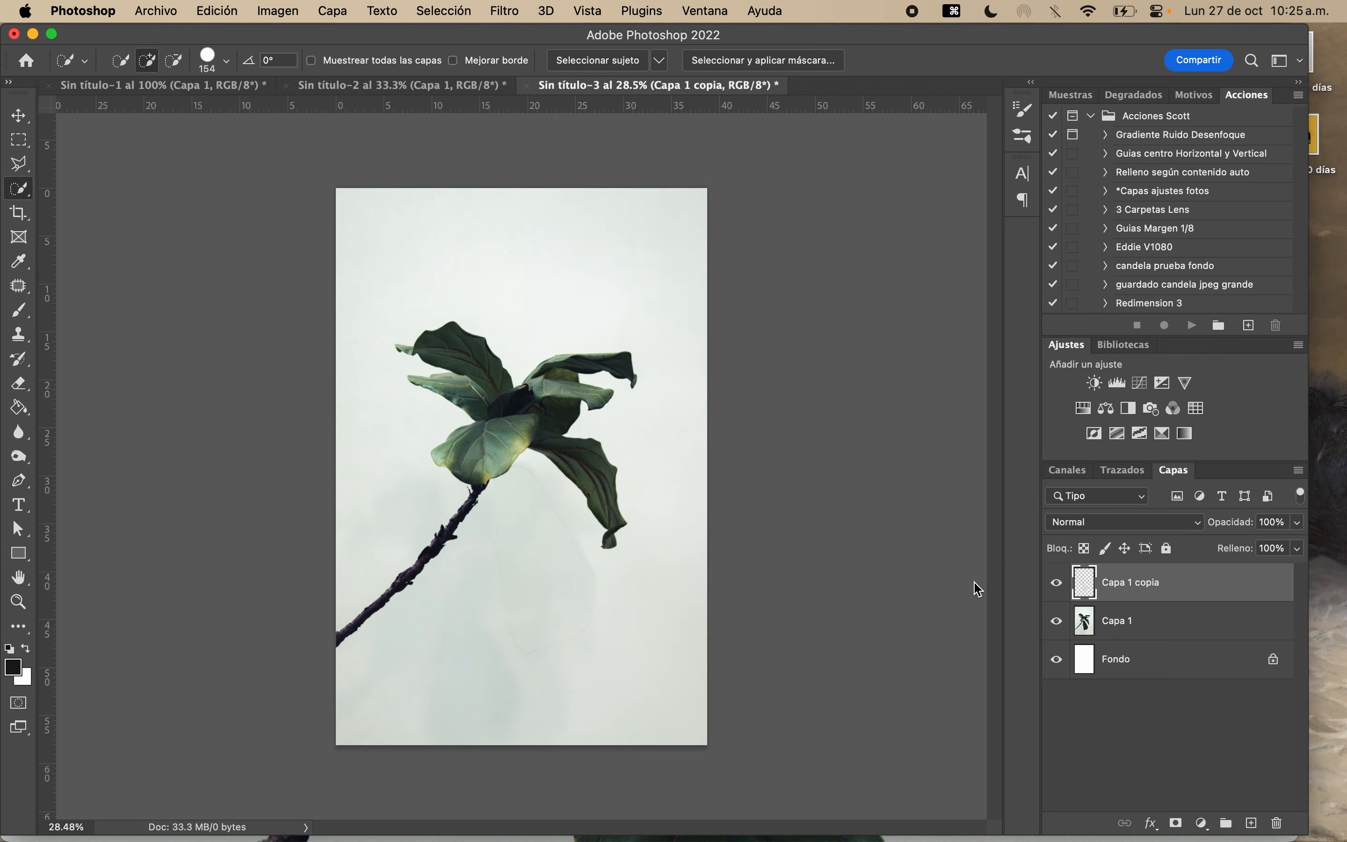
super+click(1087, 582)
click(167, 9)
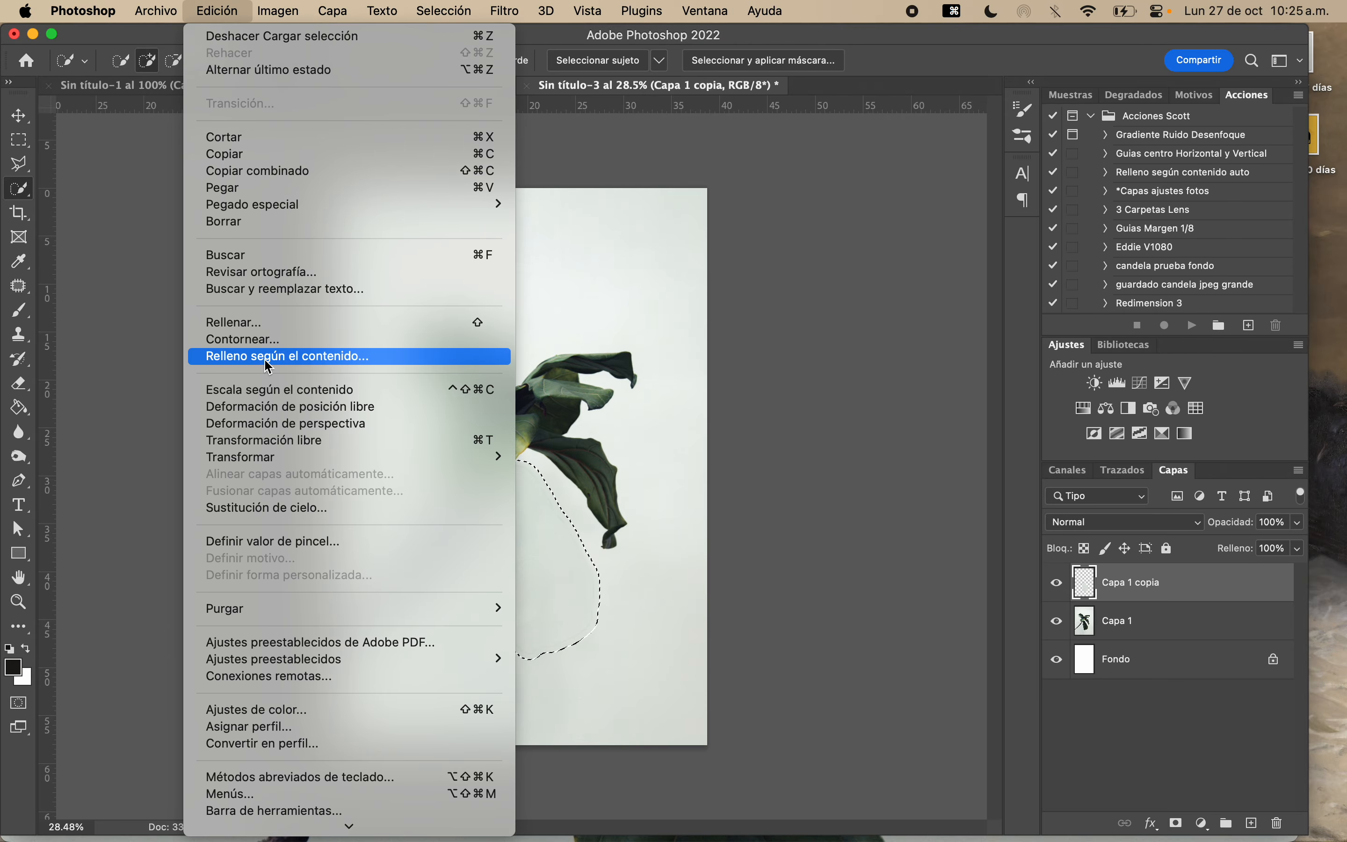
click(384, 359)
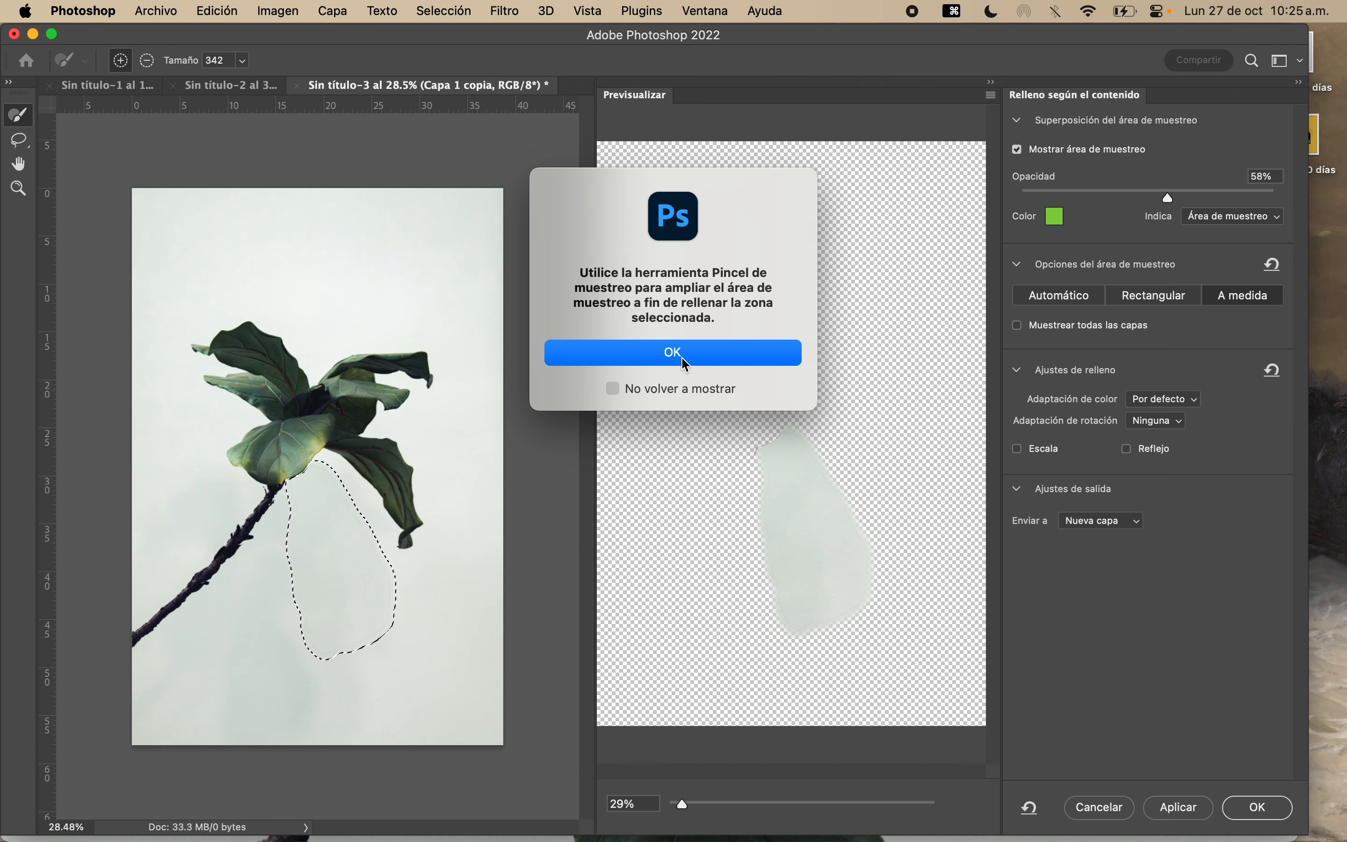
click(686, 365)
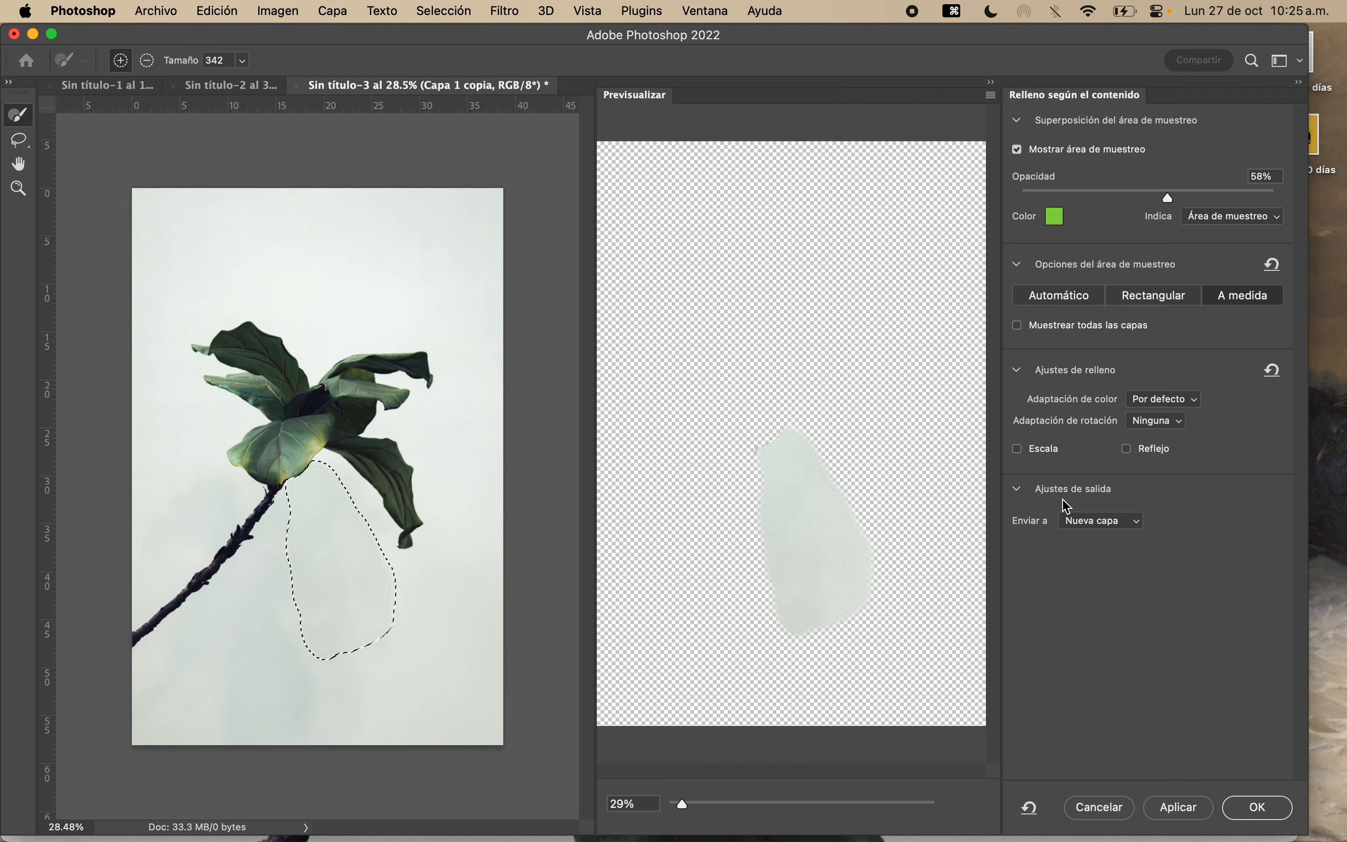
click(1141, 526)
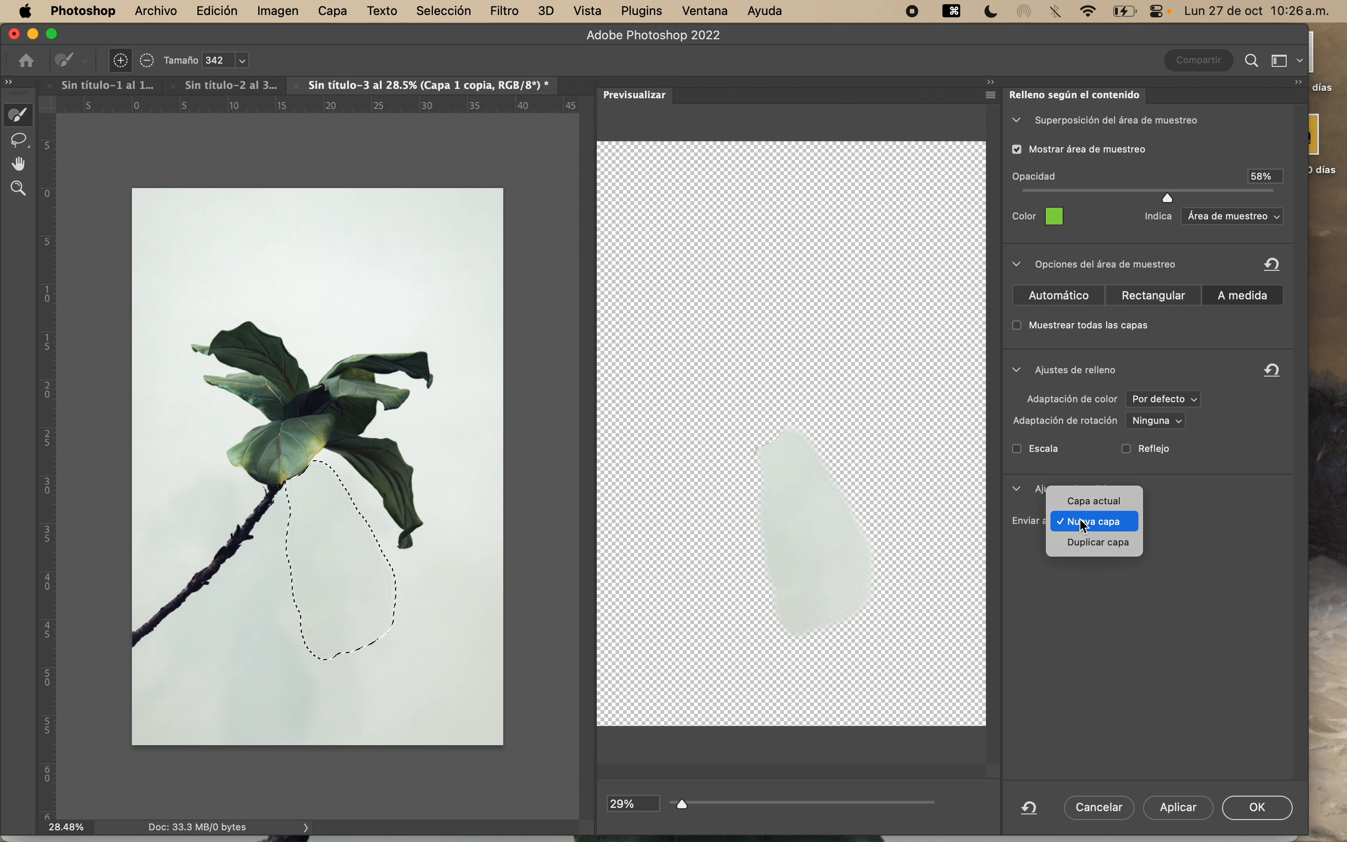
click(1080, 520)
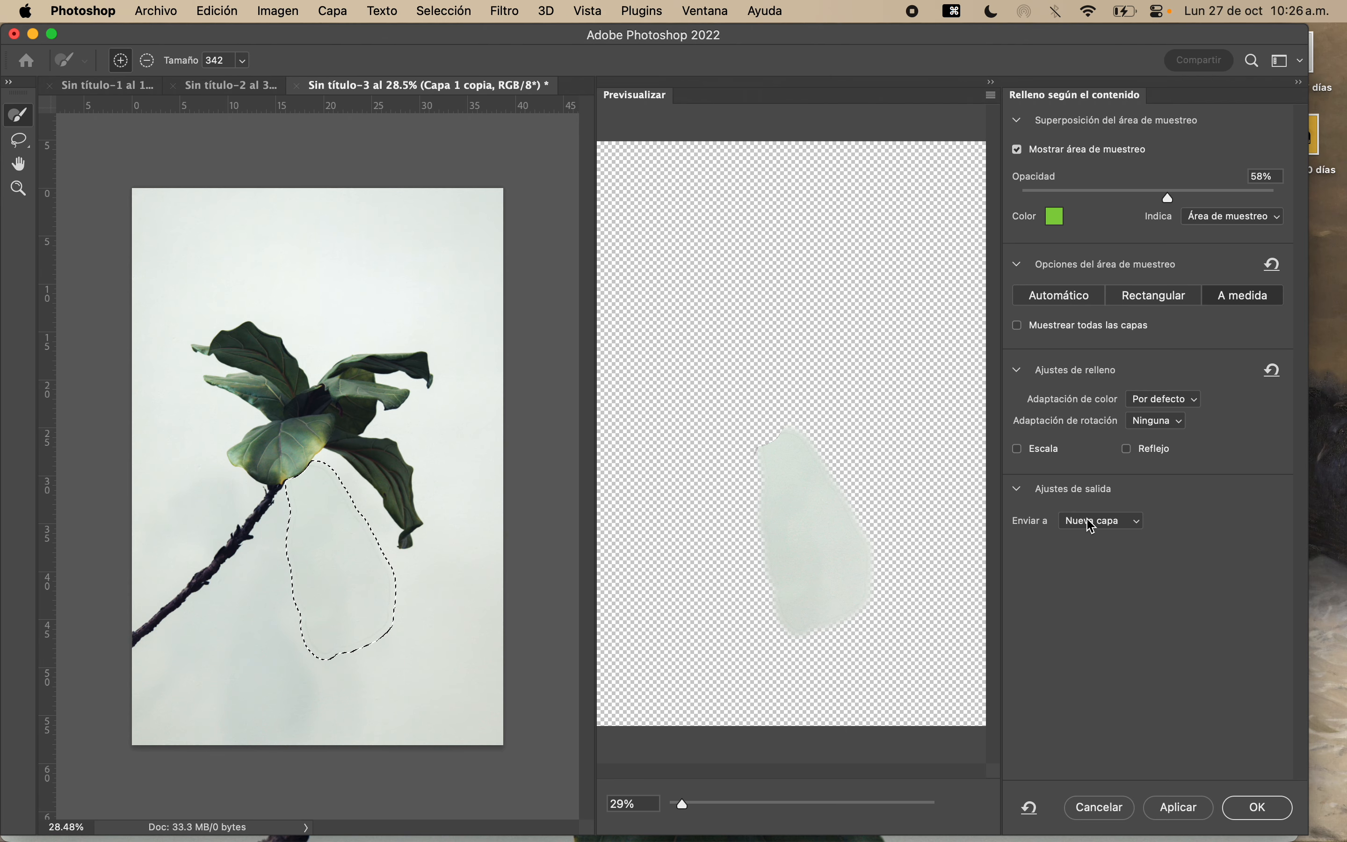
click(1099, 807)
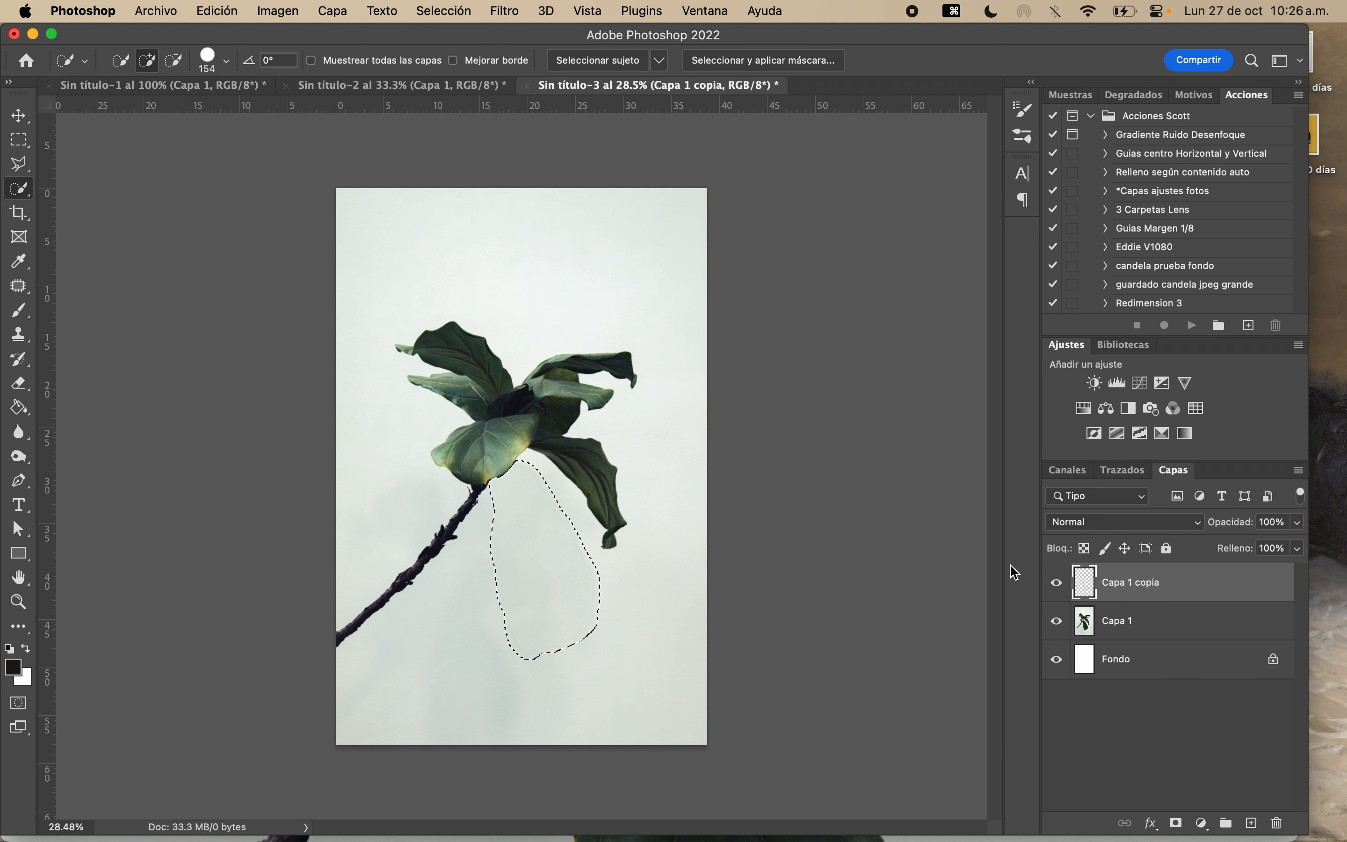
key(super+d)
Compare the photo with and without the fill layer Capa 1 copia, and leave that layer hidden
click(1059, 590)
click(1059, 589)
click(1059, 589)
click(1059, 588)
click(1059, 589)
click(1059, 590)
click(1059, 589)
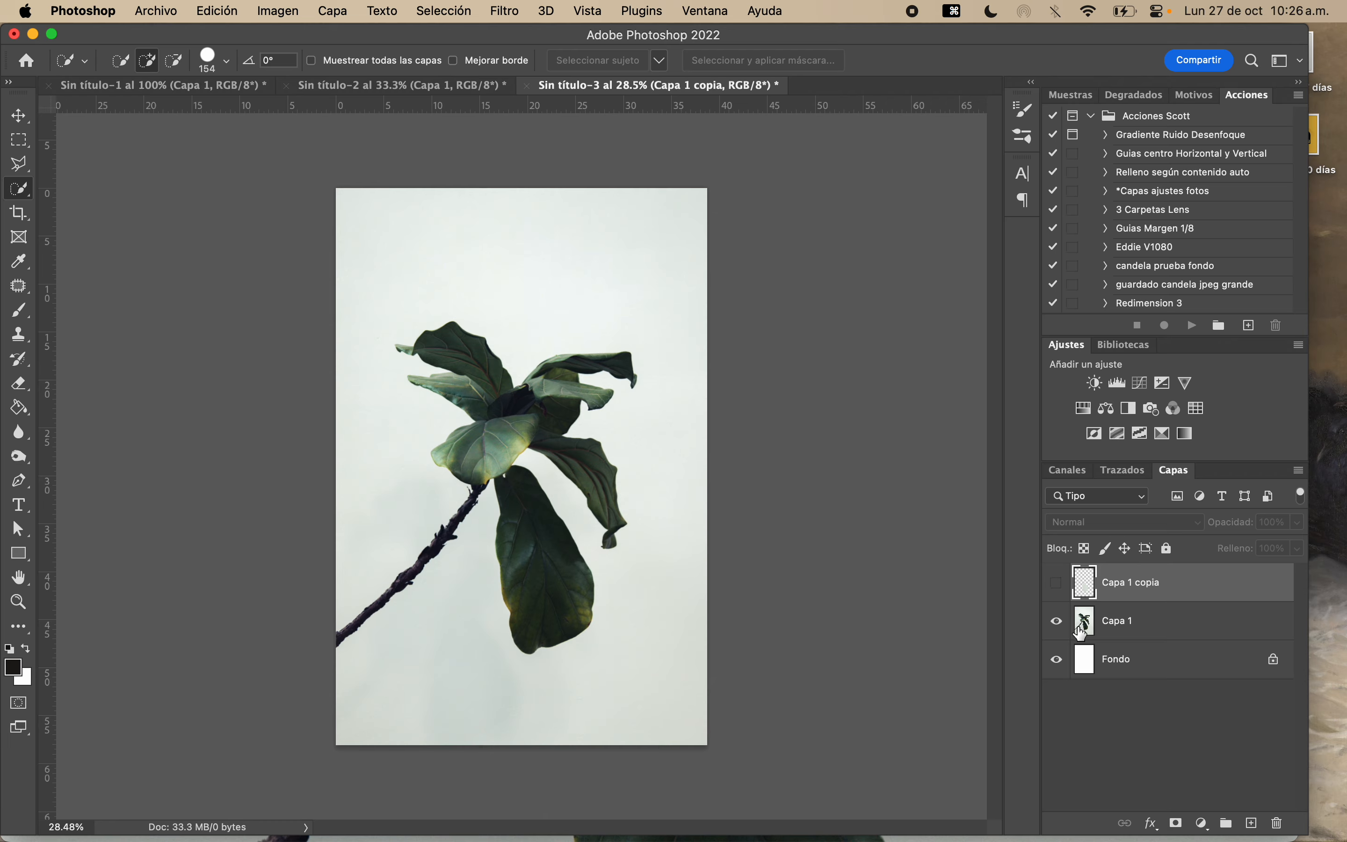
alt+click(1063, 628)
click(1056, 590)
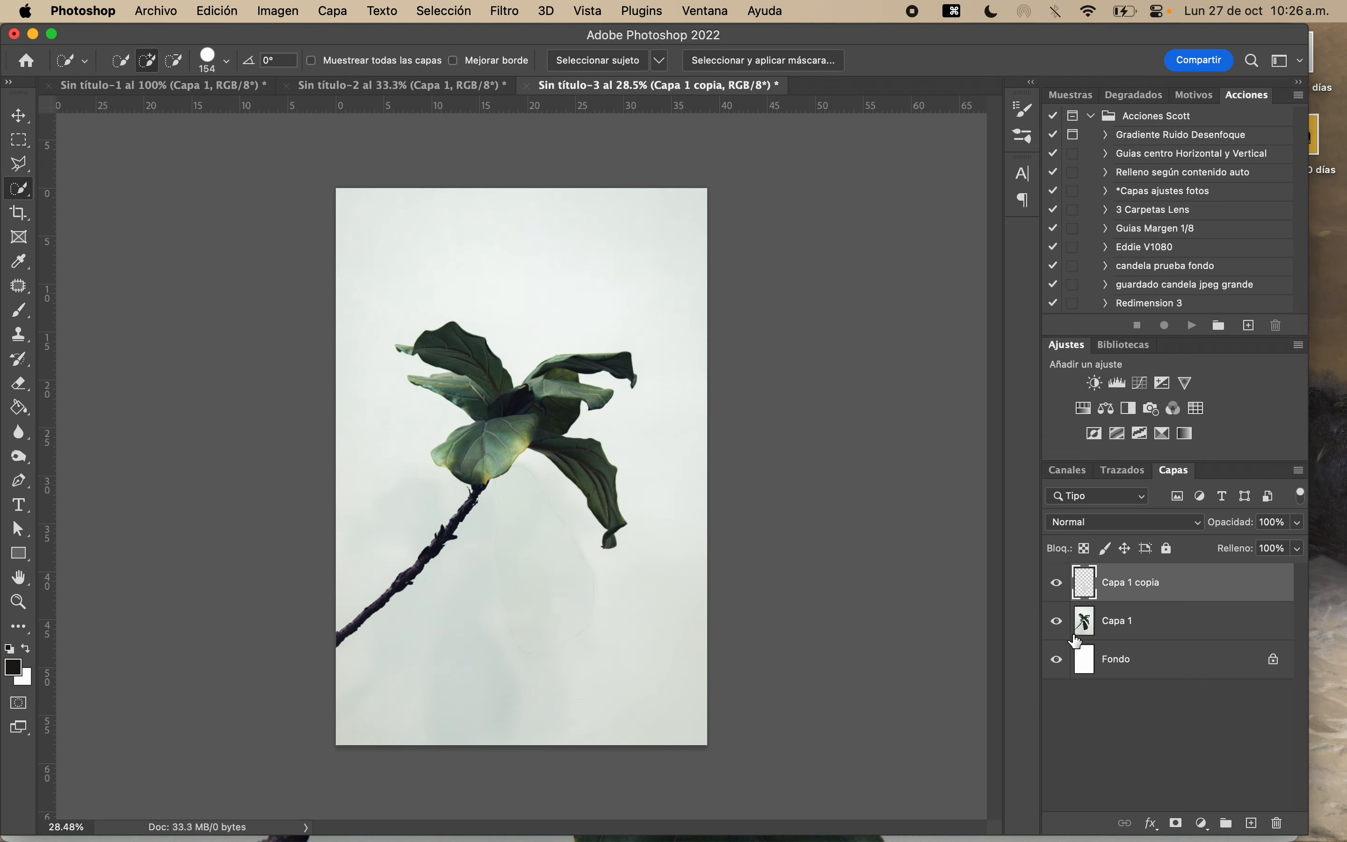
click(1060, 584)
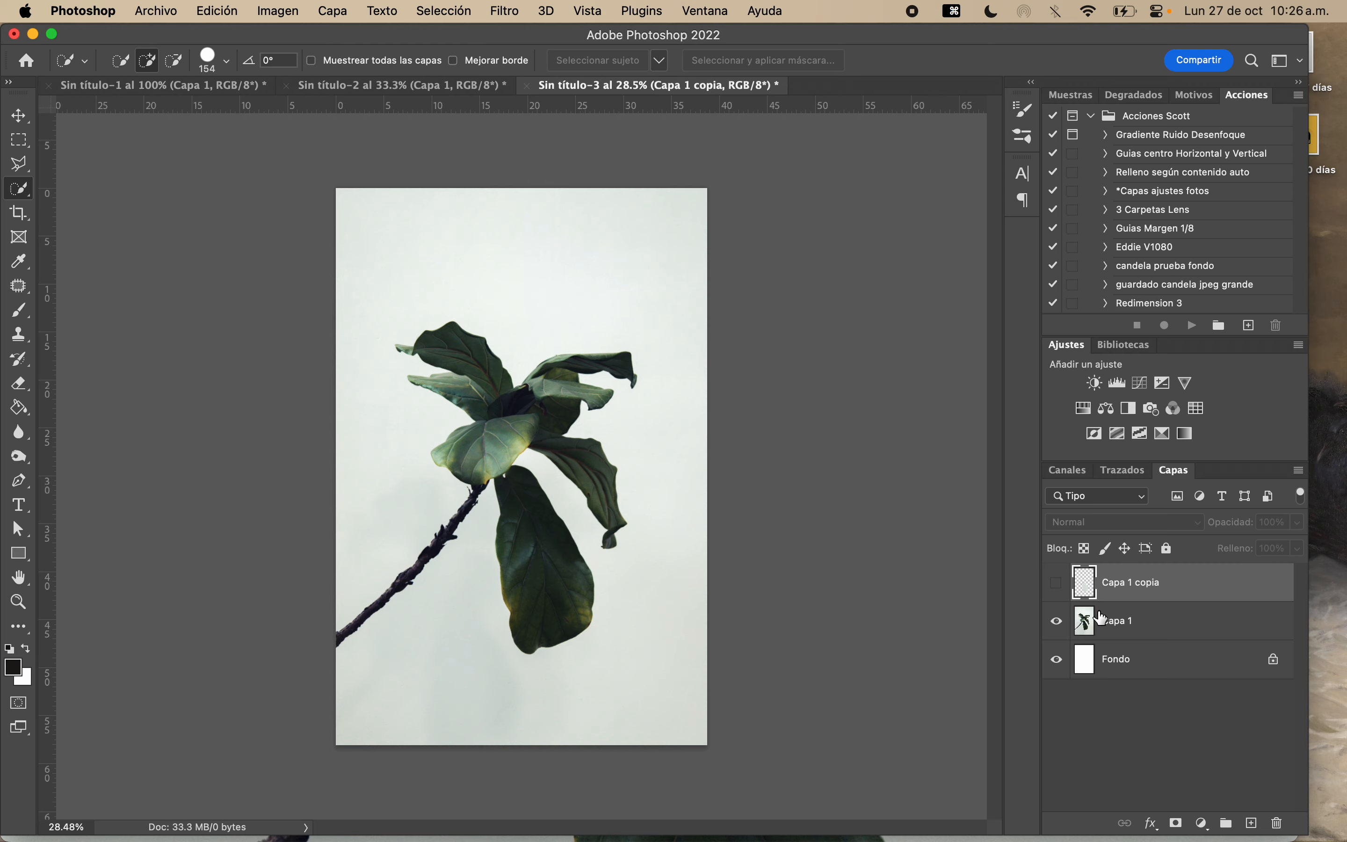
click(1058, 583)
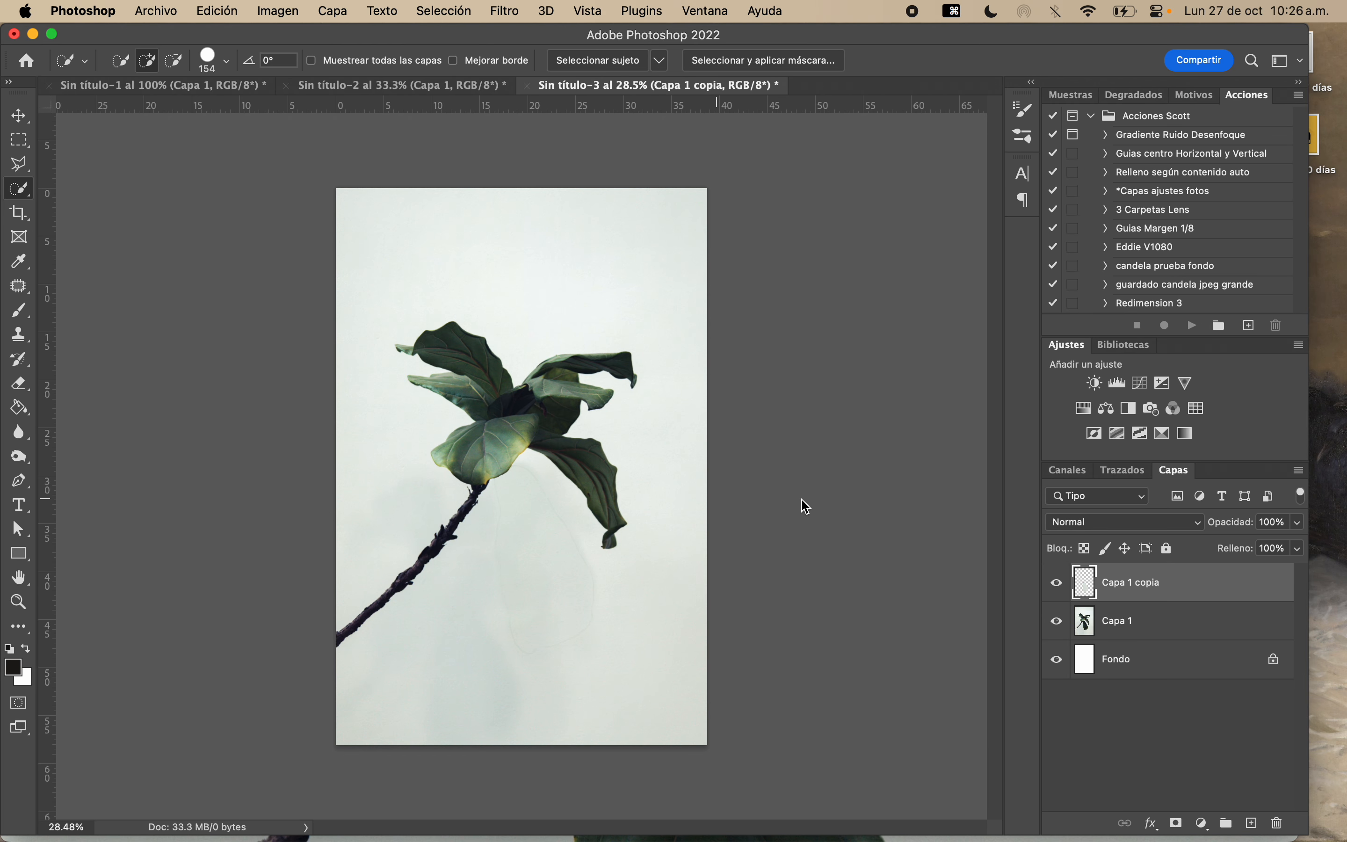
click(1058, 583)
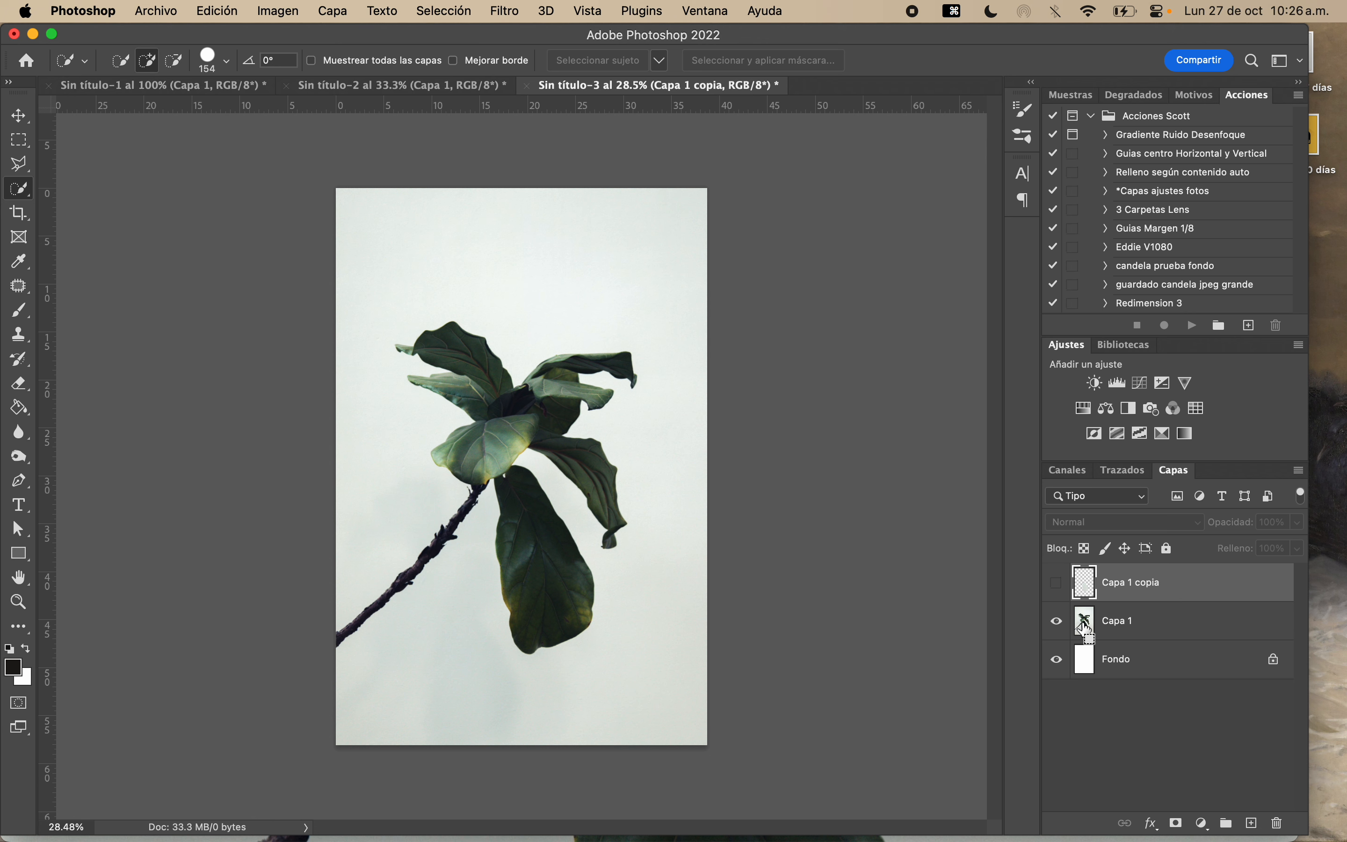
key(super+d)
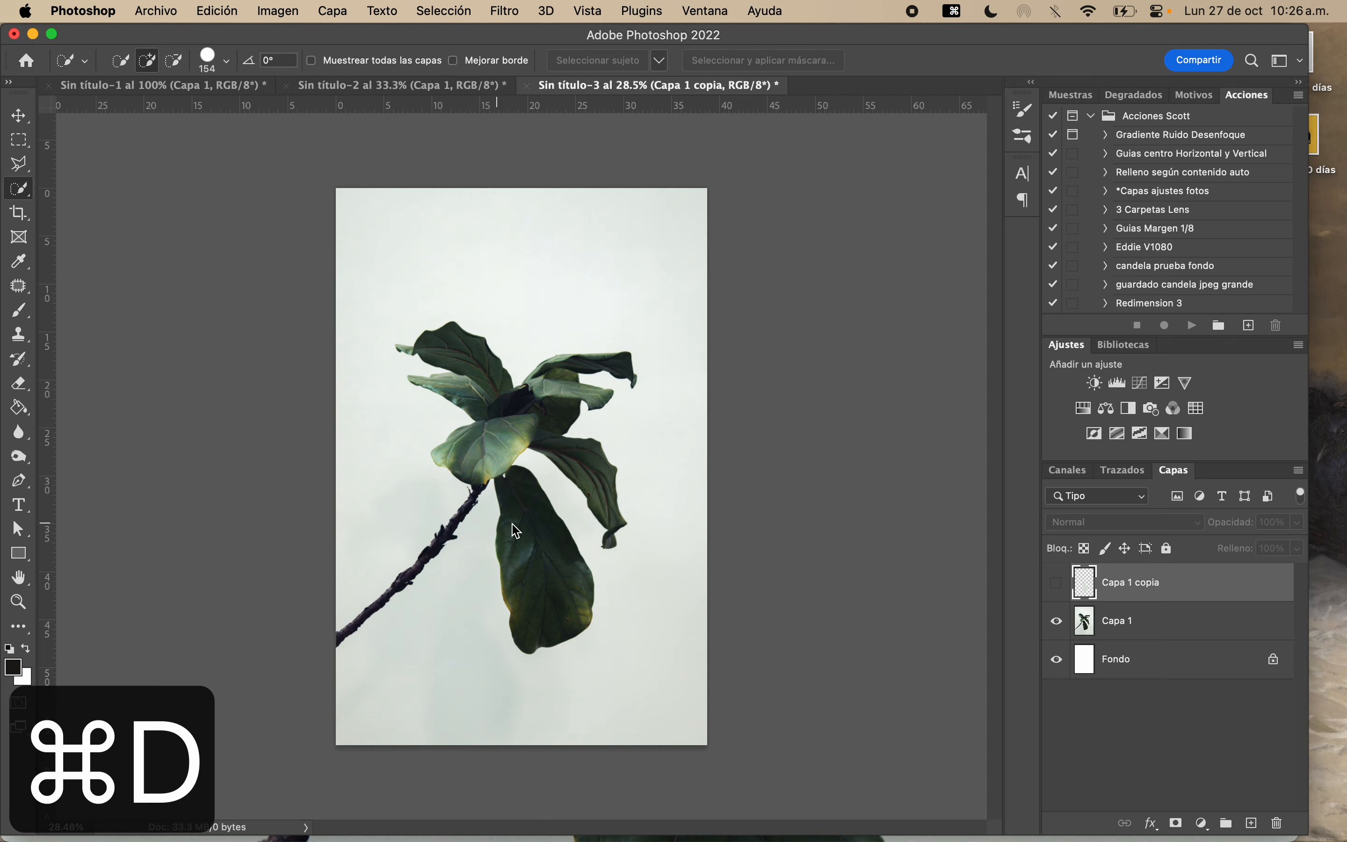
key(w)
drag(526, 532, 550, 626)
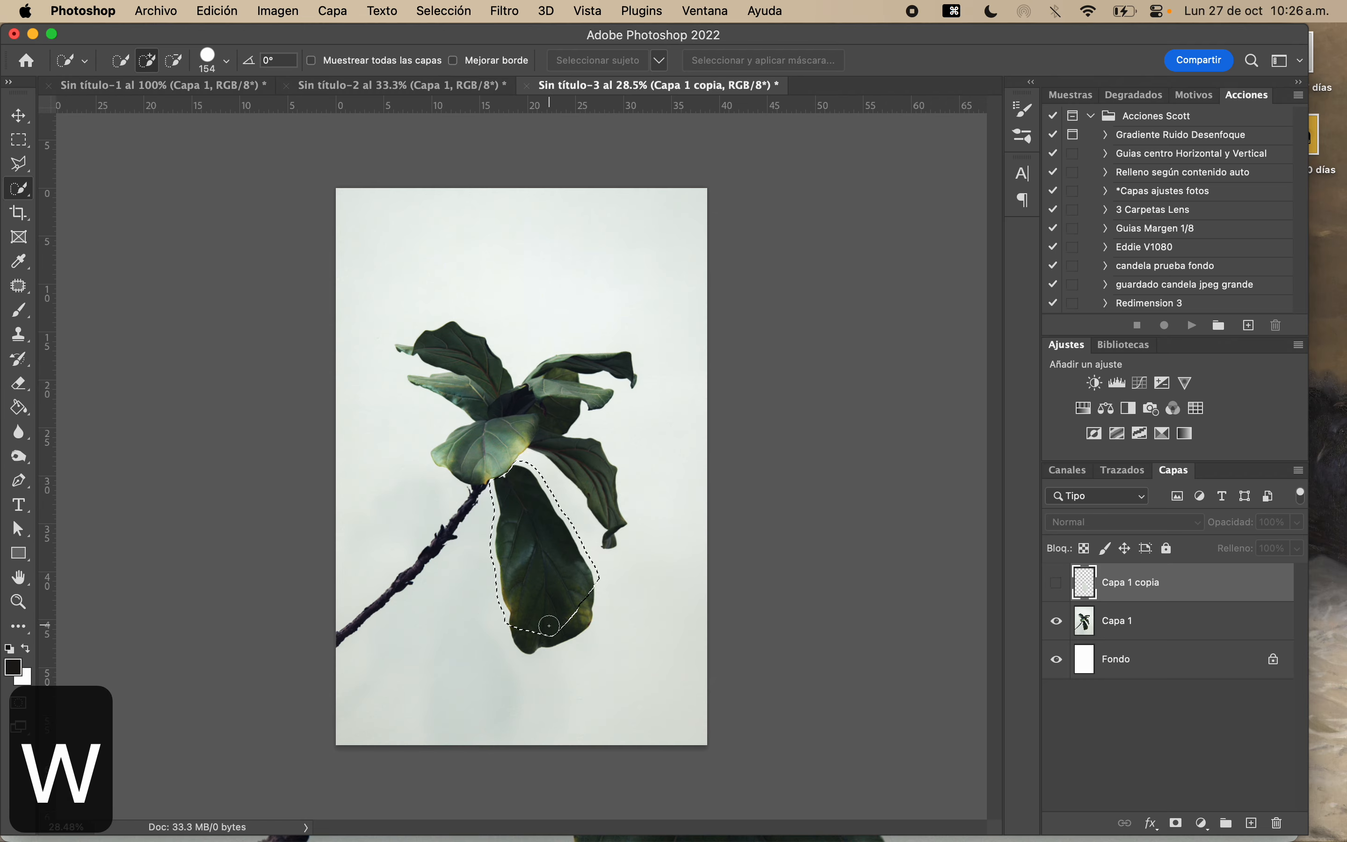
key(super+d)
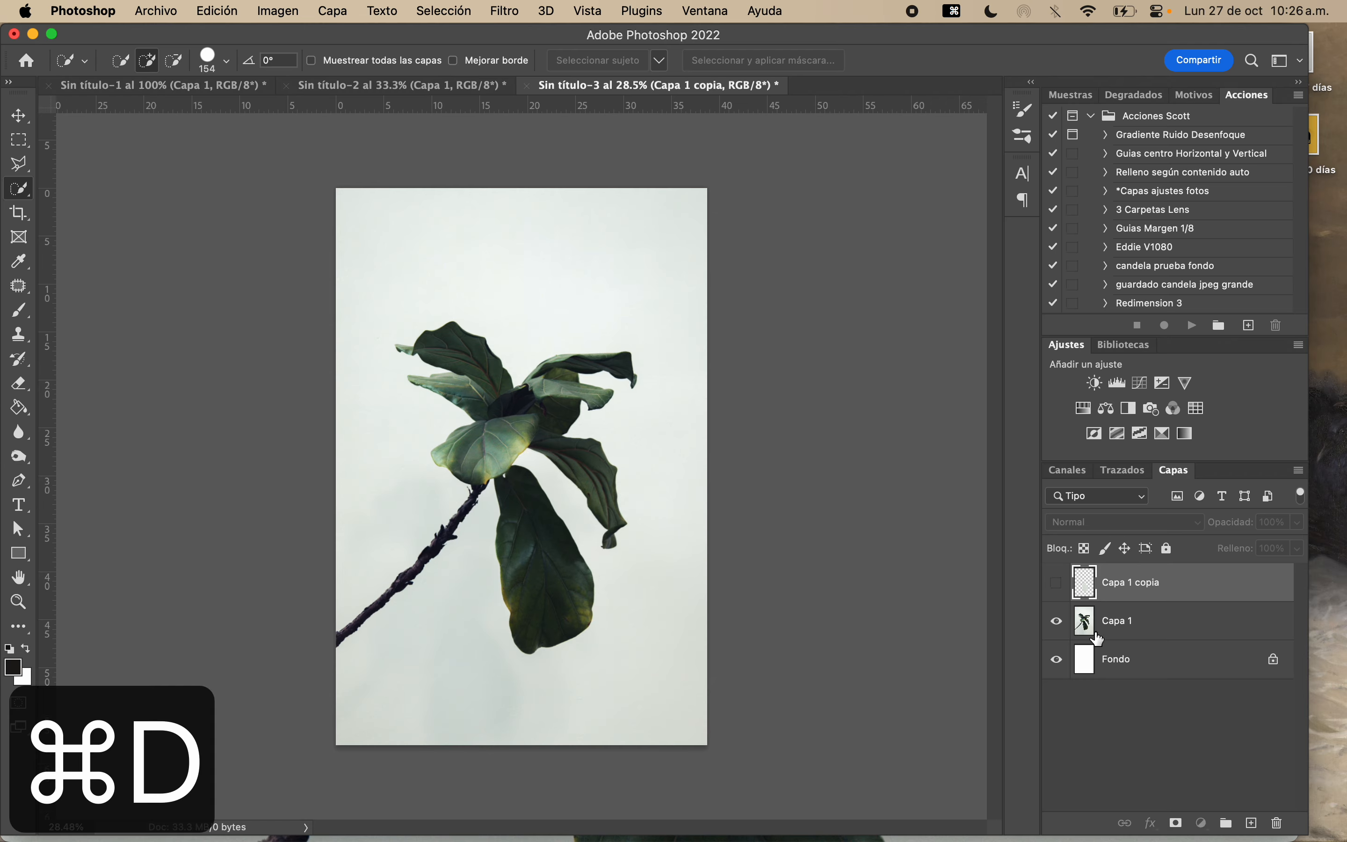
Quick-select the hanging leaf on layer Capa 1, add a layer mask from the selection, and disable the mask
click(1100, 639)
drag(578, 586, 541, 563)
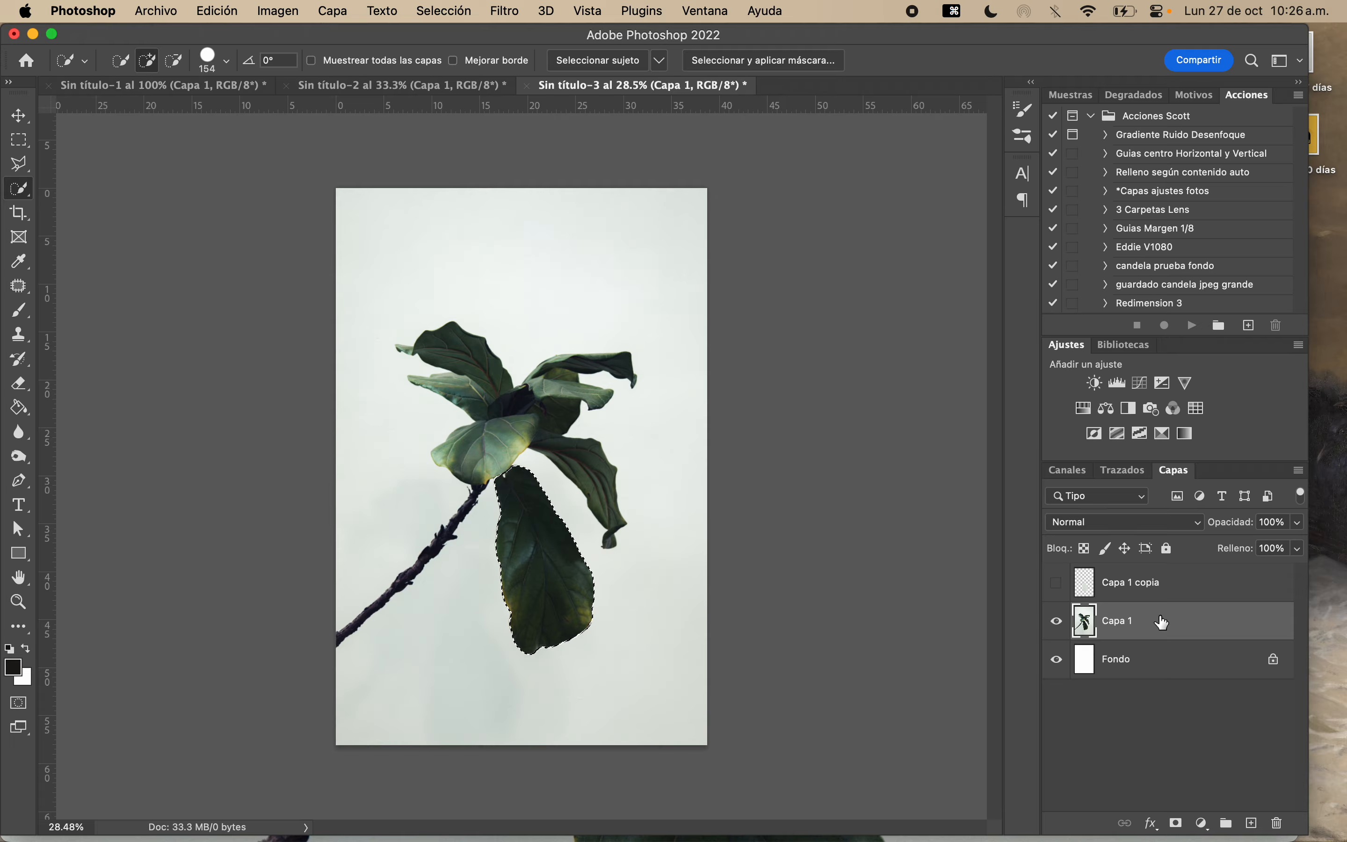
click(1180, 824)
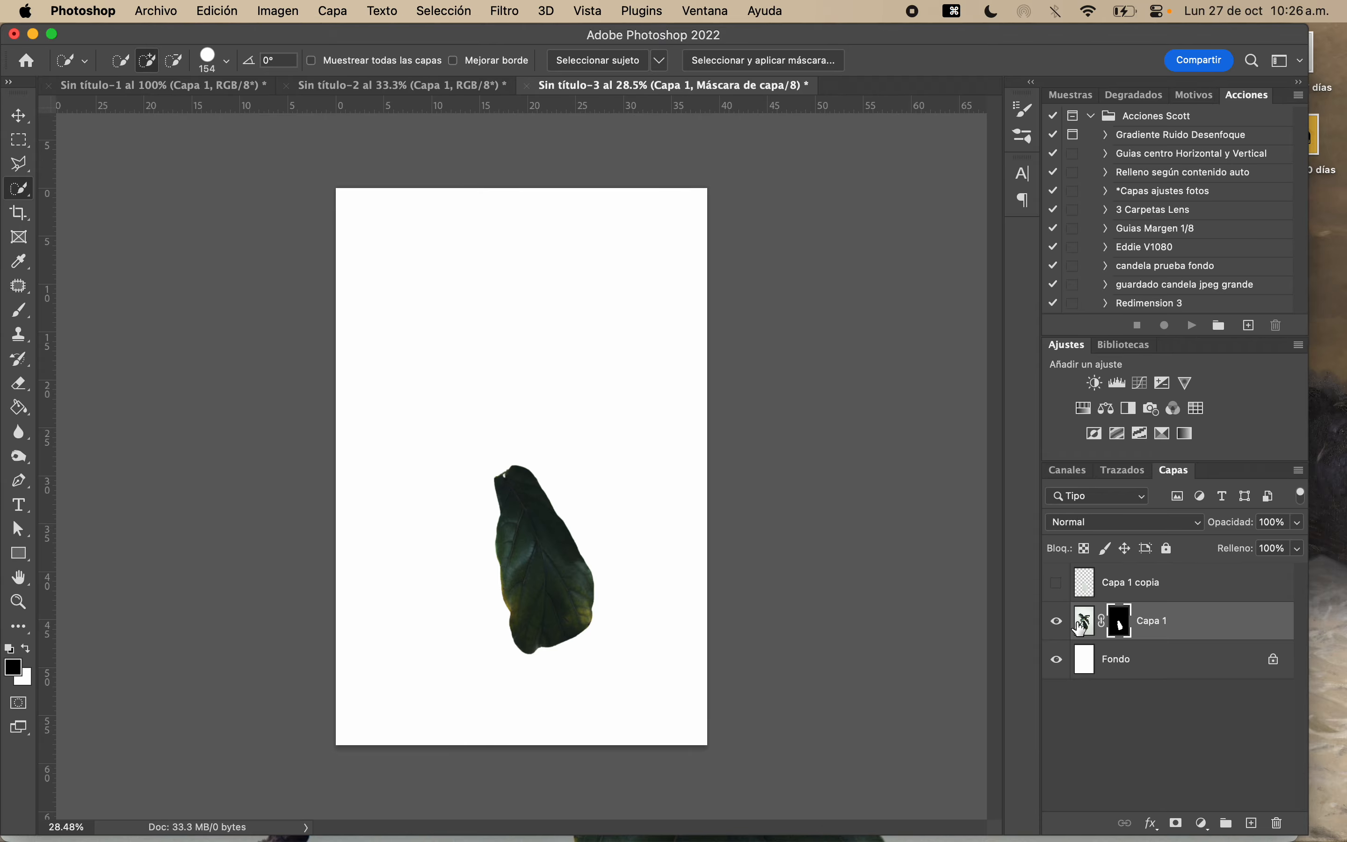
shift+click(1121, 625)
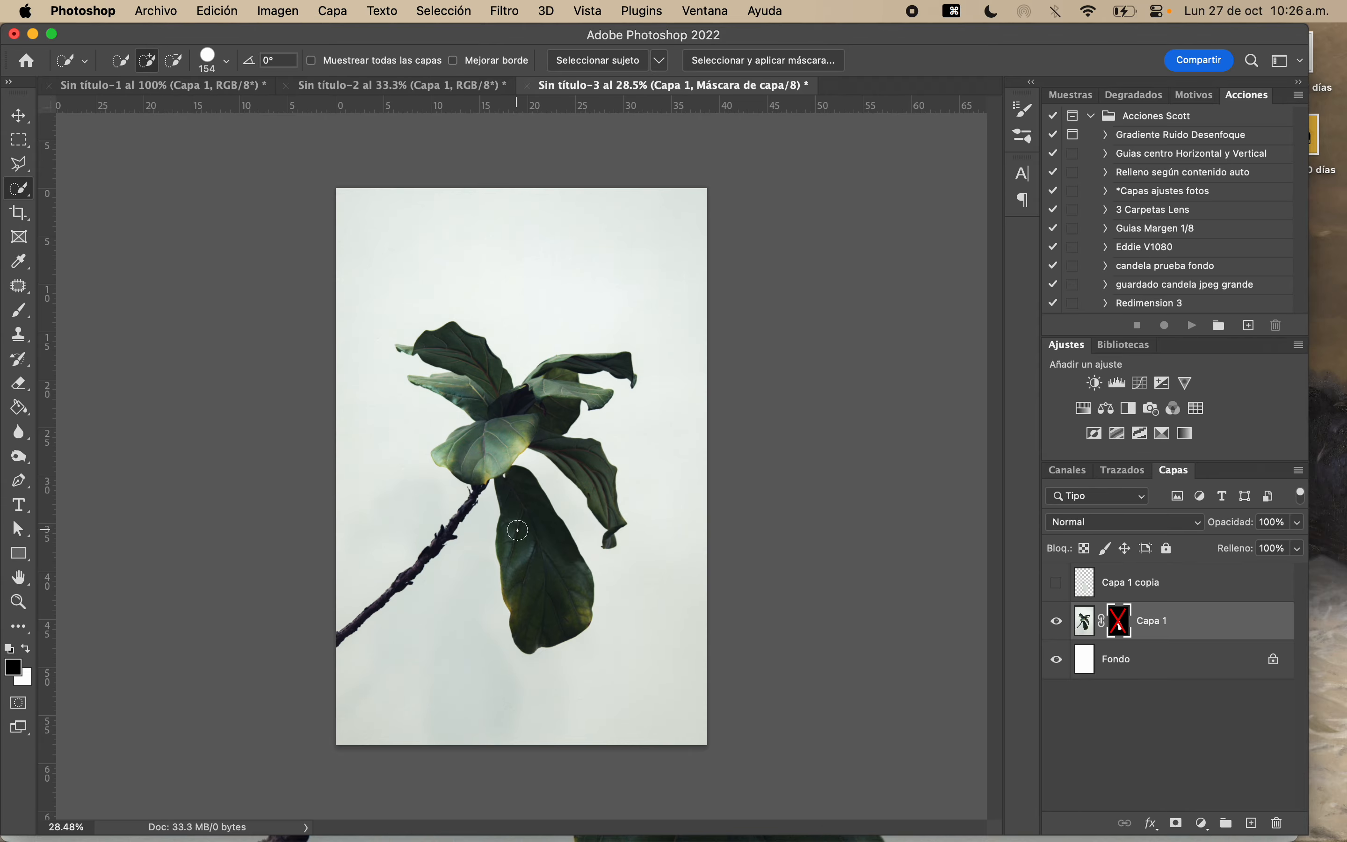
Add the white script text "PLanta" above Capa 1 and move it down across the lower part of the hanging leaf
key(t)
click(478, 525)
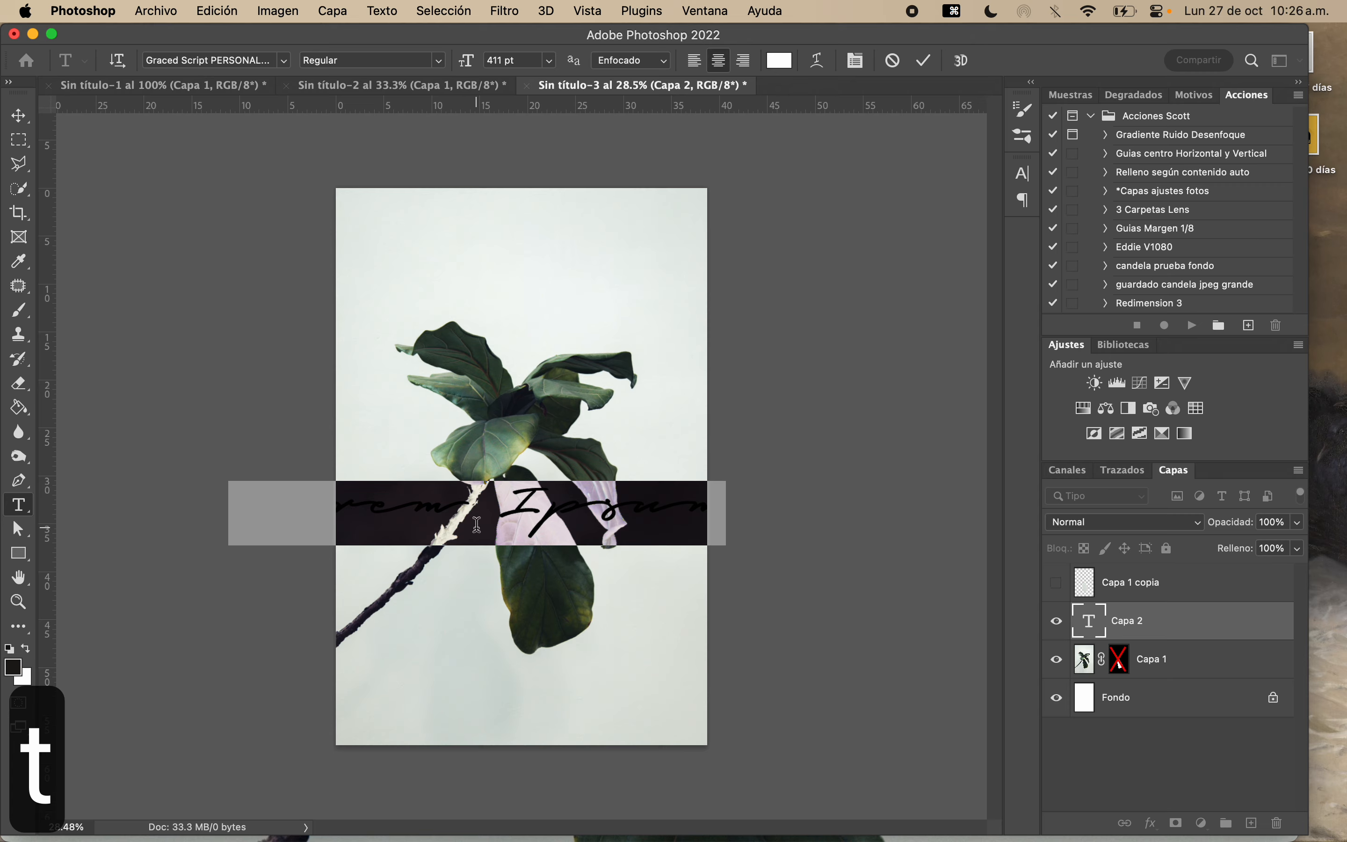
text(PLanta)
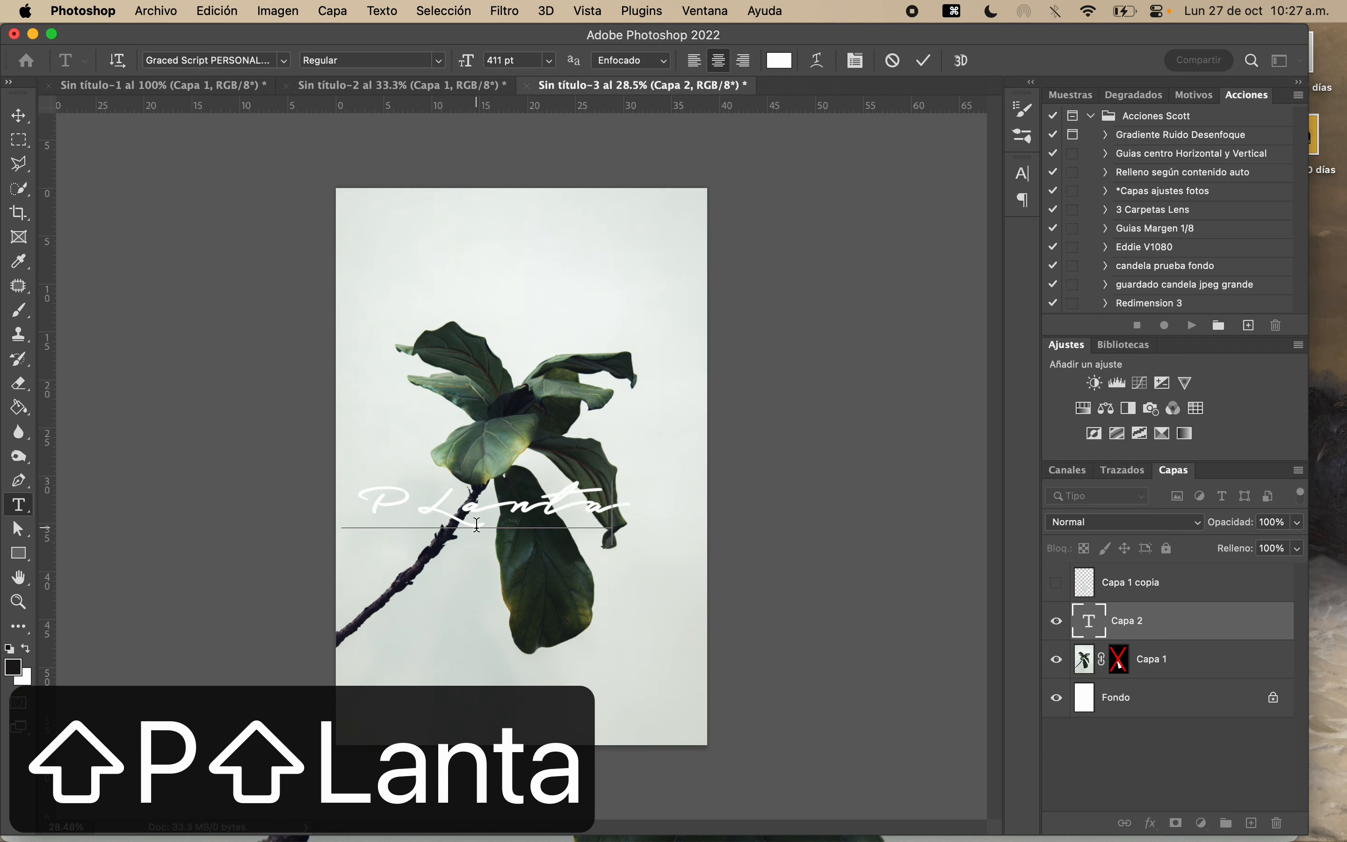
key(Escape)
key(v)
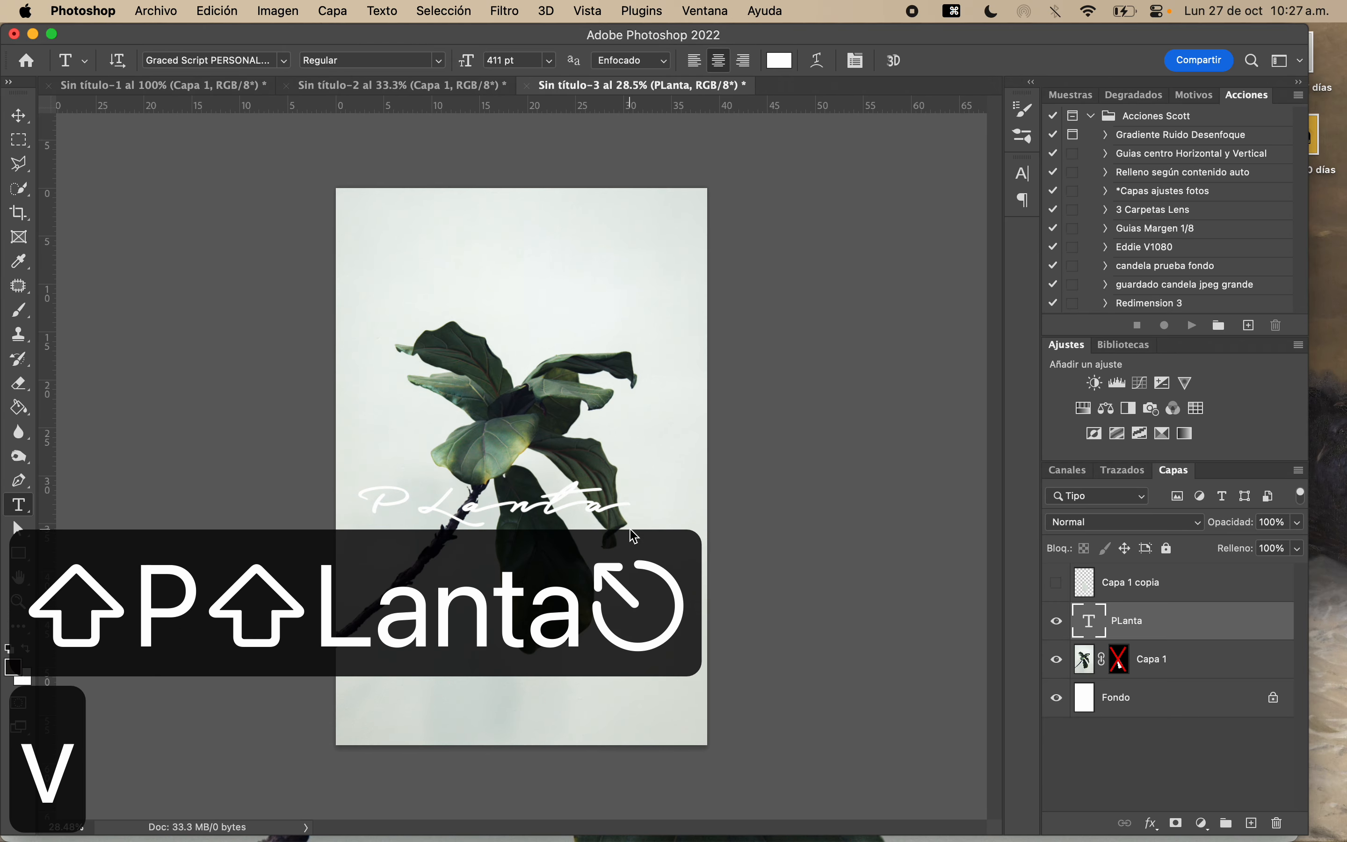
key(super+t)
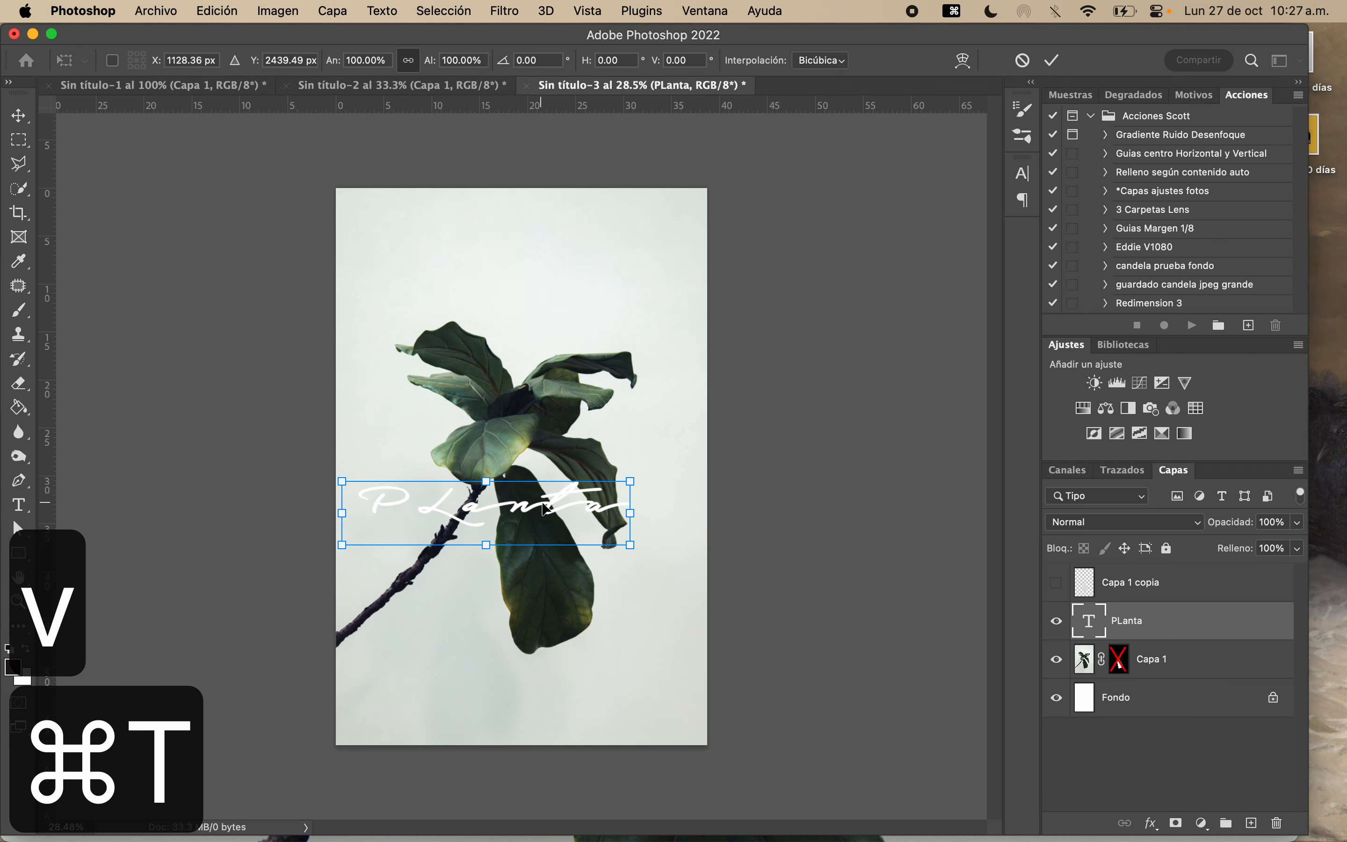
drag(549, 512, 582, 622)
key(Return)
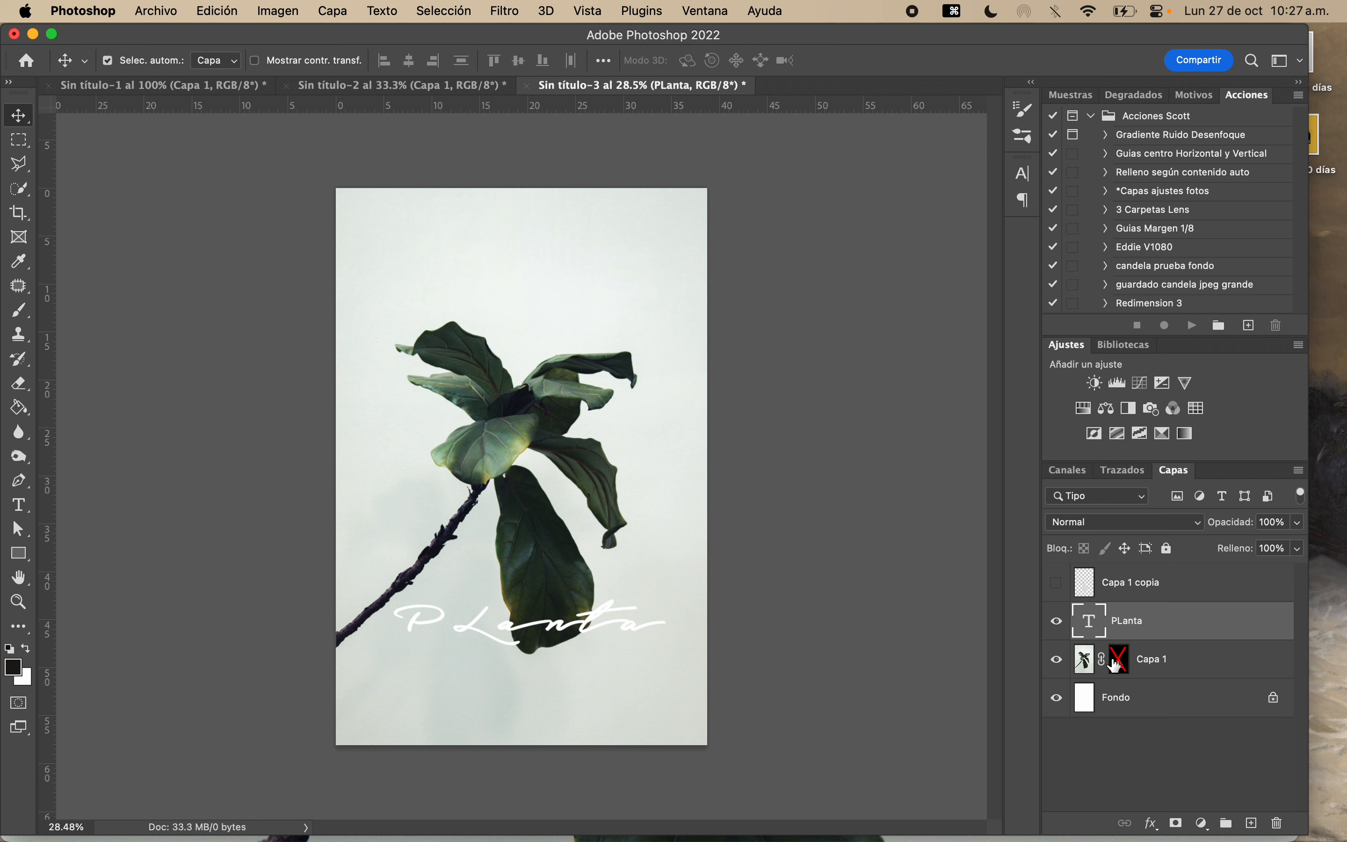
Re-enable the leaf mask, move it from Capa 1 to the PLanta text layer, and invert it so the text sits behind the leaf
shift+click(1118, 664)
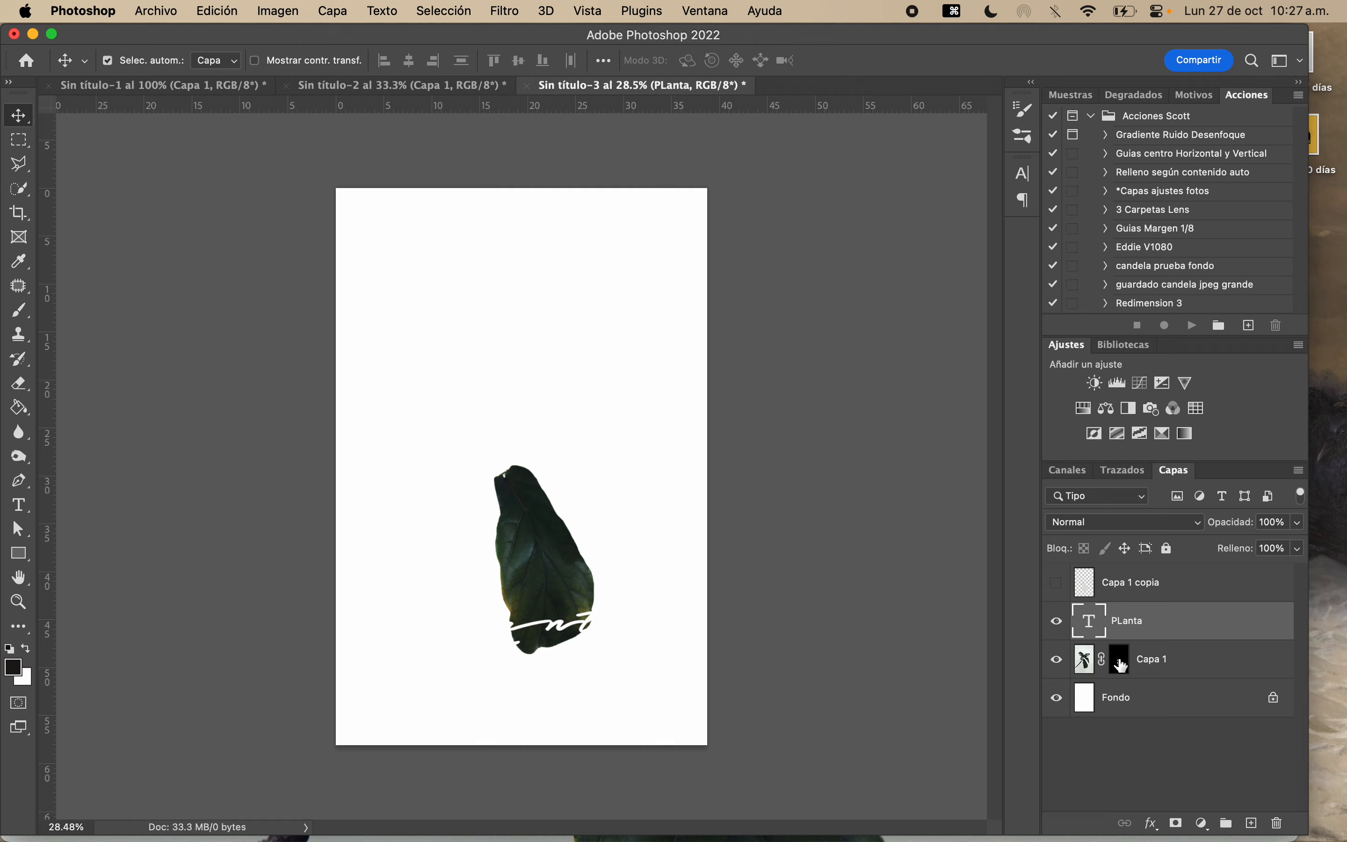
drag(1123, 669, 1124, 634)
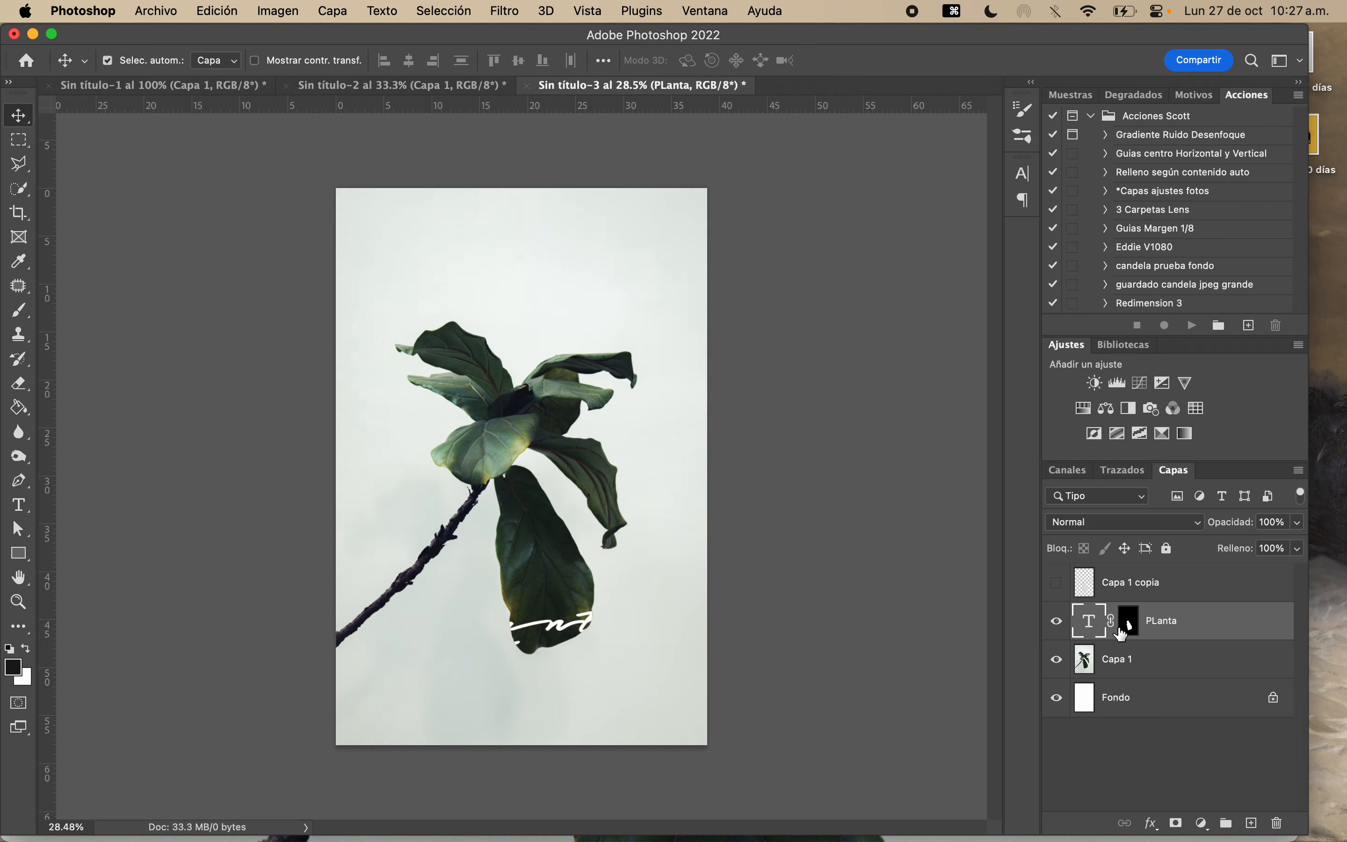
click(1125, 632)
key(super+i)
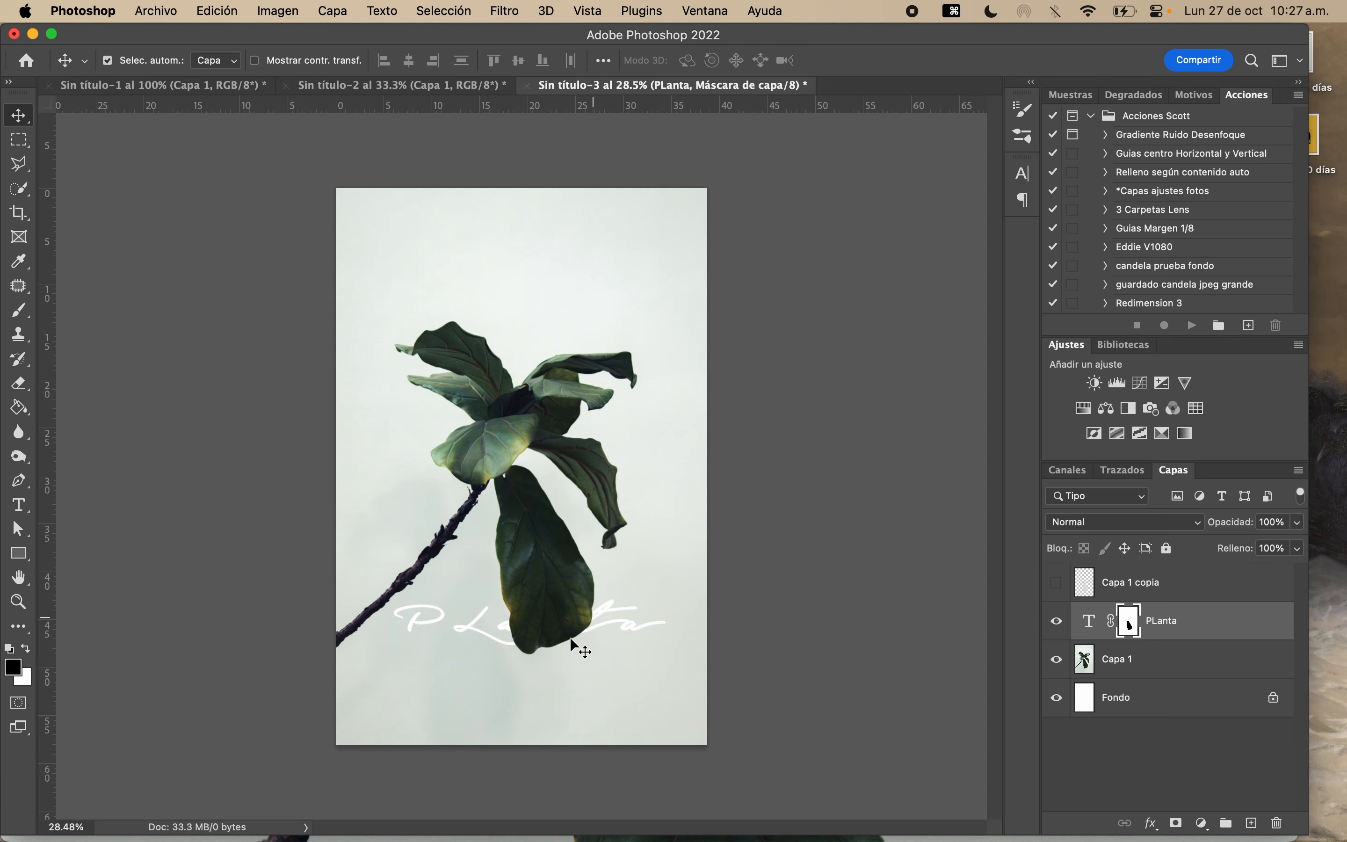
scroll(538, 636, up, 5)
scroll(537, 636, down, 5)
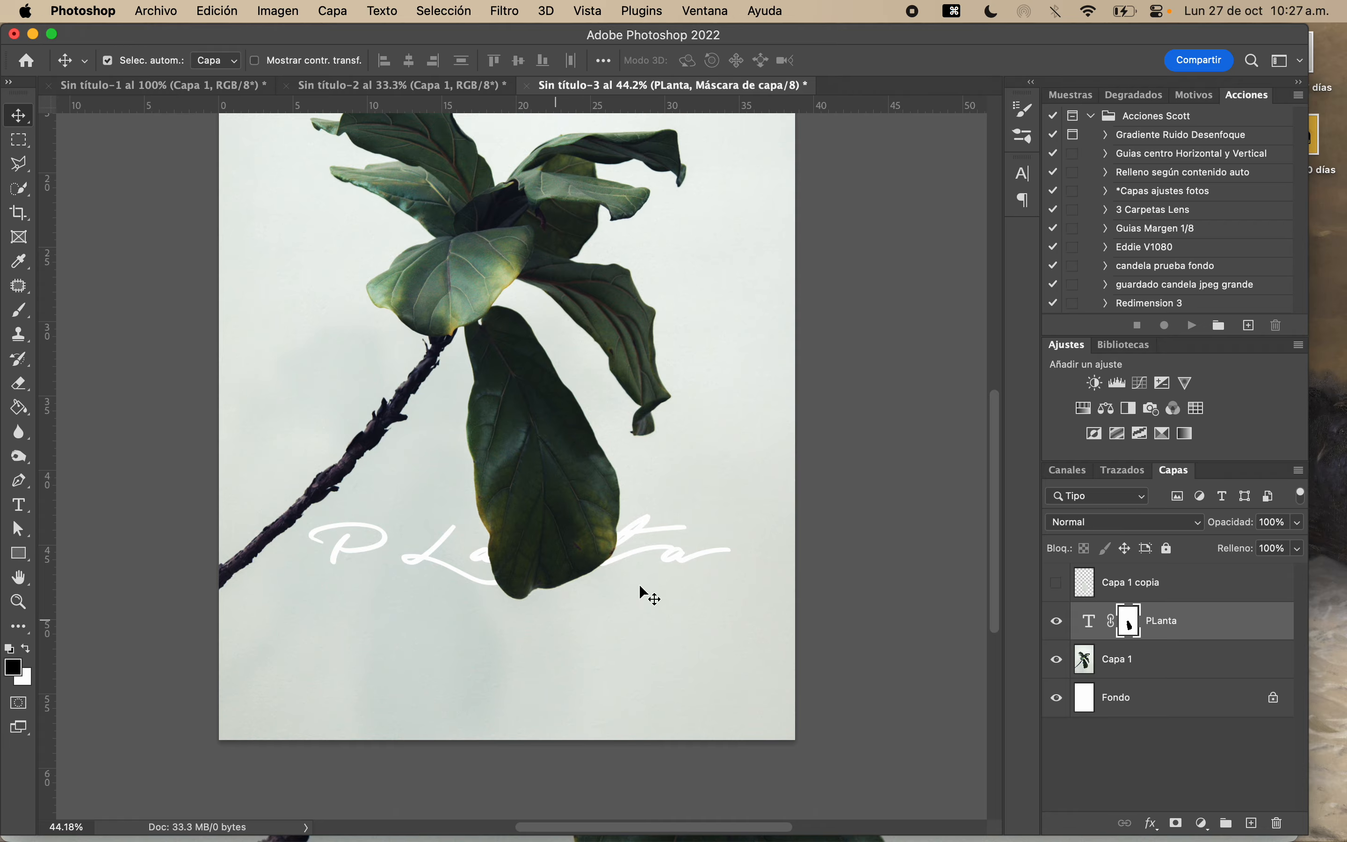
click(1136, 660)
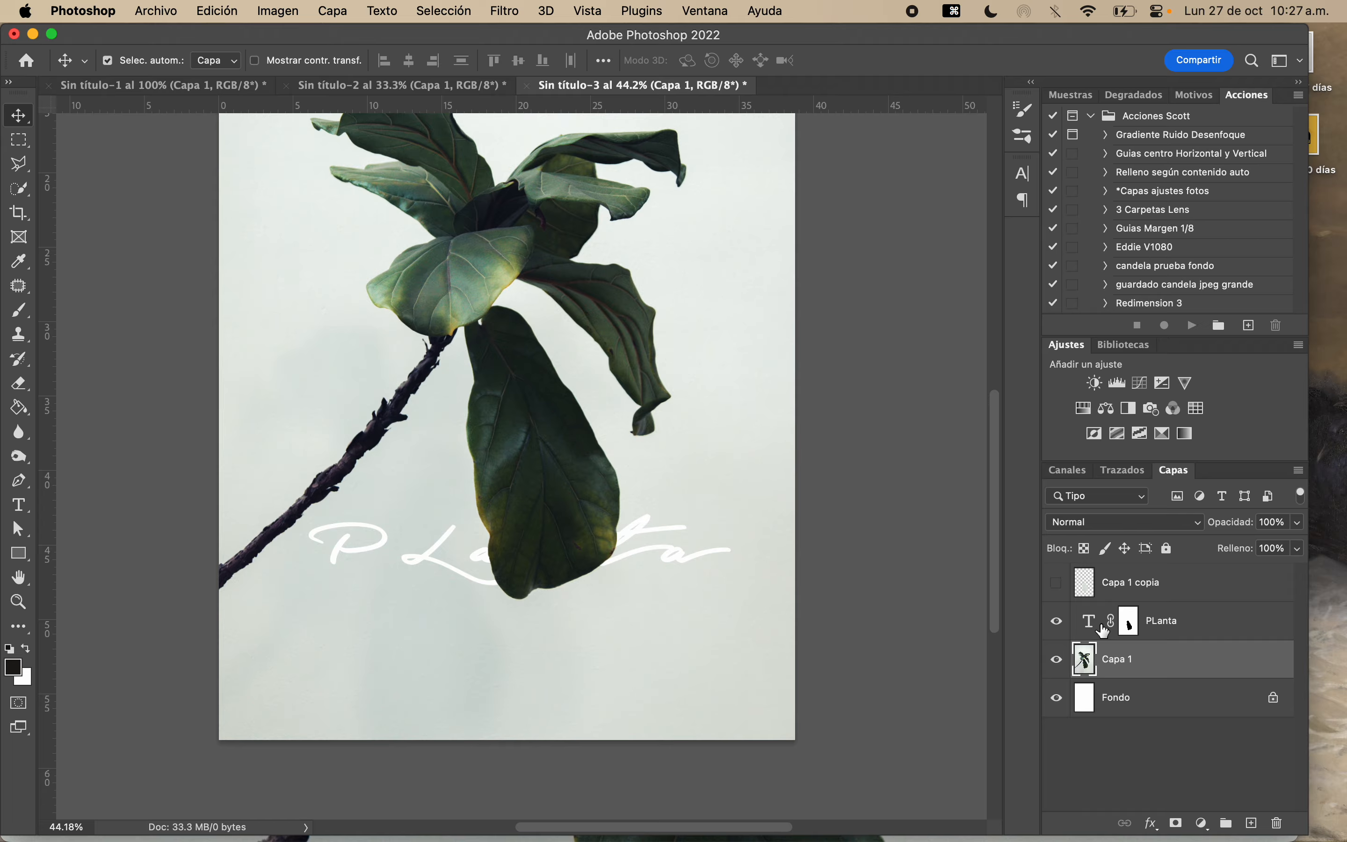
click(1131, 625)
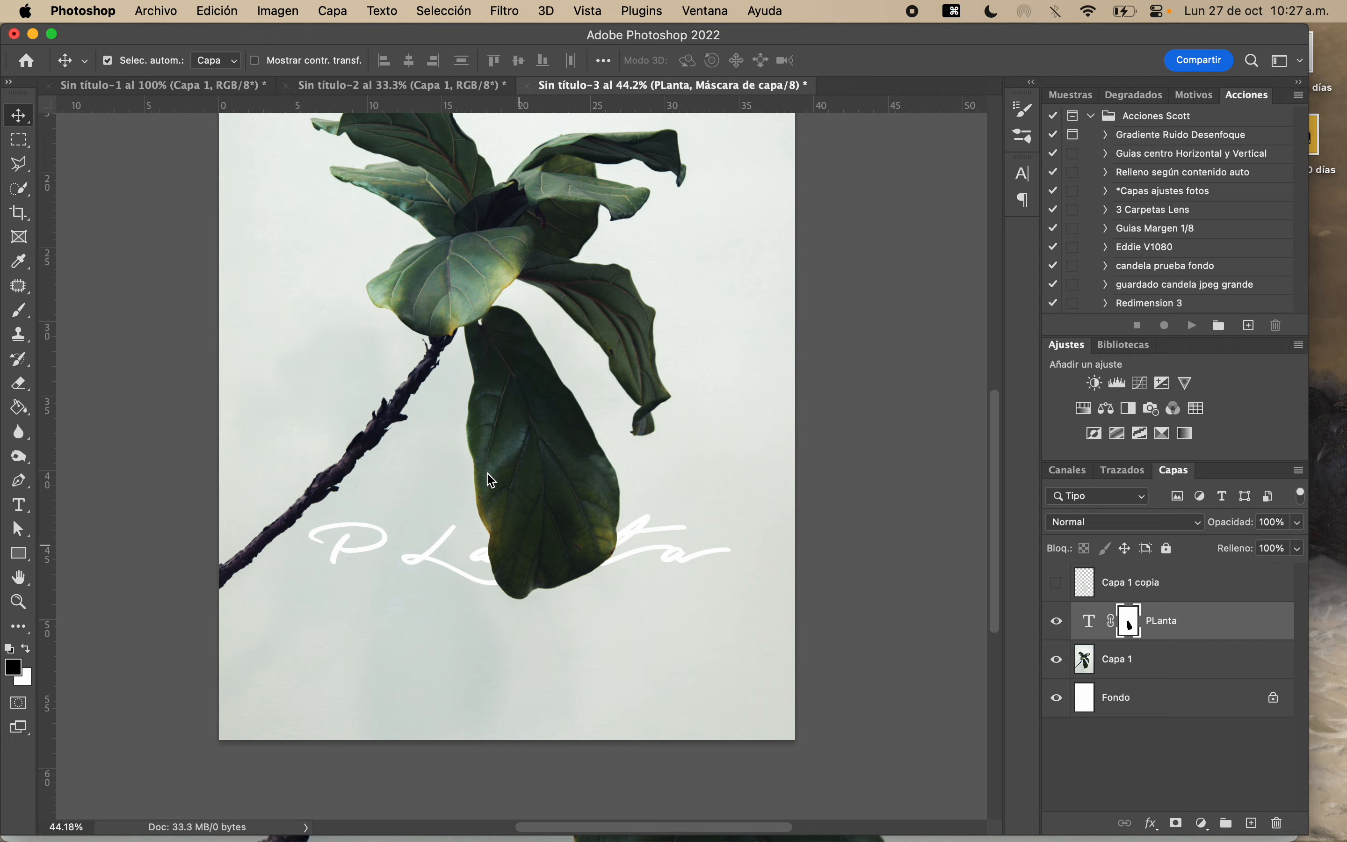
click(1098, 626)
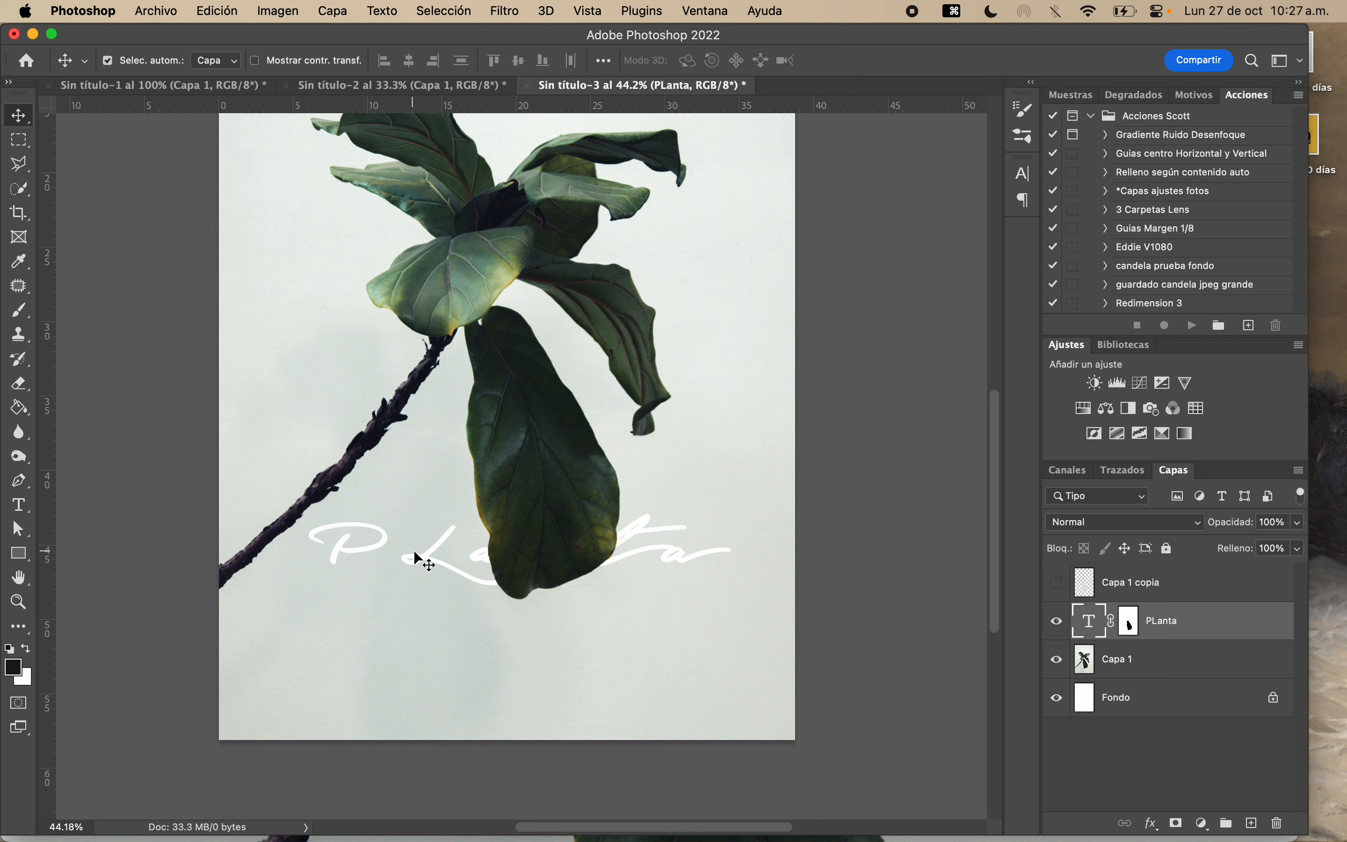
click(1143, 628)
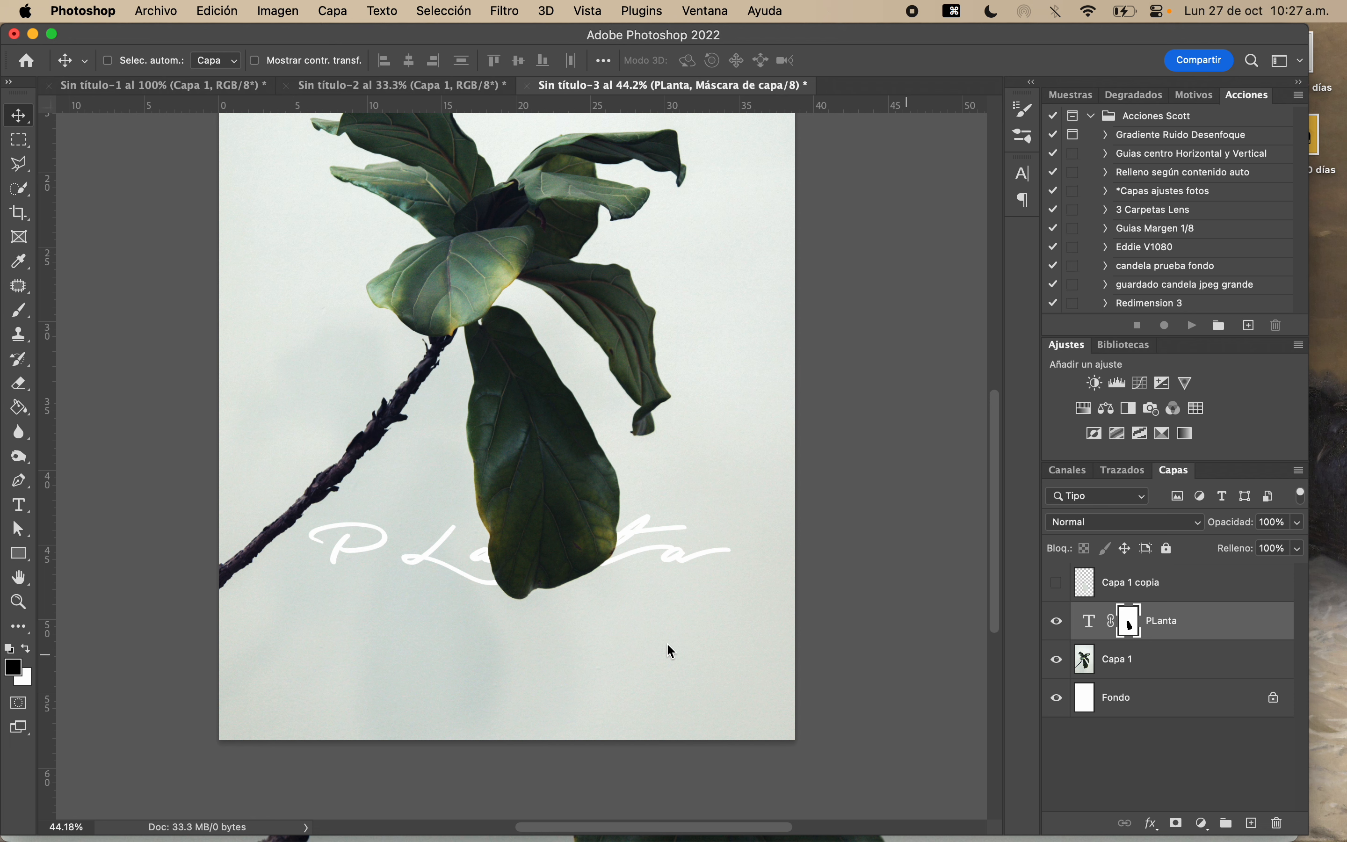
Try to move the PLanta text together with its linked layer mask using Free Transform
key(super+t)
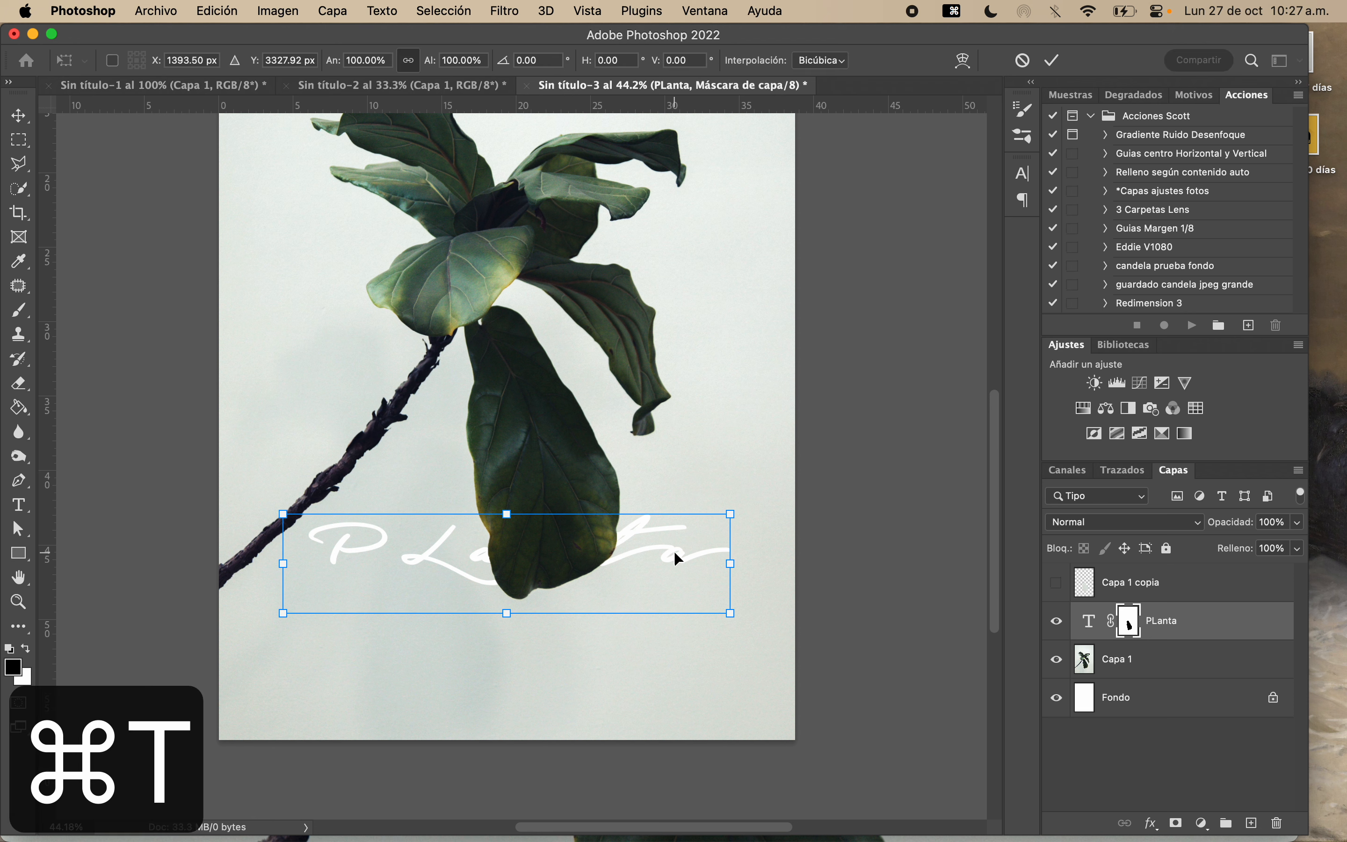
mouse_move(676, 555)
mouse_down()
mouse_move(709, 611)
mouse_move(753, 630)
mouse_move(650, 476)
mouse_move(671, 472)
mouse_move(702, 536)
mouse_move(669, 552)
mouse_move(627, 507)
mouse_move(686, 513)
mouse_move(689, 544)
mouse_move(674, 546)
mouse_up()
key(super+z)
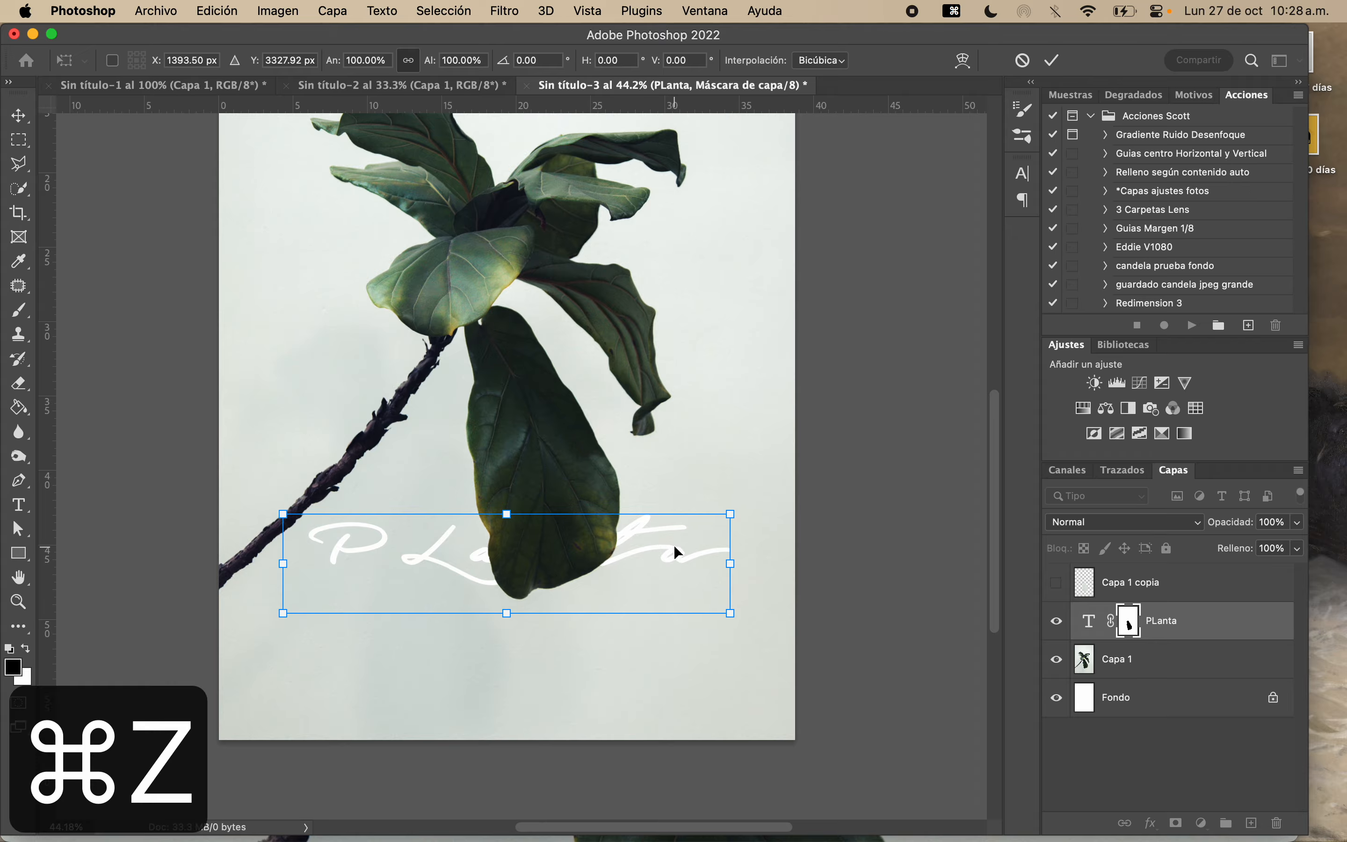
key(Escape)
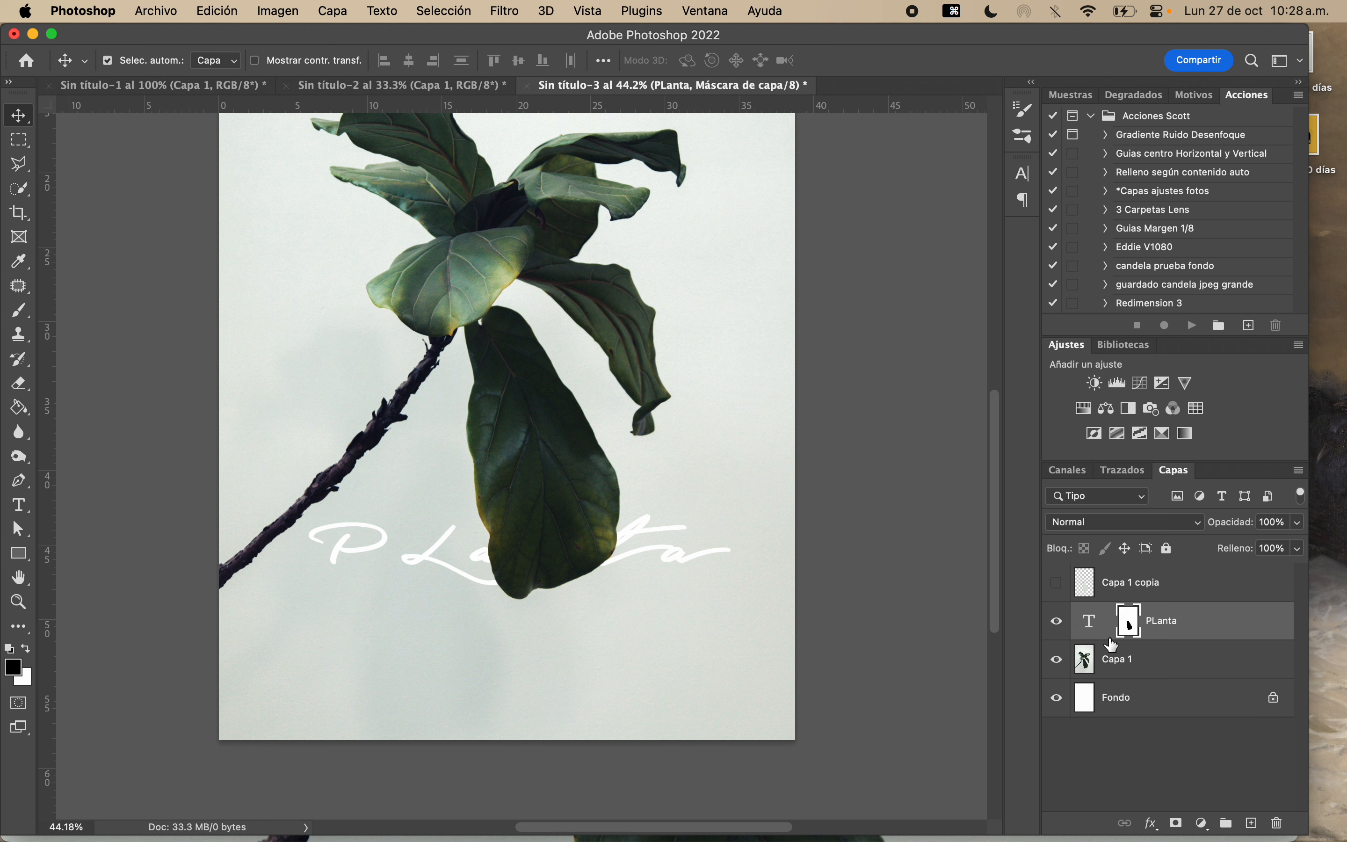
Move only the PLanta text up and to the right behind the hanging leaf, leaving its unlinked mask in place
click(1087, 628)
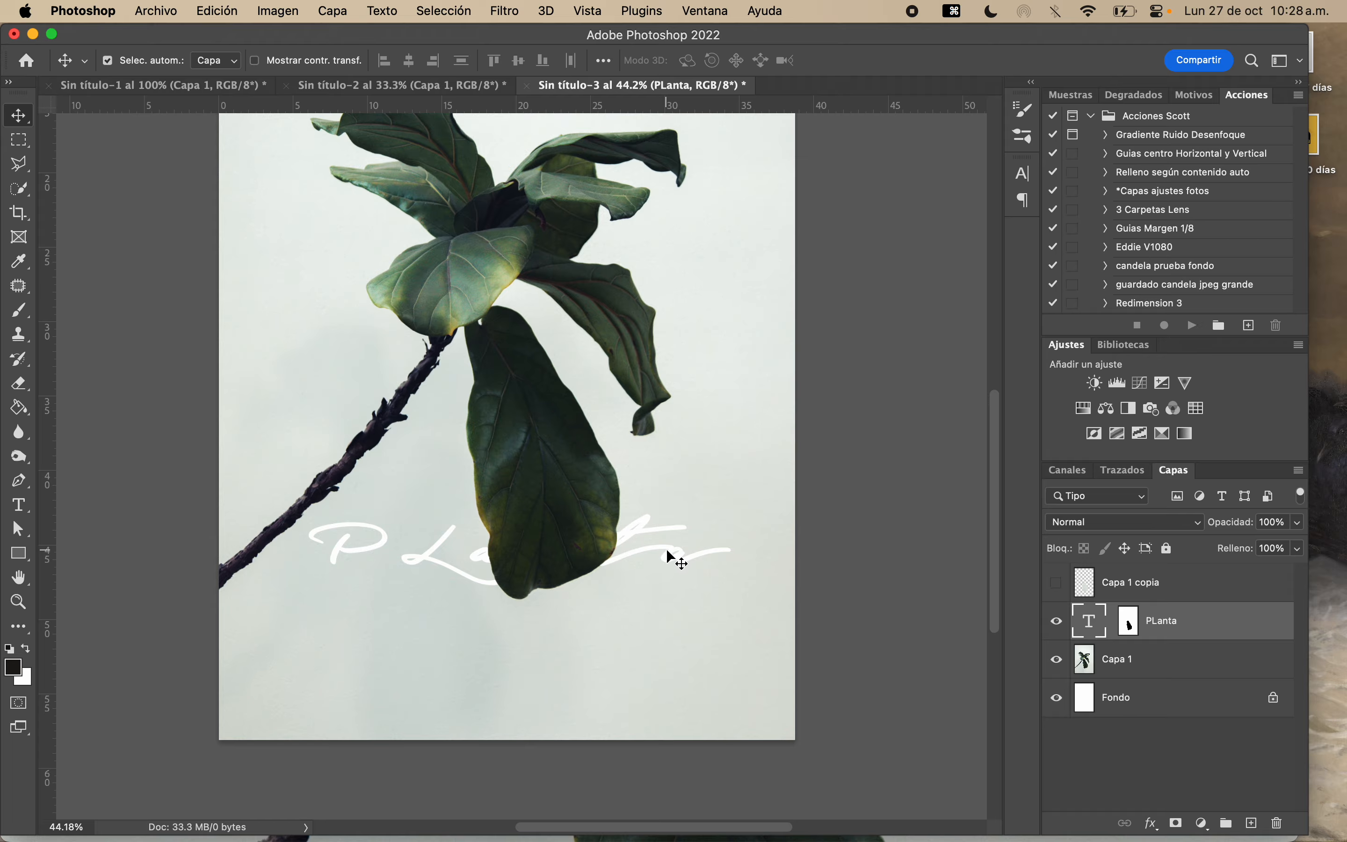
key(v)
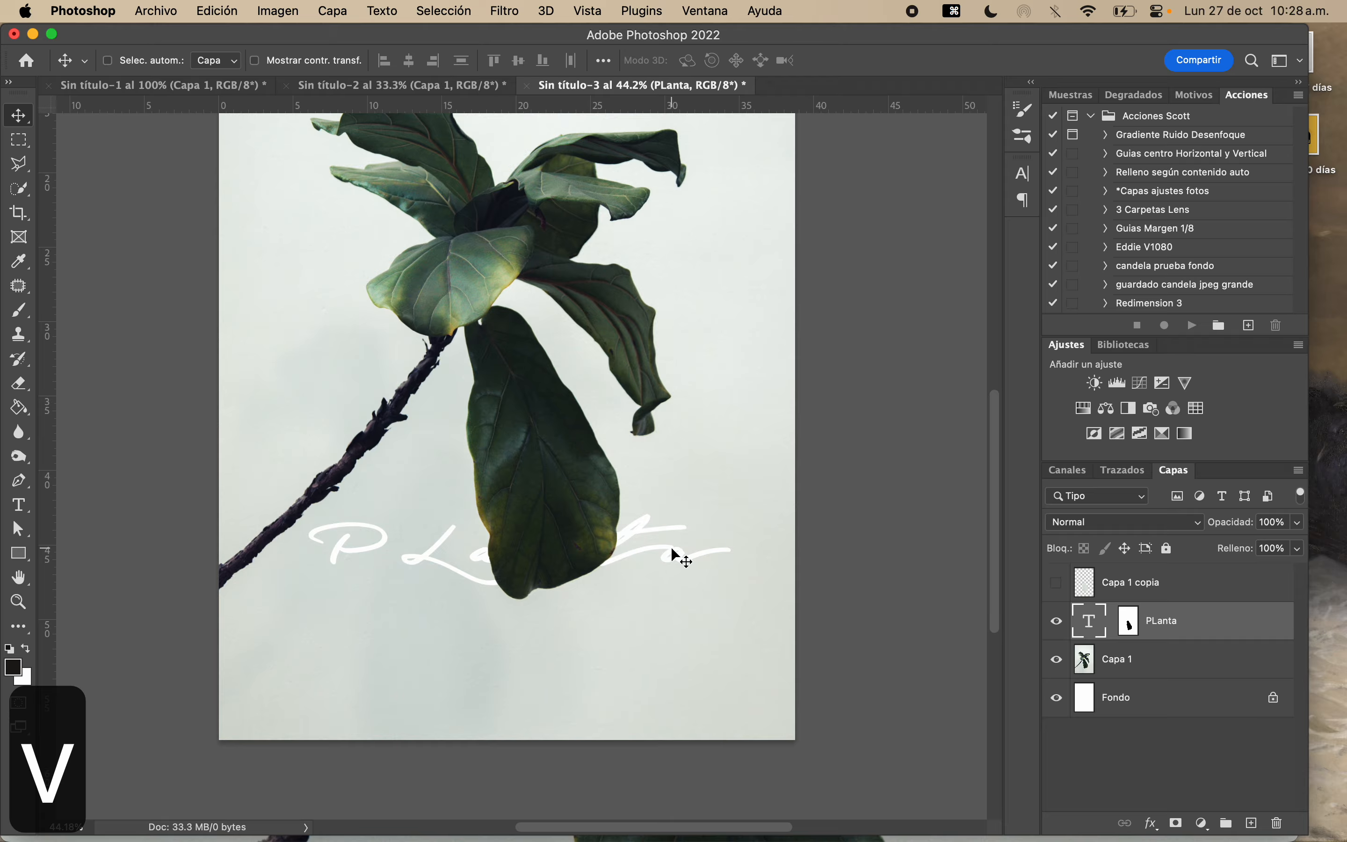
key(super+t)
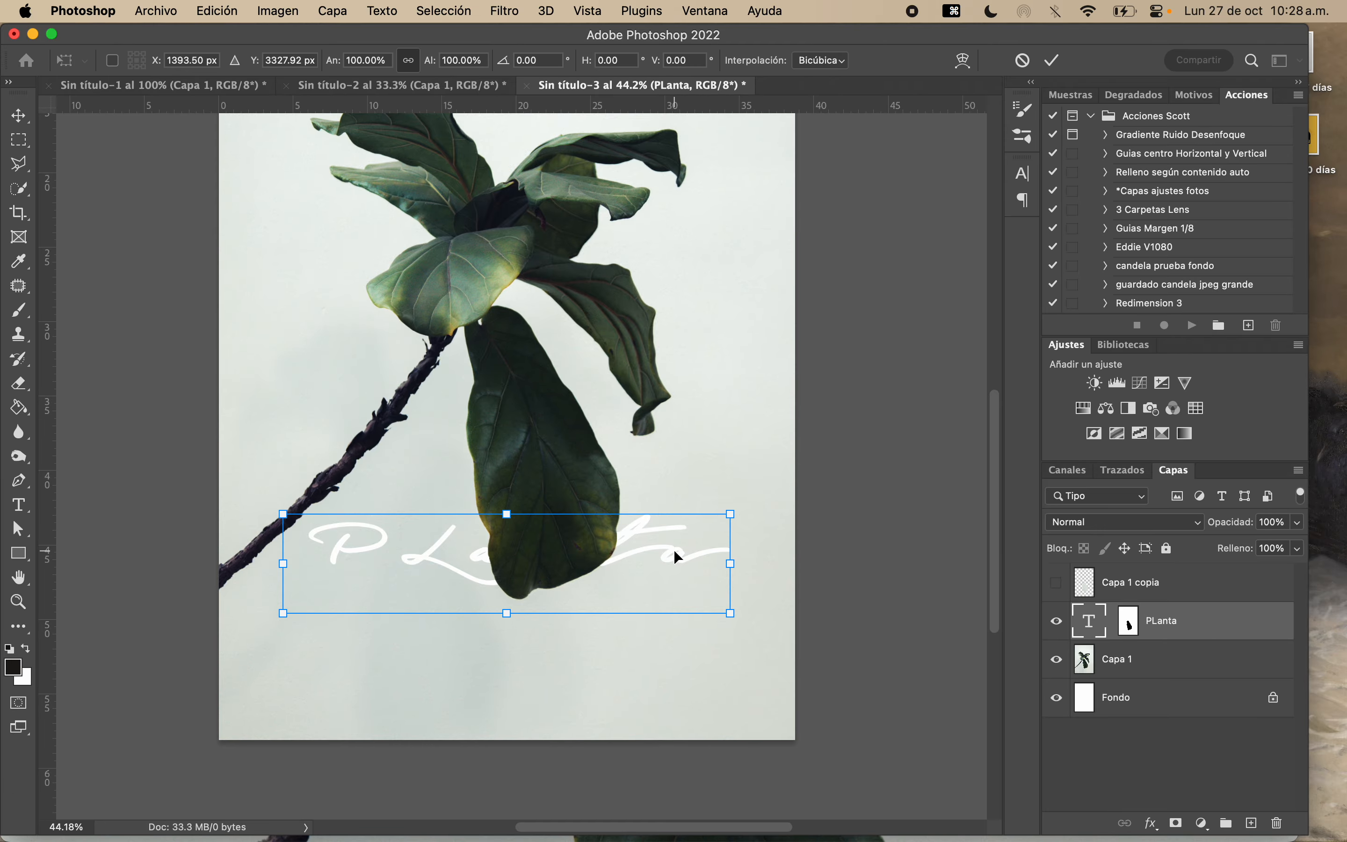
drag(674, 551, 710, 502)
key(Return)
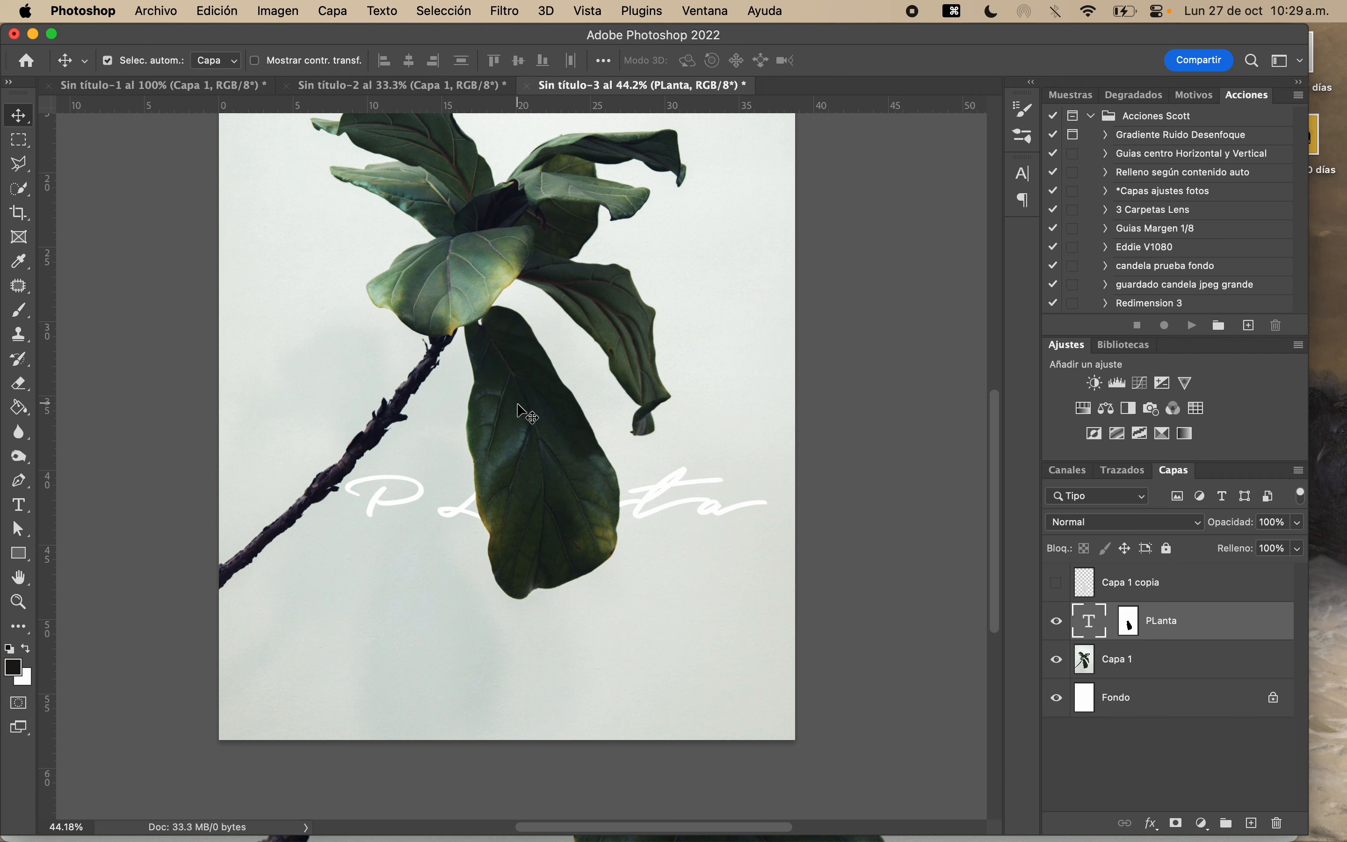
Compare the composition with and without Capa 1 copia and the PLanta text, then leave only the text layer shown
scroll(521, 411, up, 2)
scroll(516, 403, left, 5)
scroll(517, 403, up, 1)
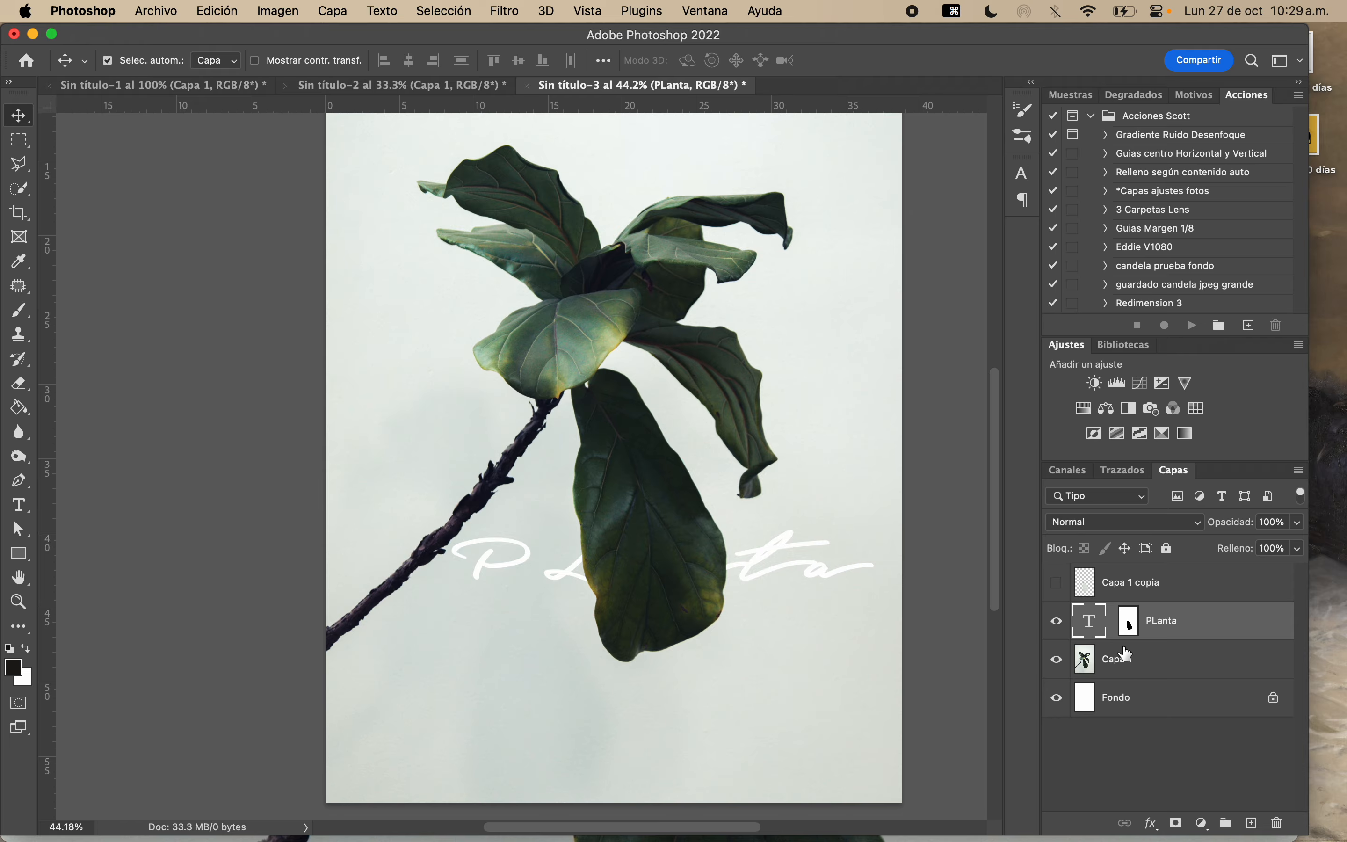
click(1057, 582)
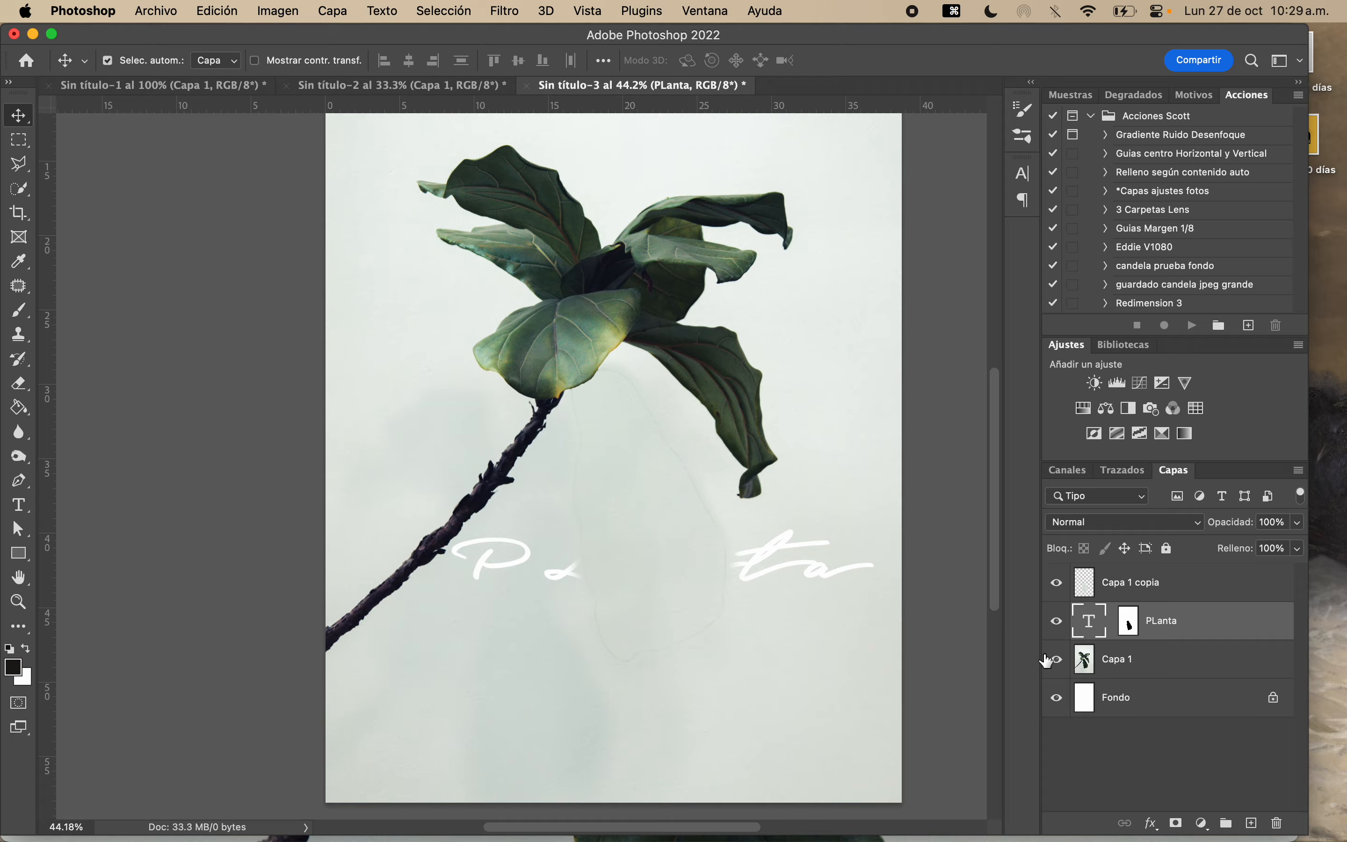
click(1057, 622)
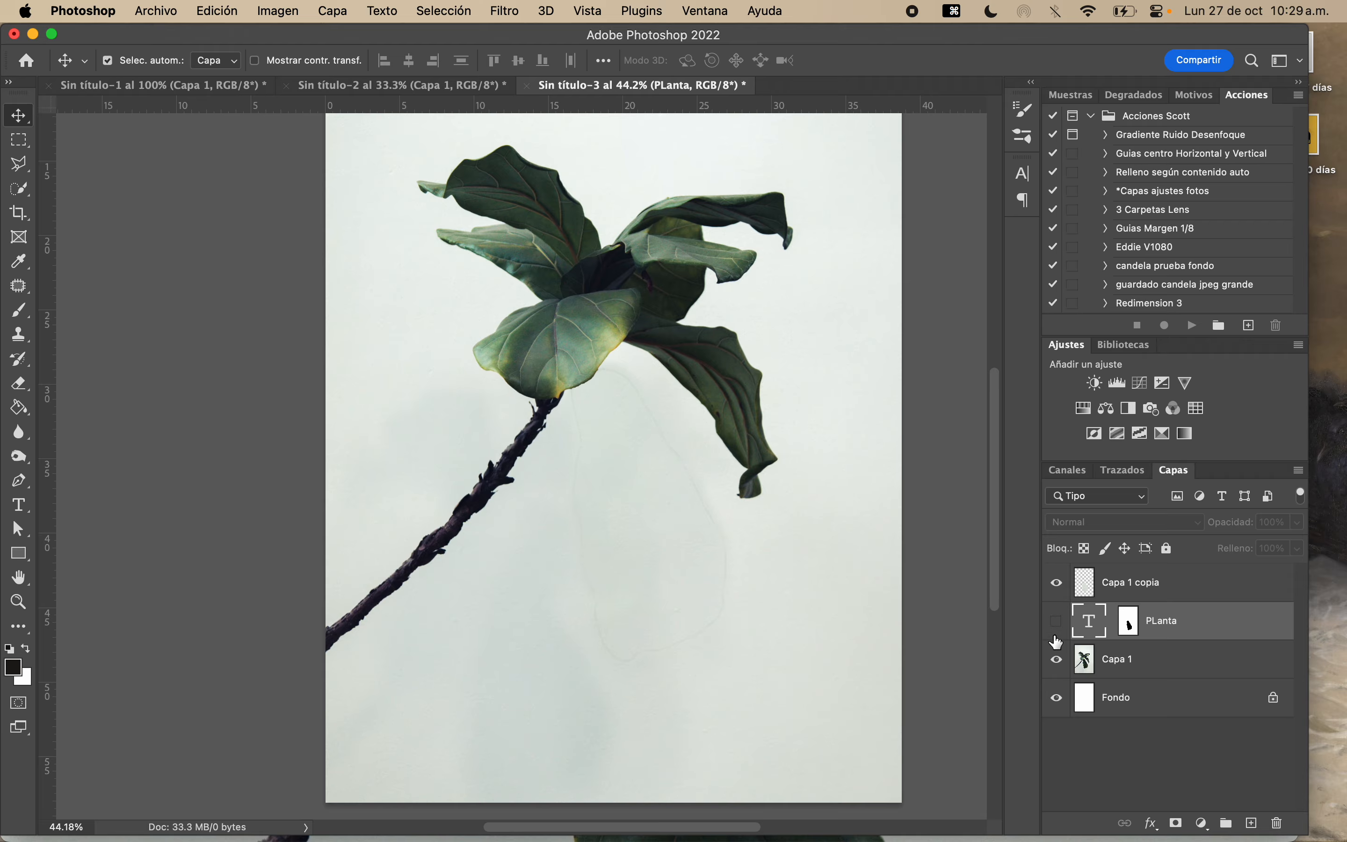
click(1057, 582)
click(1058, 622)
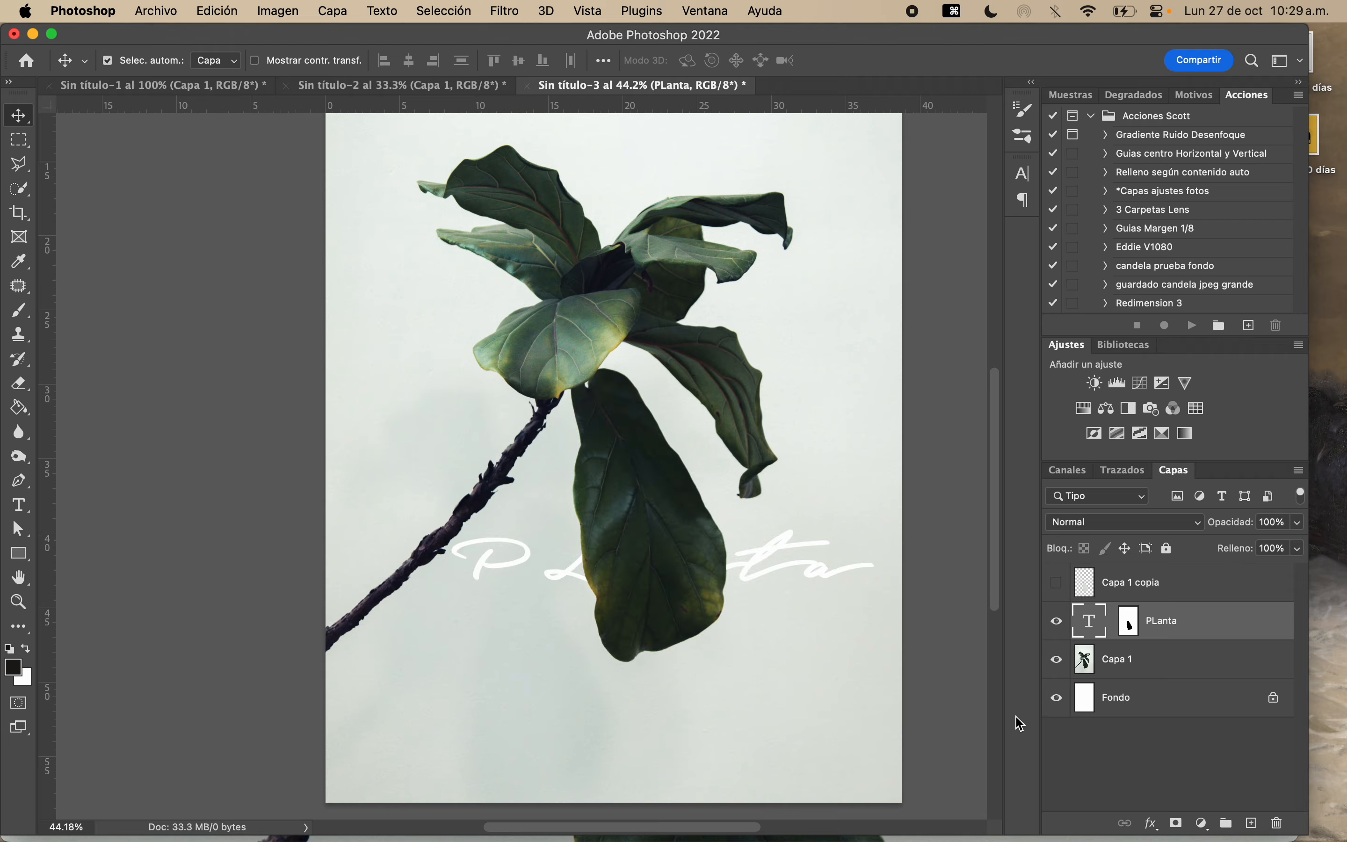
Move only the PLanta text down so it passes behind the lower tip of the hanging leaf
click(1115, 635)
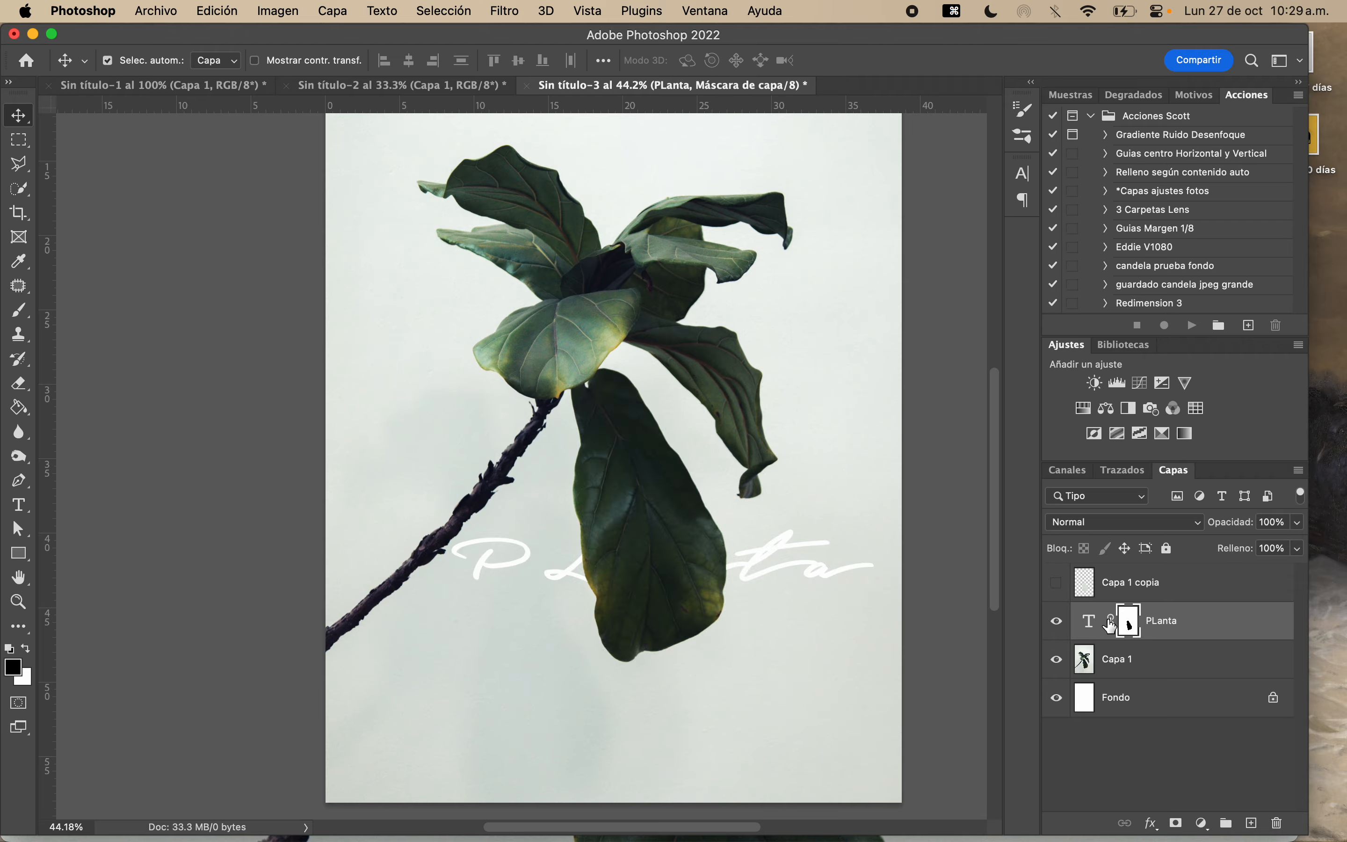
click(1090, 628)
key(super+t)
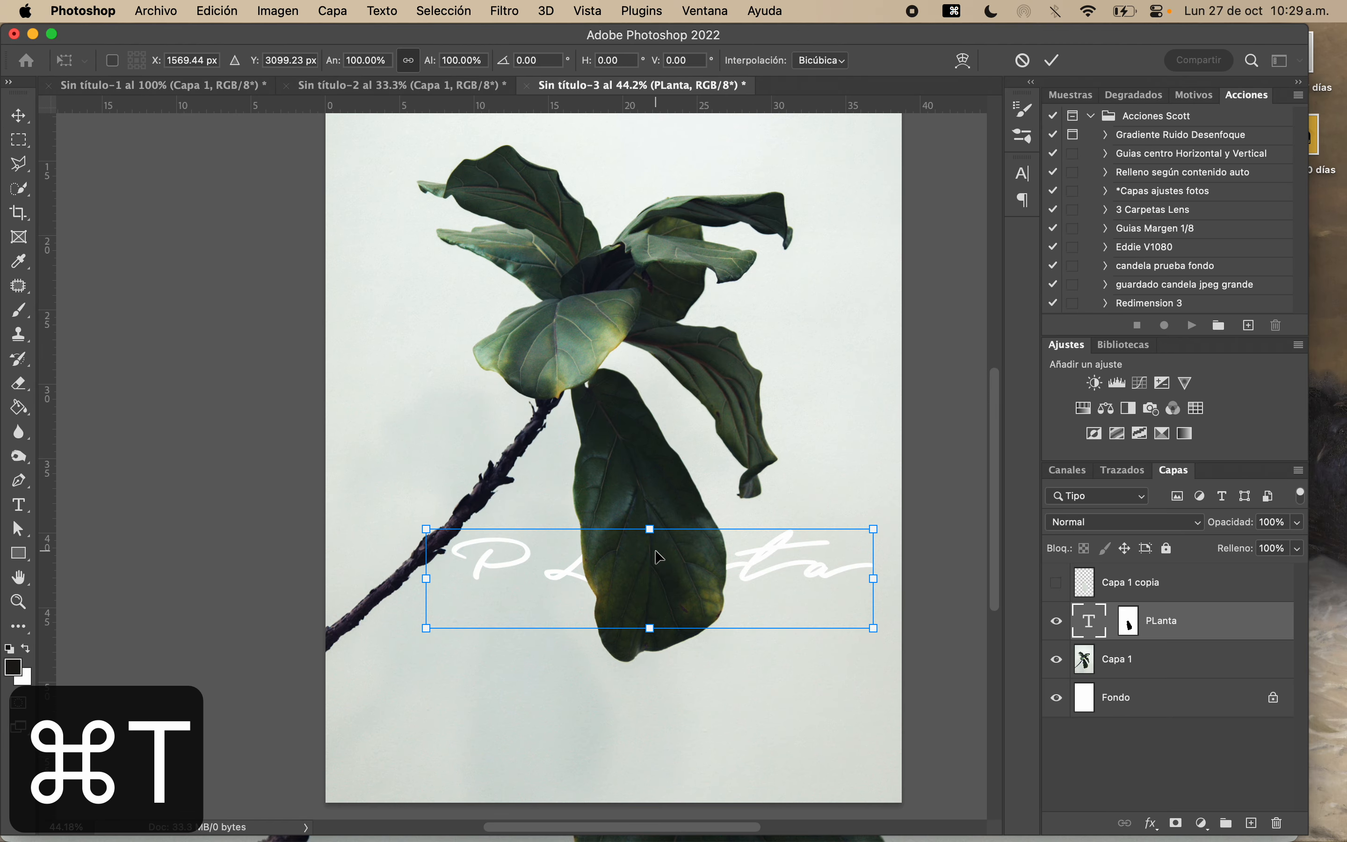
drag(750, 562, 755, 634)
key(Return)
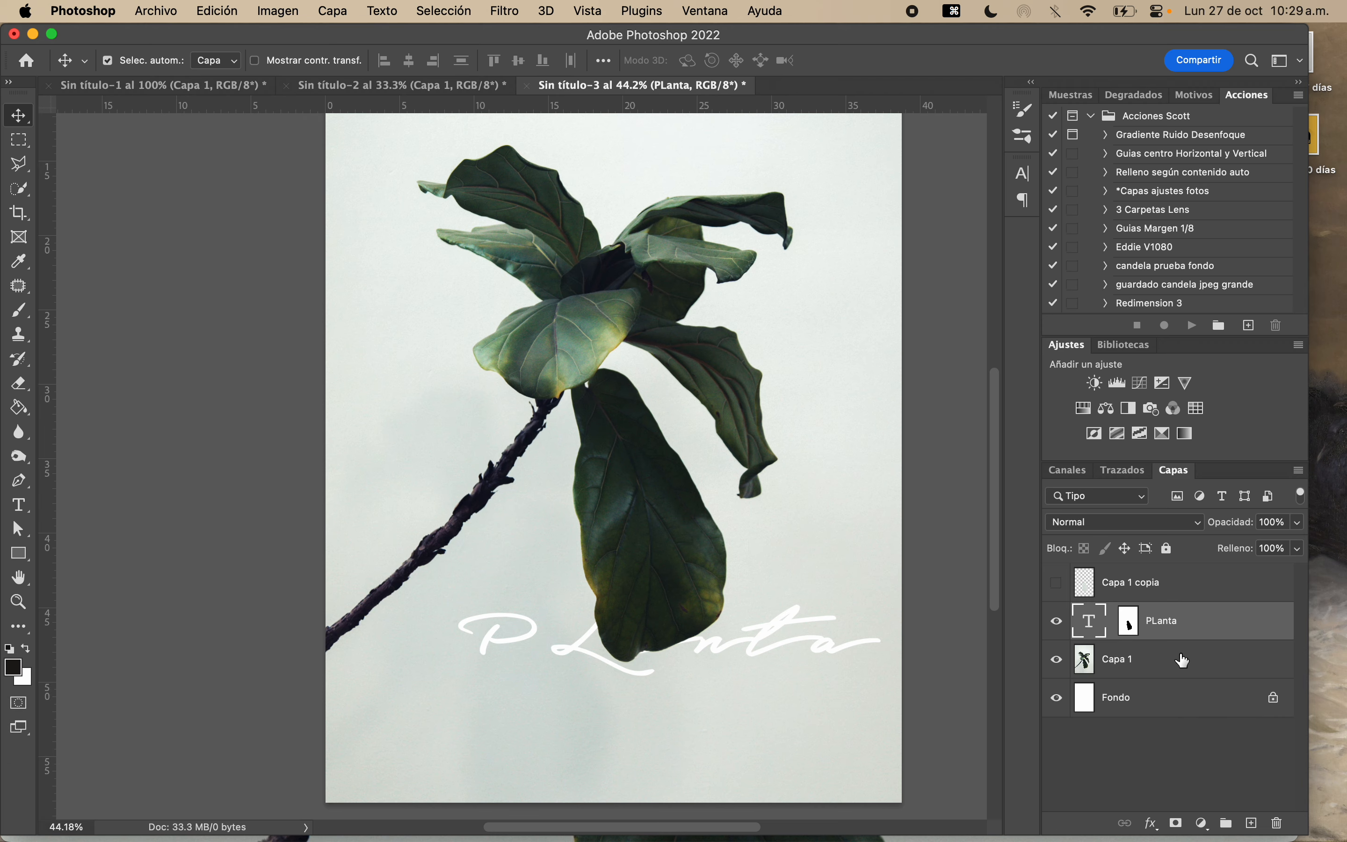
Try to move the PLanta text up with its layer mask linked again
key(super+y)
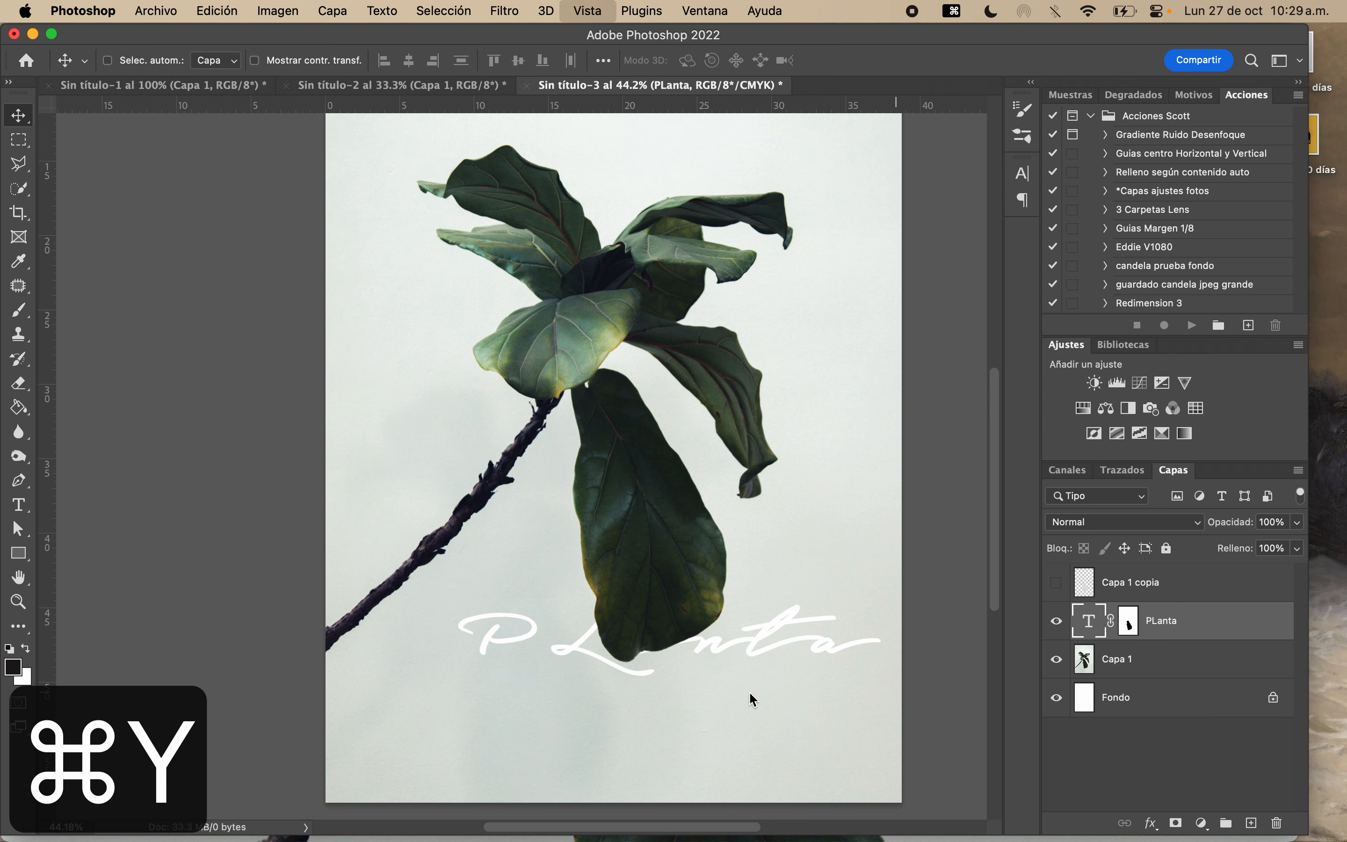
key(super+t)
drag(770, 636, 780, 564)
Close the document Sin título-3 without applying the pending transform or saving
key(super+w)
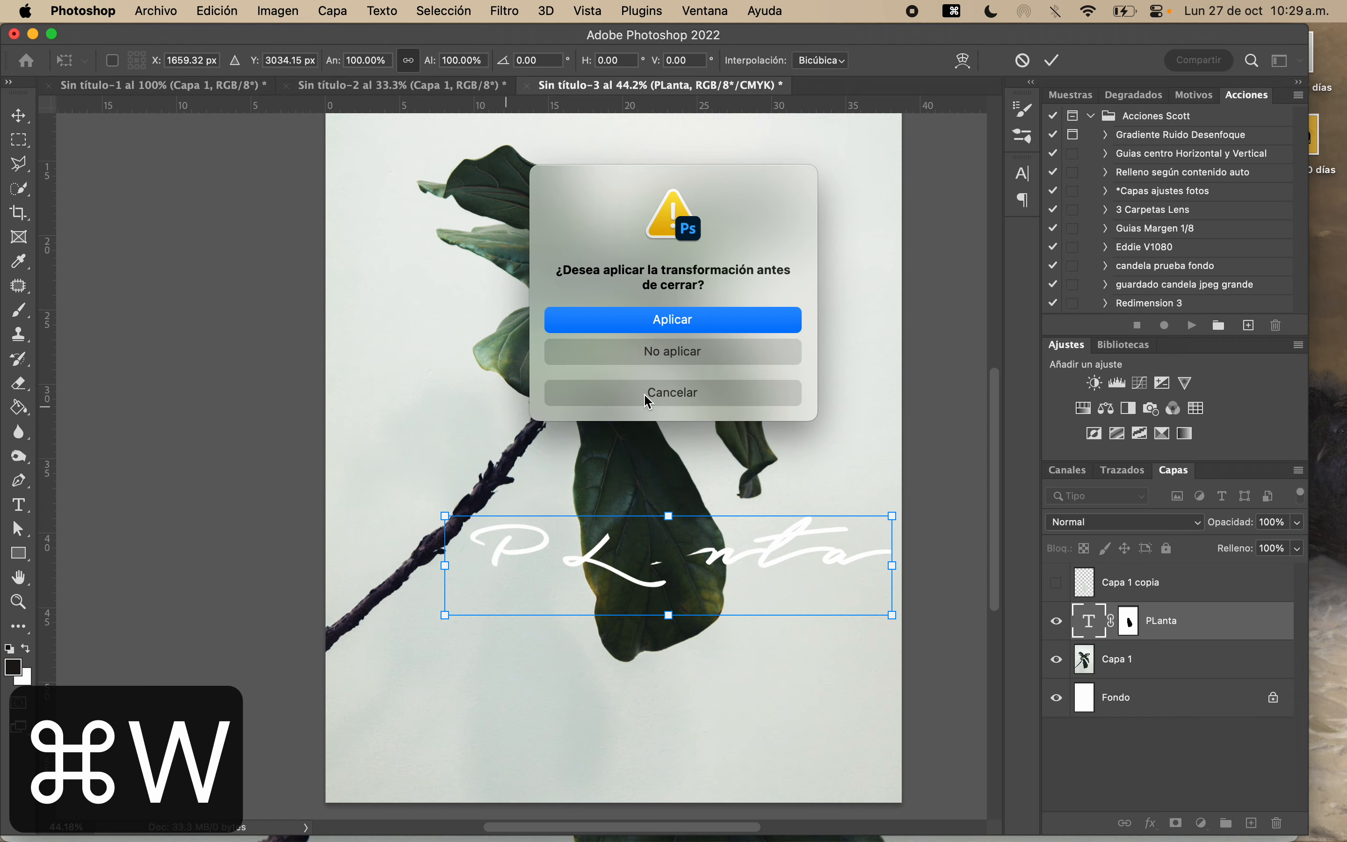
click(663, 352)
click(671, 365)
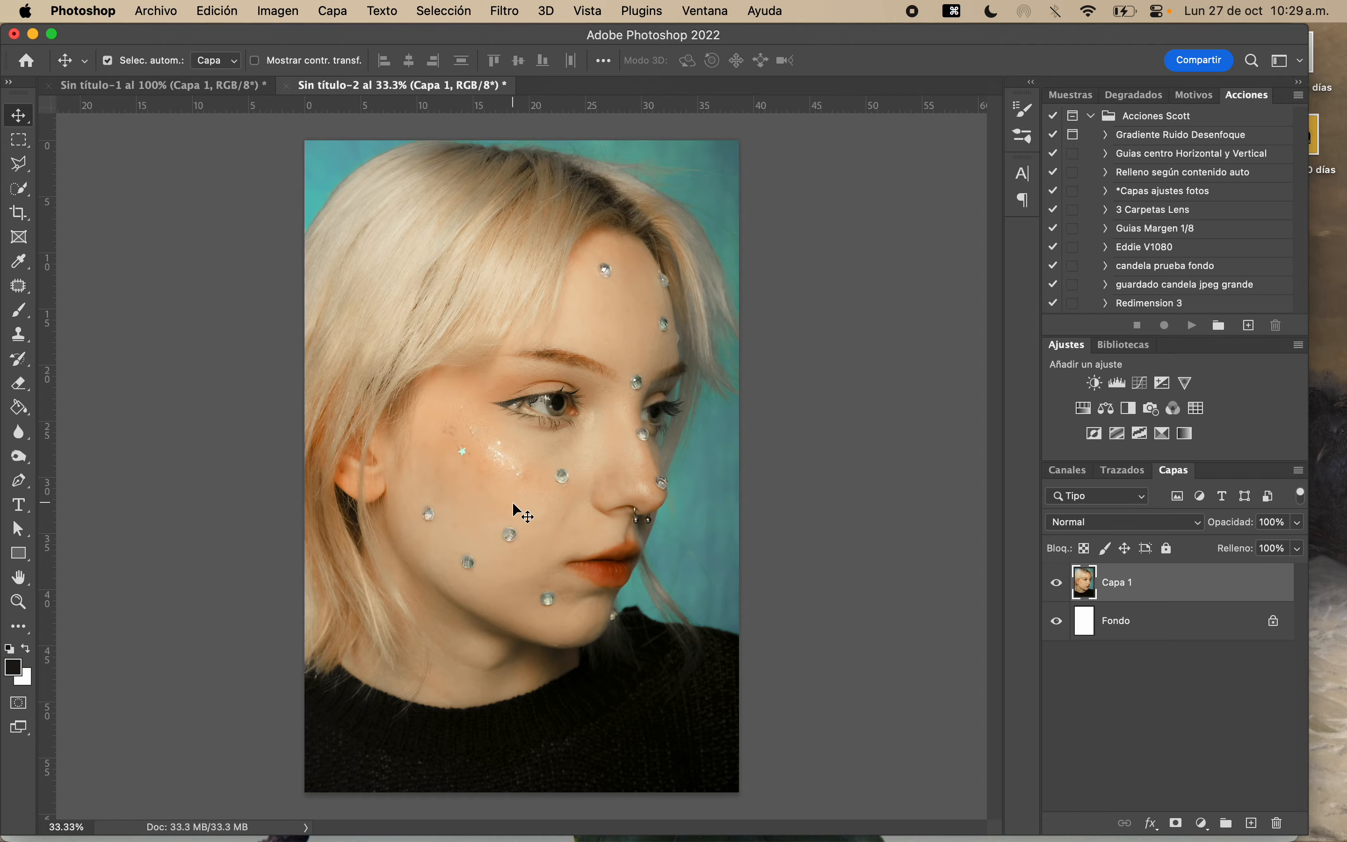
Choose the Spot Healing Brush for retouching the cheek in the portrait document Sin título-2
scroll(513, 504, up, 5)
scroll(513, 499, up, 4)
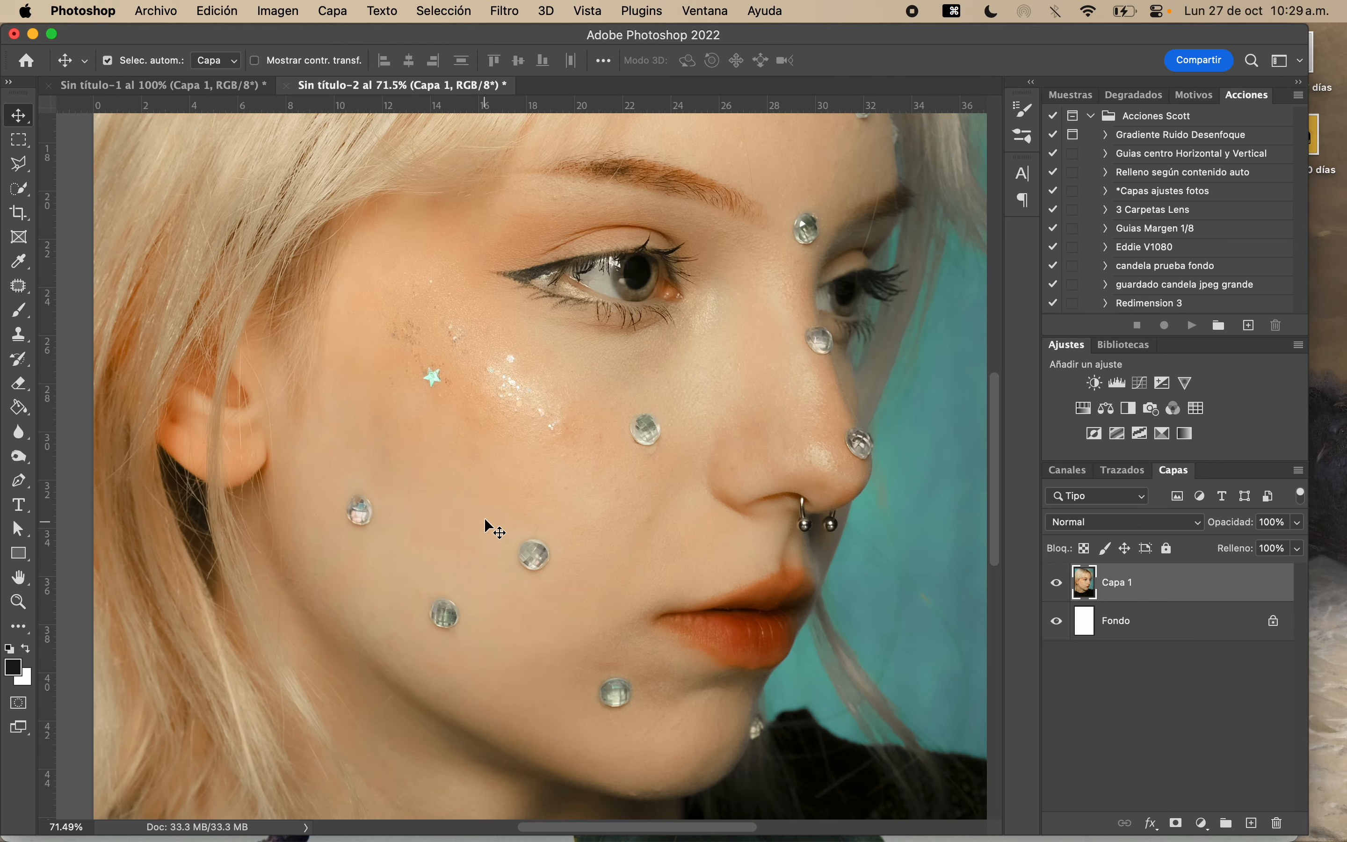
scroll(596, 465, up, 2)
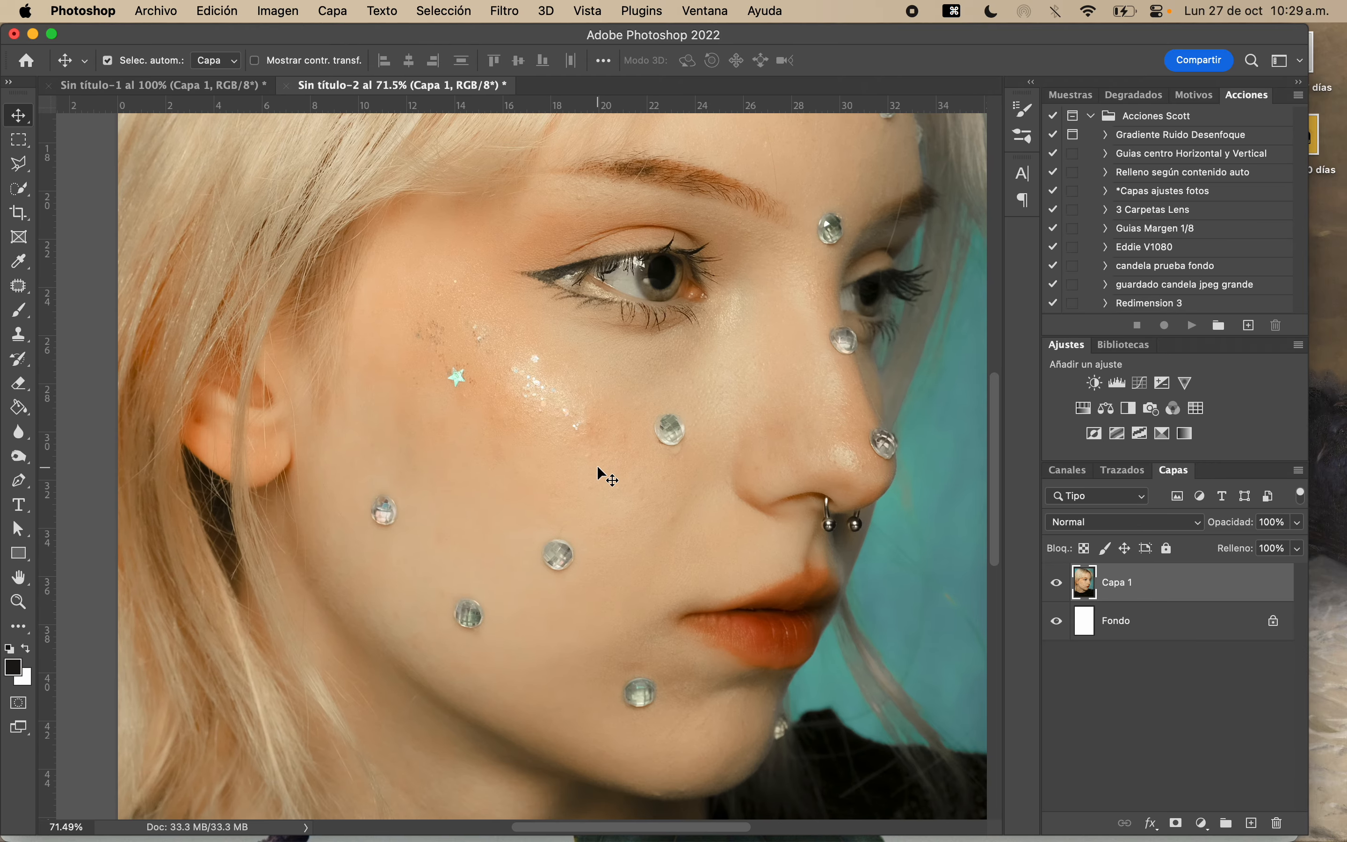
scroll(542, 424, up, 1)
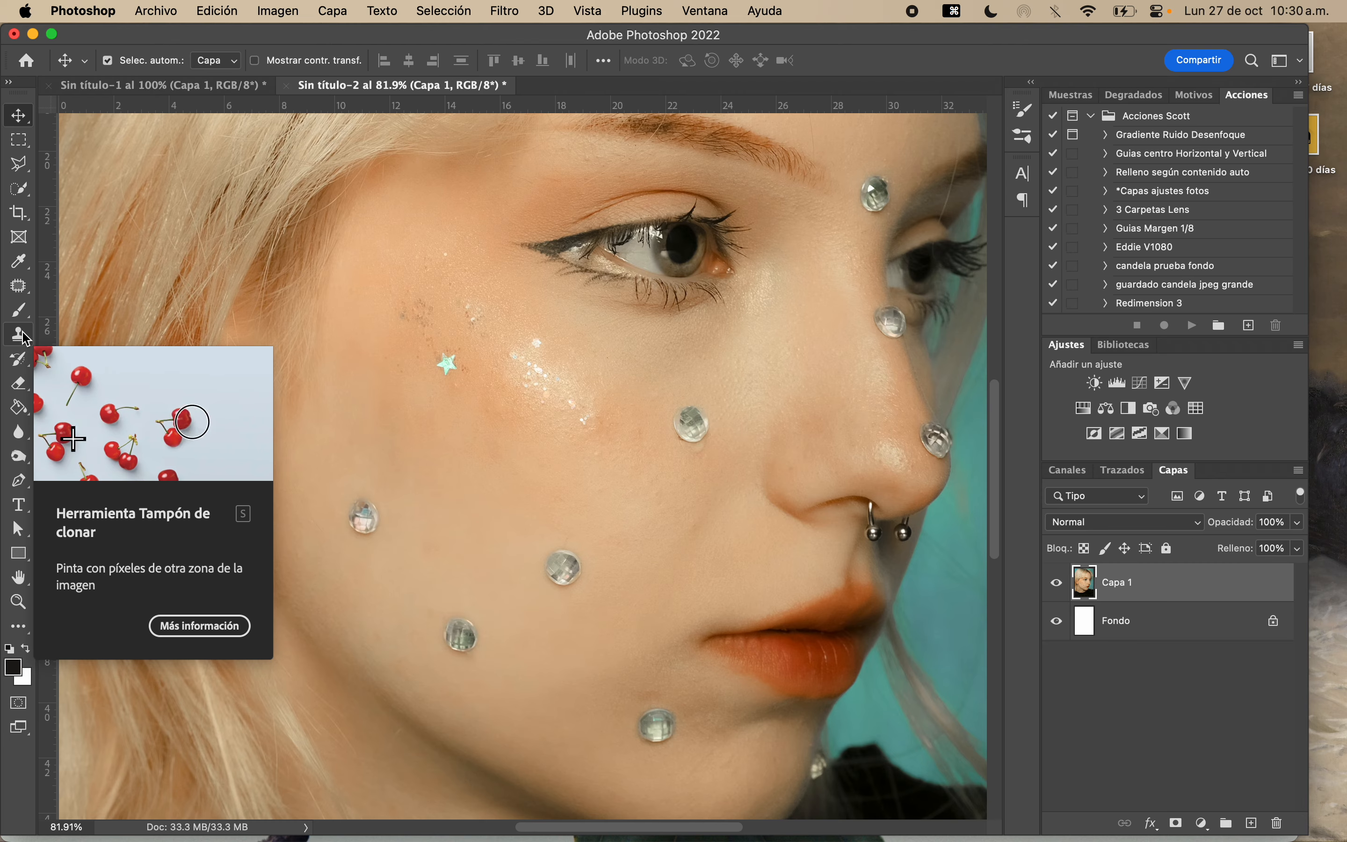
click(21, 287)
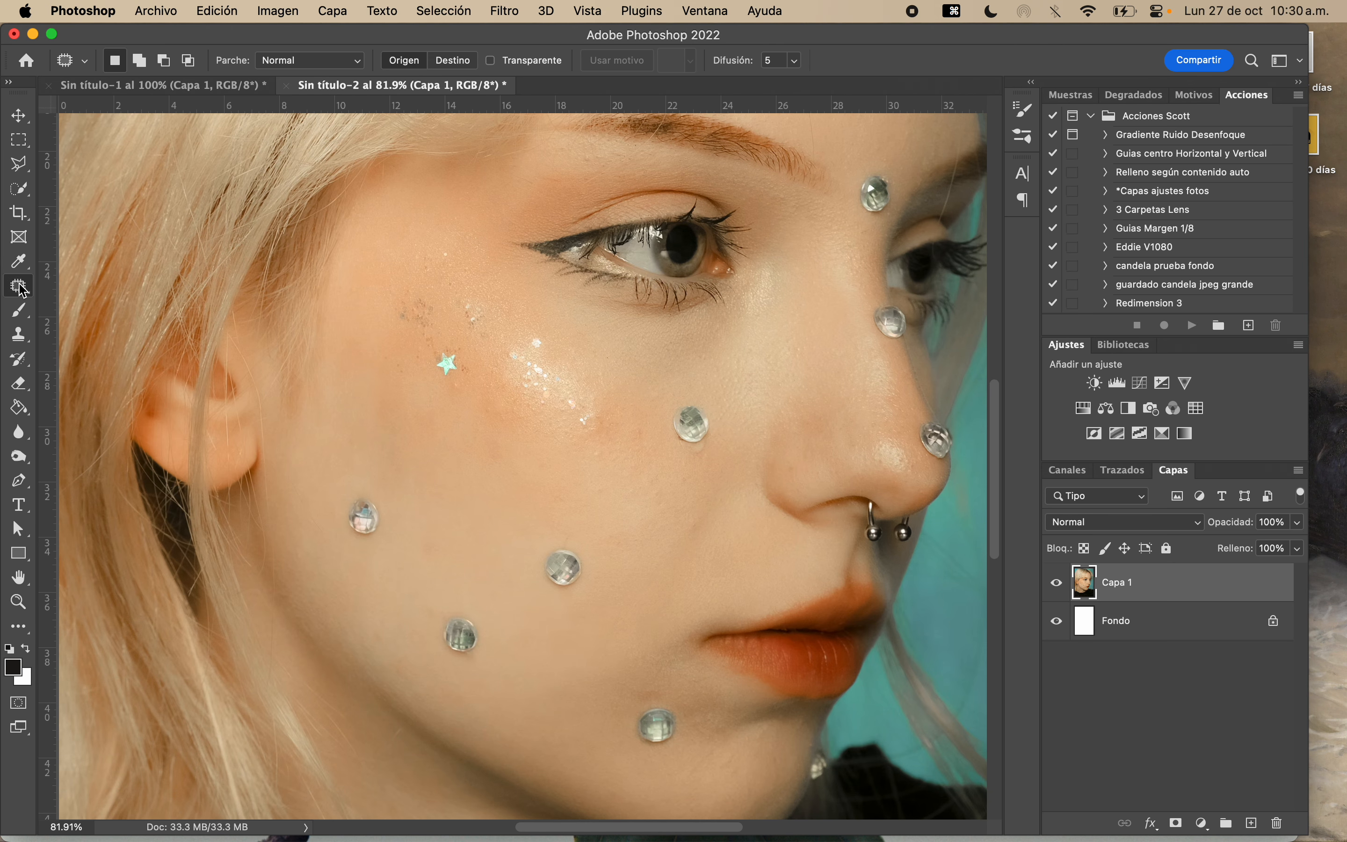
right_click(21, 287)
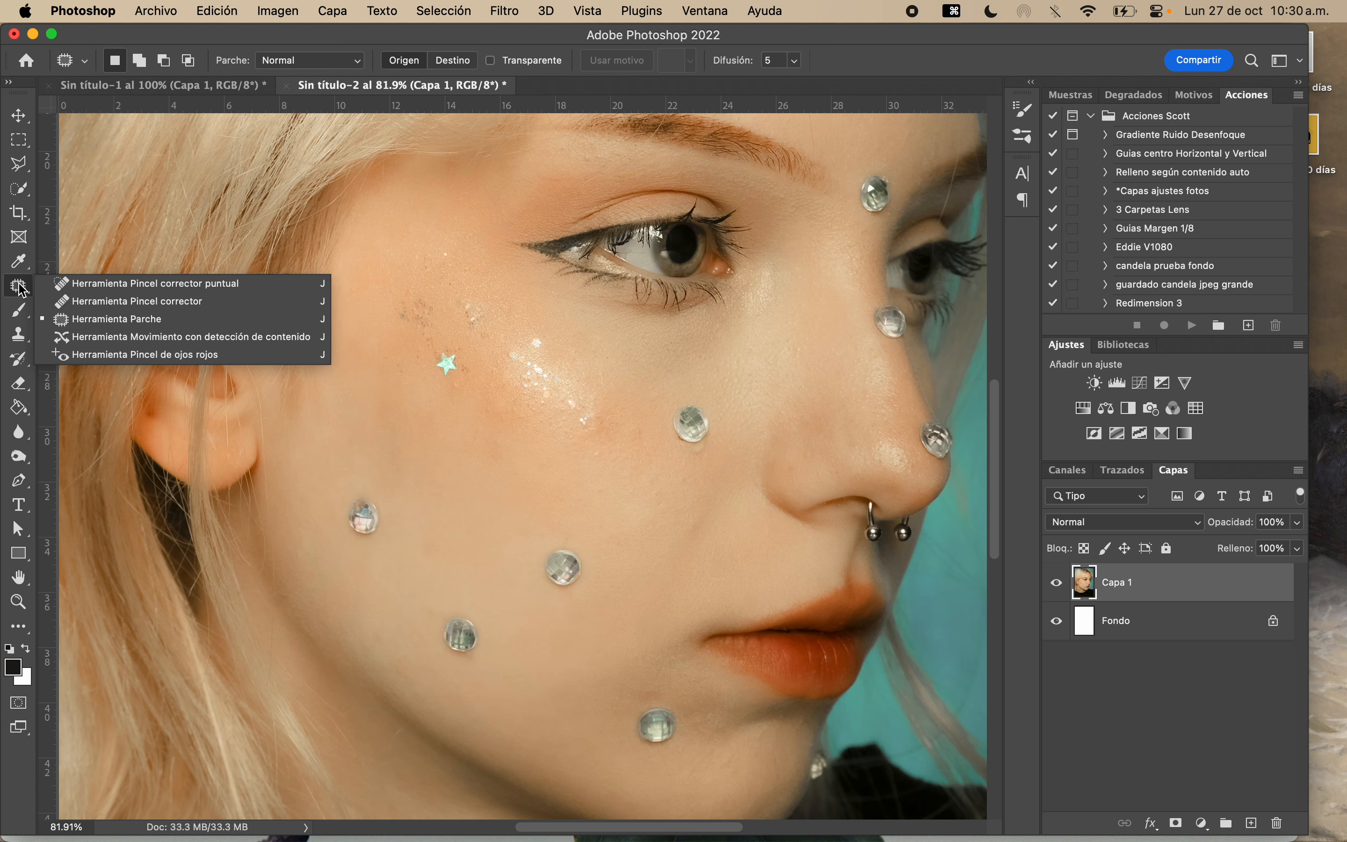
right_click(21, 289)
right_click(21, 289)
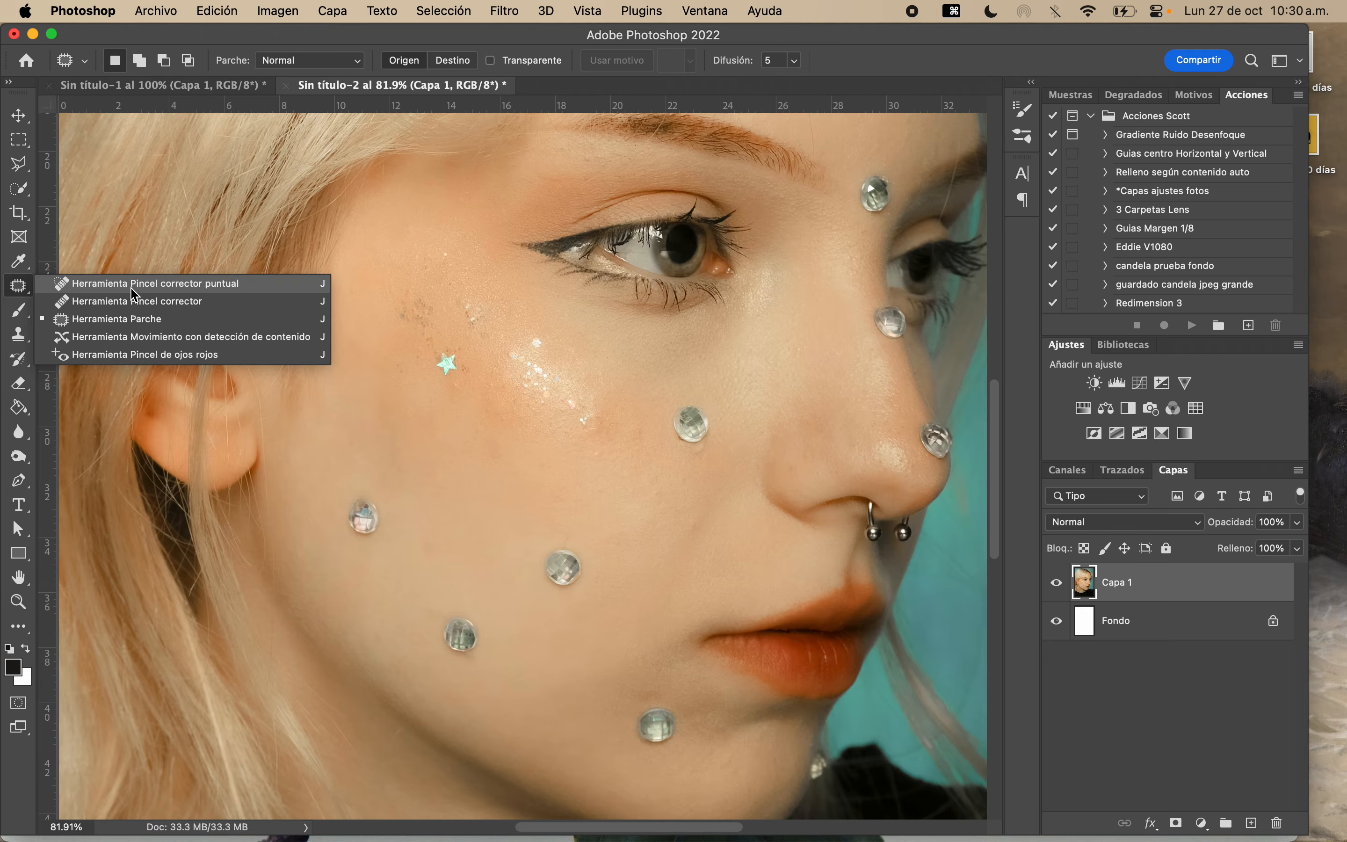
click(171, 285)
Set the Spot Healing Brush to 109 px size, 0% hardness and 1% spacing
scroll(550, 351, up, 5)
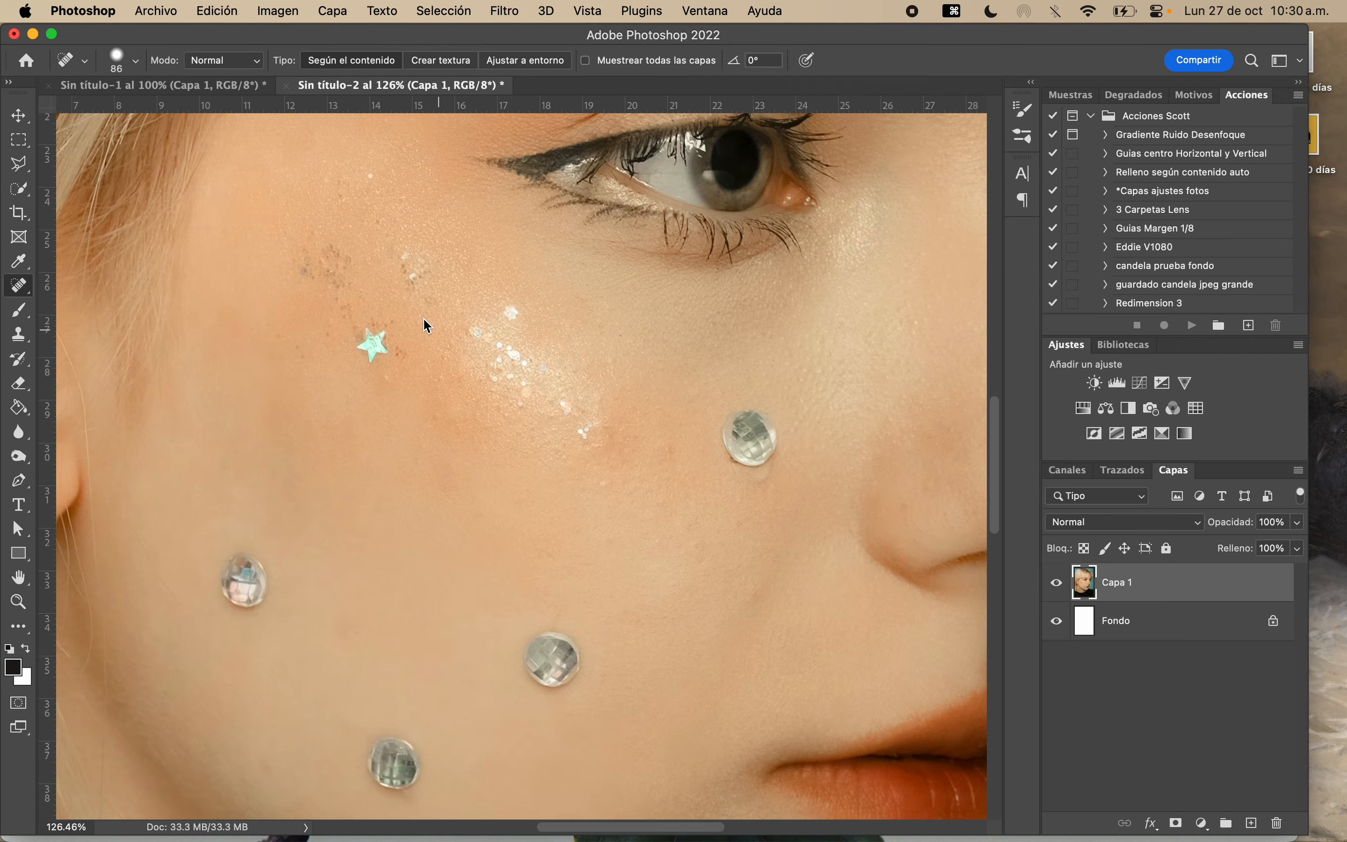
right_click(449, 384)
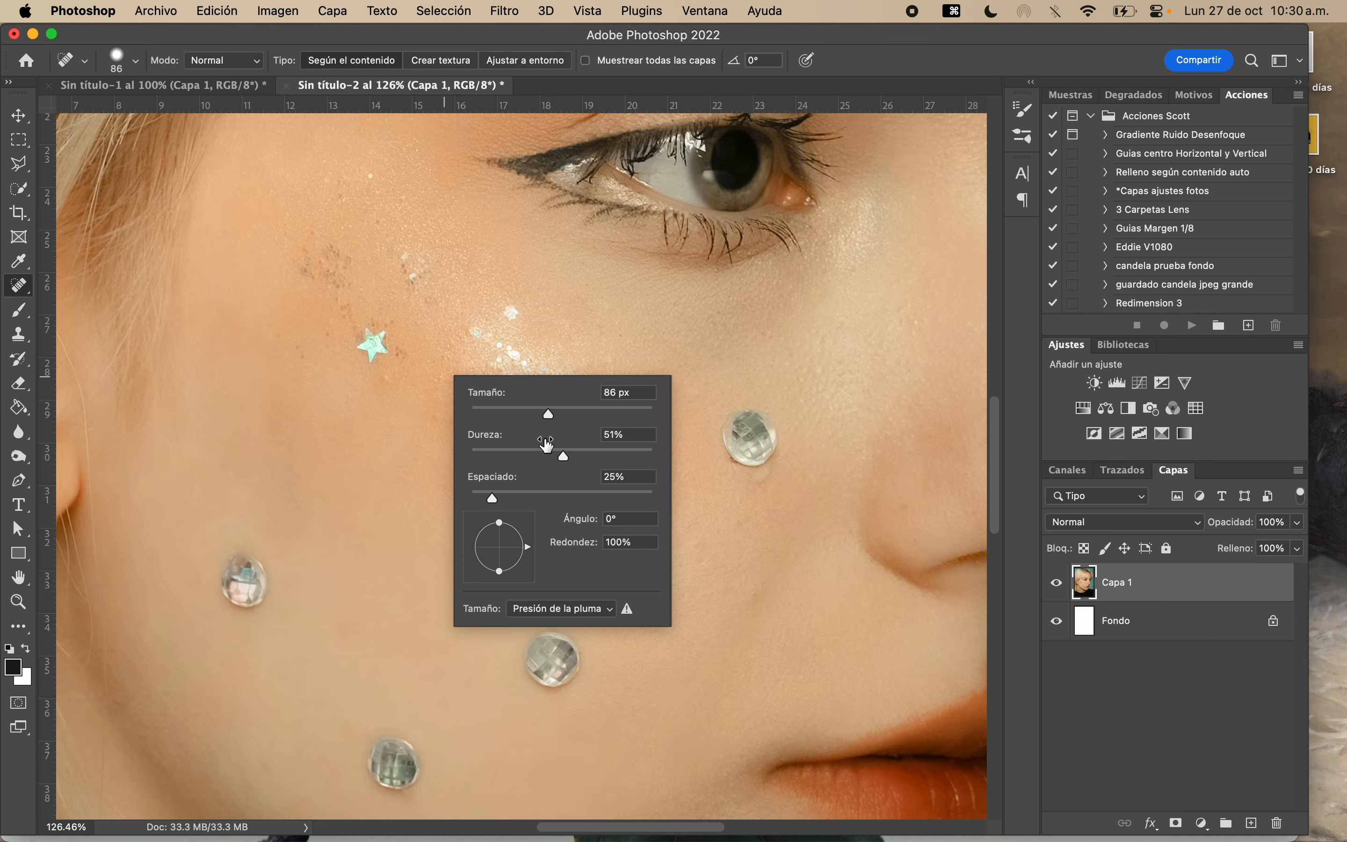
mouse_move(550, 416)
mouse_down()
mouse_move(535, 418)
mouse_move(589, 415)
mouse_move(539, 415)
mouse_up()
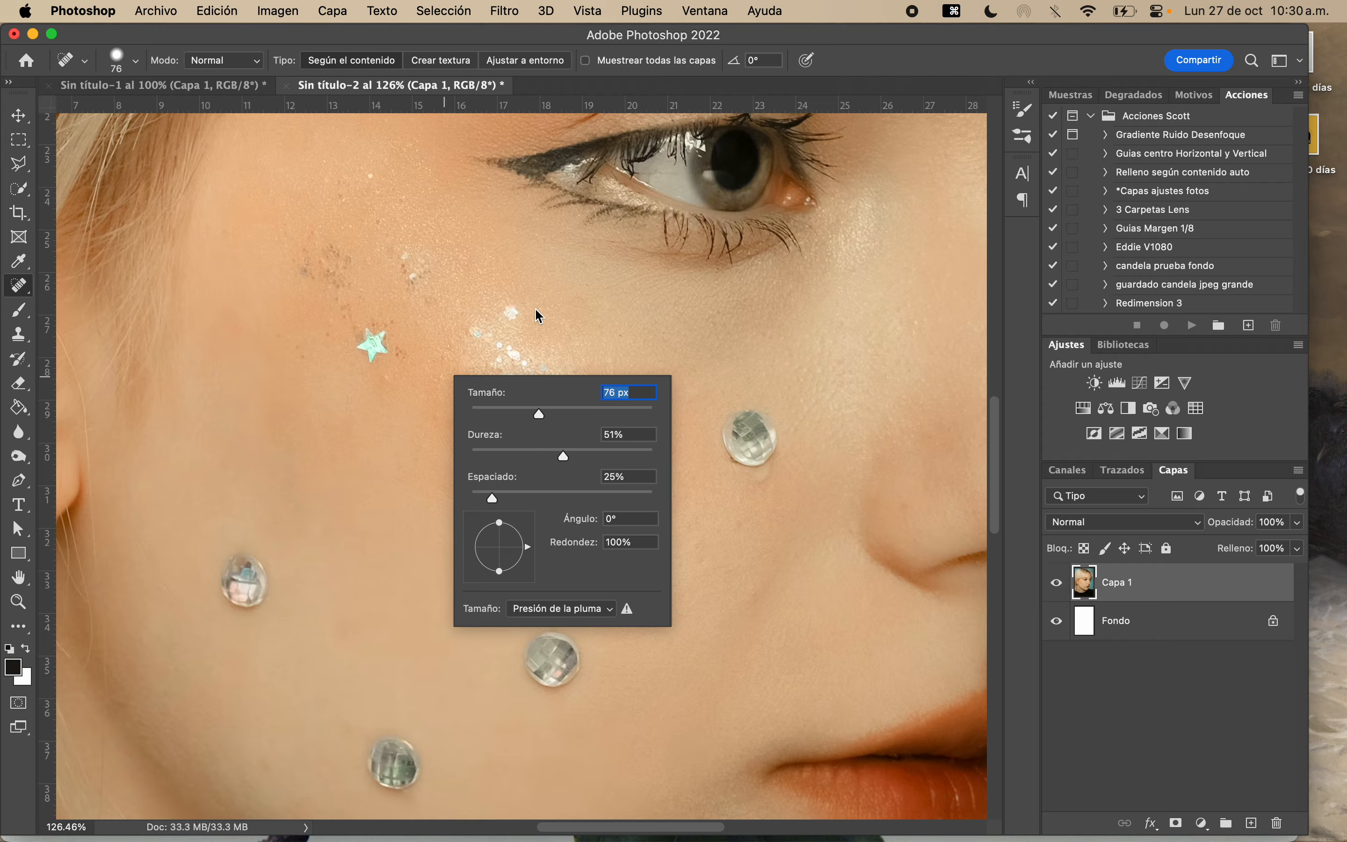
click(567, 413)
mouse_move(556, 459)
mouse_down()
mouse_move(472, 462)
mouse_move(660, 441)
mouse_up()
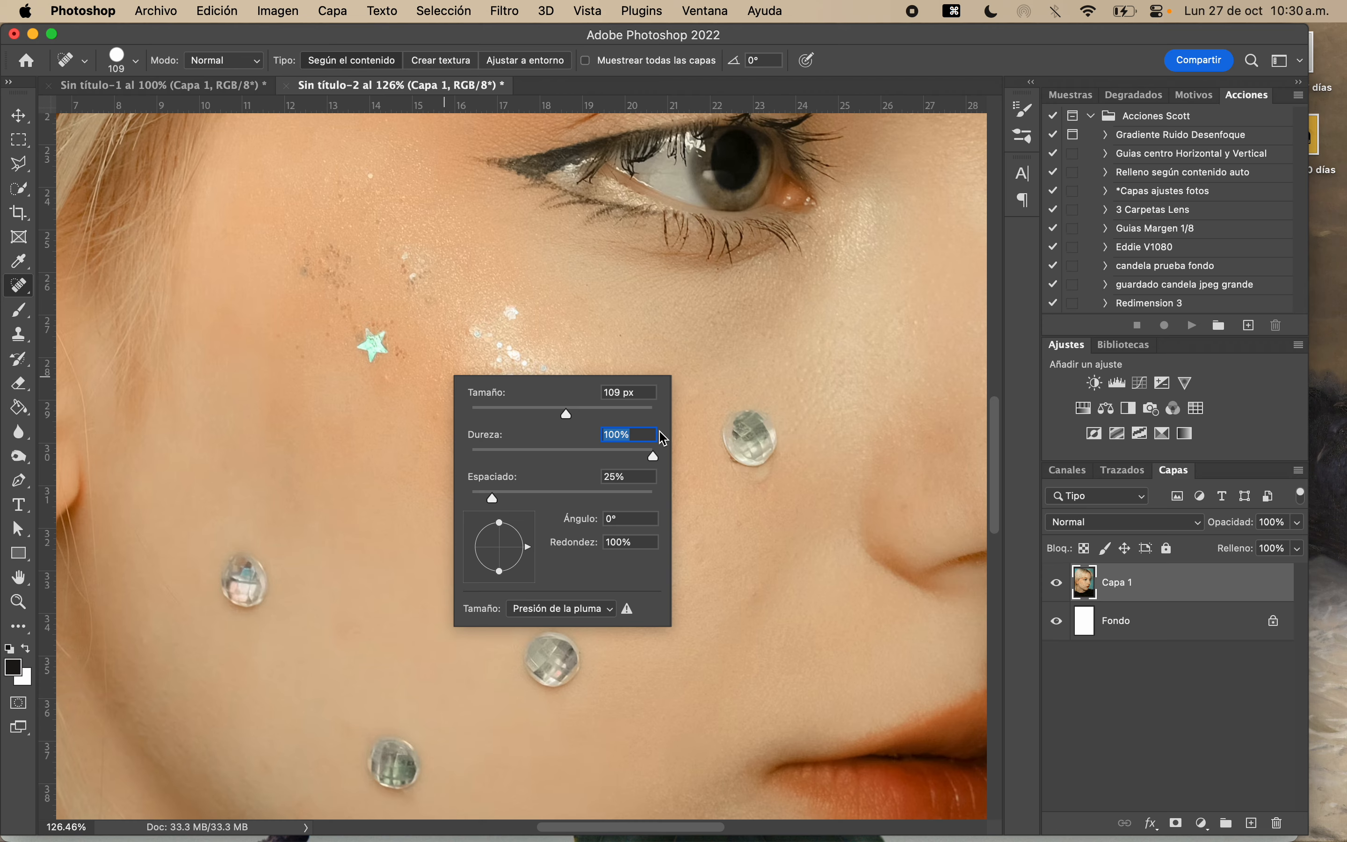
drag(561, 456, 471, 459)
drag(494, 498, 470, 500)
key(Tab)
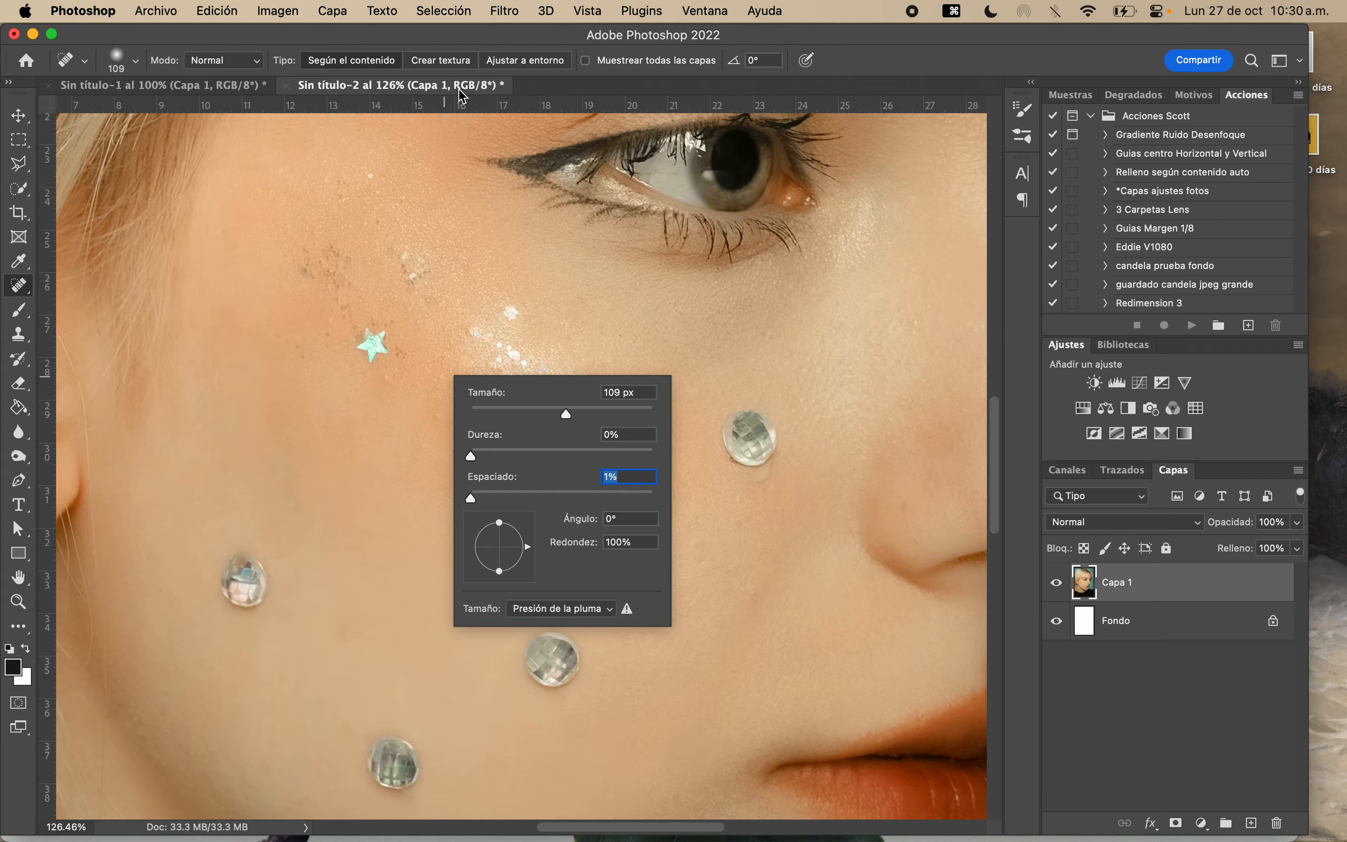
key(Return)
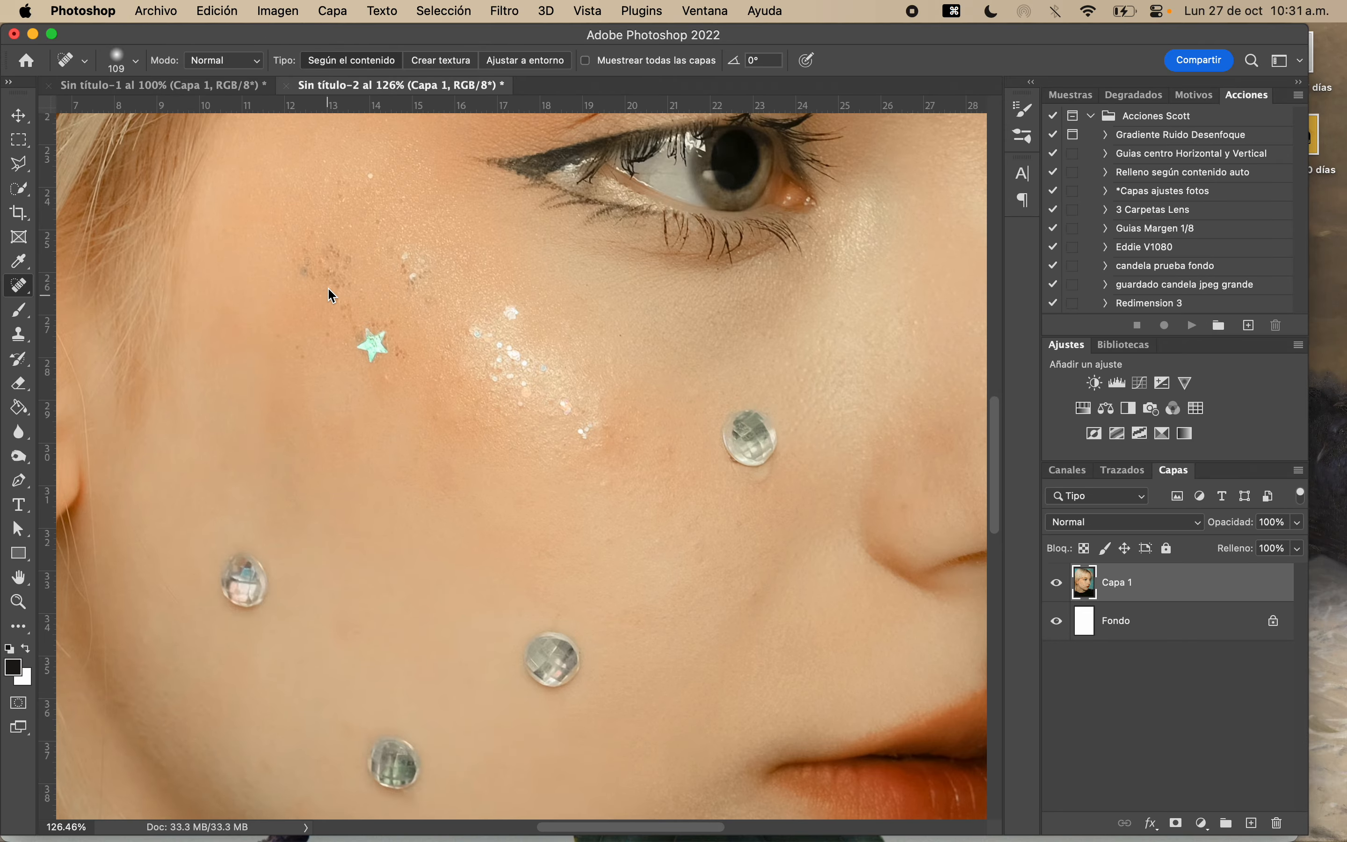
Paint over the cluster of dark specks above the green star on the cheek with the Spot Healing Brush
scroll(327, 286, up, 2)
scroll(328, 286, left, 2)
scroll(327, 286, up, 2)
scroll(327, 286, left, 2)
key(z)
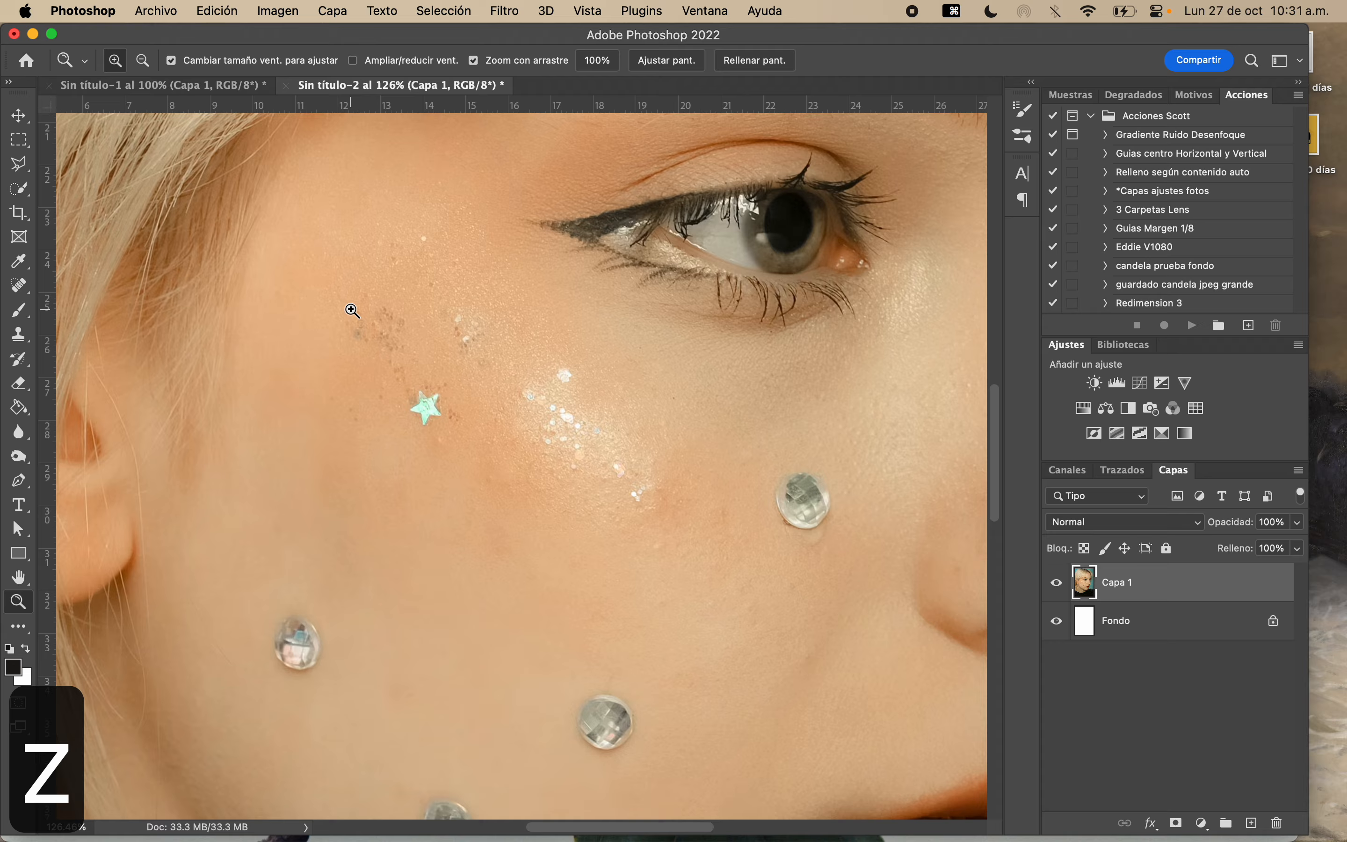
mouse_move(352, 309)
mouse_down()
mouse_move(509, 291)
mouse_move(490, 280)
mouse_up()
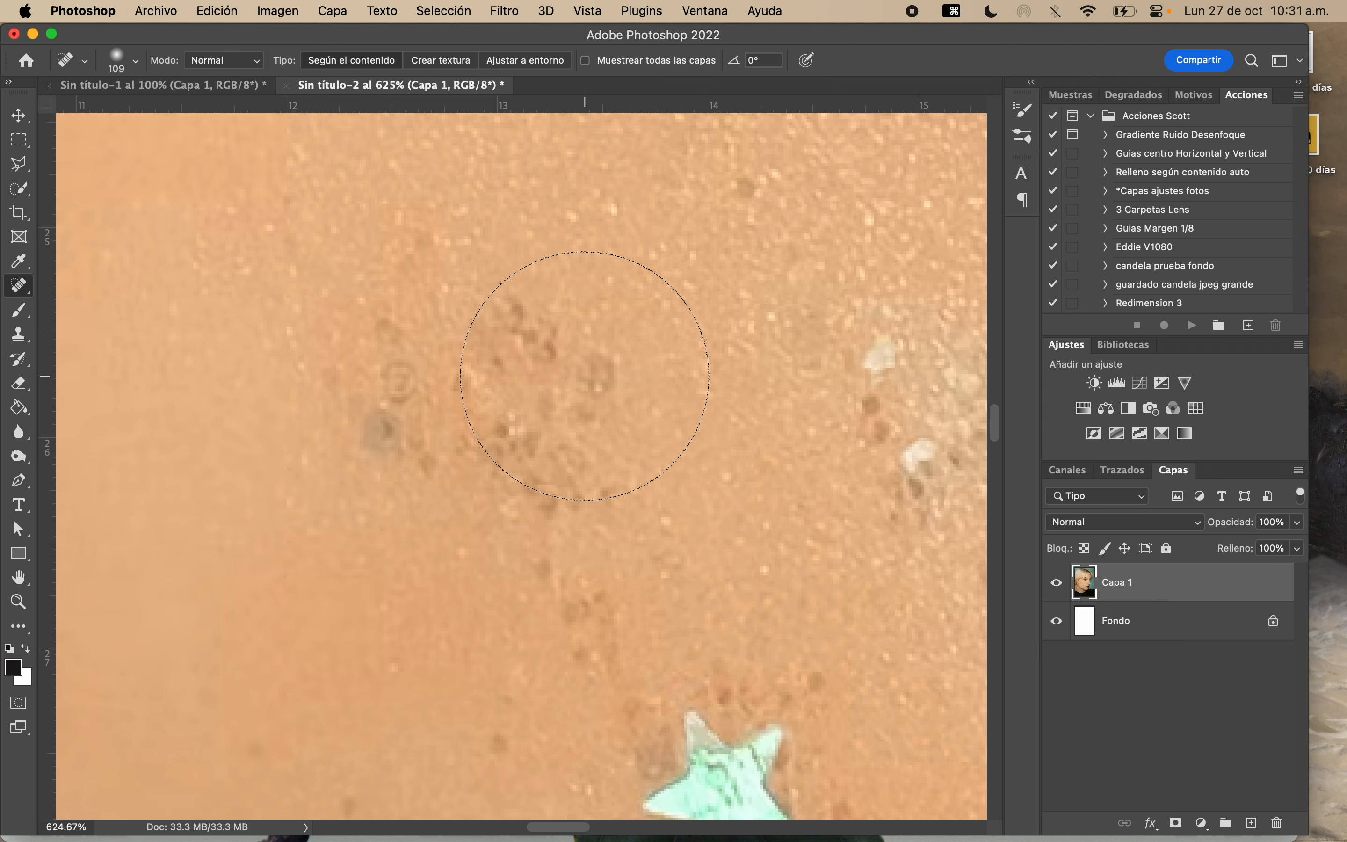
click(585, 376)
mouse_move(585, 376)
mouse_down()
mouse_move(486, 368)
mouse_move(445, 397)
mouse_move(456, 433)
mouse_move(577, 545)
mouse_up()
scroll(622, 616, down, 4)
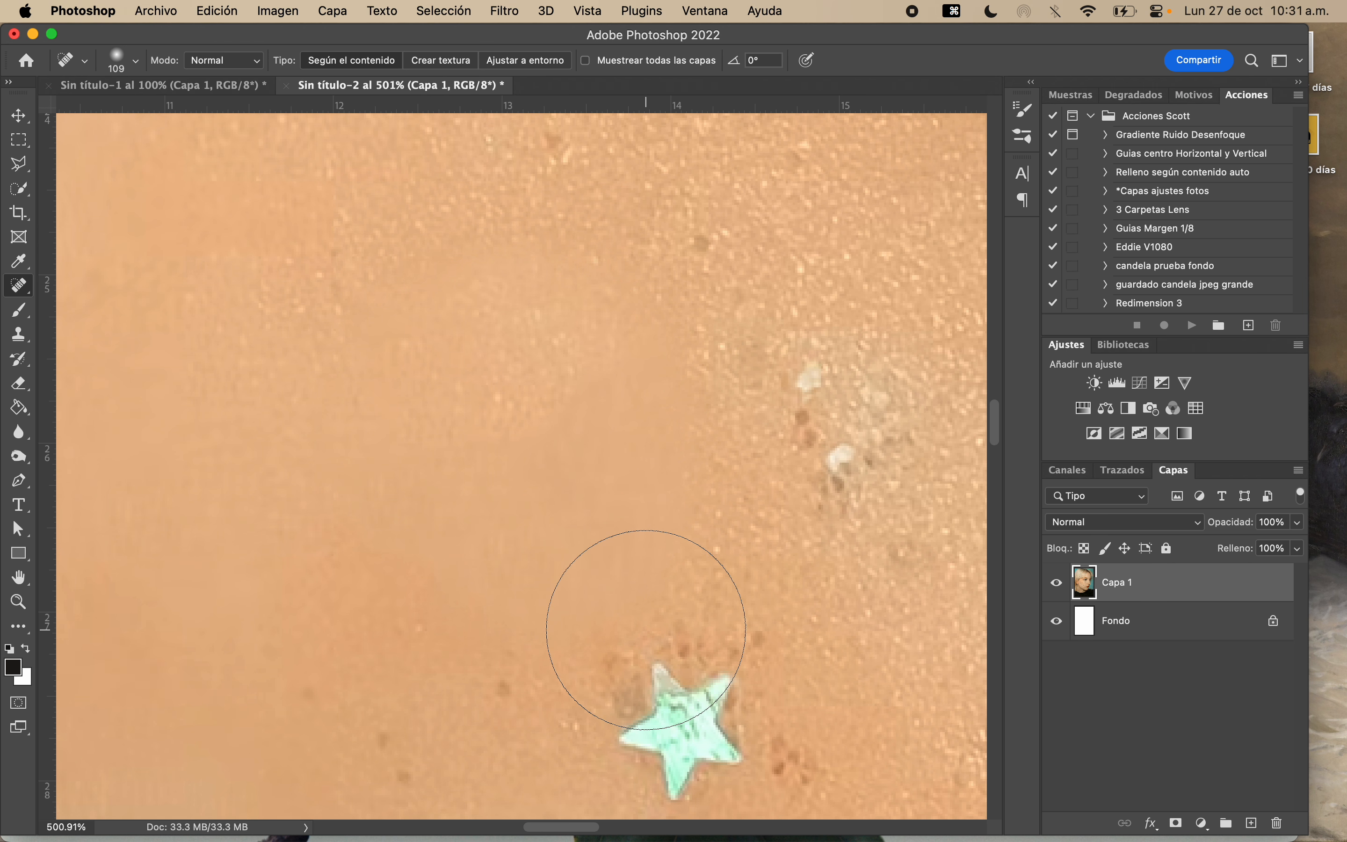
scroll(645, 641, down, 6)
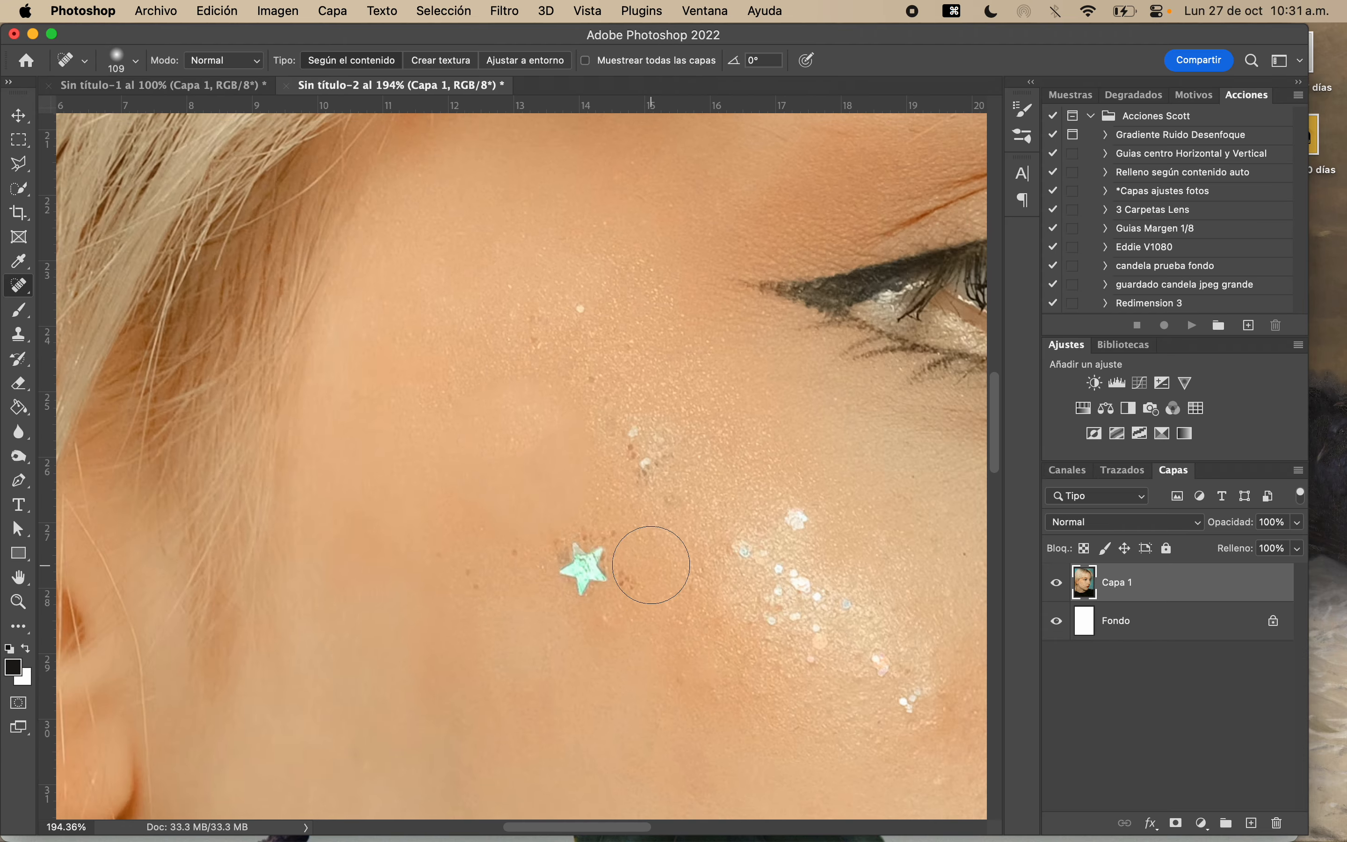
Heal the dark specks and white glitter dot higher on the cheek, toward the temple
scroll(537, 549, up, 3)
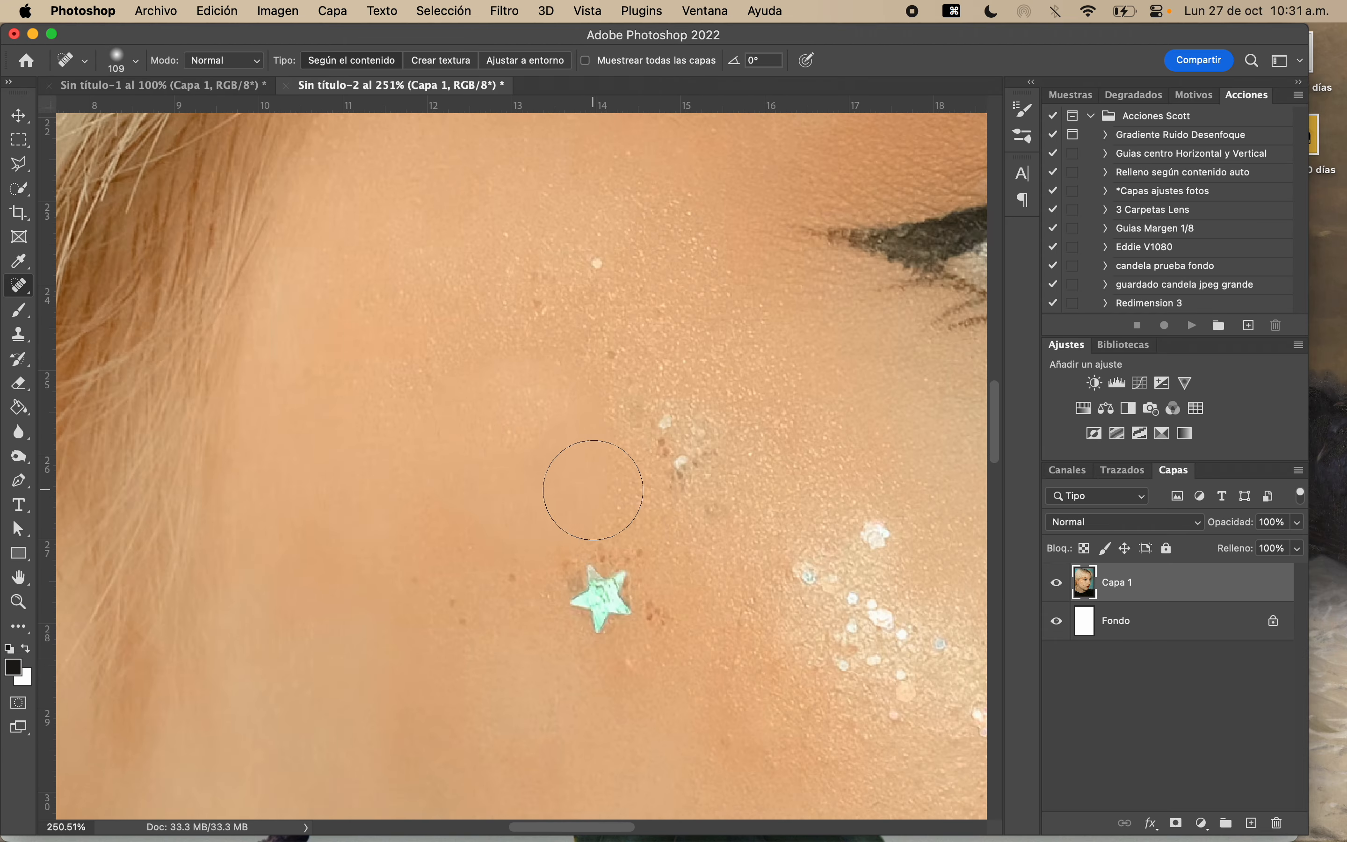
mouse_move(541, 304)
mouse_down()
mouse_move(538, 277)
mouse_move(551, 284)
mouse_up()
scroll(616, 421, down, 3)
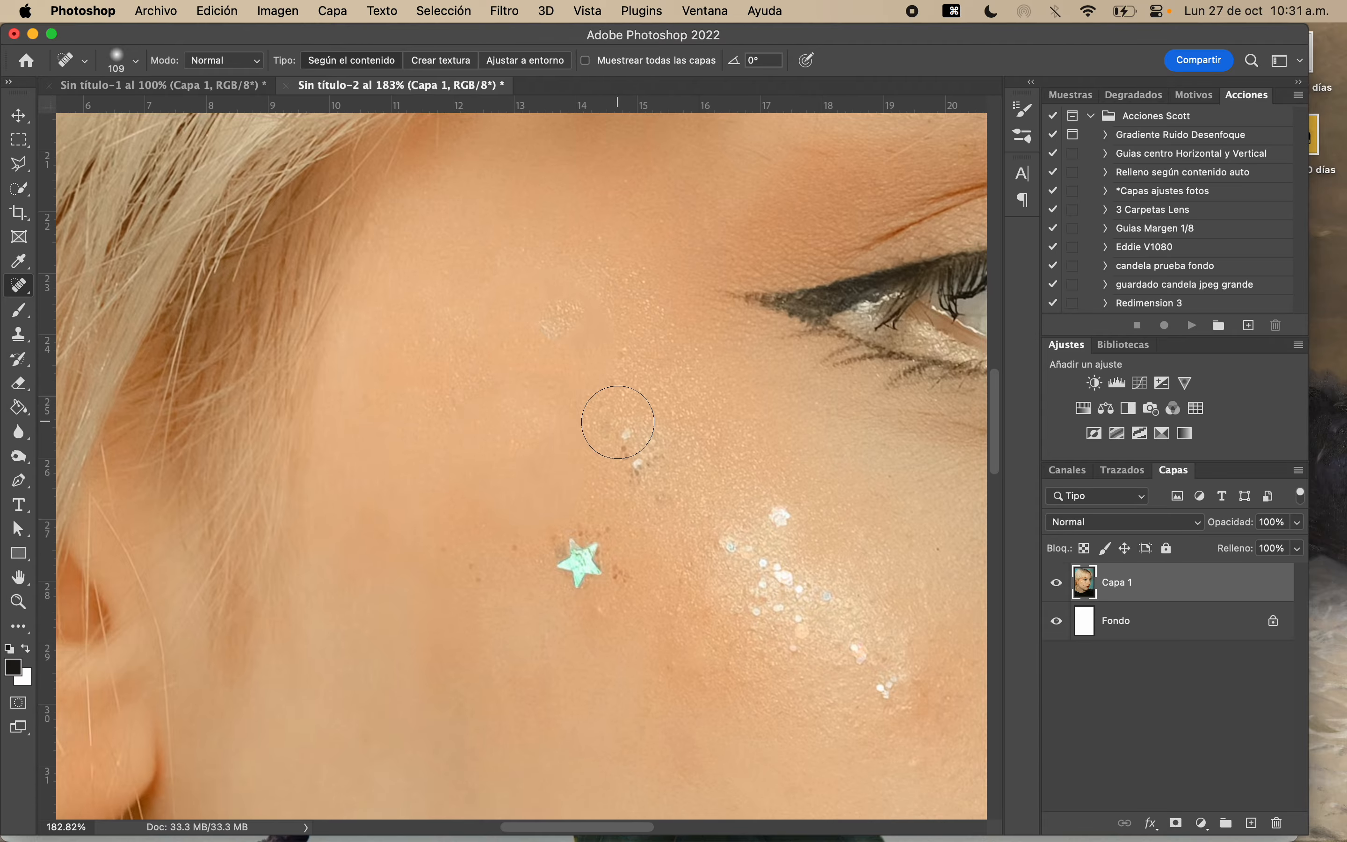
Paint another healing stroke over the smoothed patch above and beside the green star
scroll(617, 422, down, 3)
scroll(617, 421, up, 2)
scroll(618, 421, down, 2)
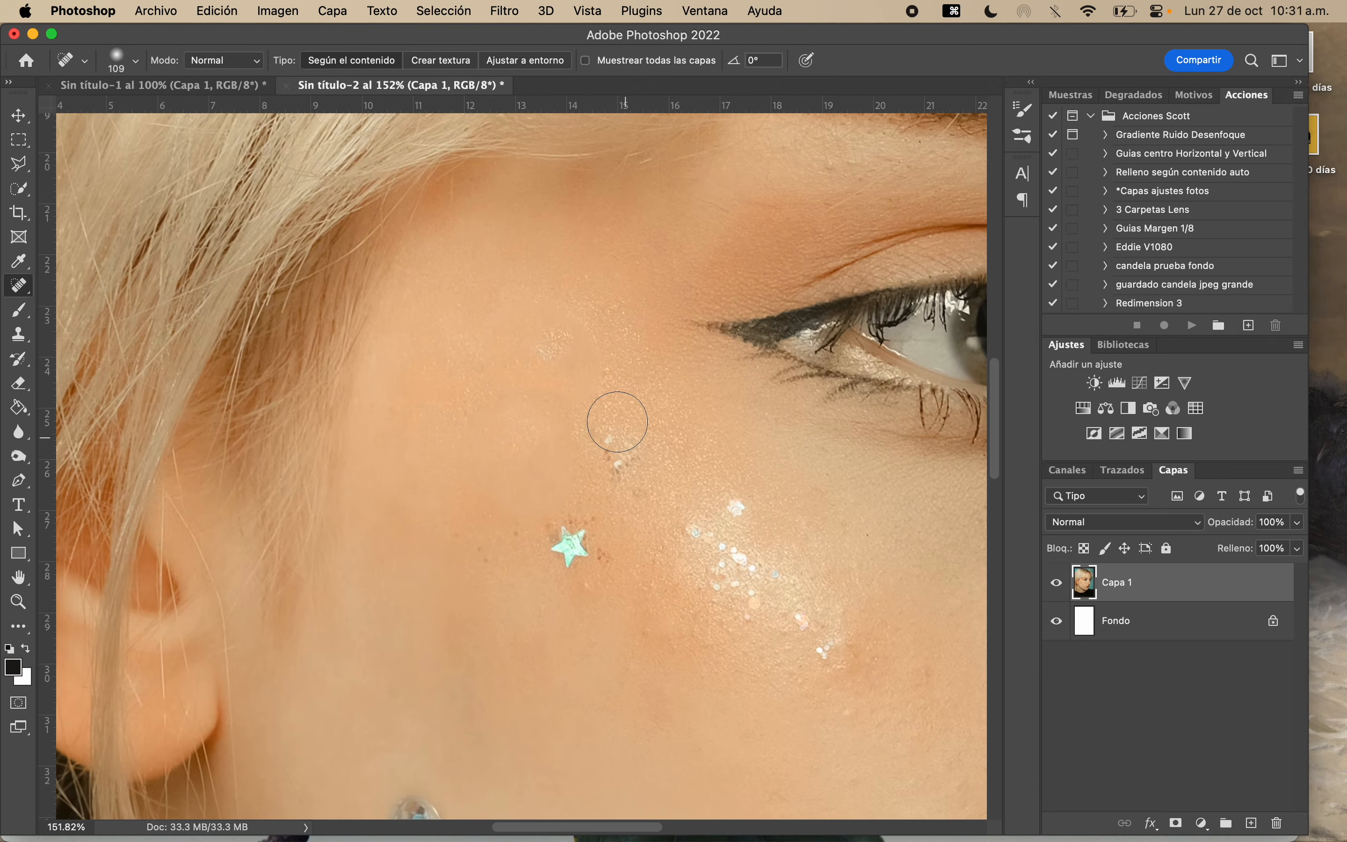
scroll(617, 422, up, 2)
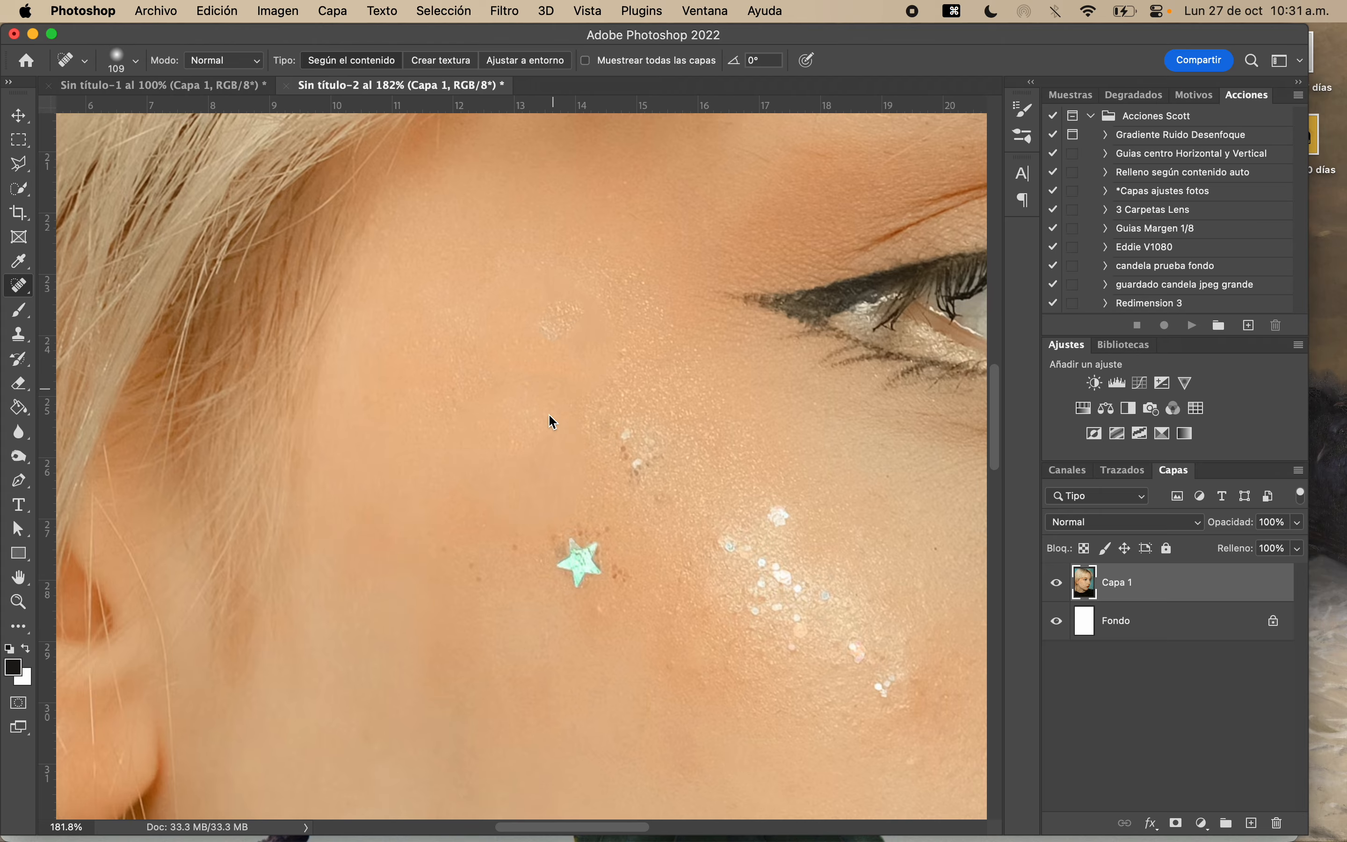
scroll(542, 436, up, 8)
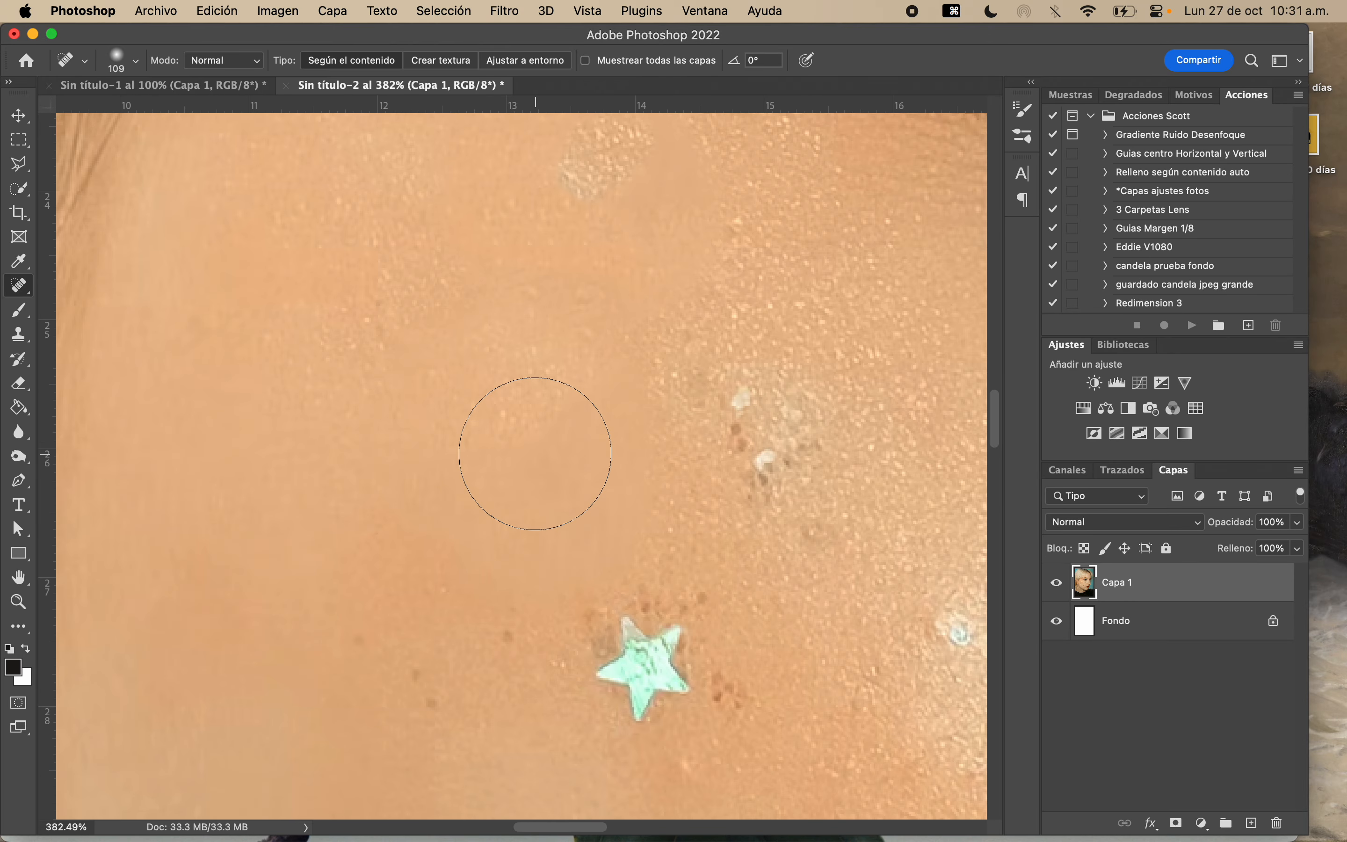
scroll(535, 453, down, 5)
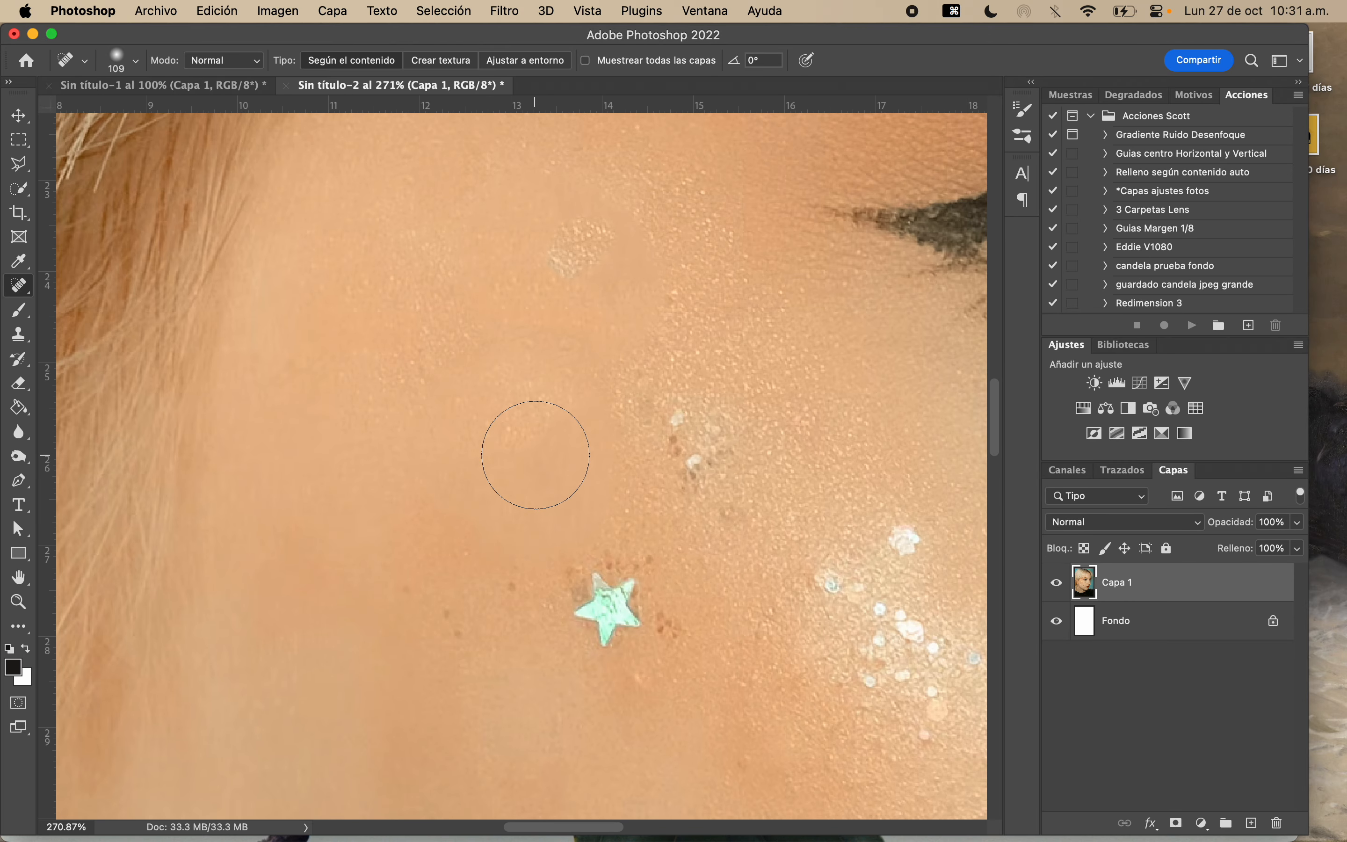
mouse_move(543, 406)
mouse_down()
mouse_move(484, 409)
mouse_move(480, 445)
mouse_up()
Examine the skin texture of the healed patch at high magnification and compare it with the surrounding cheek
scroll(460, 406, up, 5)
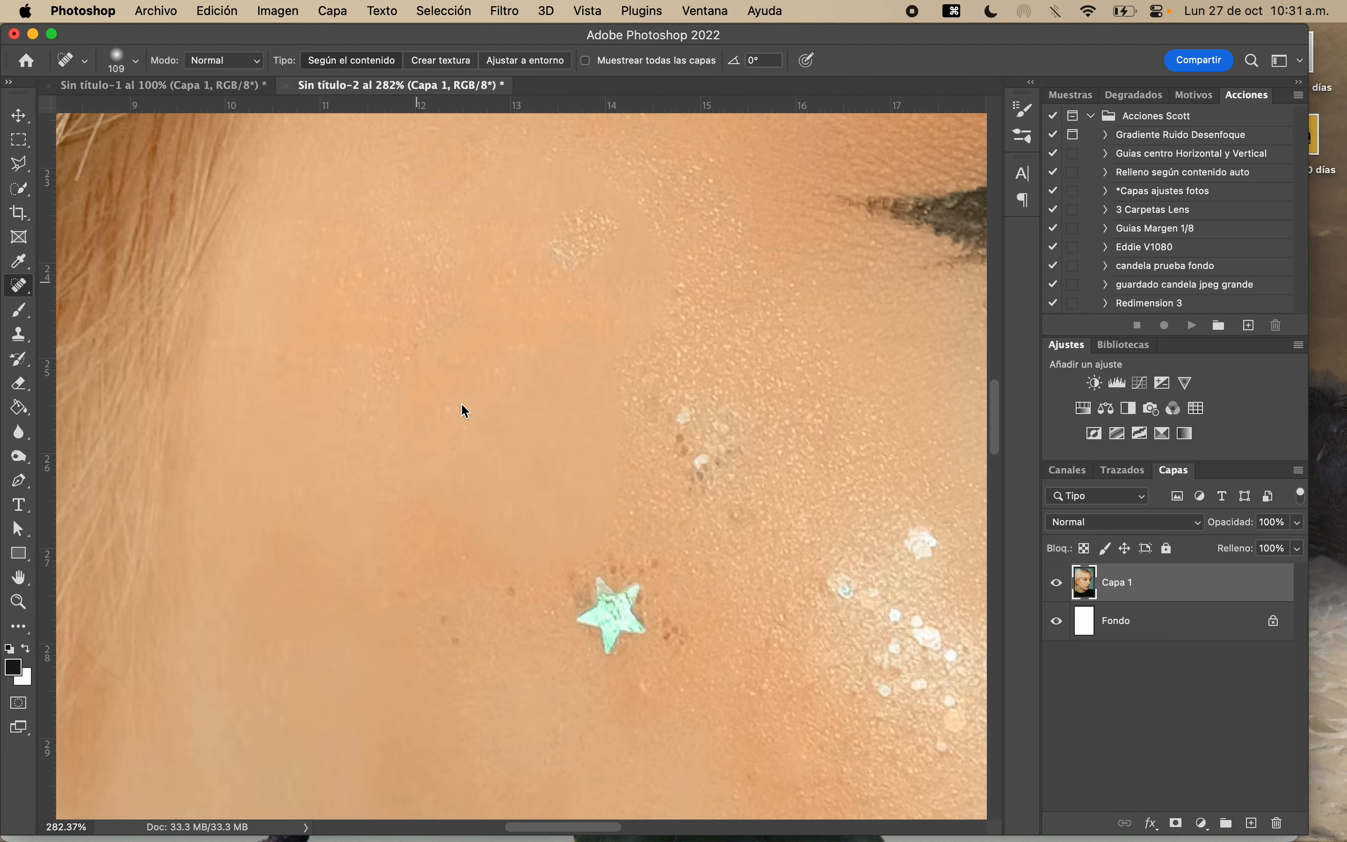
scroll(455, 426, up, 8)
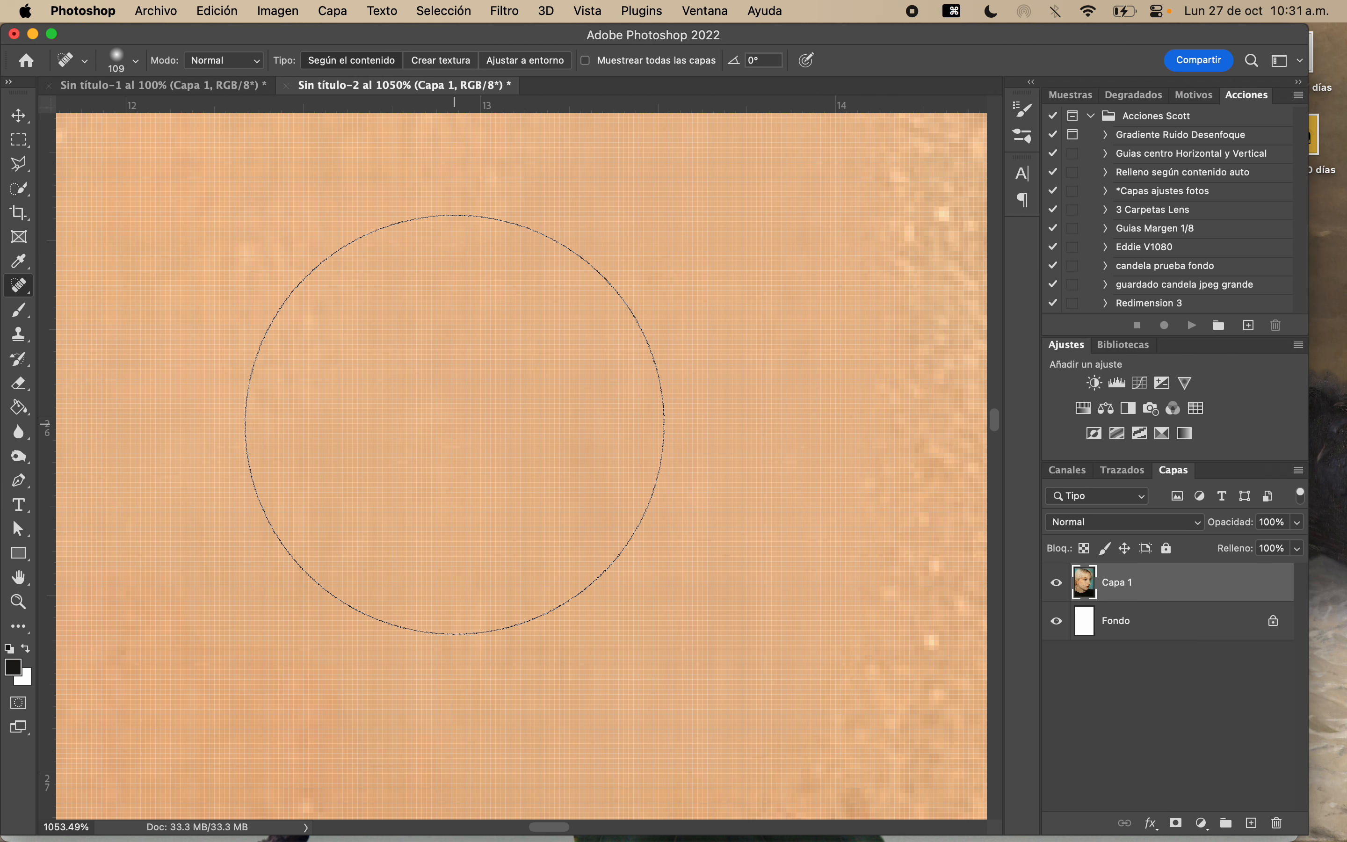
scroll(455, 426, up, 5)
scroll(455, 426, left, 4)
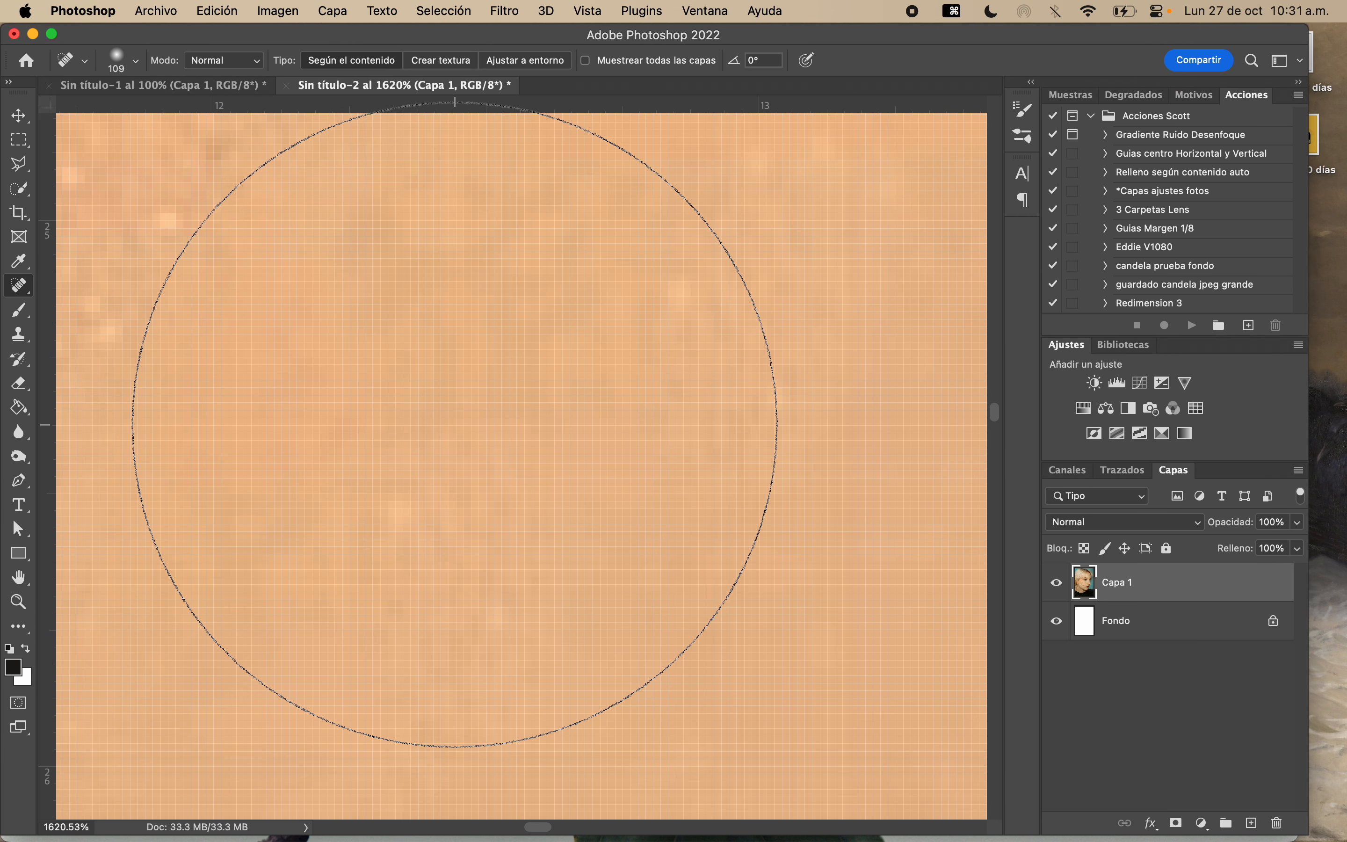
key(v)
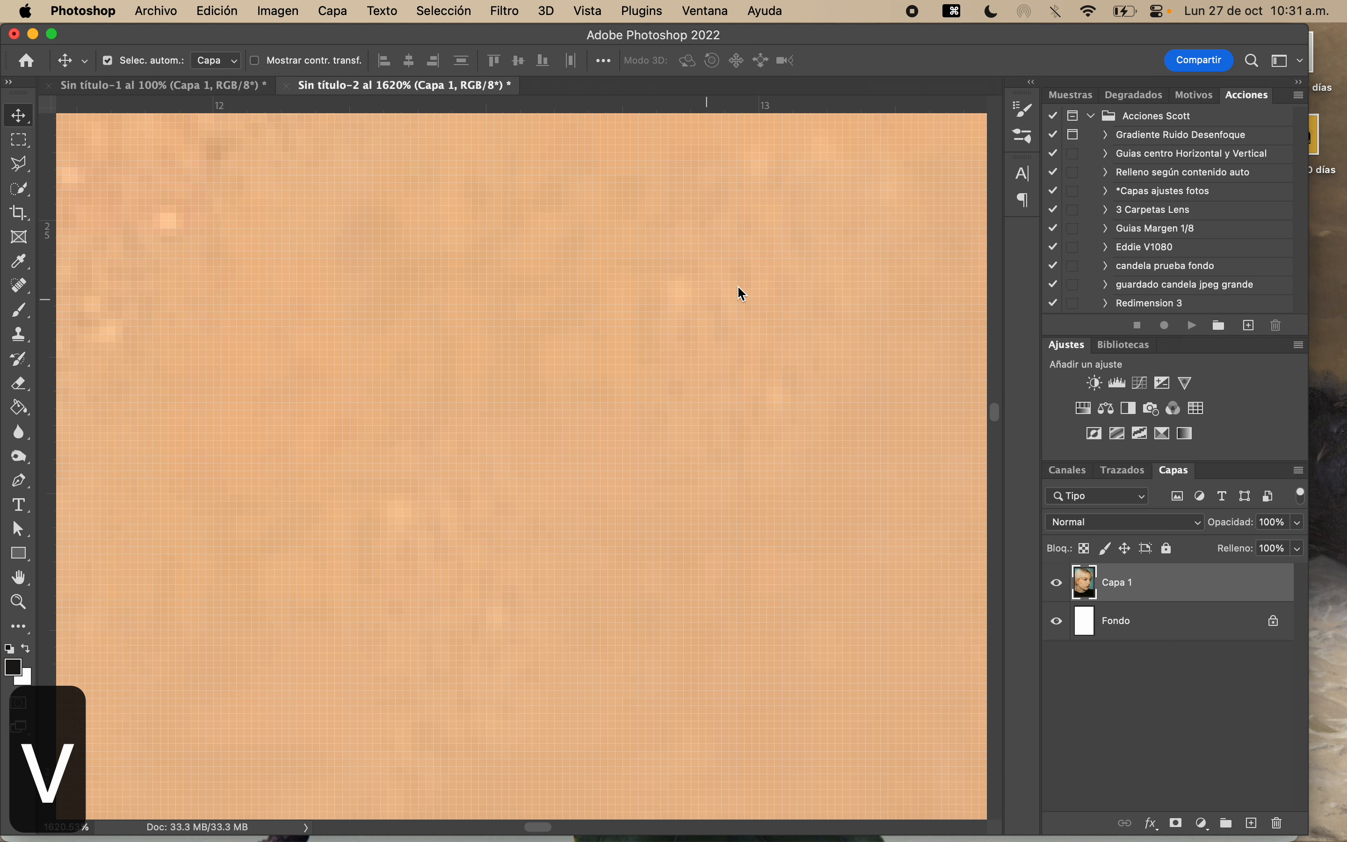
scroll(552, 527, down, 3)
scroll(552, 527, right, 4)
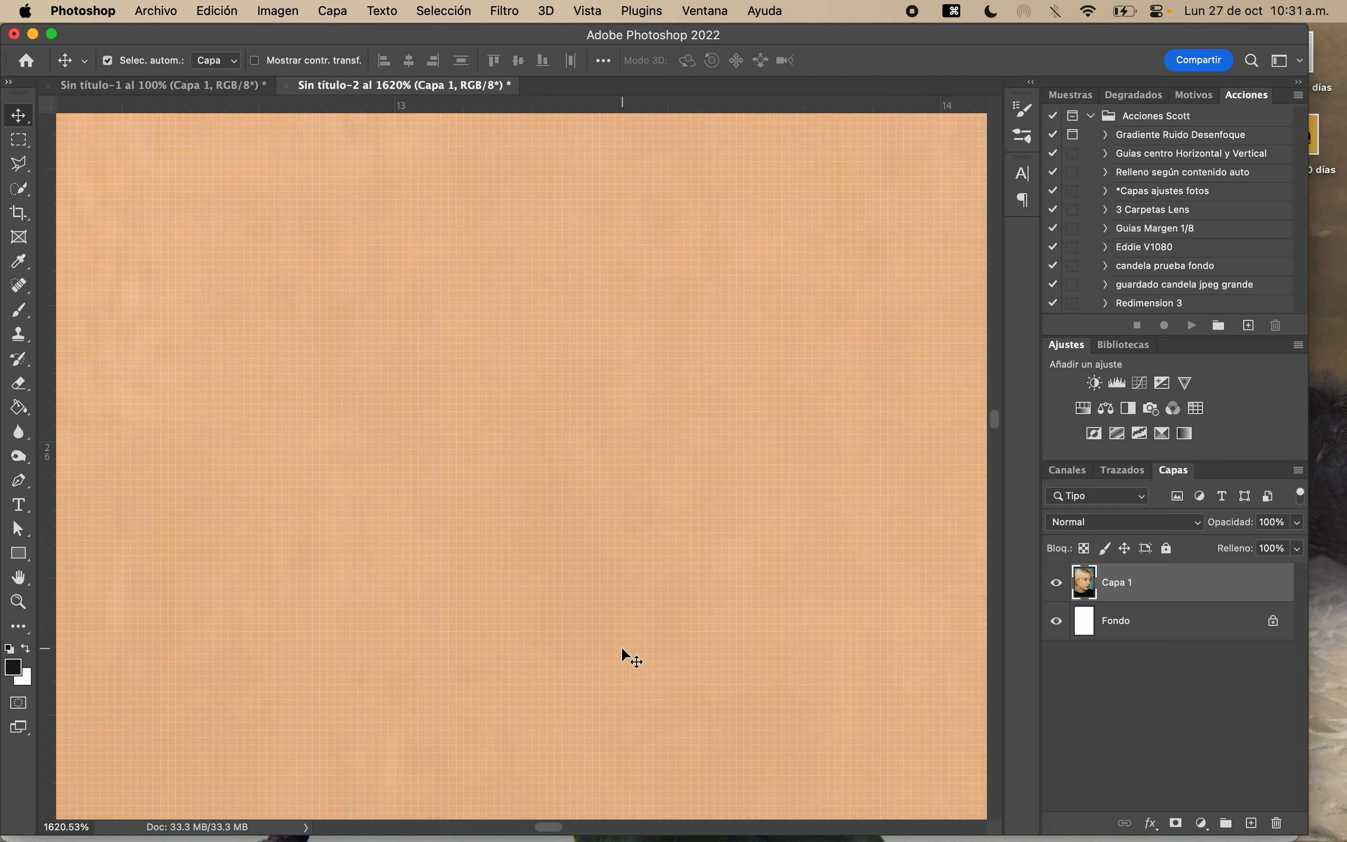
scroll(619, 658, down, 3)
scroll(619, 658, down, 8)
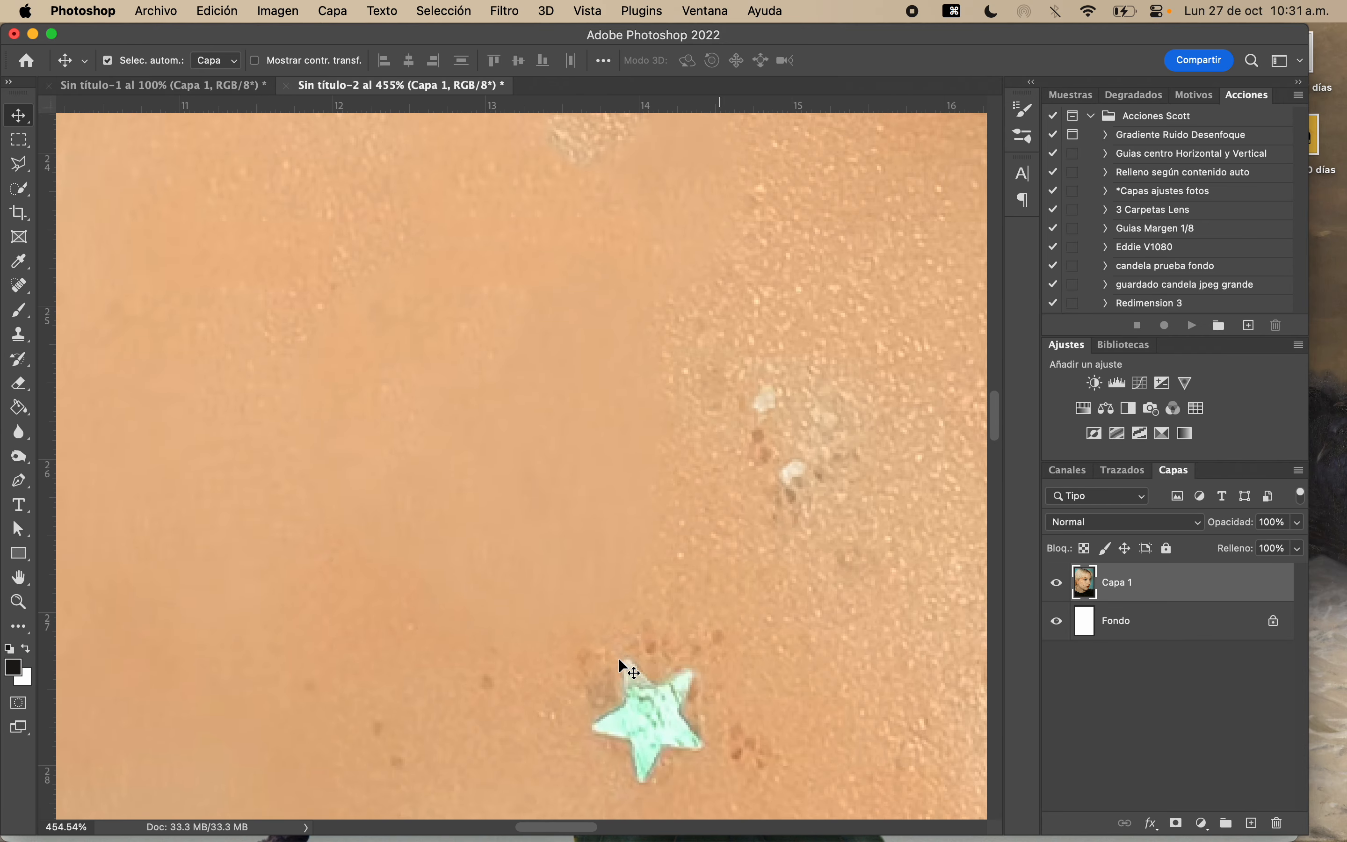
scroll(548, 423, down, 1)
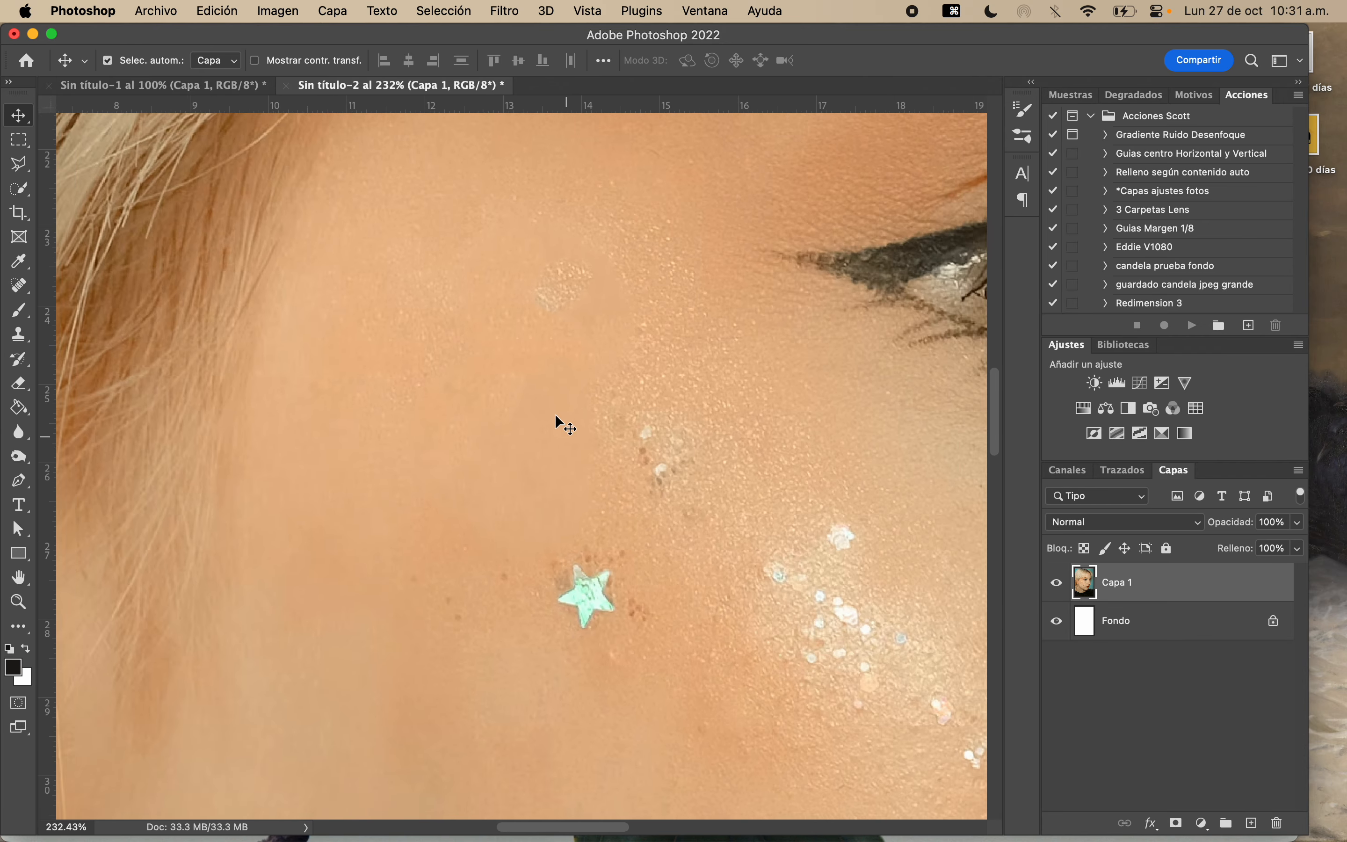
Undo the last two healing strokes on the upper cheek
key(super+z)
key(super+z)
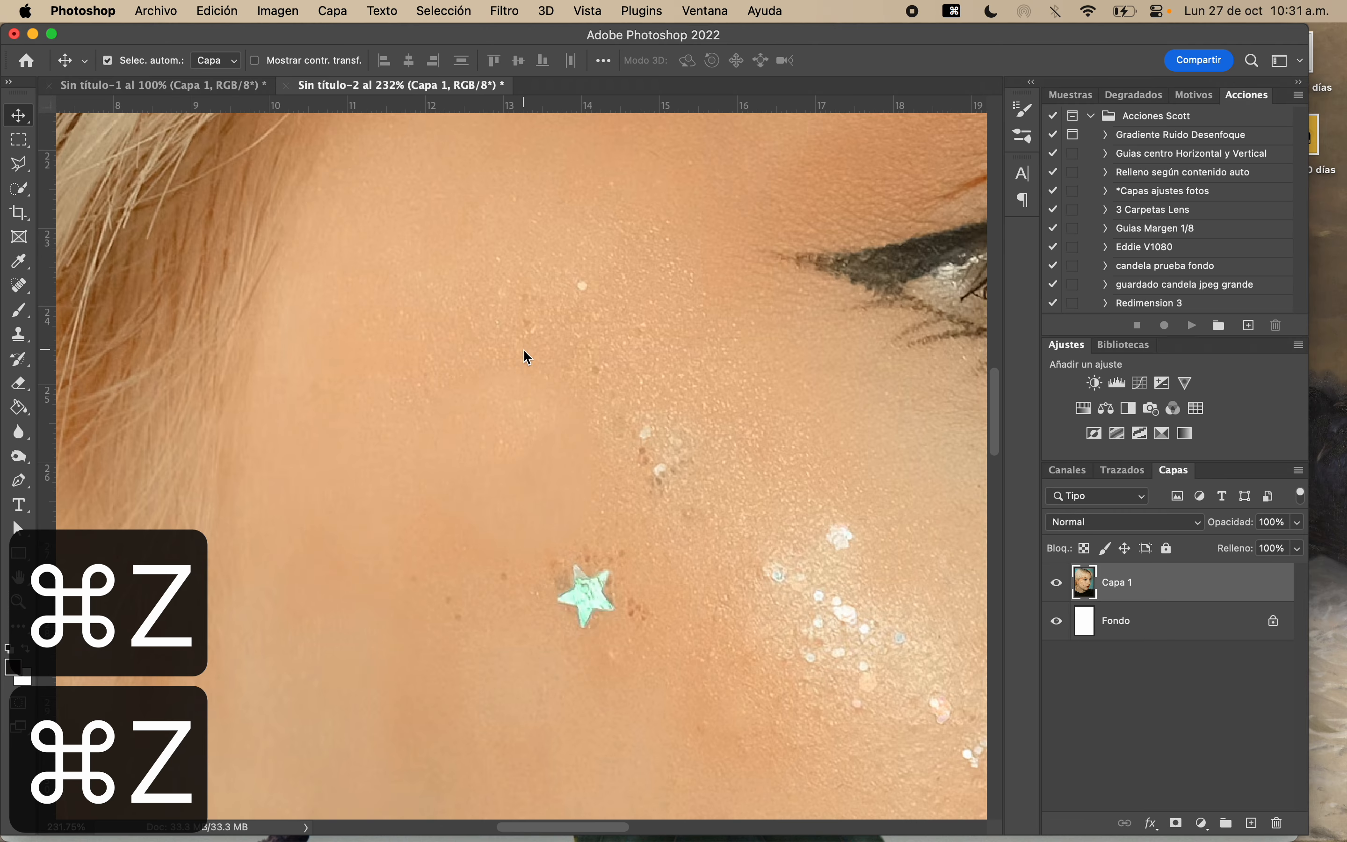
scroll(498, 339, down, 2)
scroll(498, 339, right, 1)
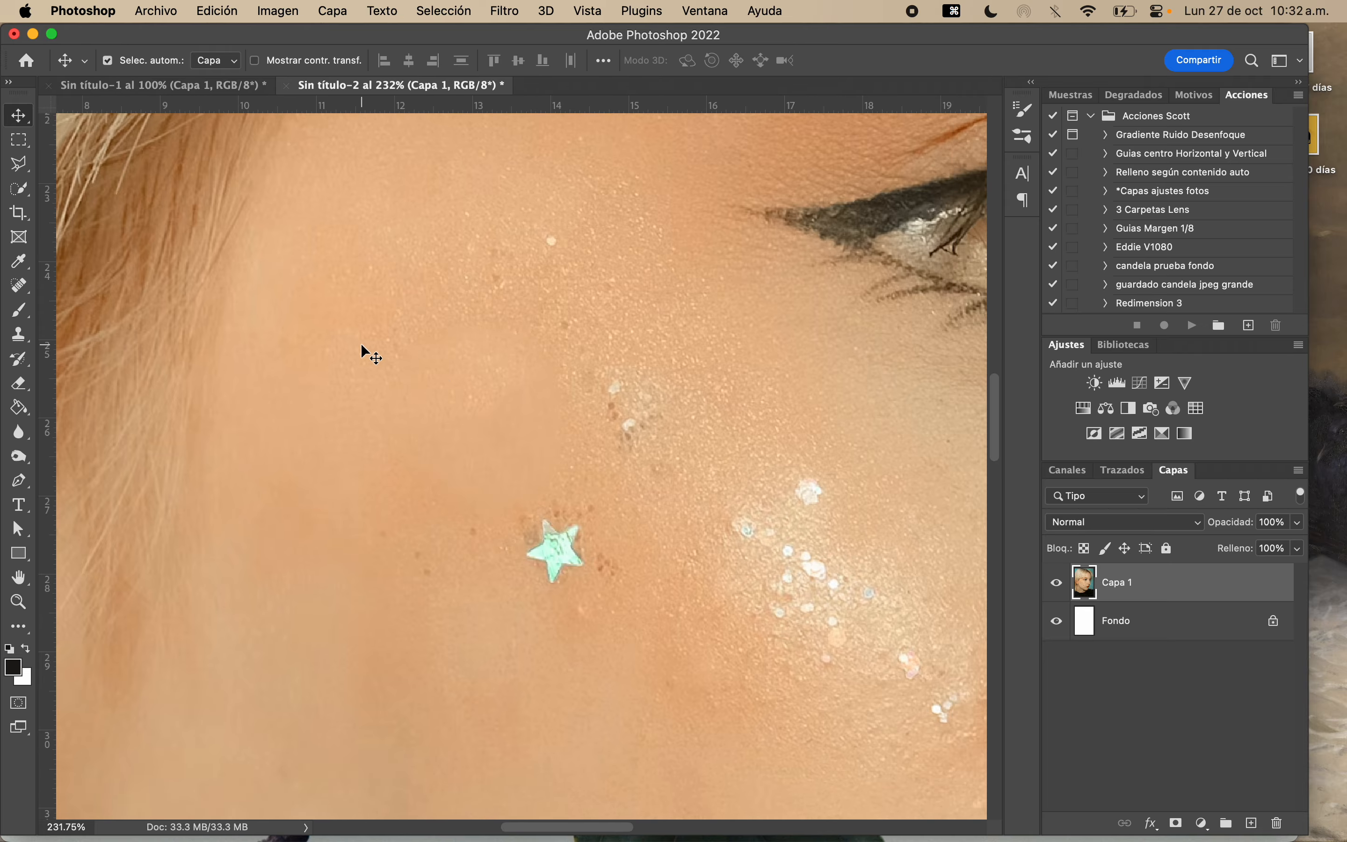
Set the Spot Healing Brush spacing to 150%
key(j)
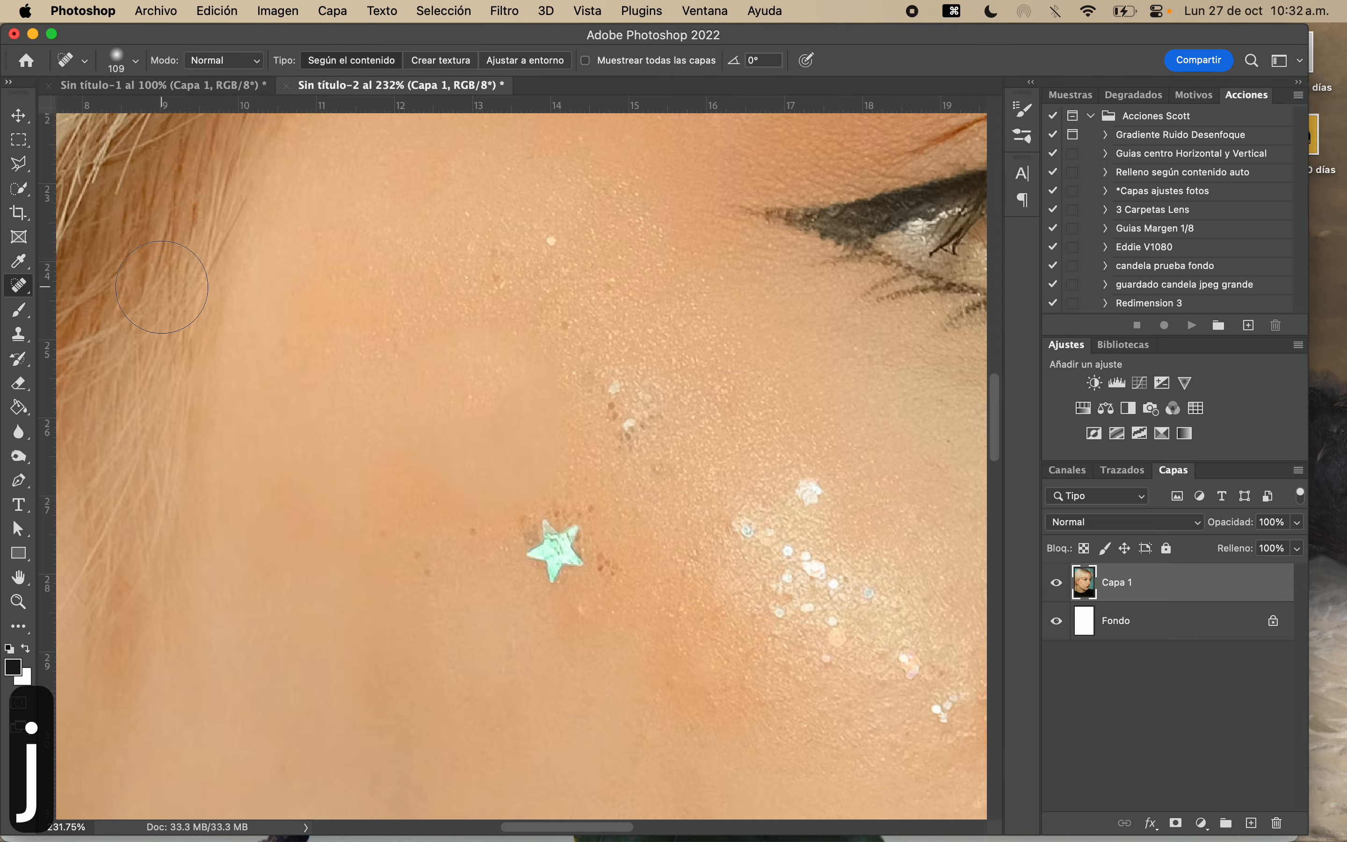
right_click(592, 313)
click(726, 432)
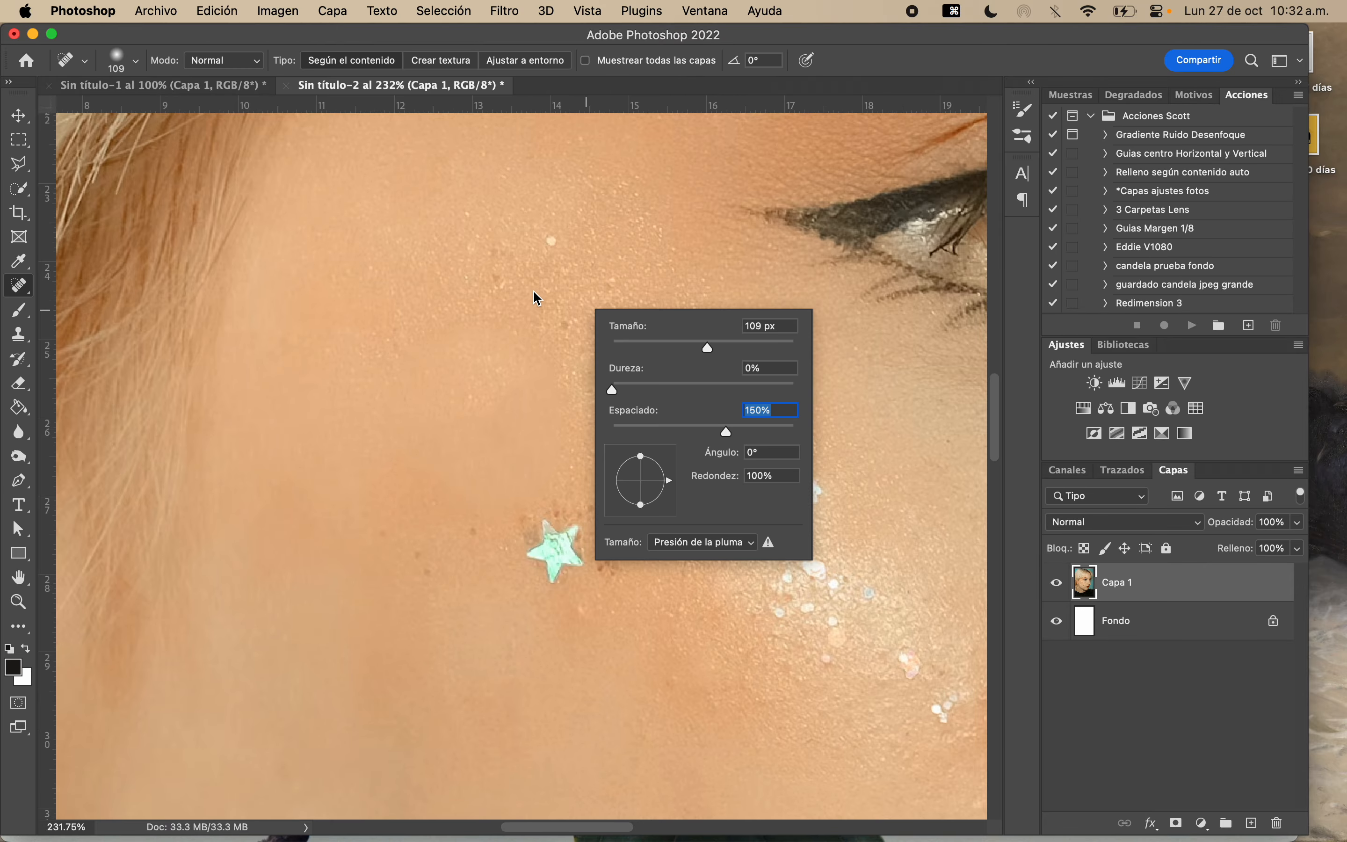
key(Return)
Apply single Spot Healing dabs across the smoothed patch above the green star to rework its skin texture
click(496, 367)
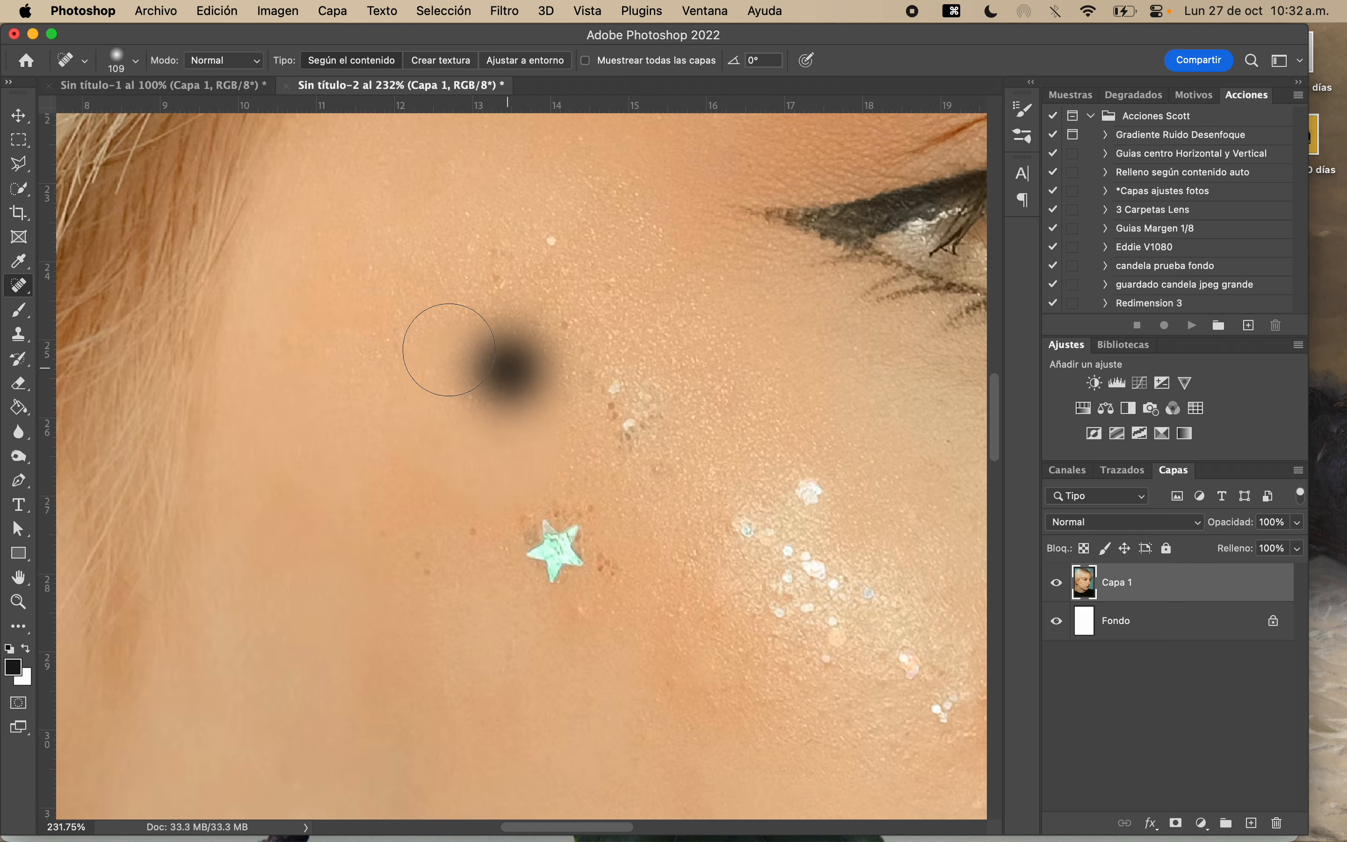
click(516, 358)
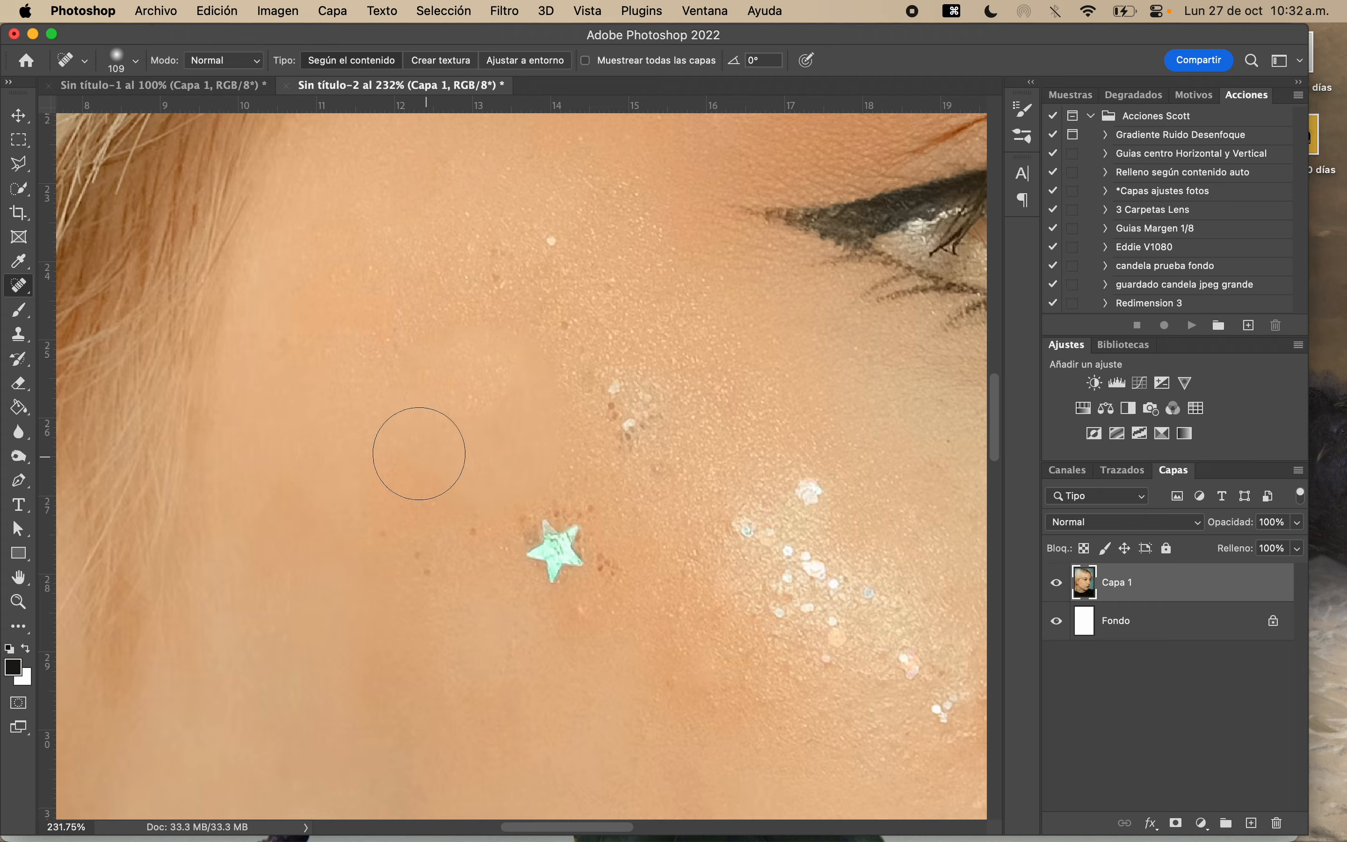
click(483, 344)
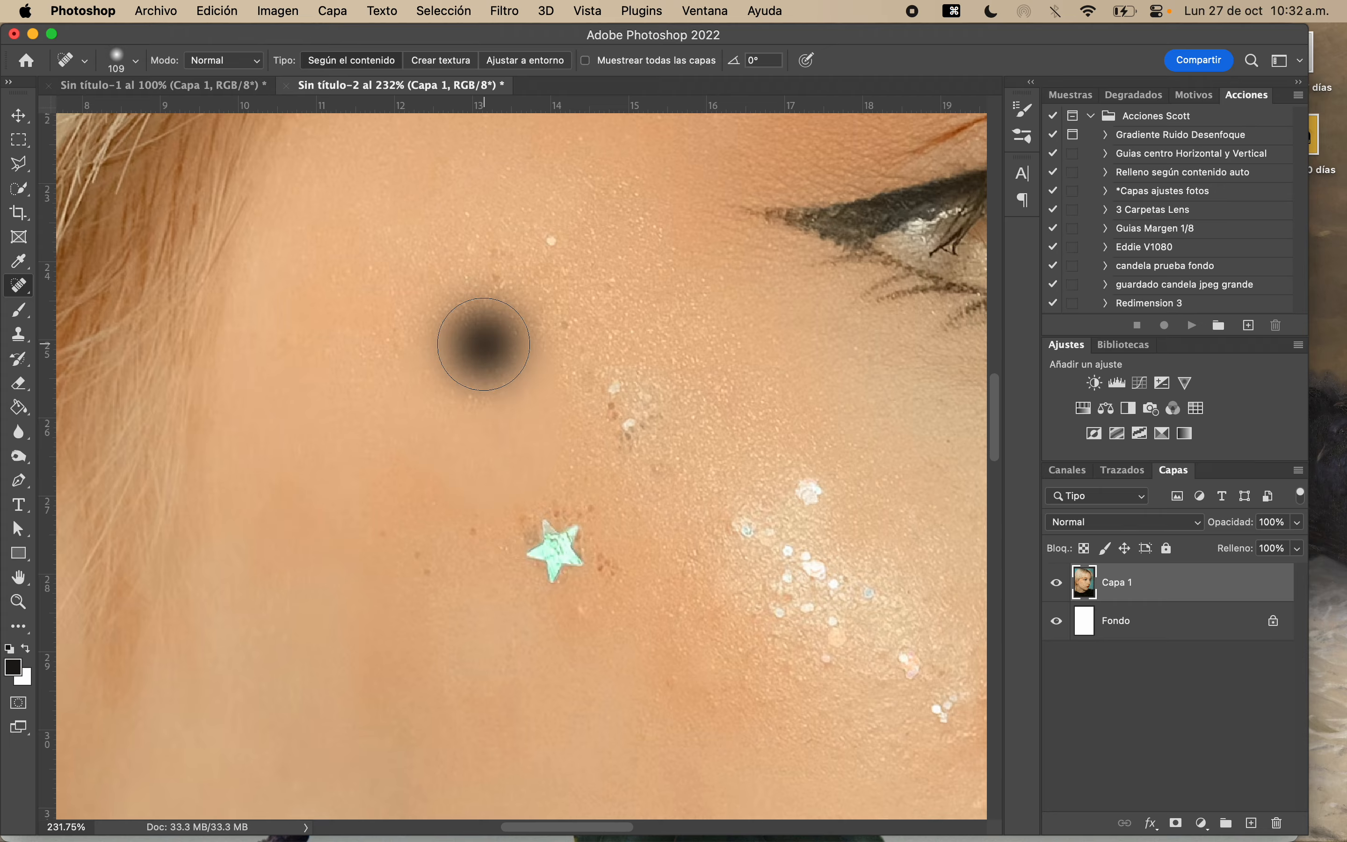
click(506, 387)
click(485, 374)
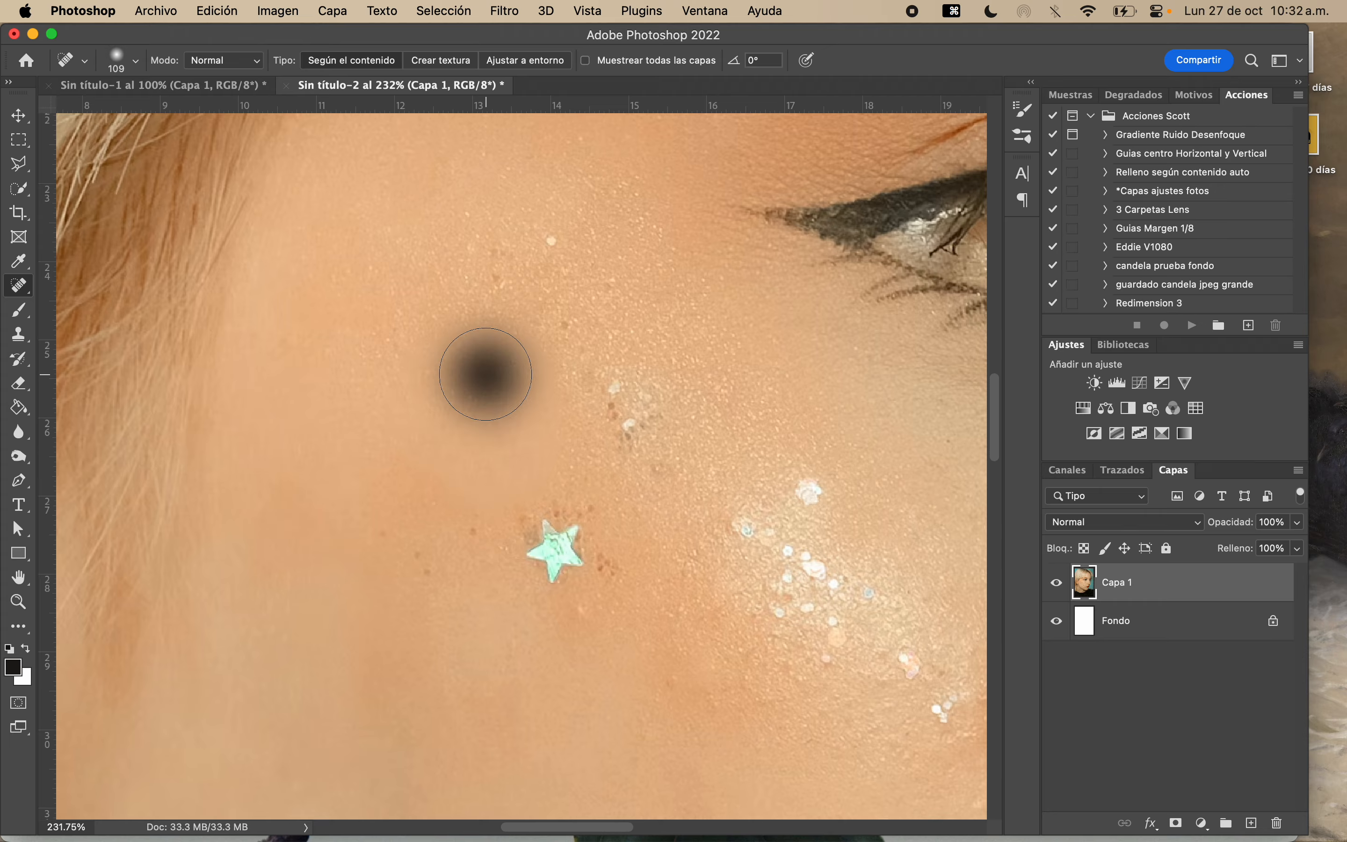
click(482, 379)
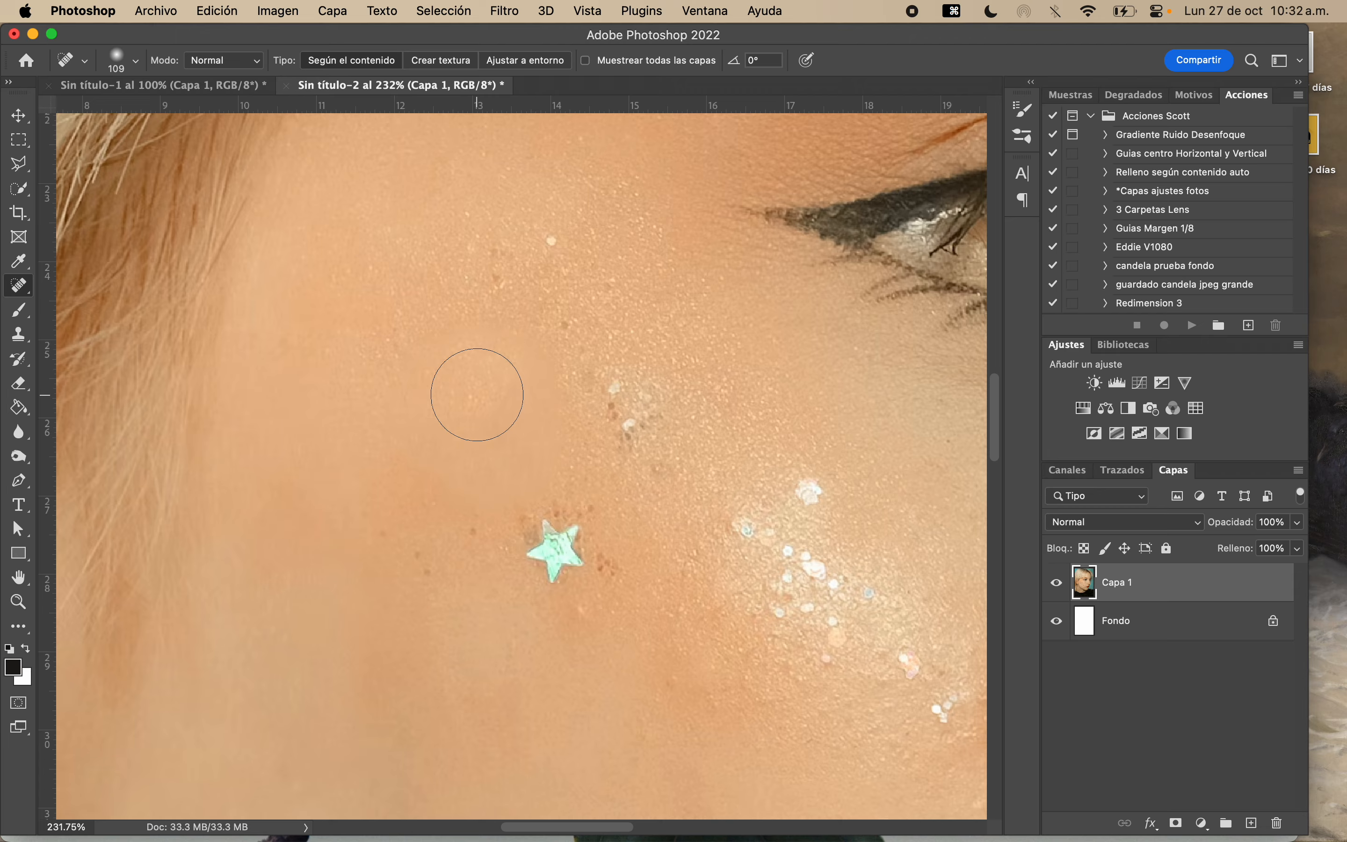
Heal the small dark specks on the cheek between the hair and the green star with single dabs
click(463, 536)
click(419, 558)
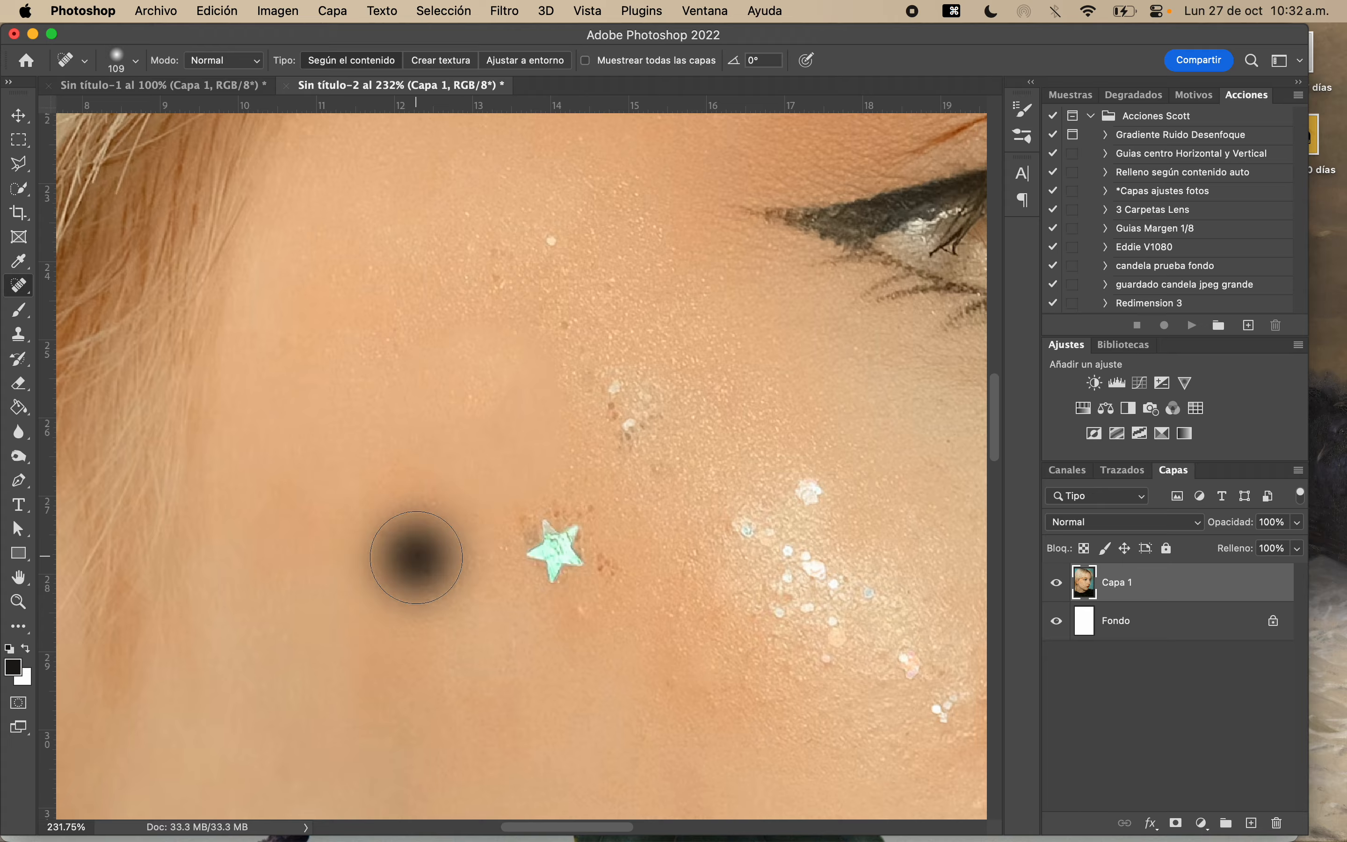
click(429, 575)
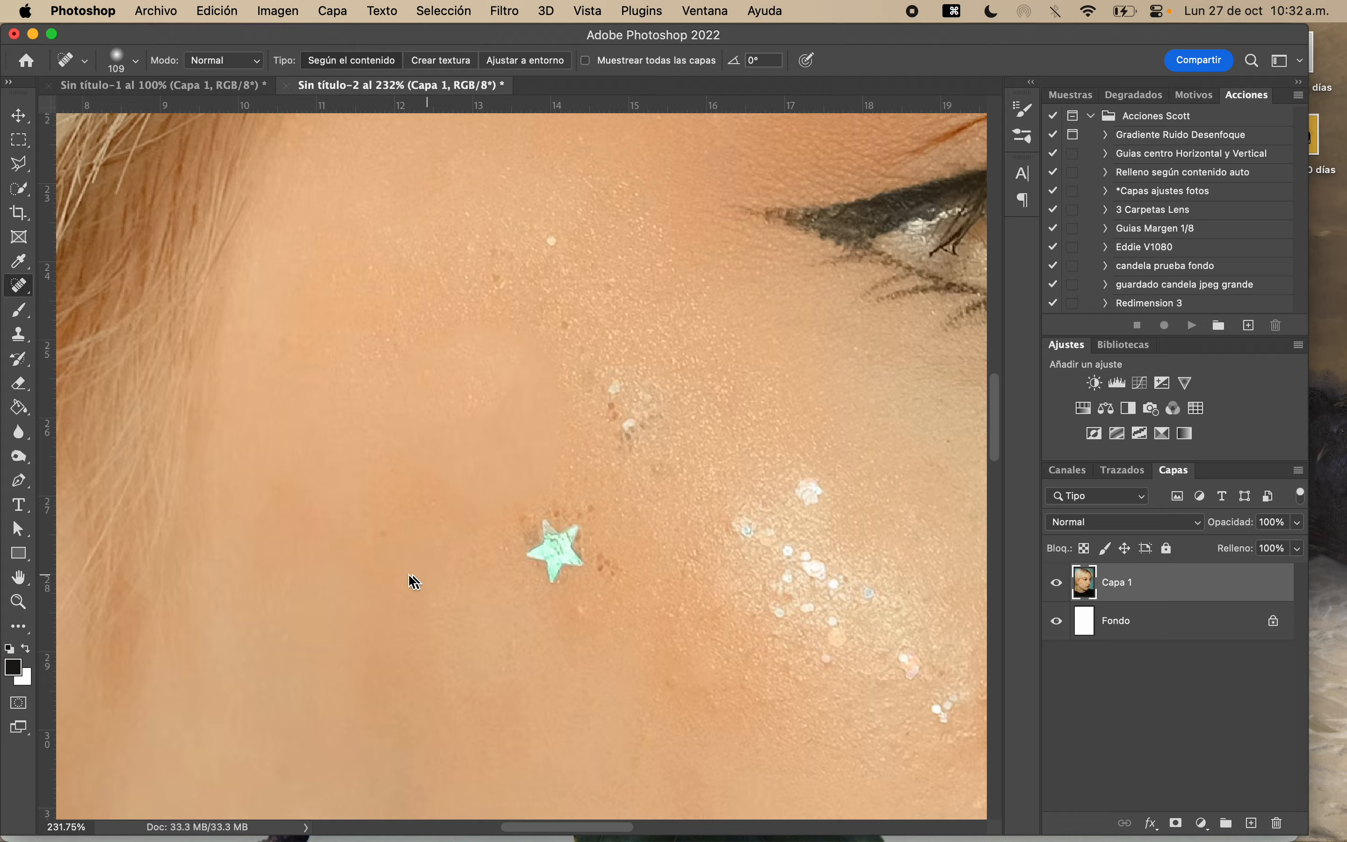
click(374, 535)
Undo all the healing on the cheek, keeping the original portrait layer Capa 1 in the document
key(super+z)
key(super+z)
key(super+z)
key(super+z)
key(super+z)
key(super+z)
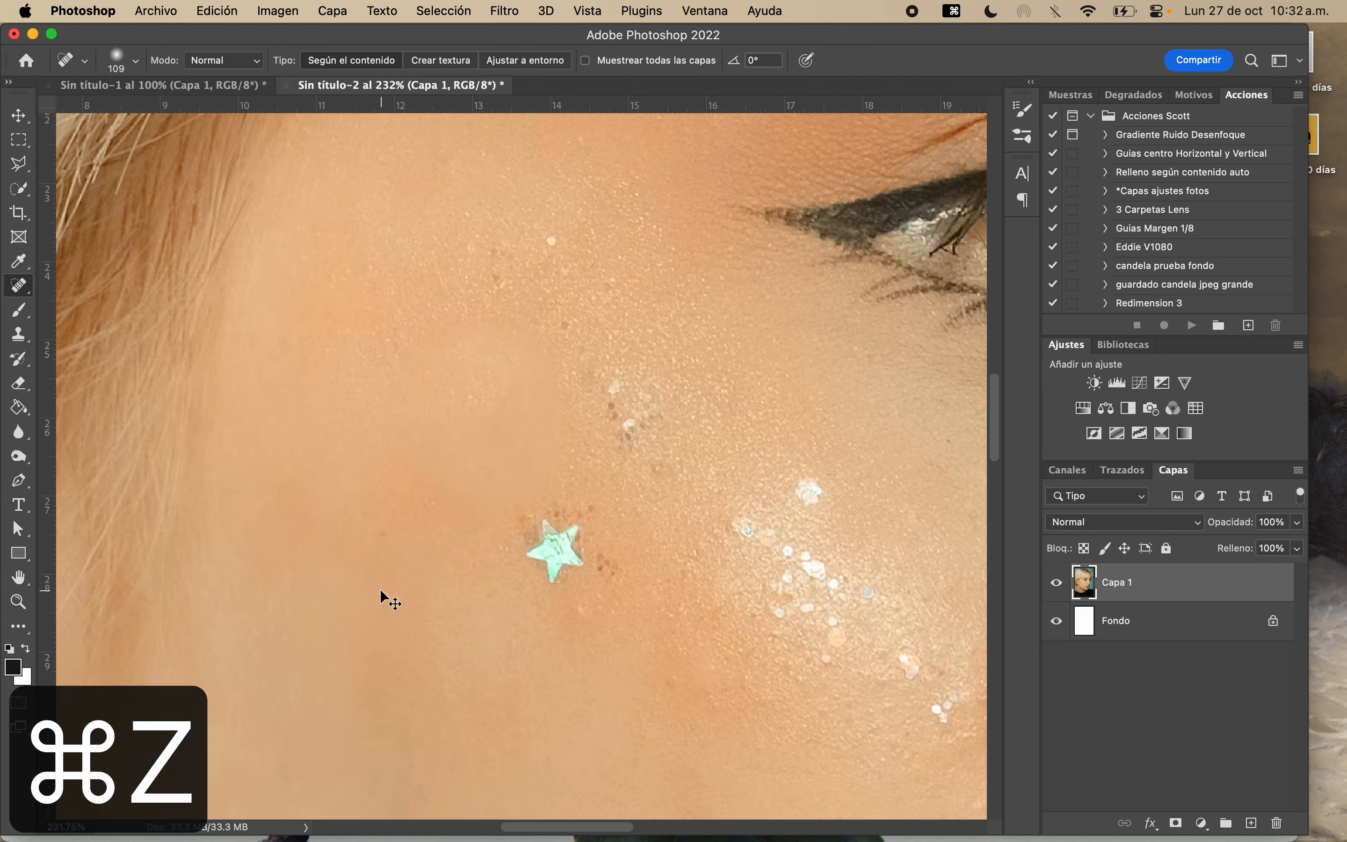
key(super+z)
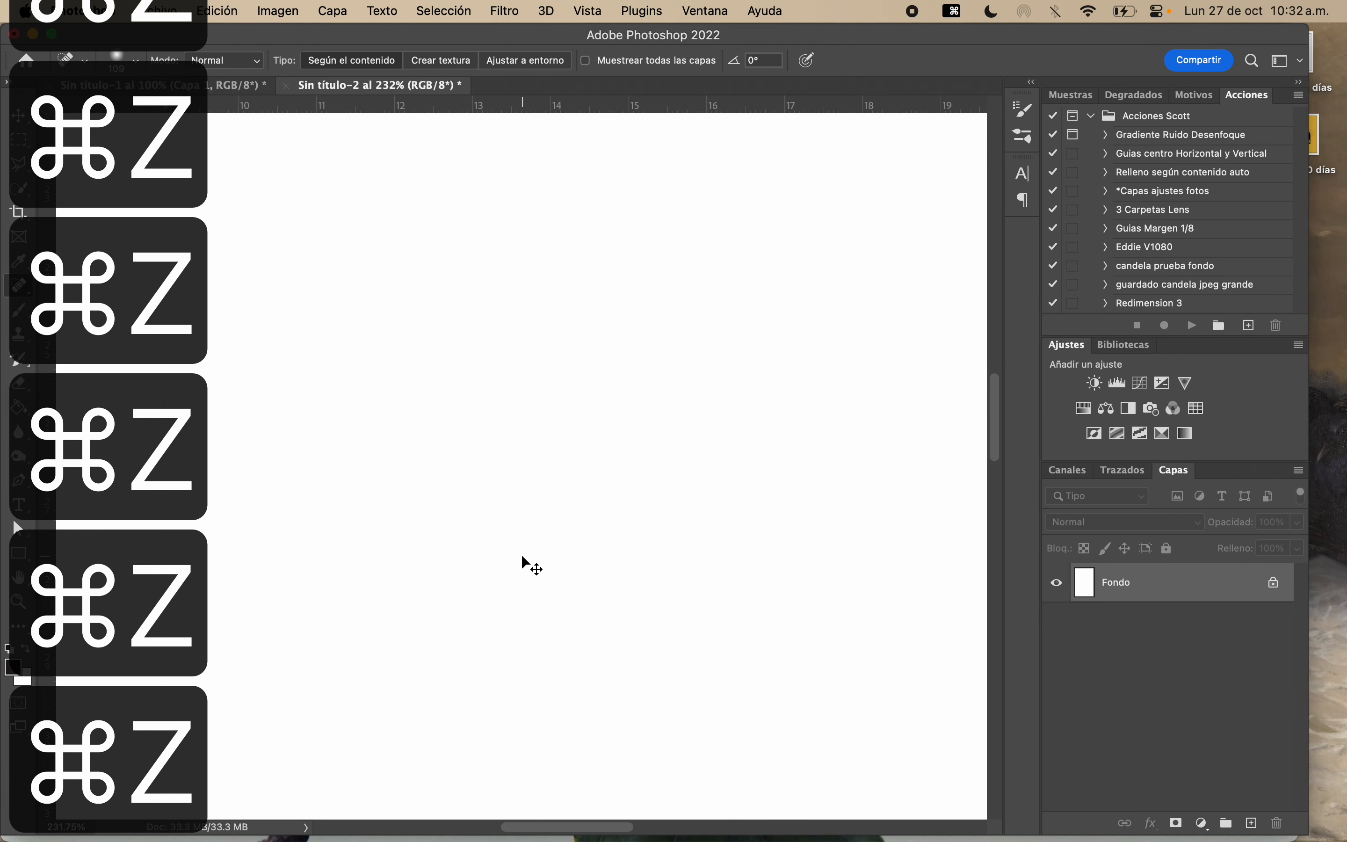
key(shift+super+z)
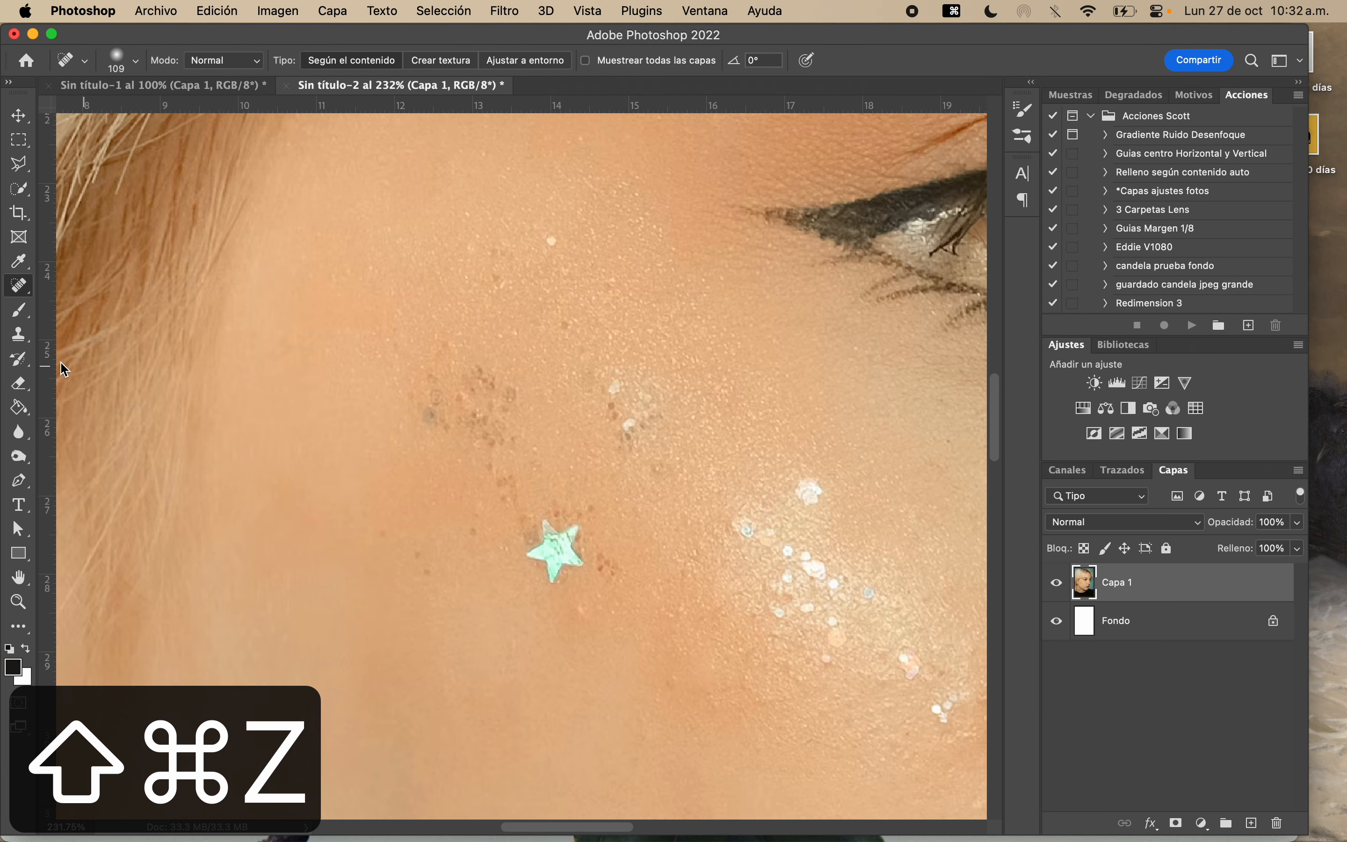
Switch to the Healing Brush and check its size, hardness and spacing settings
click(22, 294)
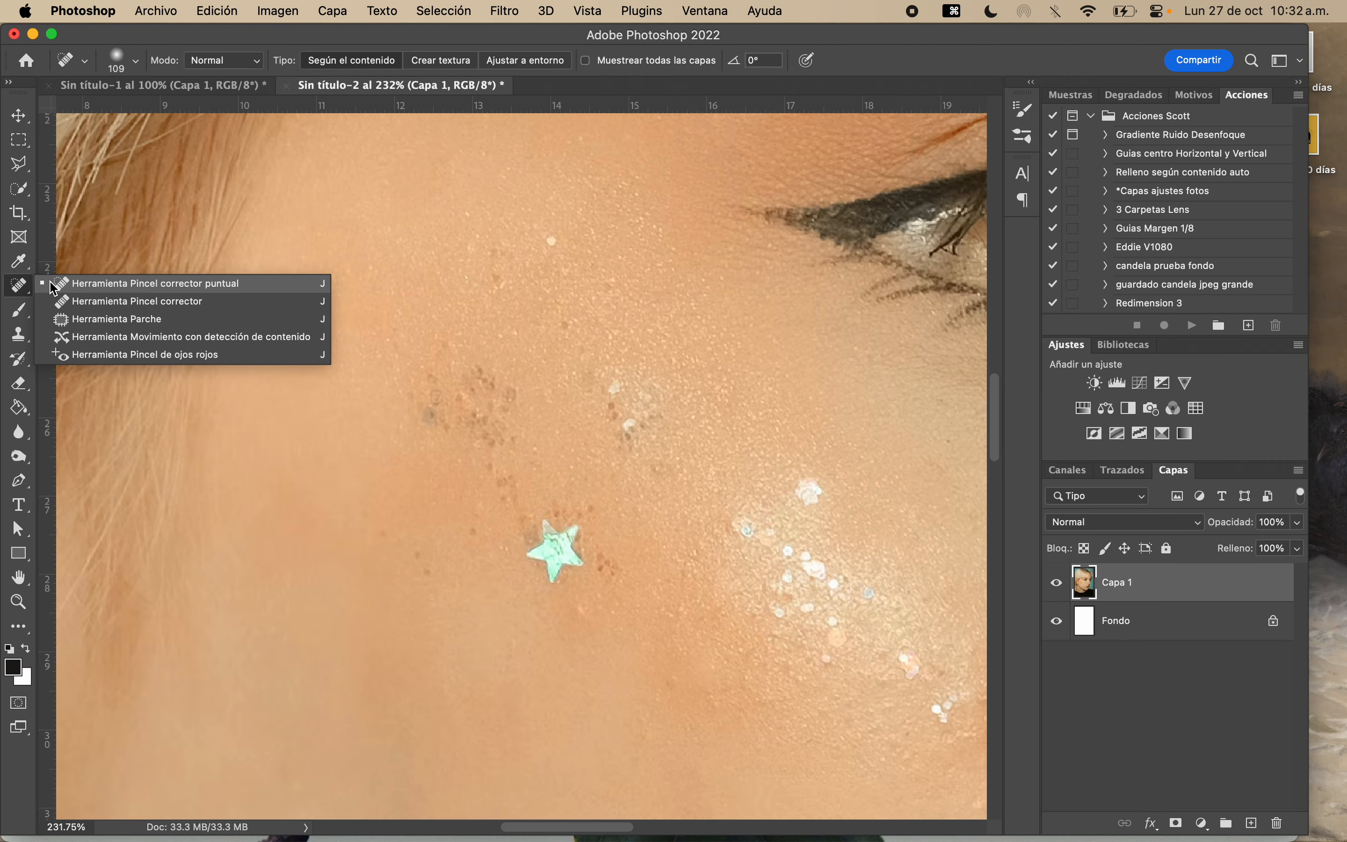
click(82, 302)
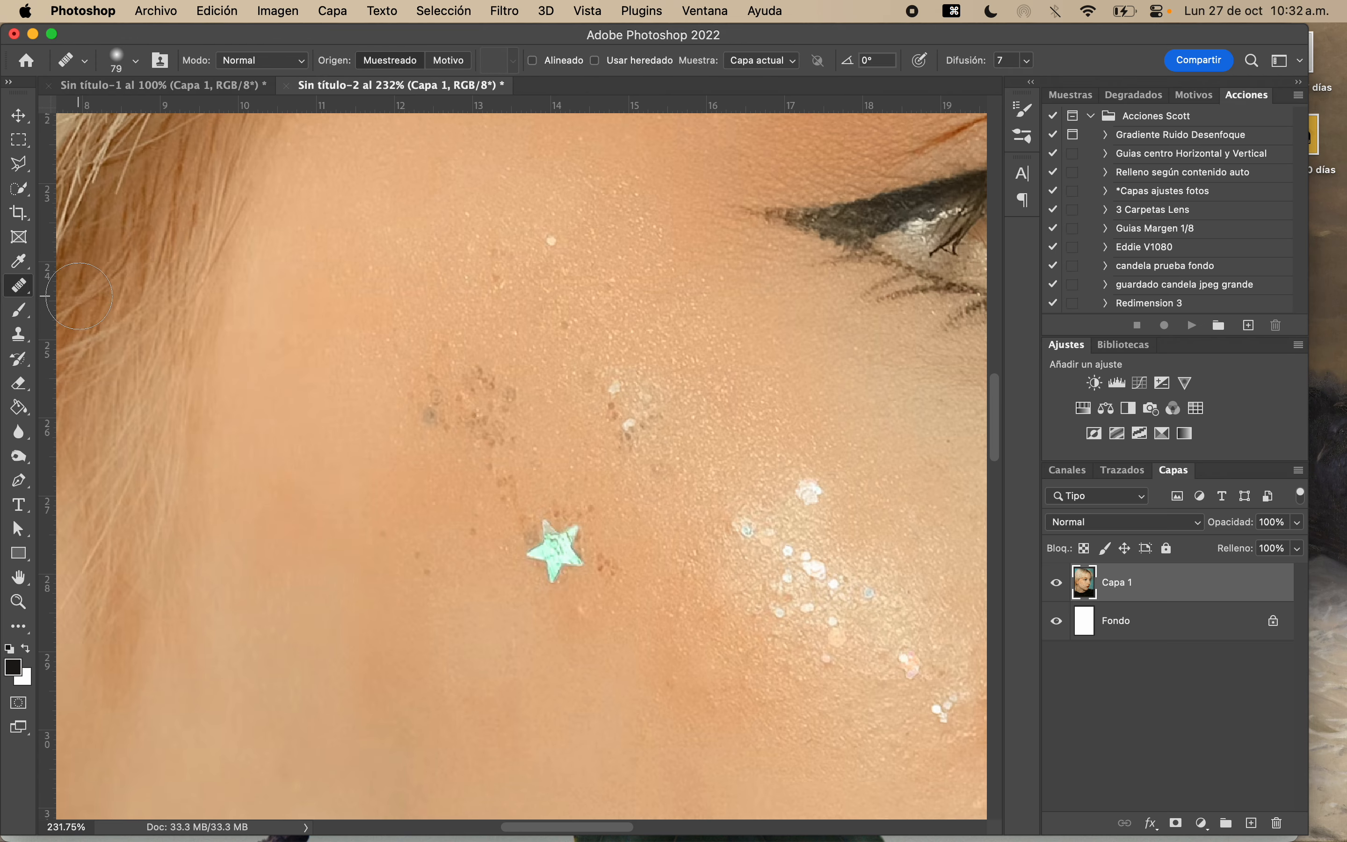
right_click(463, 396)
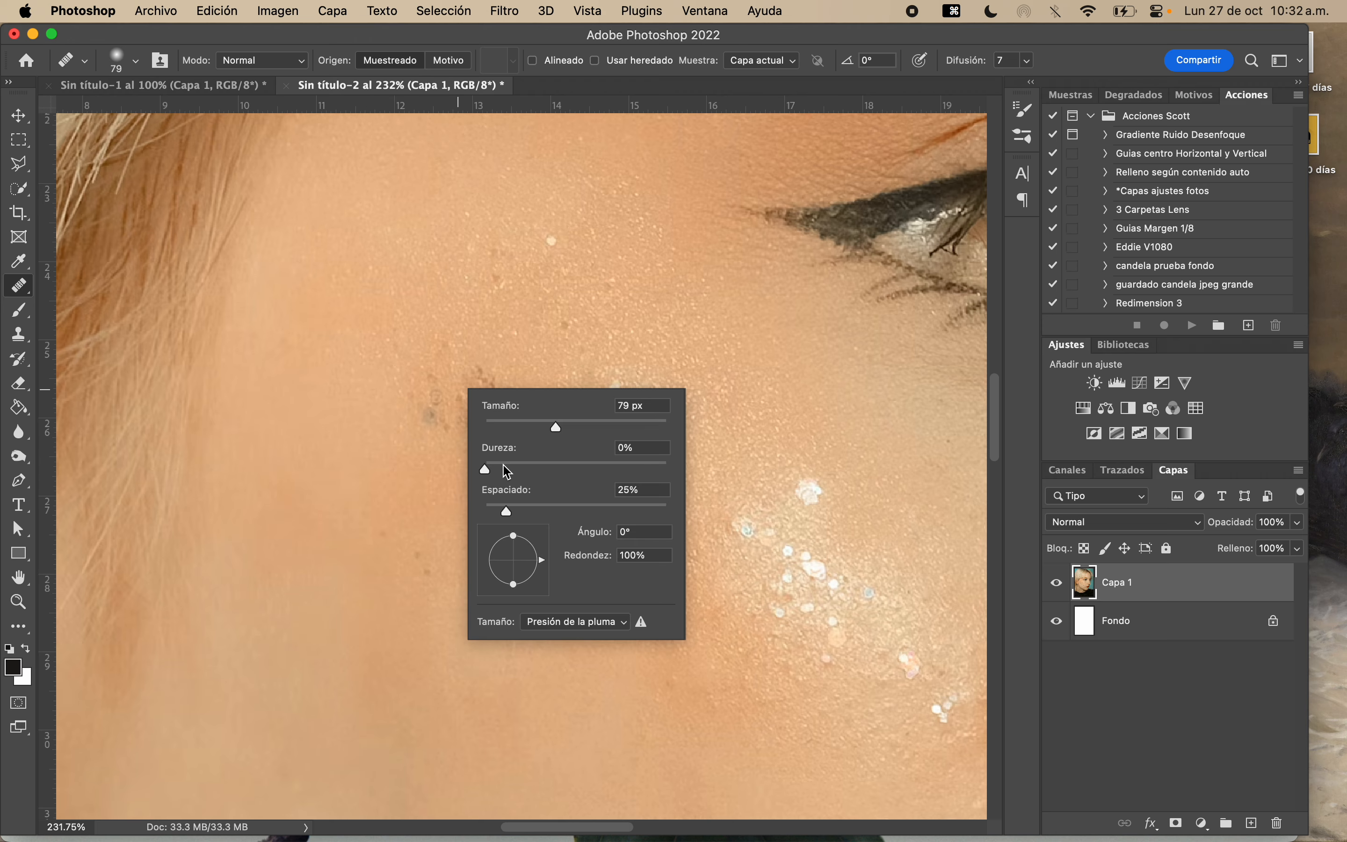
click(446, 50)
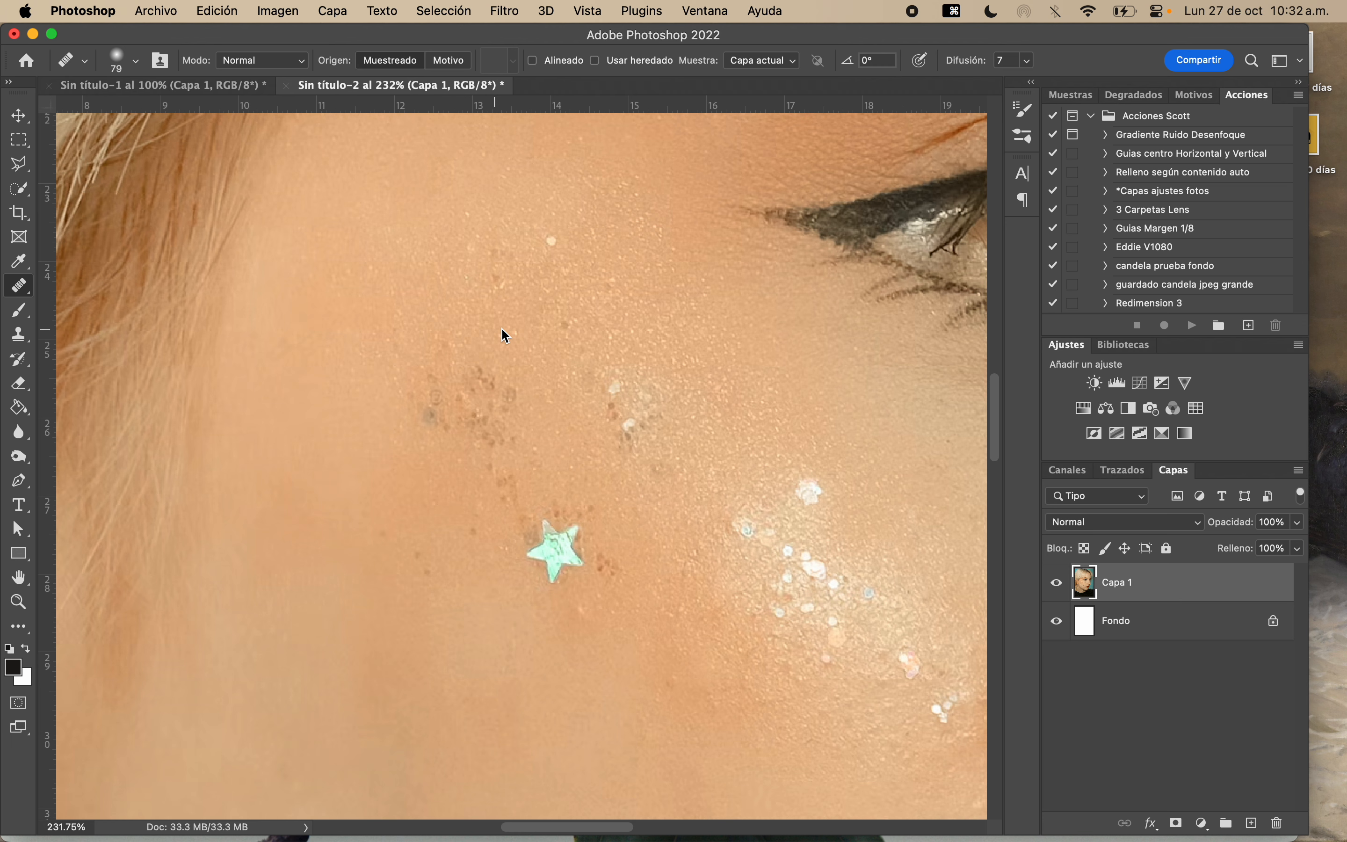
Heal the dense dark specks above the green star with a 49 px Healing Brush sampled from clean skin, comparing before and after
drag(505, 342, 472, 346)
alt+click(622, 339)
mouse_move(477, 380)
mouse_down()
mouse_move(466, 369)
mouse_move(511, 391)
mouse_move(493, 369)
mouse_move(468, 396)
mouse_move(445, 391)
mouse_move(451, 349)
mouse_move(494, 354)
mouse_move(508, 383)
mouse_move(502, 400)
mouse_move(424, 404)
mouse_move(464, 410)
mouse_move(451, 406)
mouse_up()
click(661, 406)
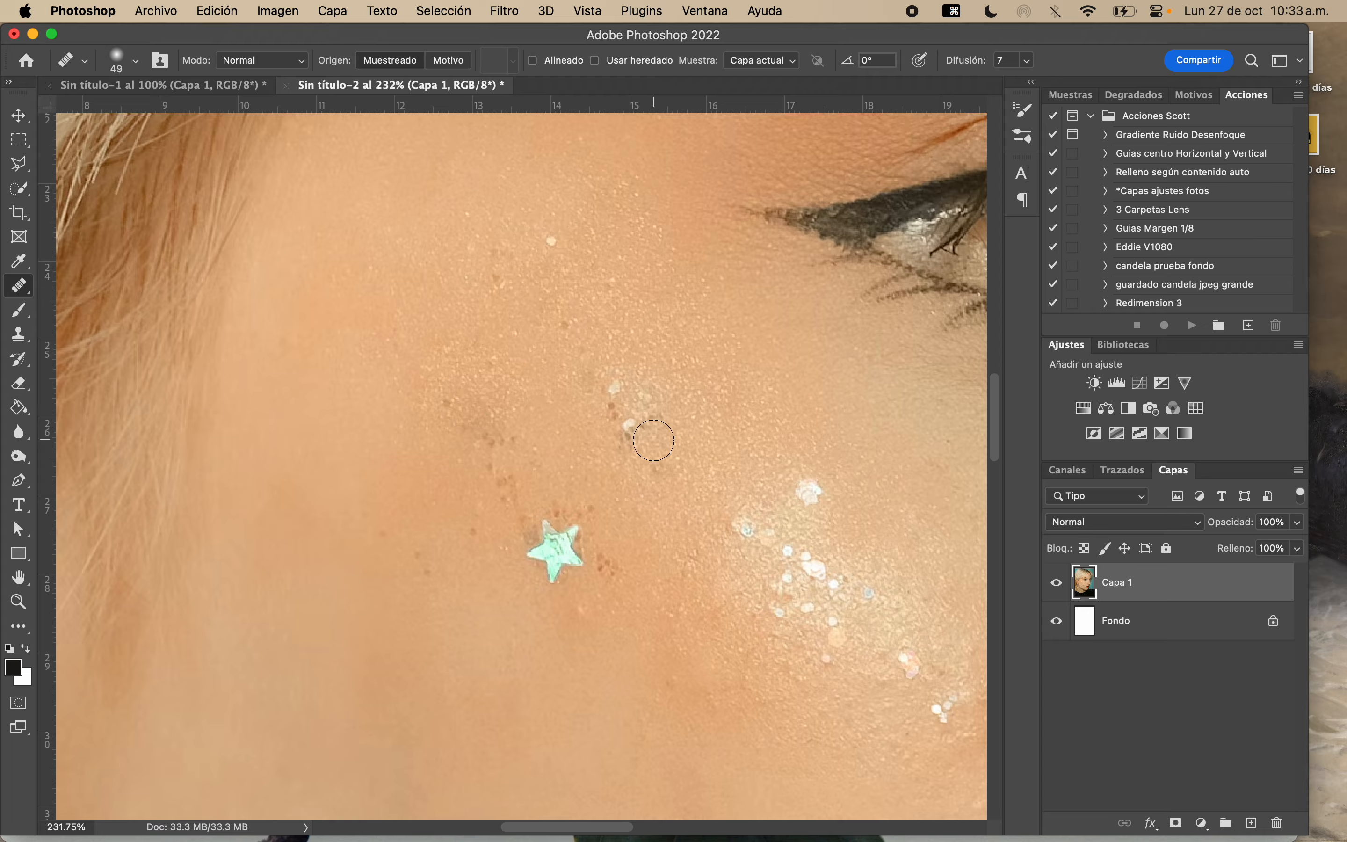
key(super+z)
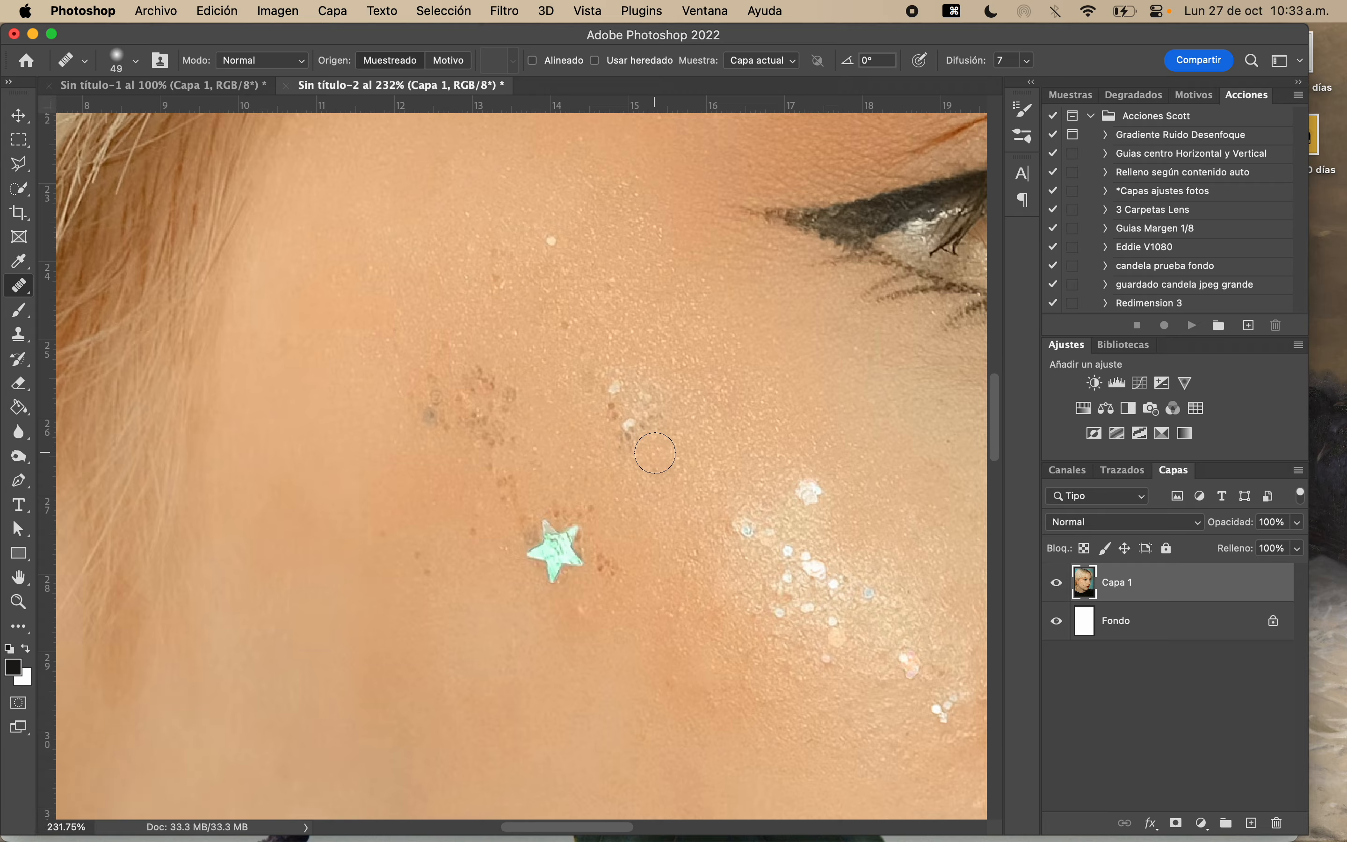
key(shift+super+z)
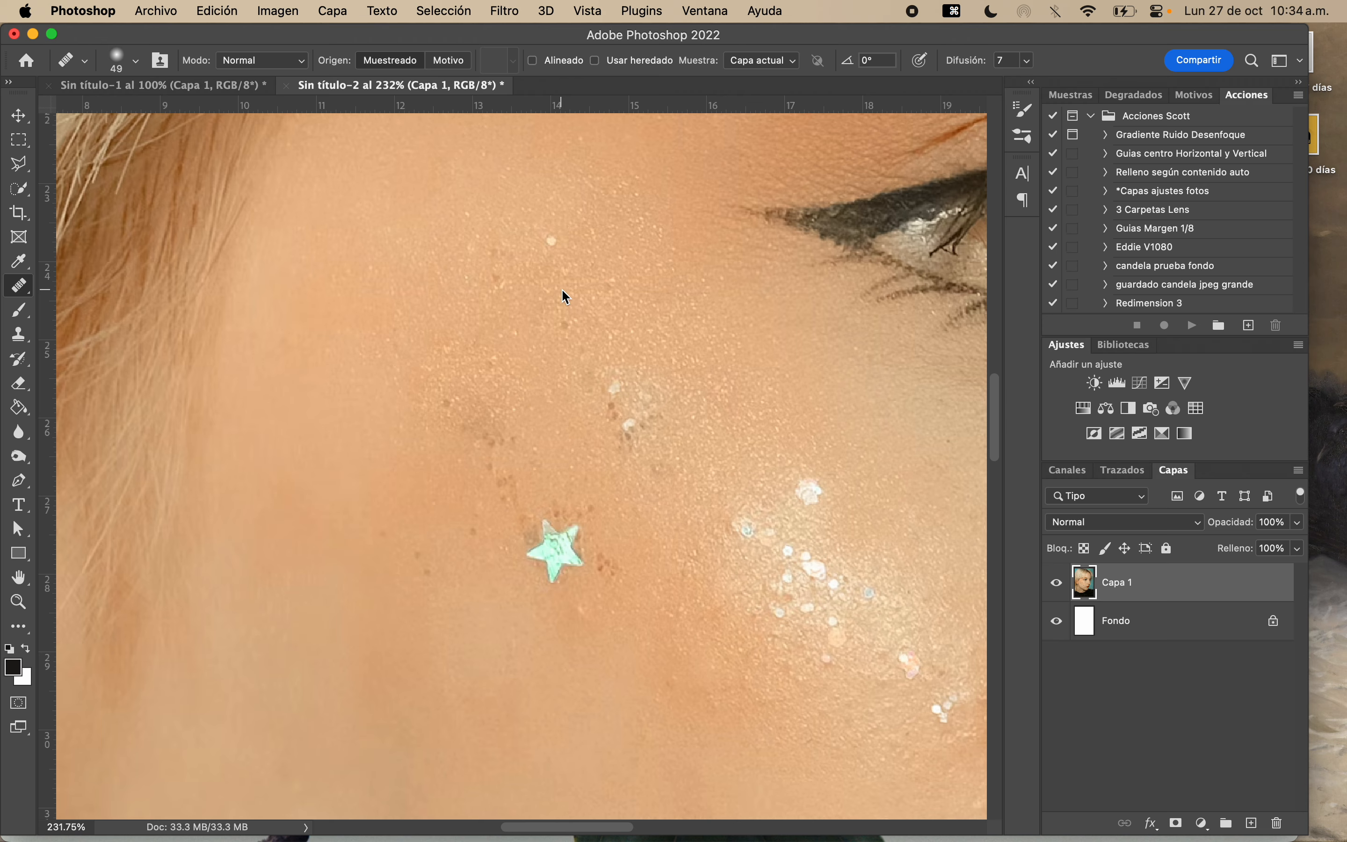
Heal the remaining scattered dark specks above the green star and toward the hair, reducing the Healing Brush to 28 px
click(451, 403)
mouse_move(513, 436)
mouse_down()
mouse_move(480, 452)
mouse_move(518, 498)
mouse_up()
drag(387, 539, 430, 574)
drag(482, 526, 473, 520)
drag(582, 482, 576, 478)
alt+click(564, 380)
Remove the single pale dot on the upper cheek with the Spot Healing Brush at 48 px
right_click(22, 288)
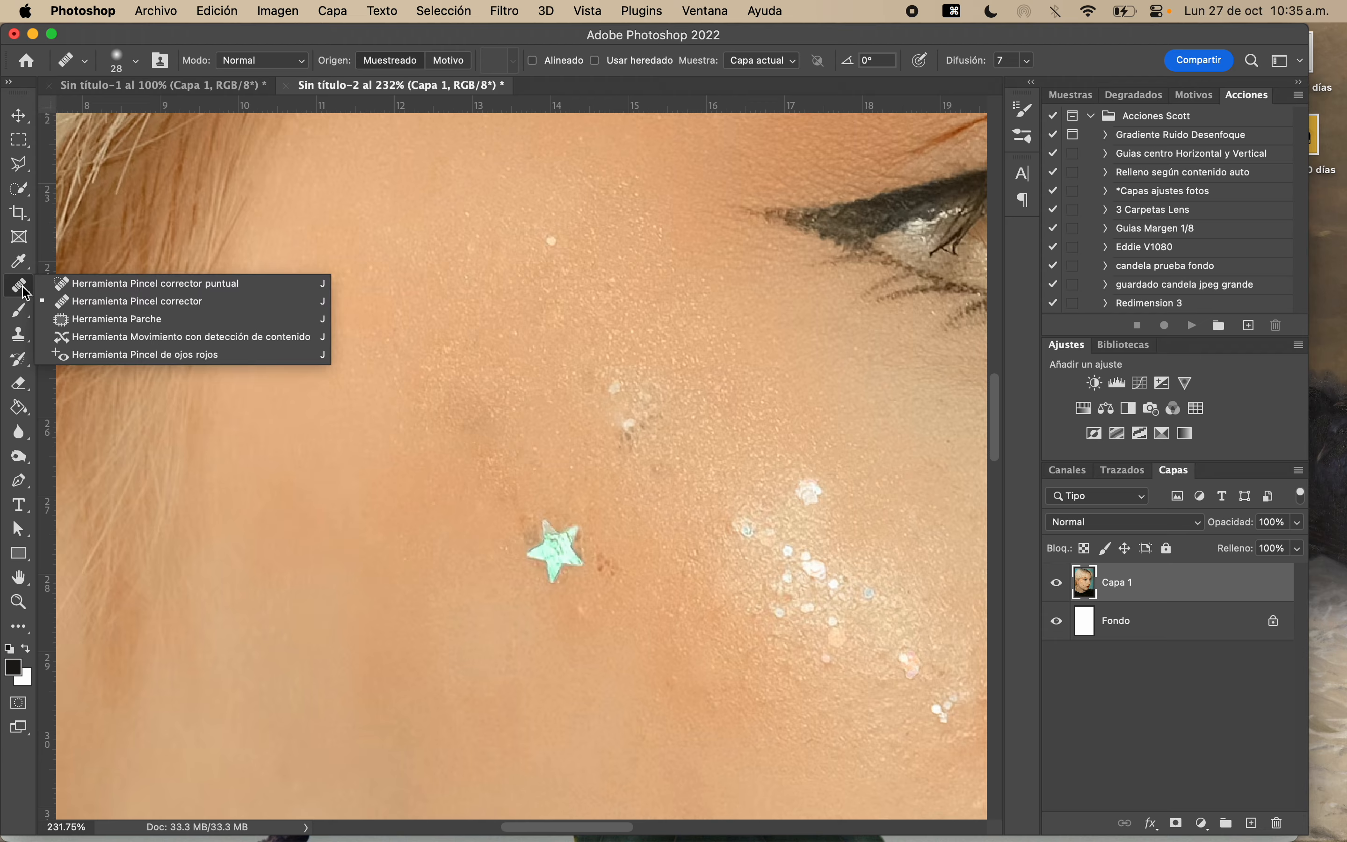
click(99, 285)
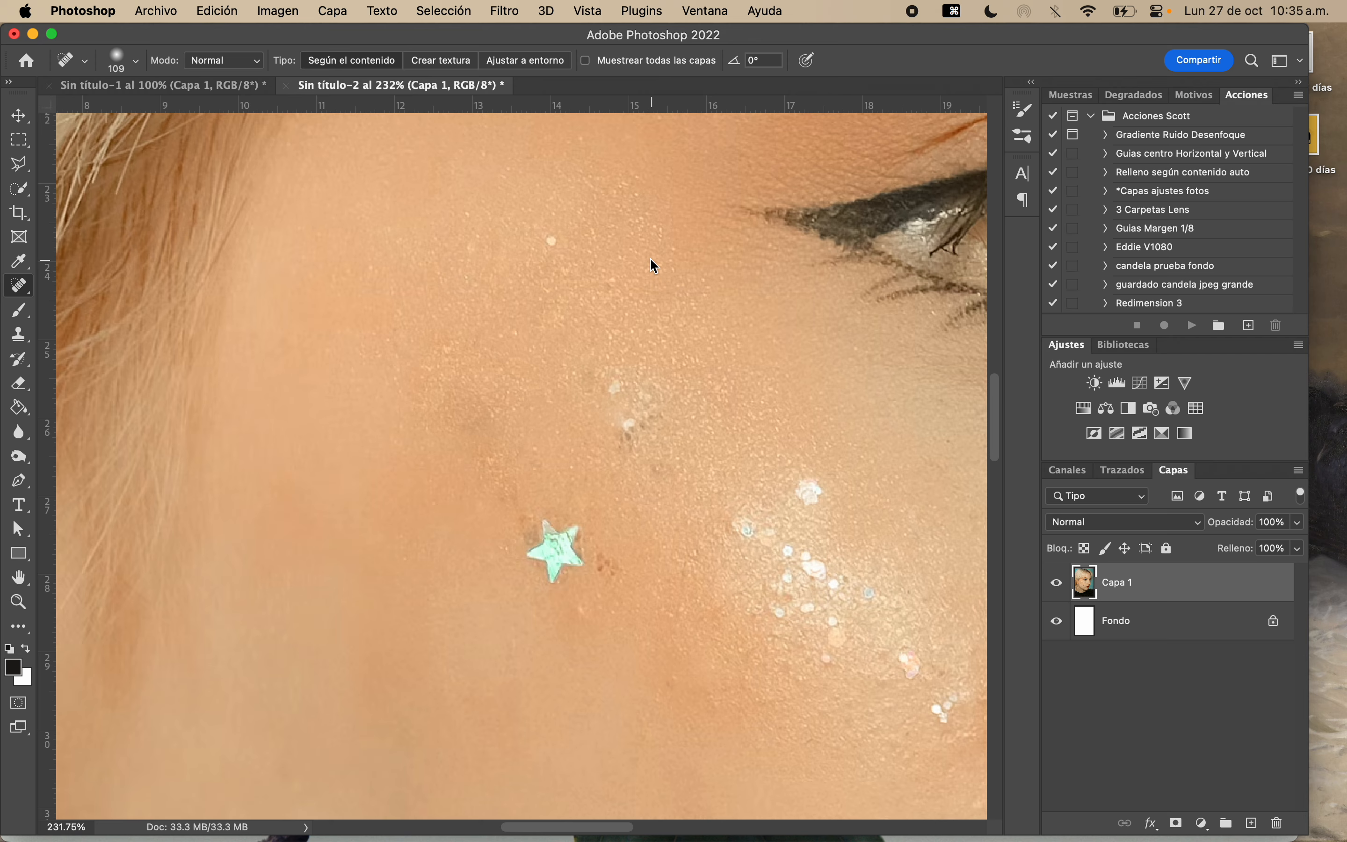
alt+click(597, 243)
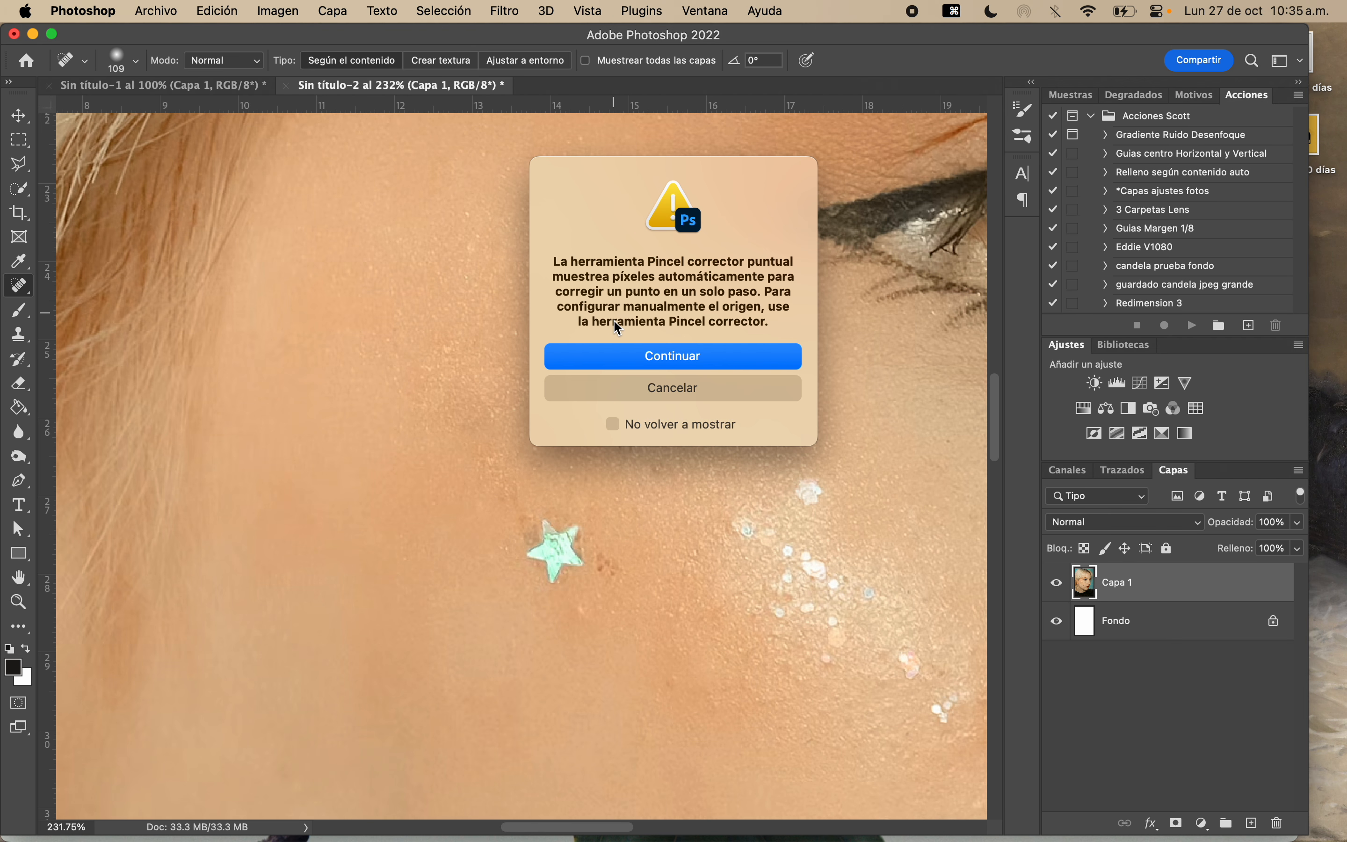
click(640, 388)
drag(618, 318, 557, 321)
right_click(556, 322)
drag(650, 438, 622, 439)
mouse_move(536, 249)
mouse_down()
mouse_move(569, 245)
mouse_move(543, 243)
mouse_up()
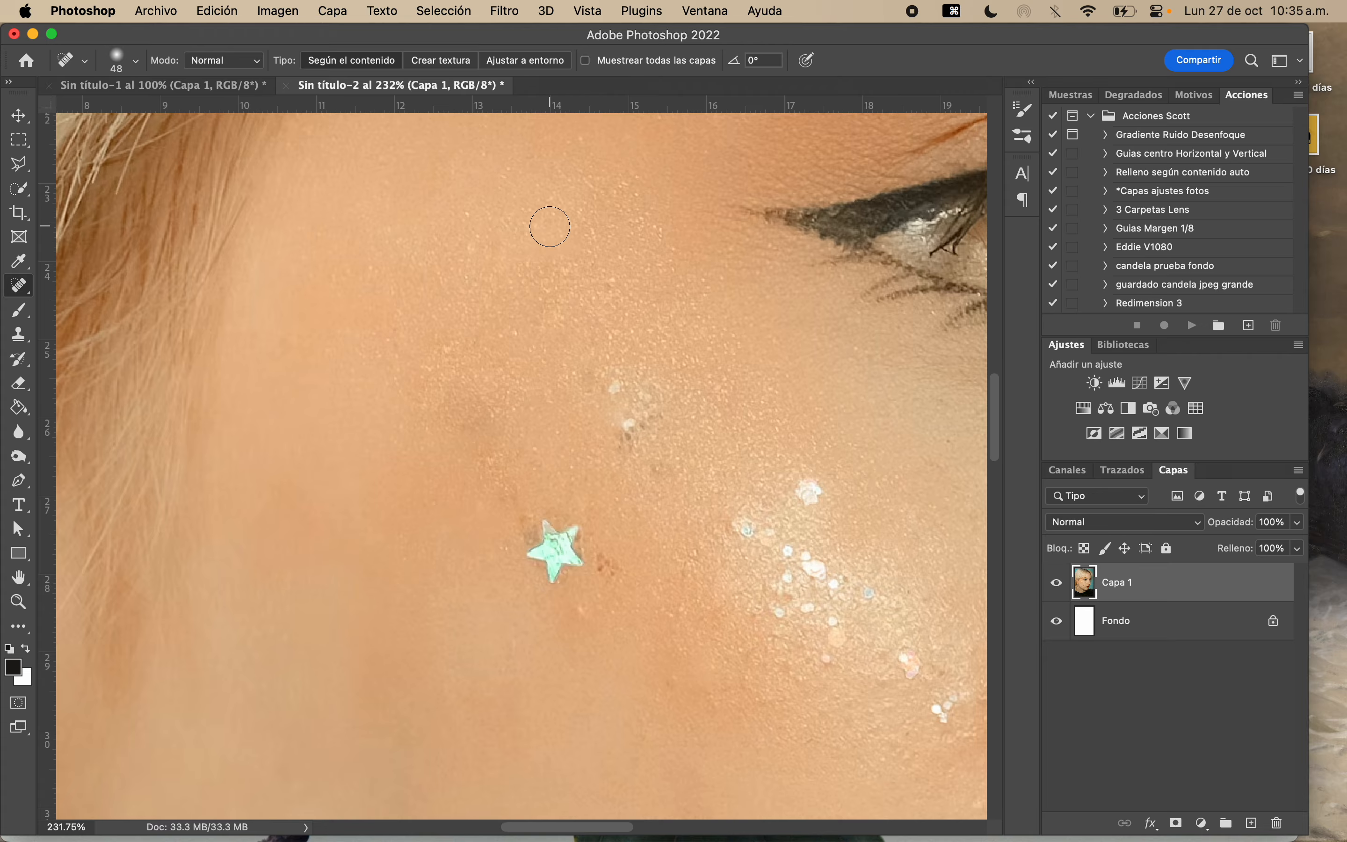
Switch to the Patch tool in normal mode with Origin as the patch setting
key(z)
mouse_move(548, 226)
mouse_down()
mouse_move(710, 219)
mouse_move(691, 218)
mouse_up()
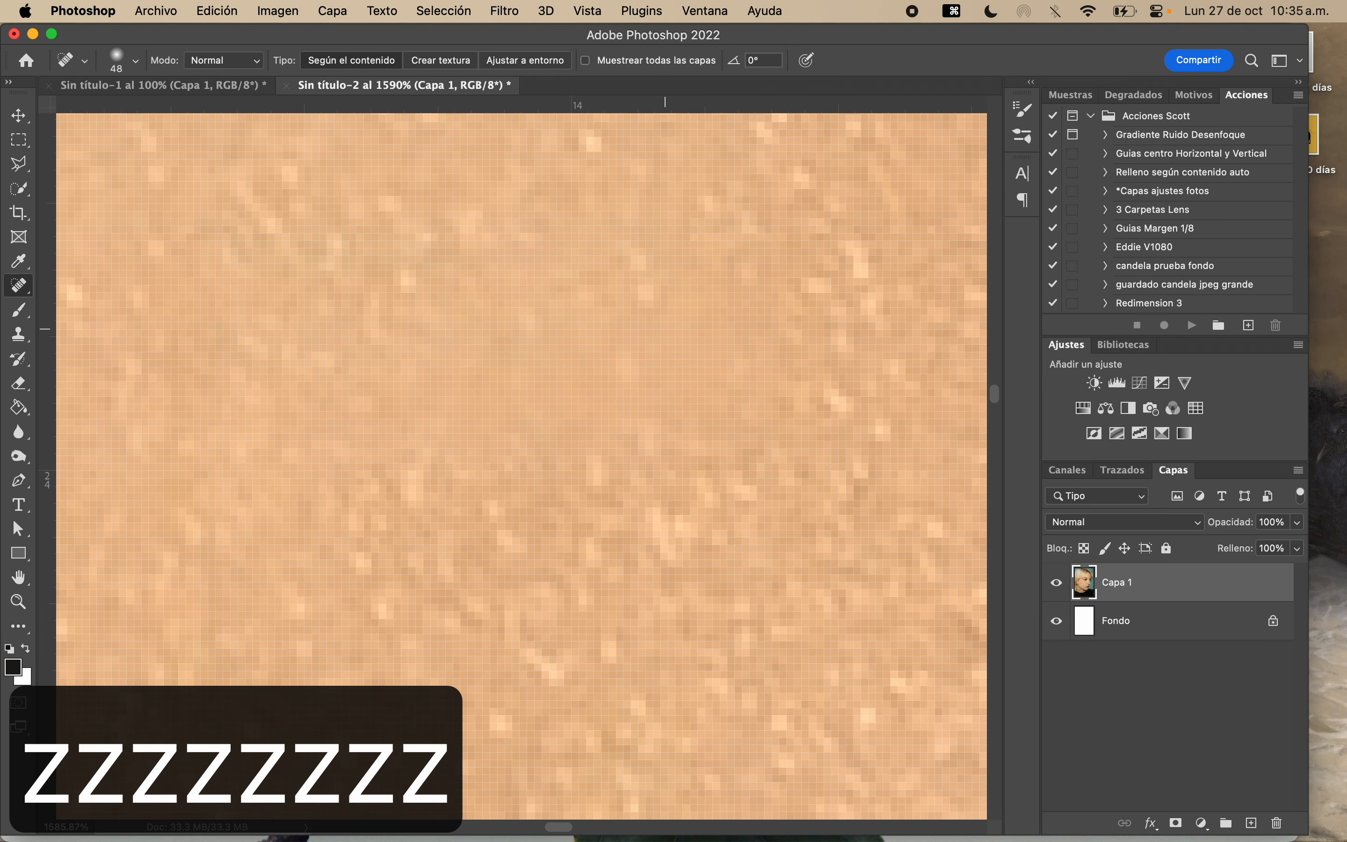
key(z)
drag(616, 367, 482, 370)
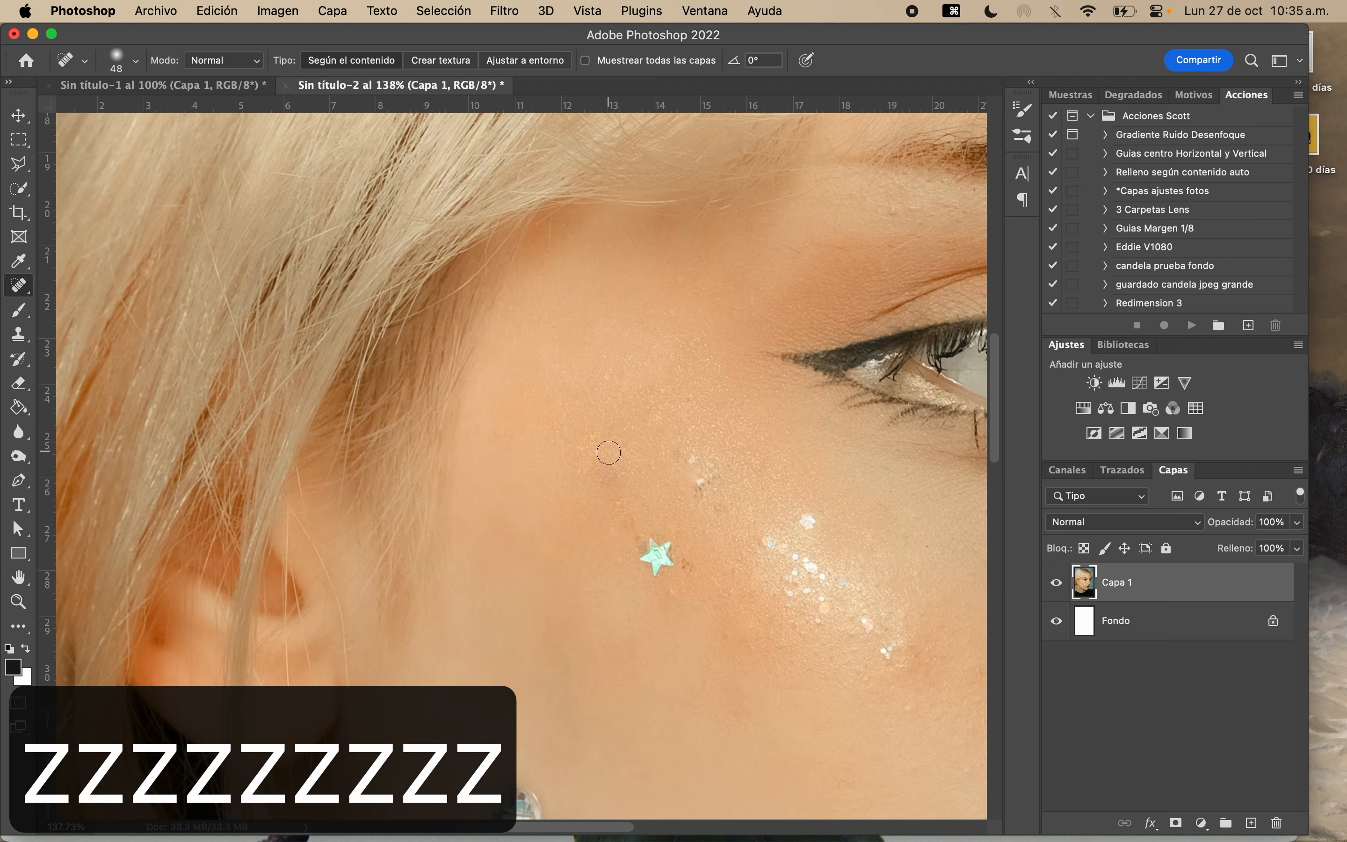
key(z)
mouse_move(616, 506)
mouse_down()
mouse_move(761, 475)
mouse_move(448, 496)
mouse_move(529, 487)
mouse_up()
key(z)
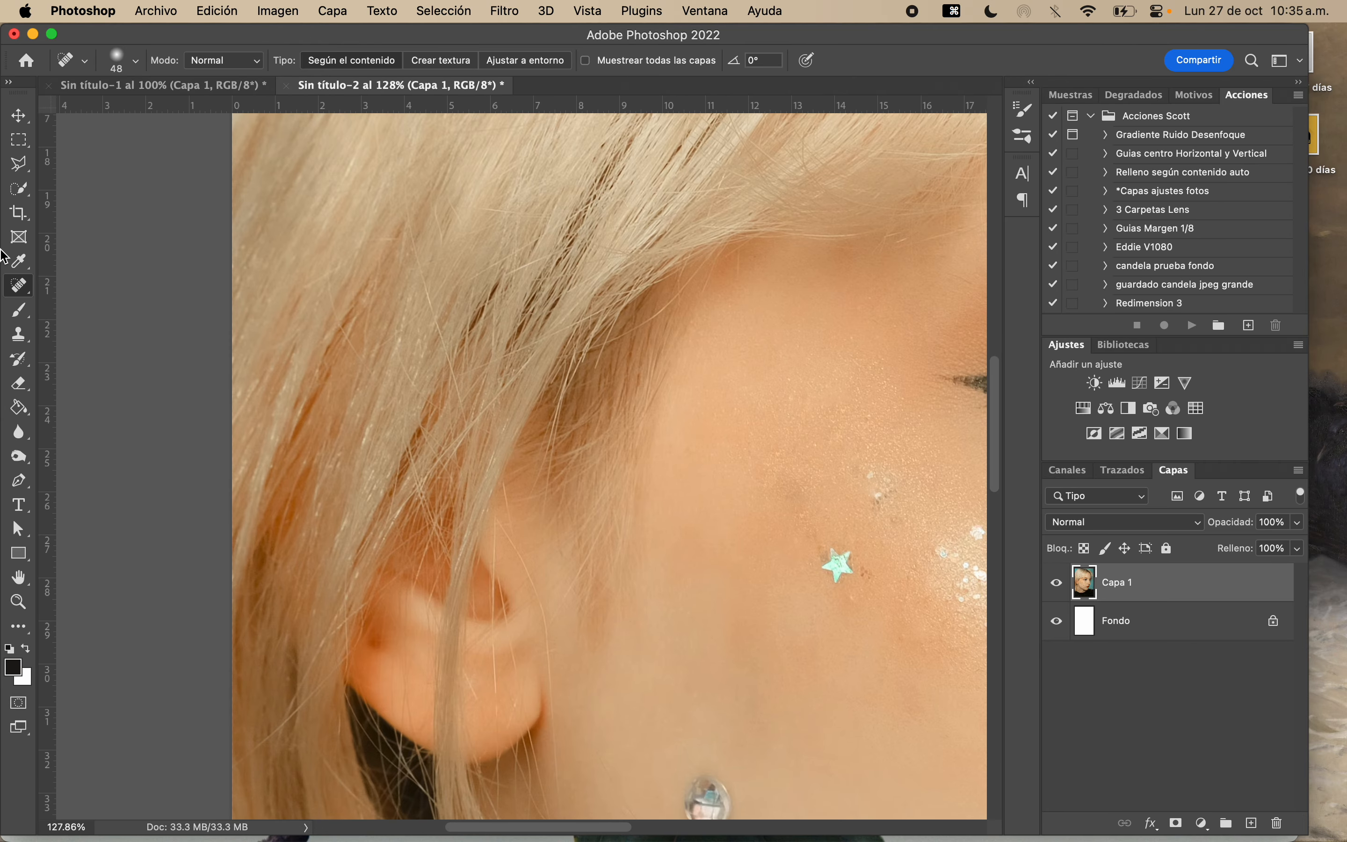
right_click(21, 288)
click(78, 321)
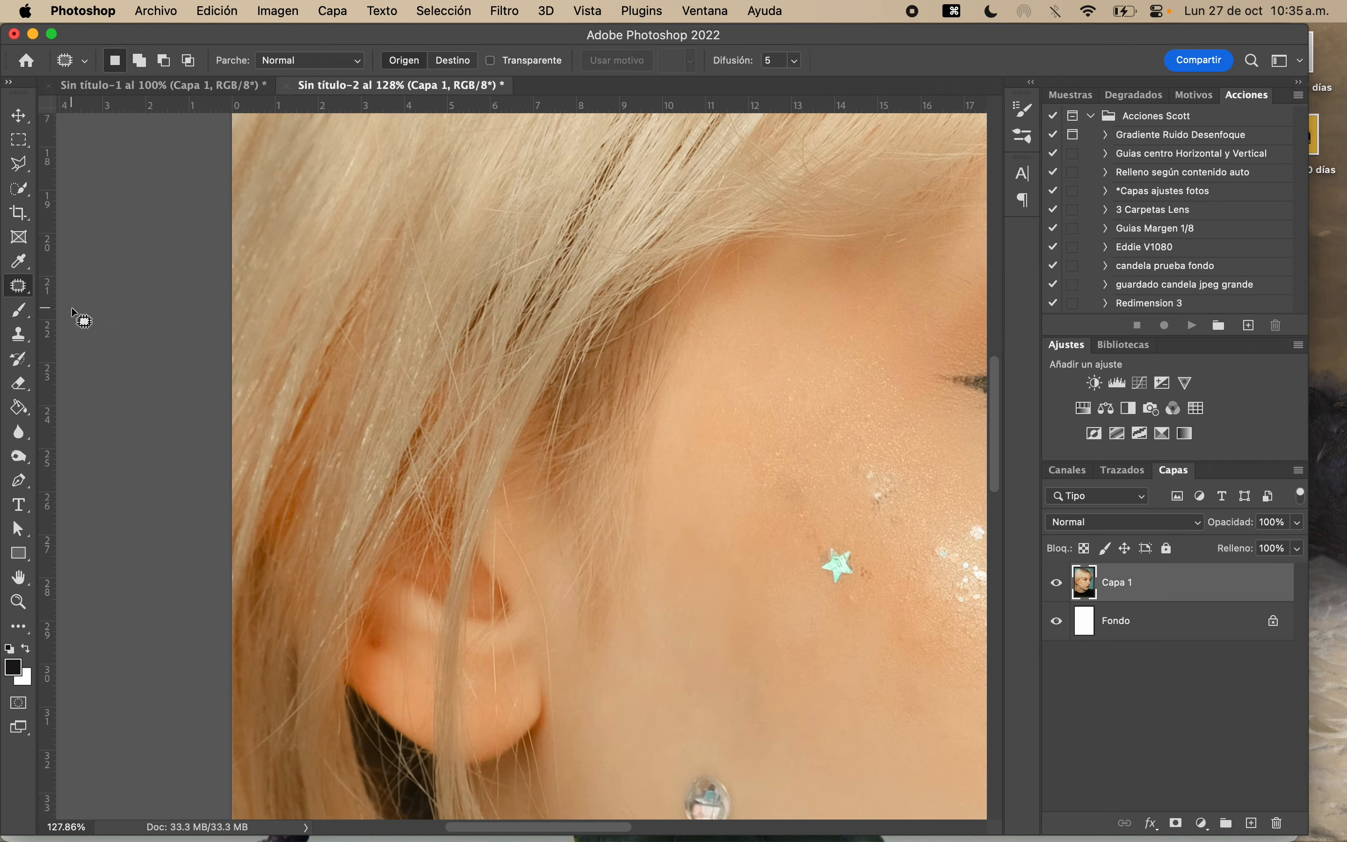
Patch the topmost white glitter flake on the cheekbone with nearby clean skin, then clear the selection
drag(718, 412, 378, 192)
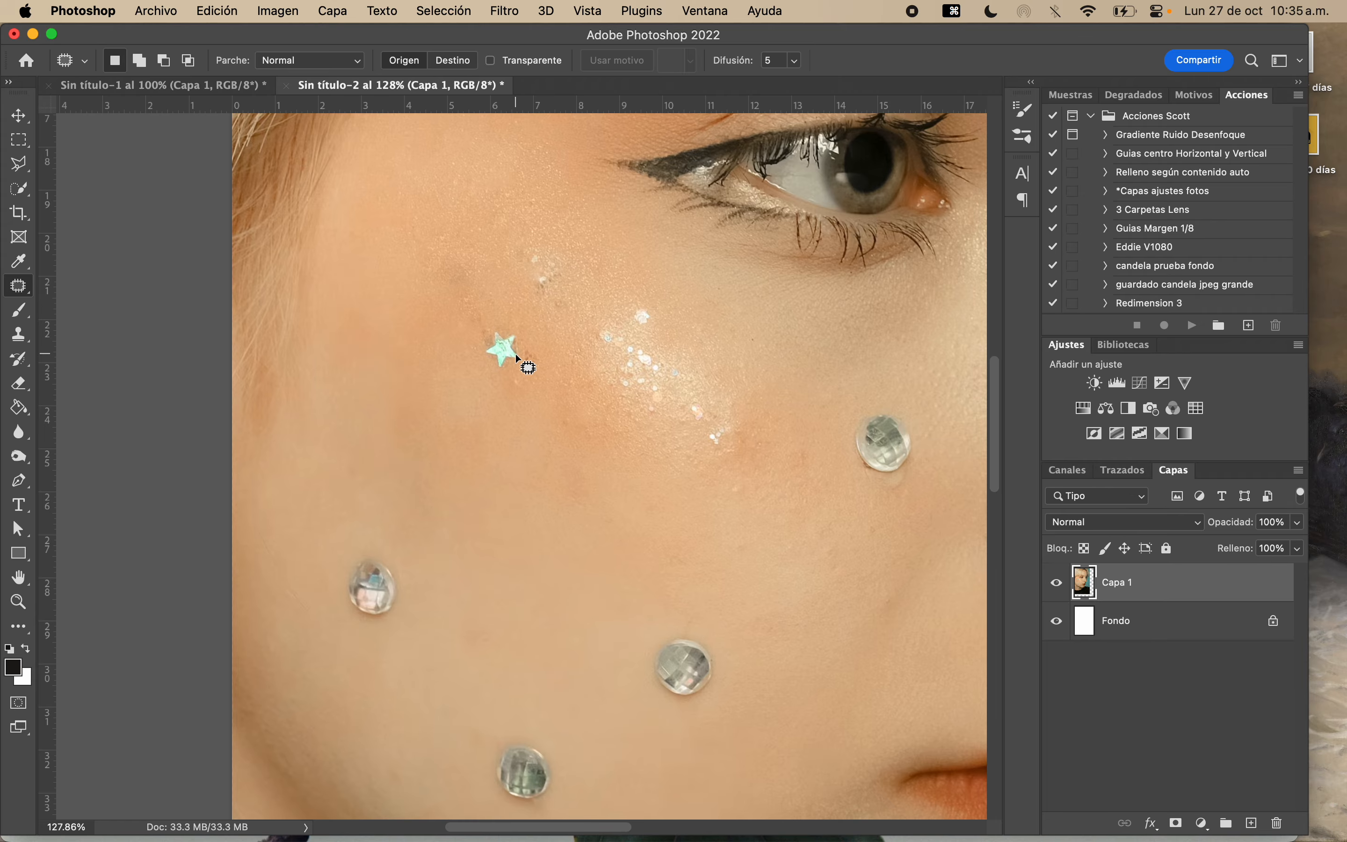
key(super+plus)
scroll(516, 357, up, 2)
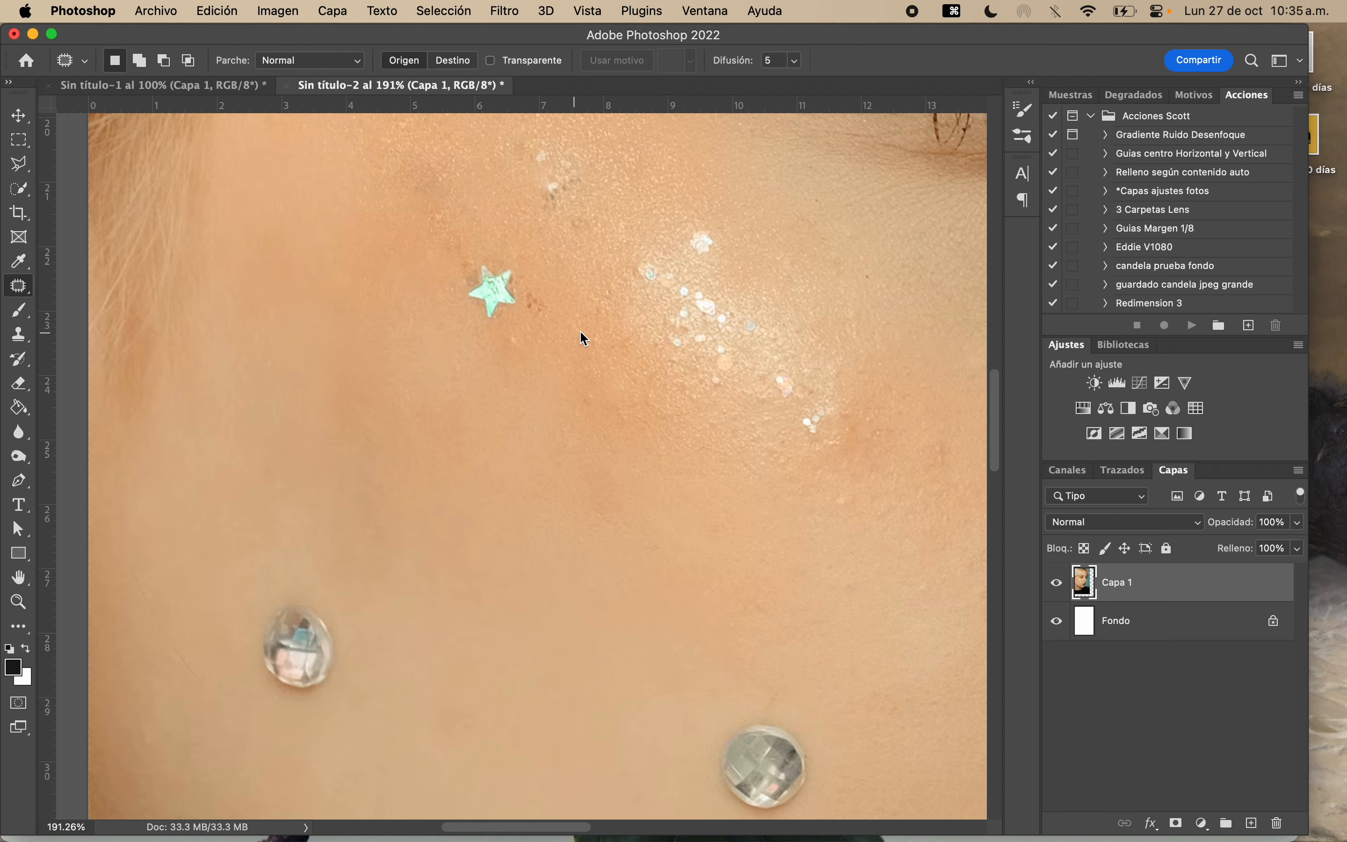
scroll(583, 330, up, 3)
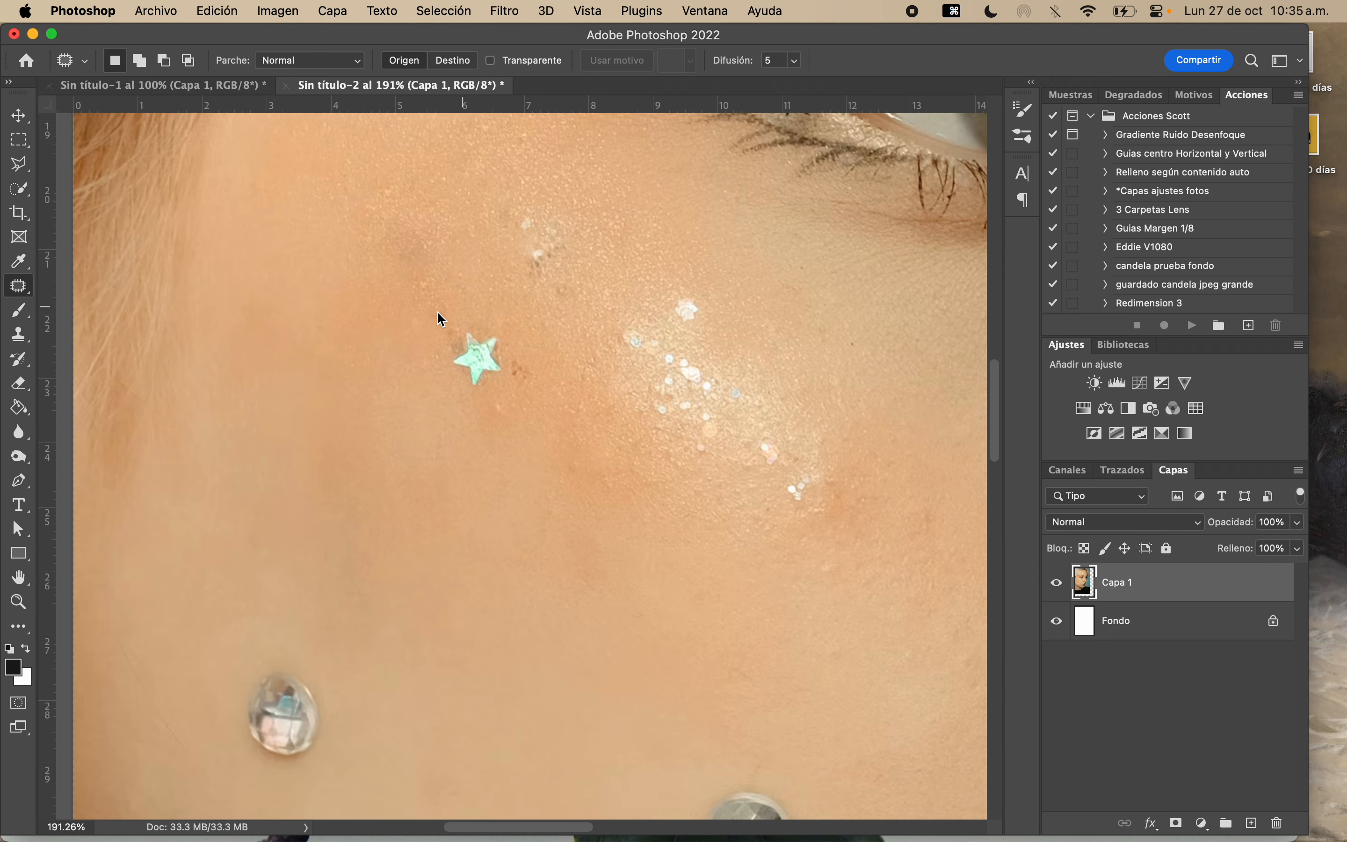
scroll(407, 234, up, 5)
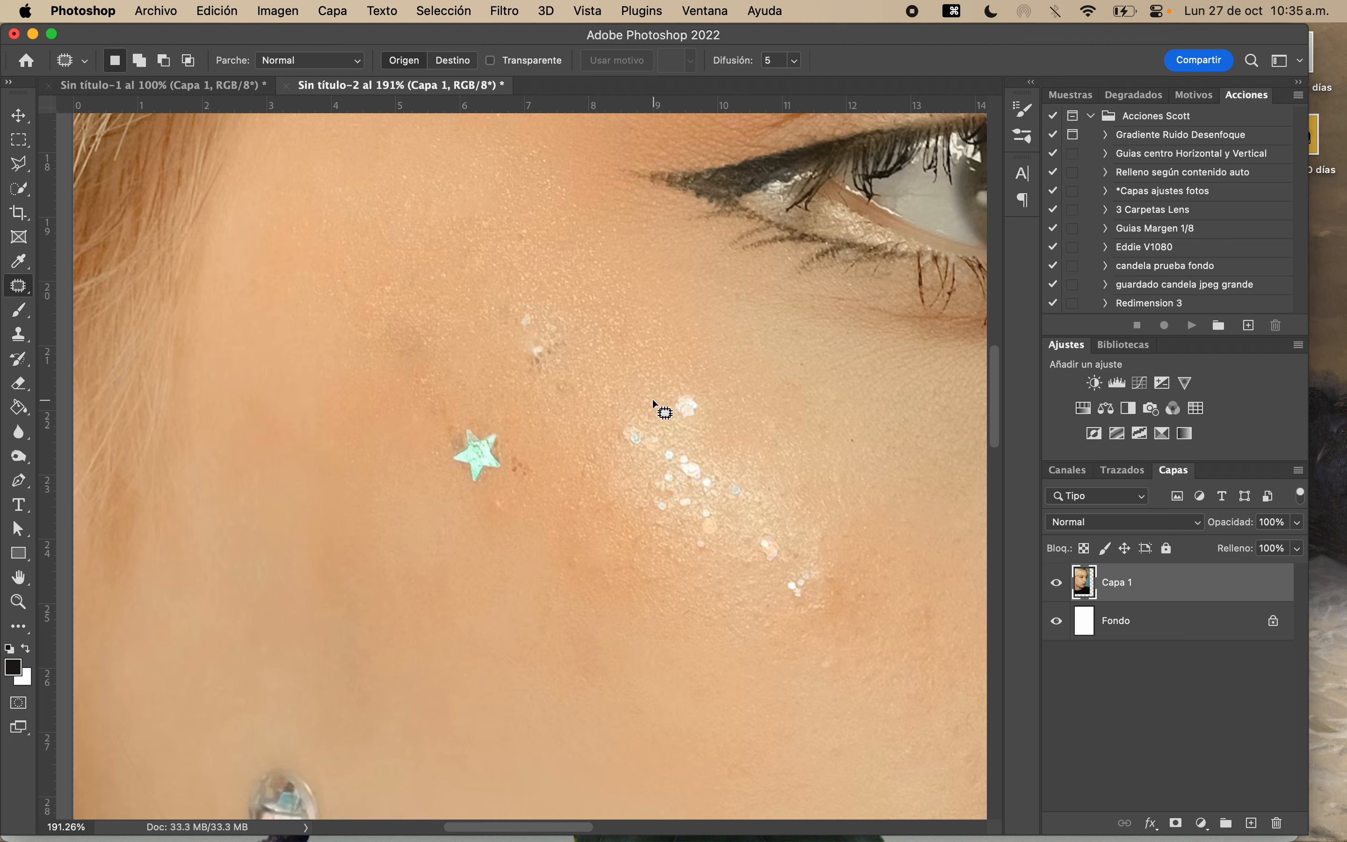
scroll(670, 409, up, 2)
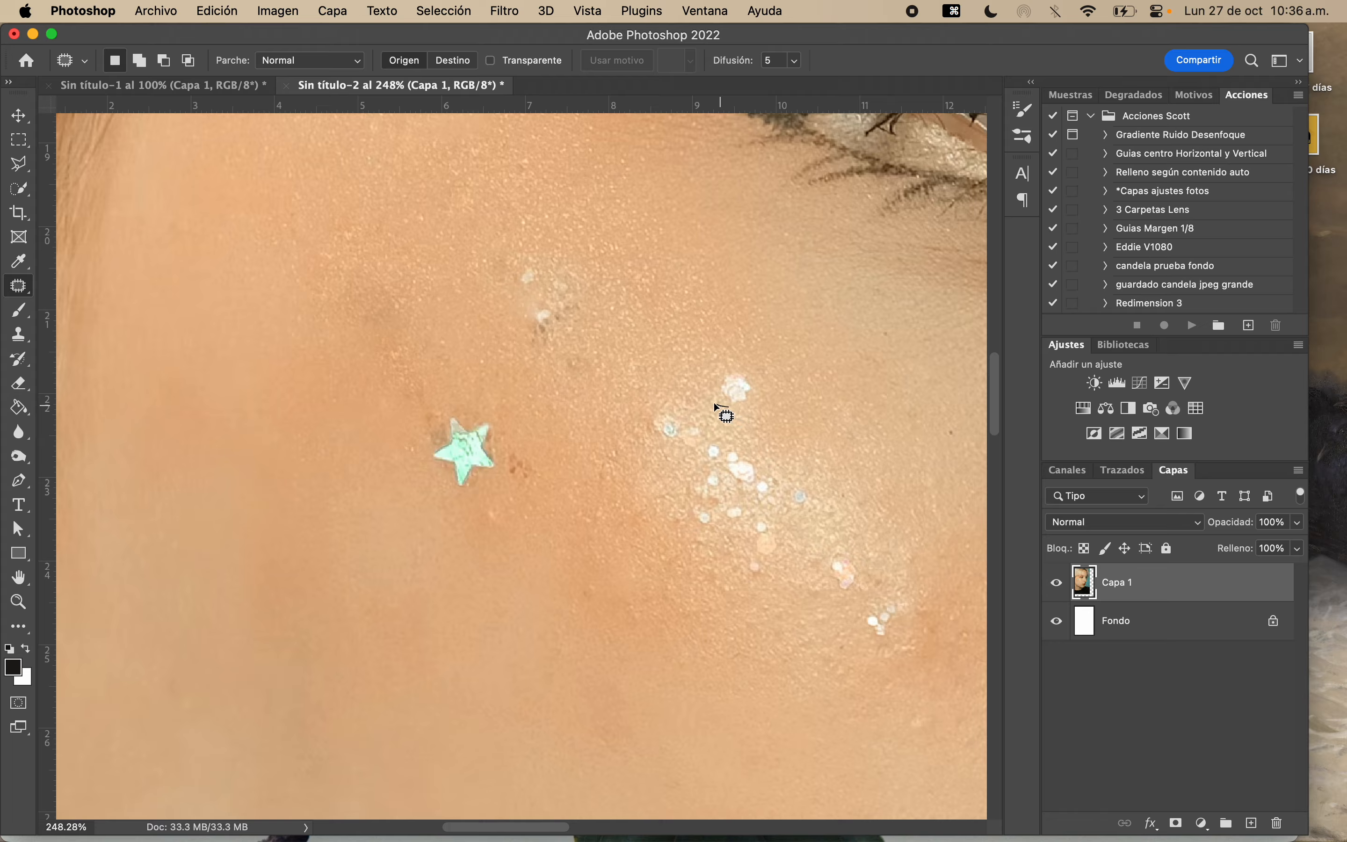
mouse_move(713, 372)
mouse_down()
mouse_move(745, 357)
mouse_move(766, 365)
mouse_move(775, 413)
mouse_move(739, 416)
mouse_up()
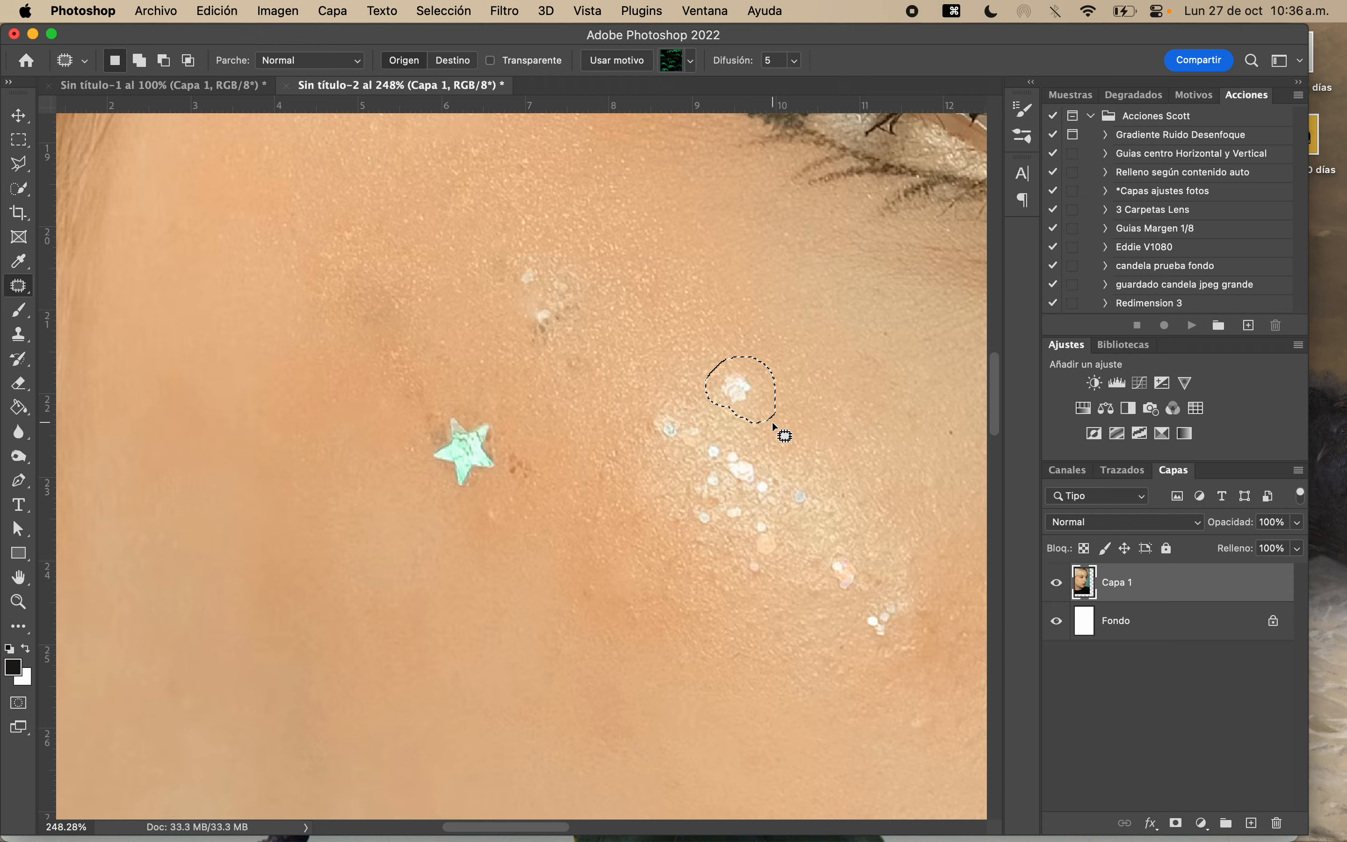
click(703, 372)
mouse_move(710, 381)
mouse_down()
mouse_move(729, 354)
mouse_move(752, 361)
mouse_move(766, 390)
mouse_move(755, 424)
mouse_move(718, 416)
mouse_move(707, 389)
mouse_up()
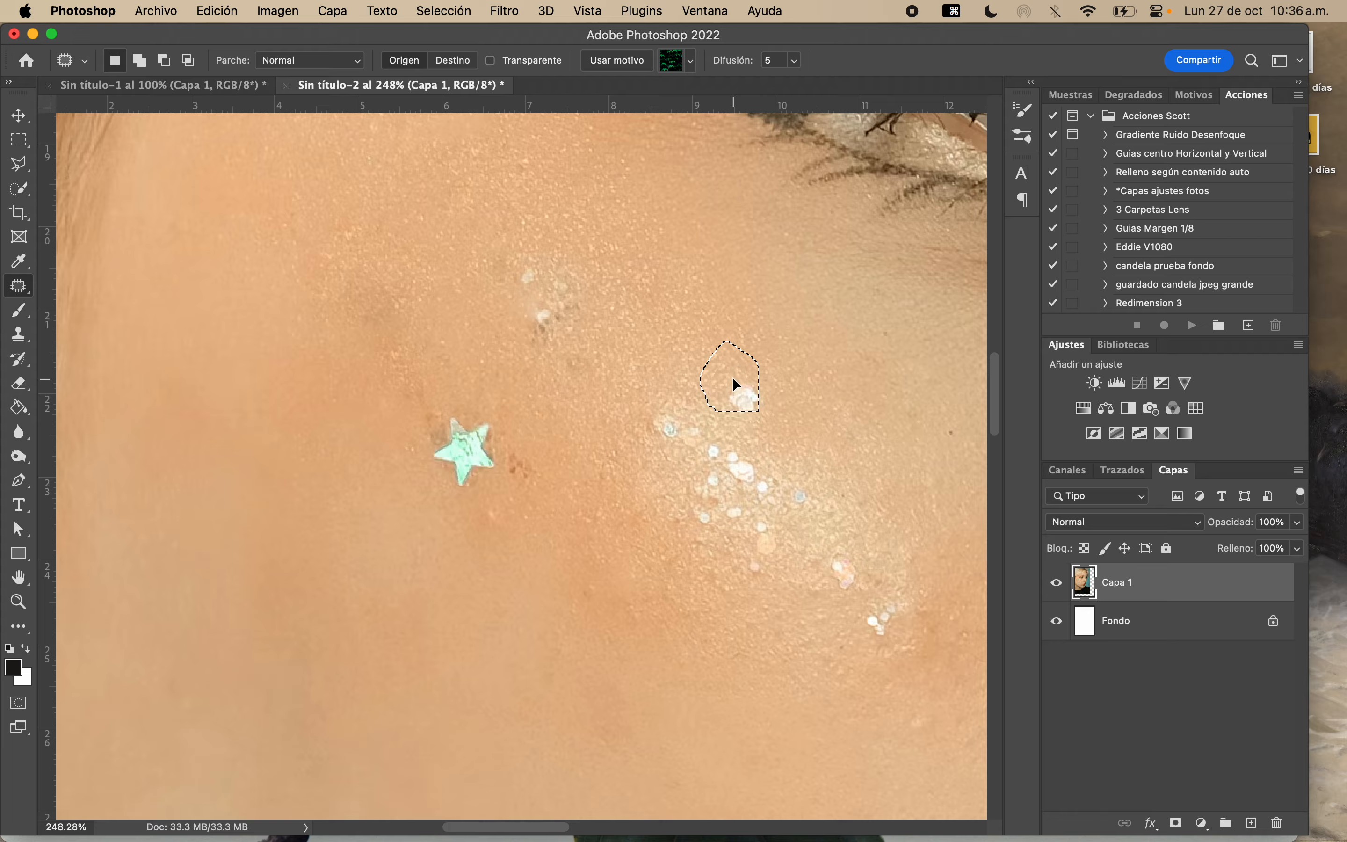
drag(733, 379, 724, 307)
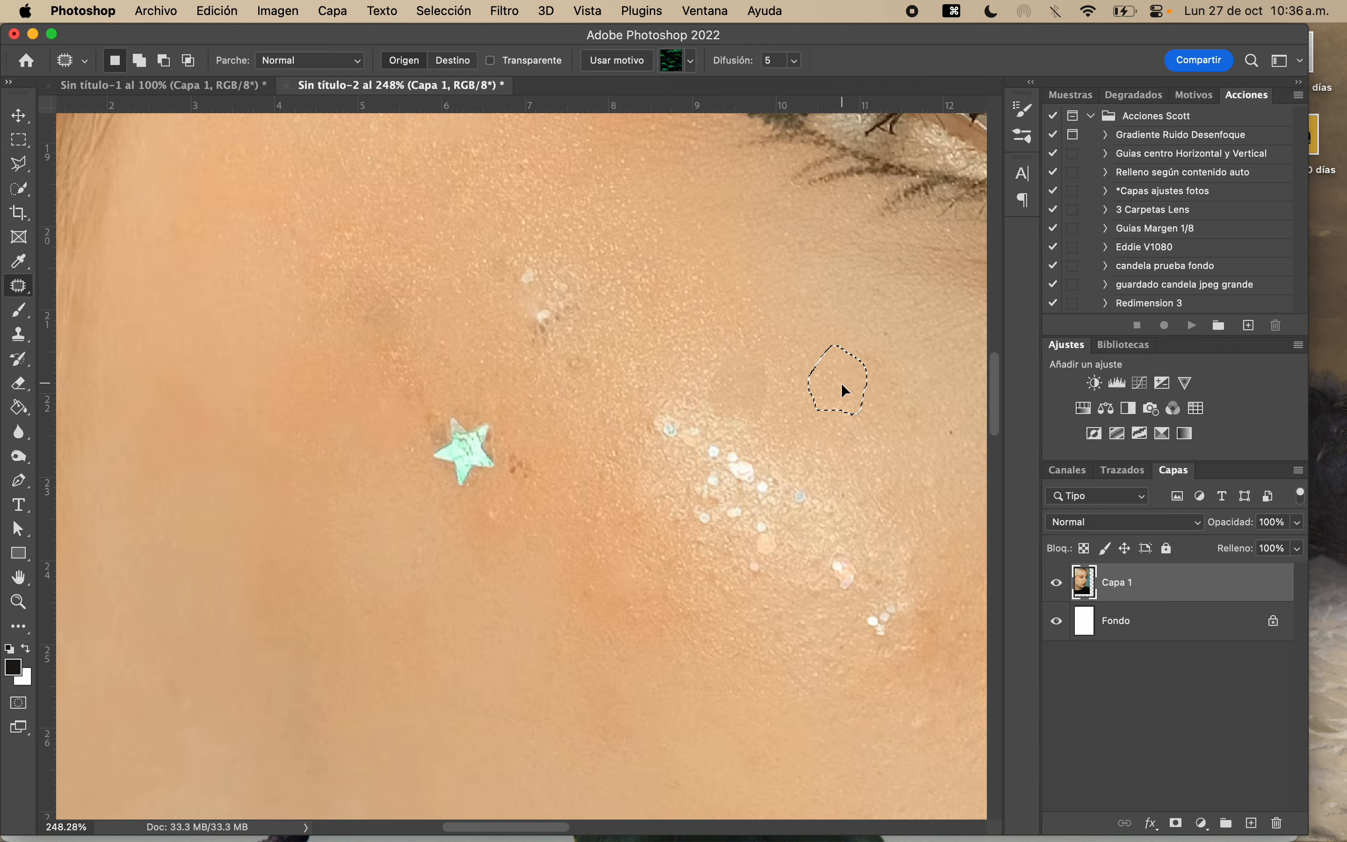
drag(838, 429, 685, 336)
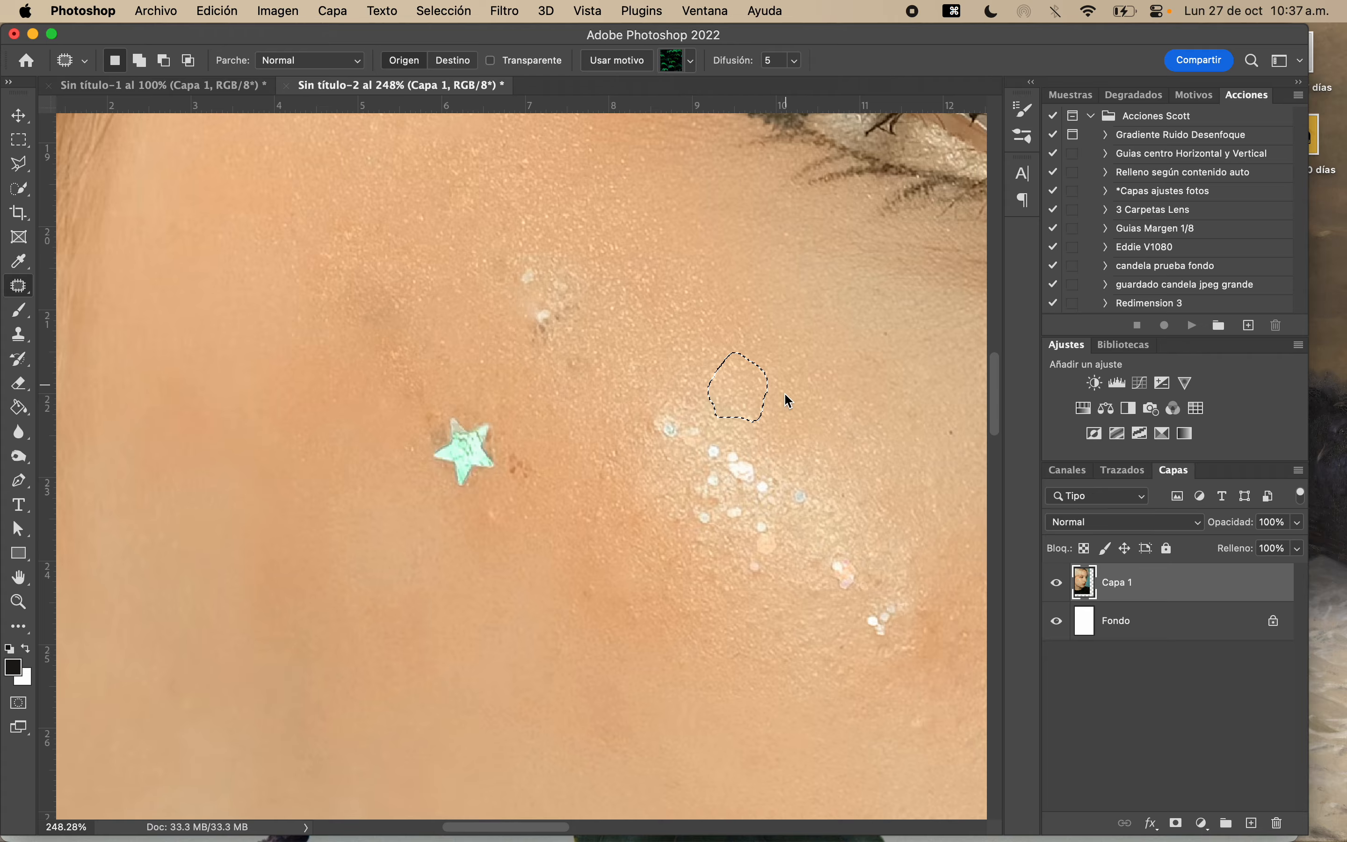
key(super+d)
Patch the bluish glitter dot nearest the green star and the small white dots beside it with clean skin
scroll(800, 475, up, 5)
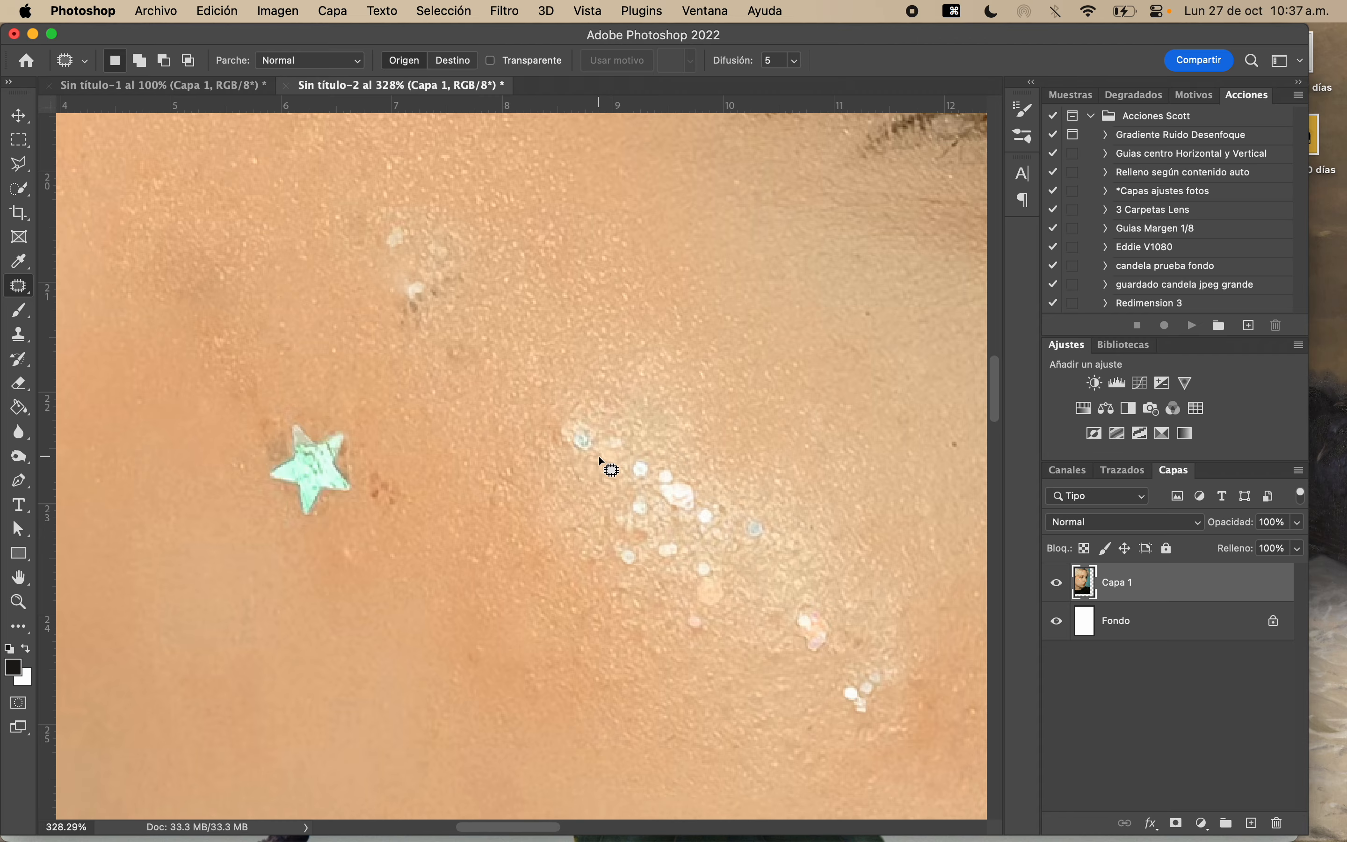
mouse_move(590, 467)
mouse_down()
mouse_move(546, 427)
mouse_move(571, 408)
mouse_move(610, 425)
mouse_move(595, 467)
mouse_move(575, 435)
mouse_move(612, 397)
mouse_move(629, 390)
mouse_move(590, 449)
mouse_move(603, 455)
mouse_move(665, 413)
mouse_up()
click(624, 474)
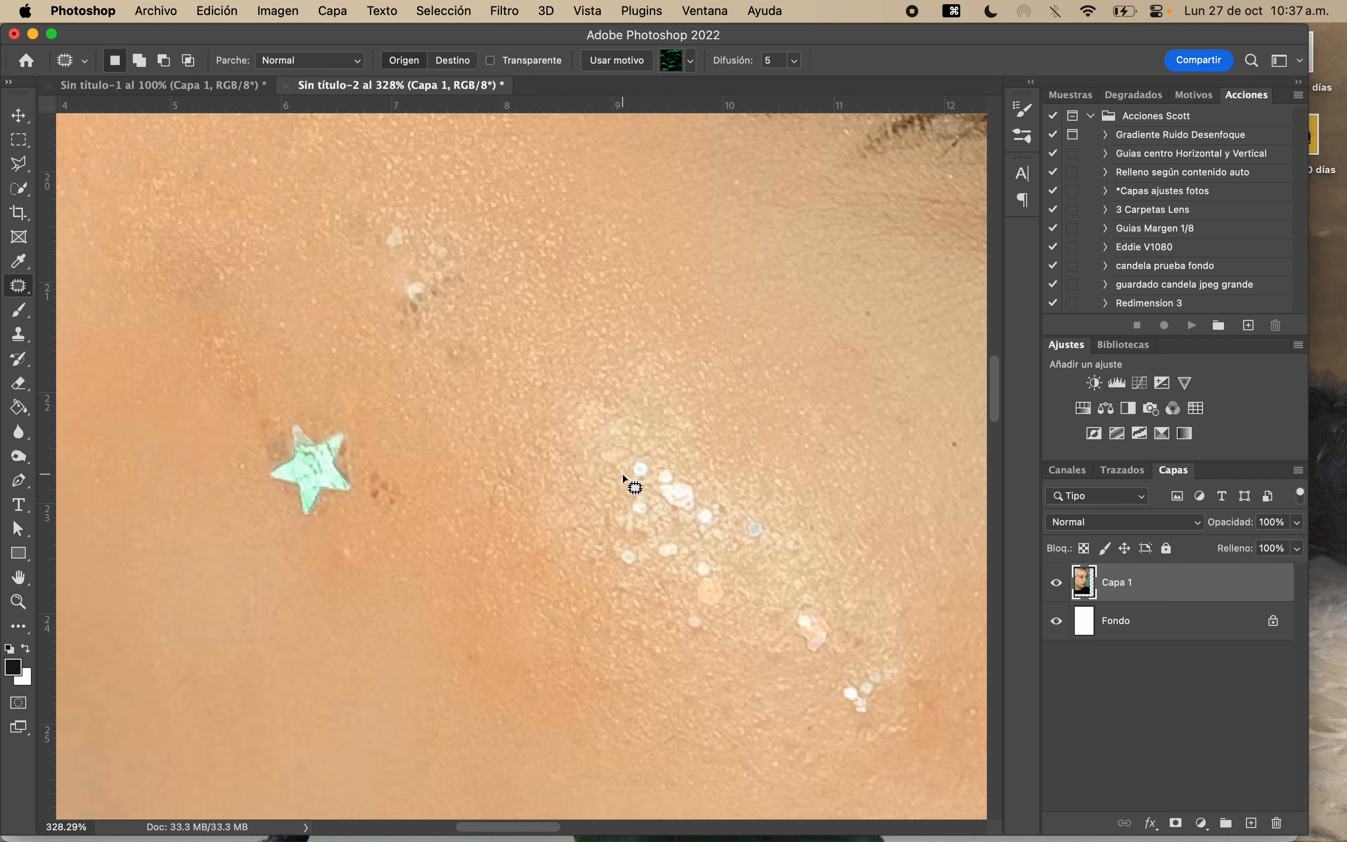
mouse_move(623, 474)
mouse_down()
mouse_move(657, 470)
mouse_move(640, 454)
mouse_move(628, 483)
mouse_up()
mouse_move(641, 471)
mouse_down()
mouse_move(686, 451)
mouse_move(680, 430)
mouse_up()
mouse_move(644, 492)
mouse_down()
mouse_move(629, 520)
mouse_move(654, 526)
mouse_move(662, 502)
mouse_move(645, 496)
mouse_move(601, 505)
mouse_move(589, 487)
mouse_move(601, 463)
mouse_up()
Patch the row of small glitter dots below the large white flake with surrounding skin and clear the selection
click(628, 540)
mouse_move(626, 537)
mouse_down()
mouse_move(604, 552)
mouse_move(629, 579)
mouse_move(645, 547)
mouse_move(633, 533)
mouse_up()
drag(629, 600, 572, 527)
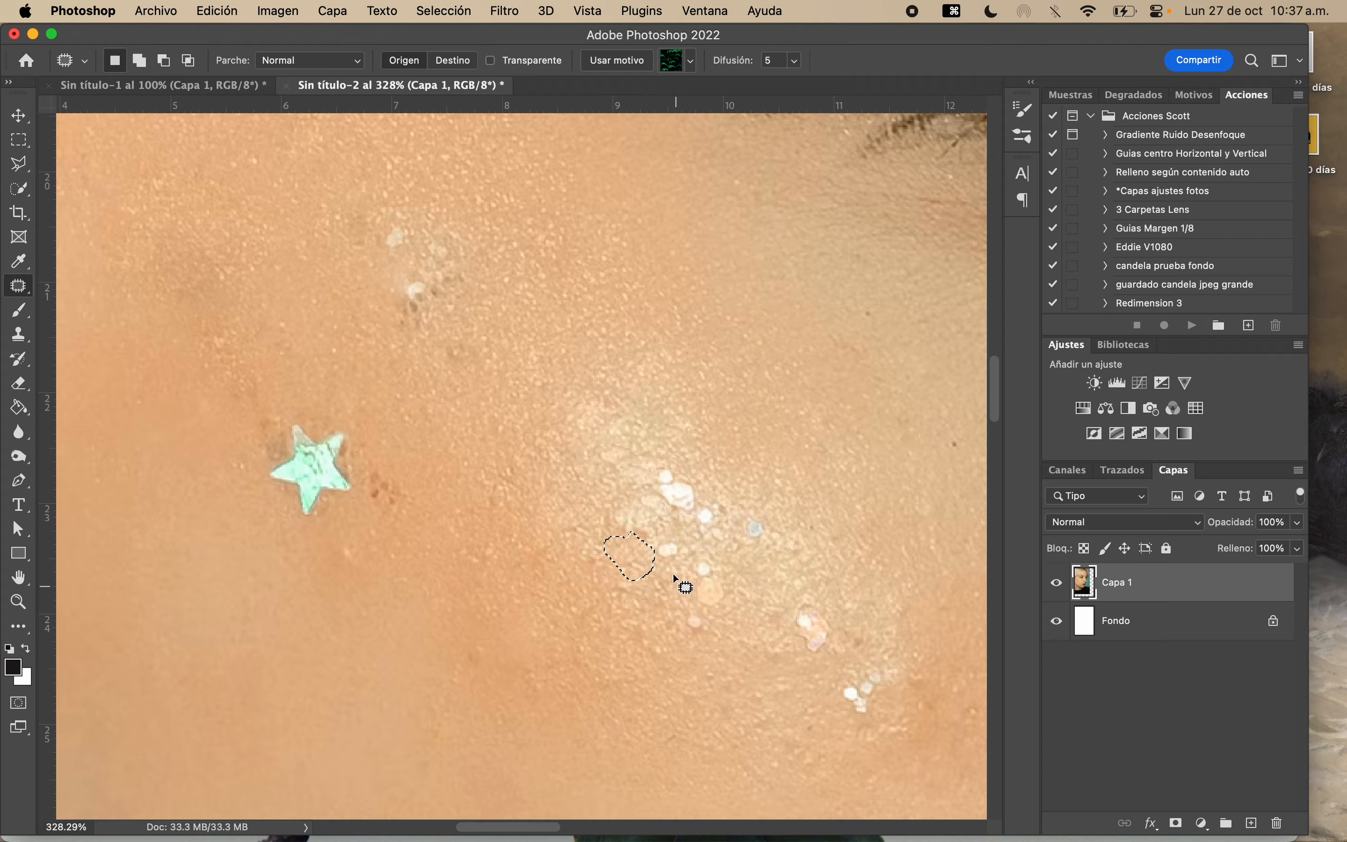
mouse_move(678, 529)
mouse_down()
mouse_move(646, 543)
mouse_move(652, 563)
mouse_move(673, 569)
mouse_move(698, 547)
mouse_move(679, 529)
mouse_move(594, 588)
mouse_up()
mouse_move(721, 557)
mouse_down()
mouse_move(679, 582)
mouse_move(721, 613)
mouse_move(738, 586)
mouse_move(724, 553)
mouse_move(678, 560)
mouse_move(595, 471)
mouse_move(595, 439)
mouse_up()
key(super+d)
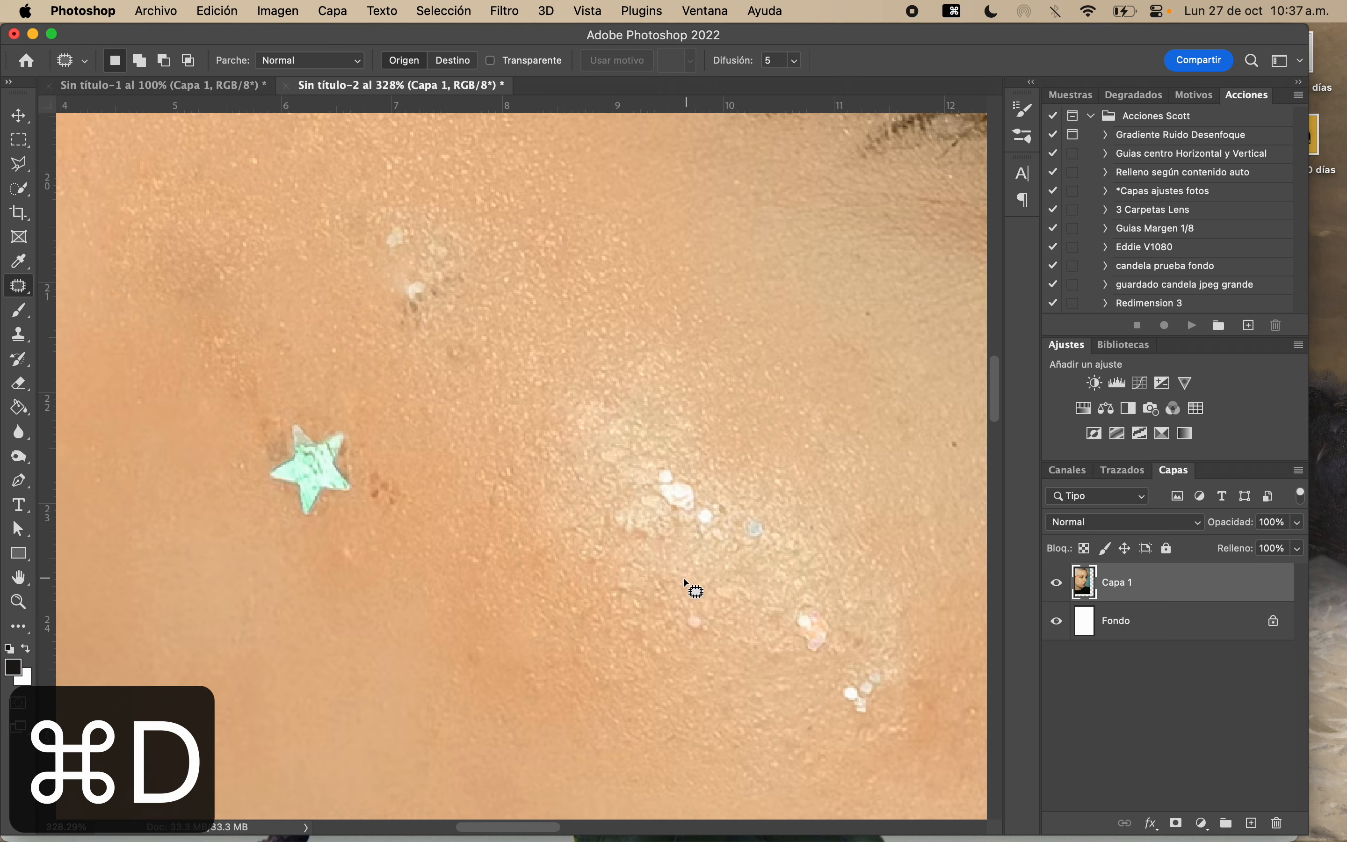
Patch the large white flake and the white and bluish dots next to it, then clear the selection
mouse_move(668, 461)
mouse_down()
mouse_move(648, 493)
mouse_move(669, 520)
mouse_move(696, 520)
mouse_move(715, 505)
mouse_move(689, 468)
mouse_move(610, 429)
mouse_up()
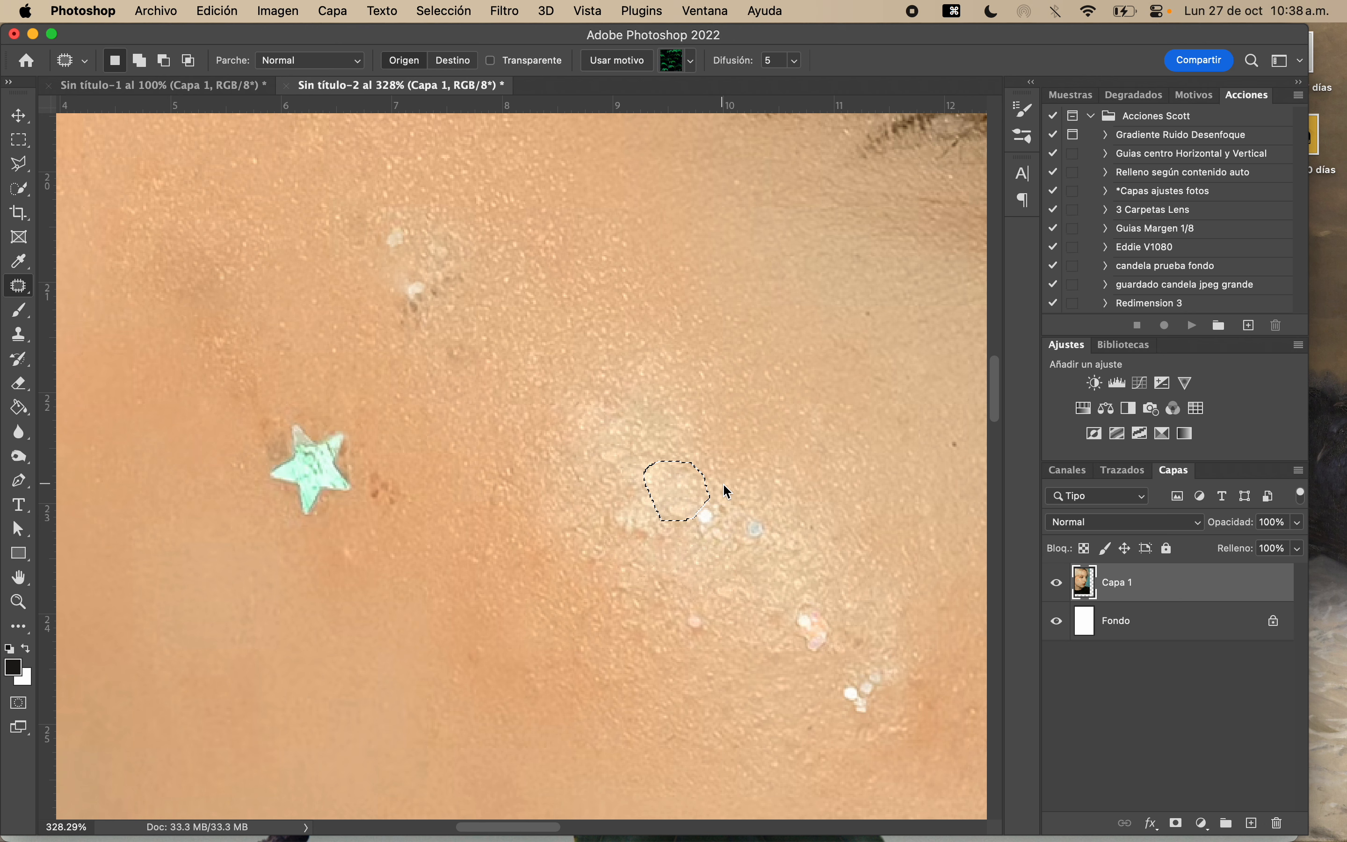
mouse_move(729, 485)
mouse_down()
mouse_move(632, 505)
mouse_move(694, 538)
mouse_move(722, 533)
mouse_move(728, 501)
mouse_move(663, 488)
mouse_move(647, 466)
mouse_move(606, 490)
mouse_move(645, 402)
mouse_up()
mouse_move(786, 514)
mouse_down()
mouse_move(741, 517)
mouse_move(763, 553)
mouse_move(784, 528)
mouse_move(718, 476)
mouse_up()
mouse_move(632, 500)
mouse_down()
mouse_move(640, 543)
mouse_move(652, 520)
mouse_move(632, 500)
mouse_up()
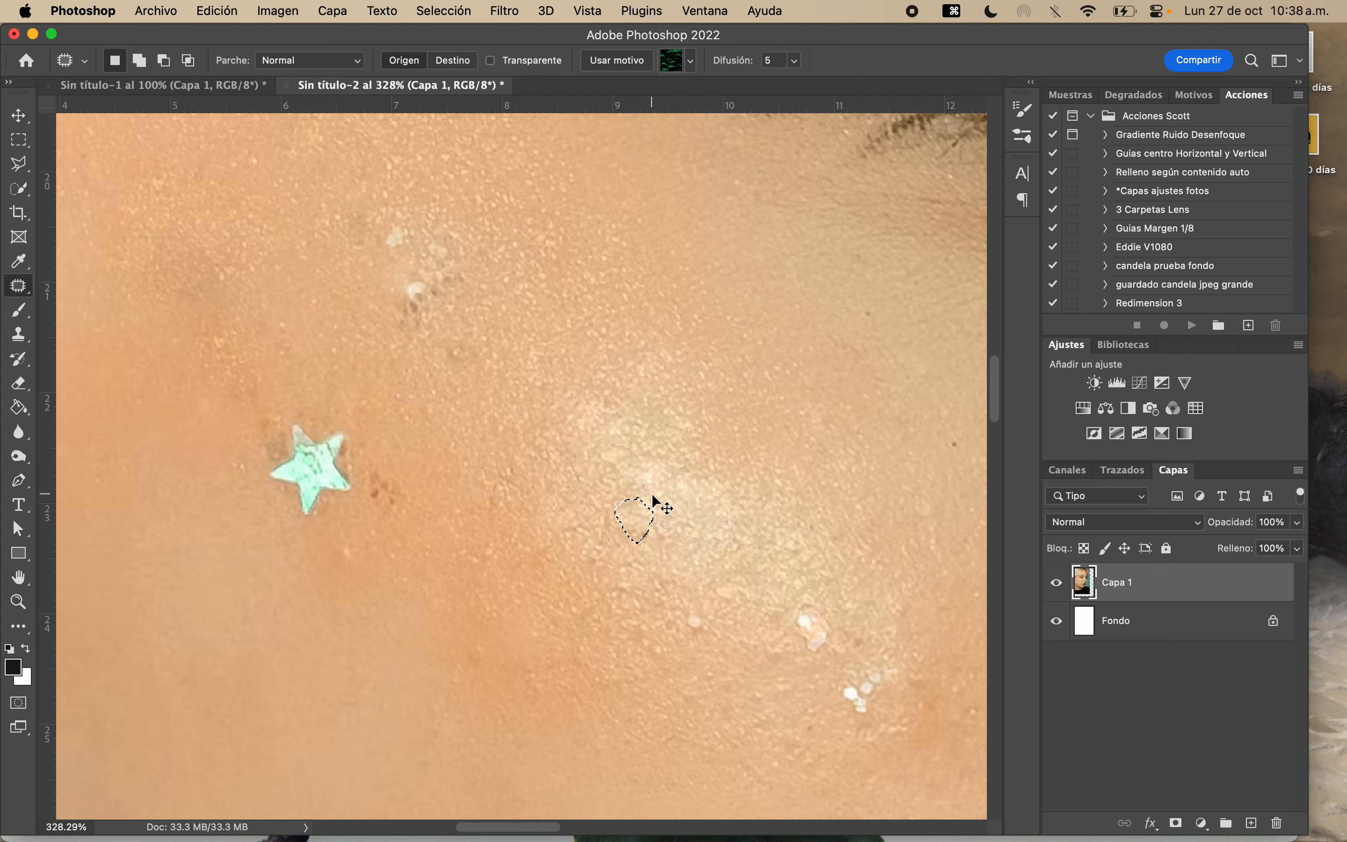
key(cmd+d)
Patch the green star and the pale flecks above it with clean cheek skin and clear the selection
scroll(646, 648, down, 6)
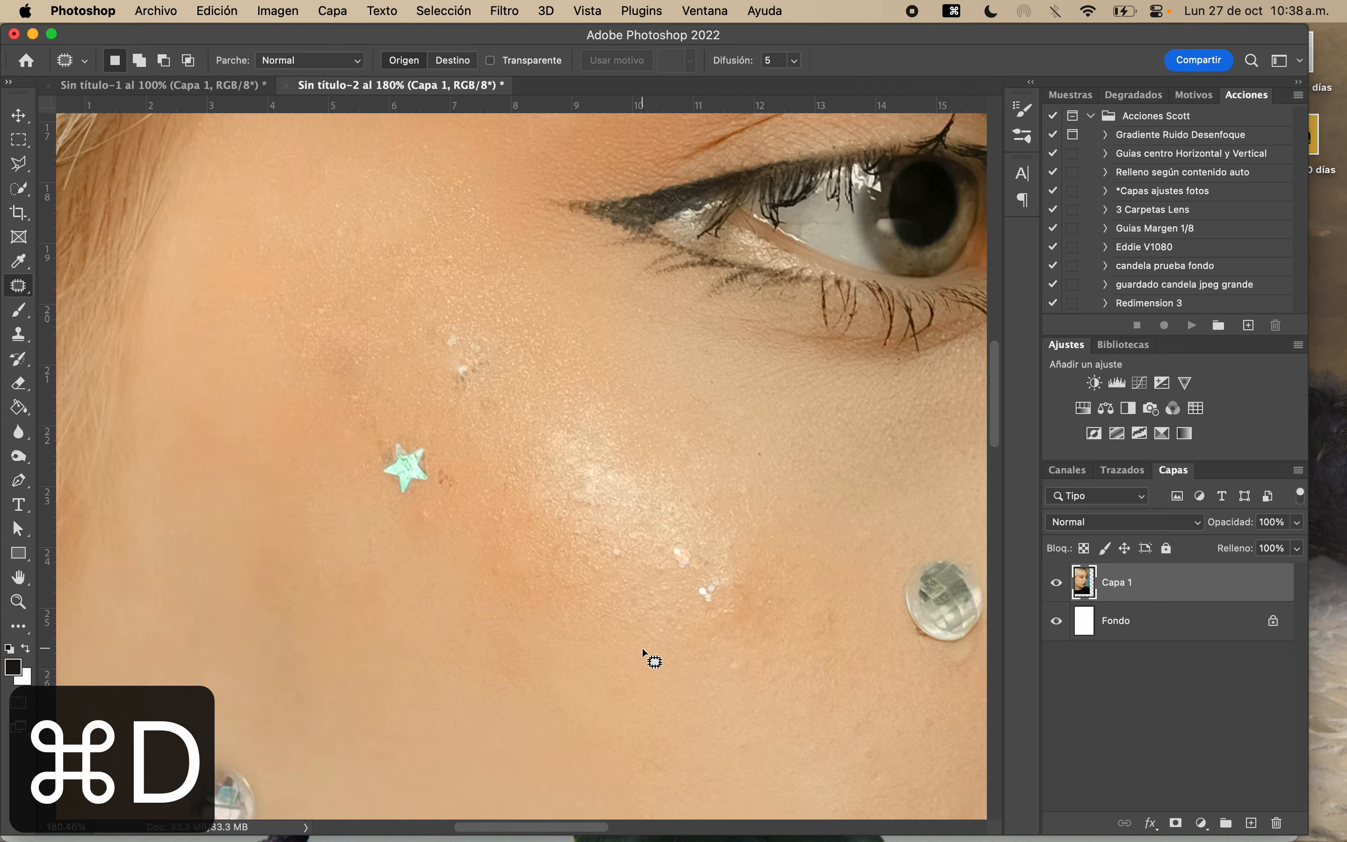
scroll(642, 648, down, 8)
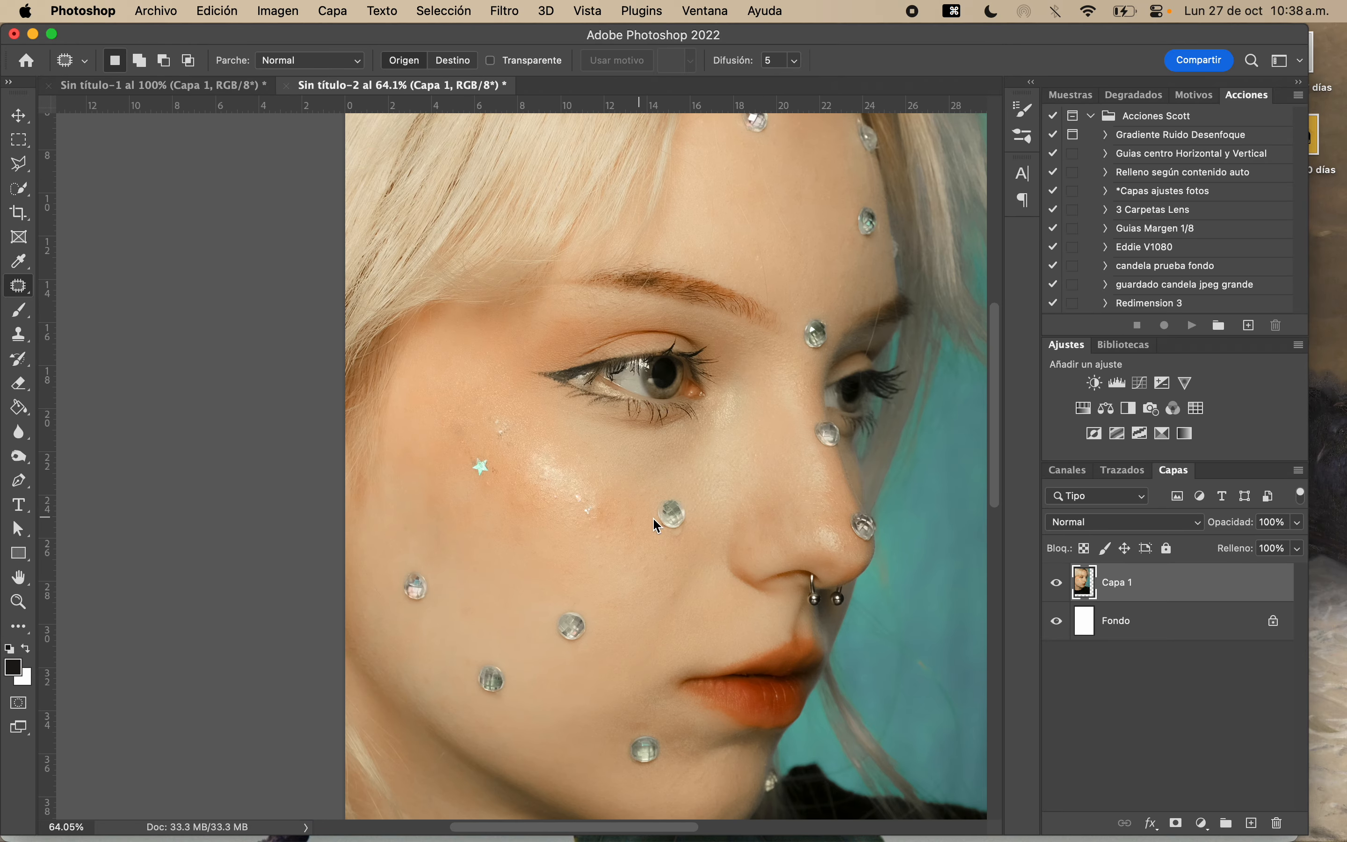
scroll(654, 526, up, 2)
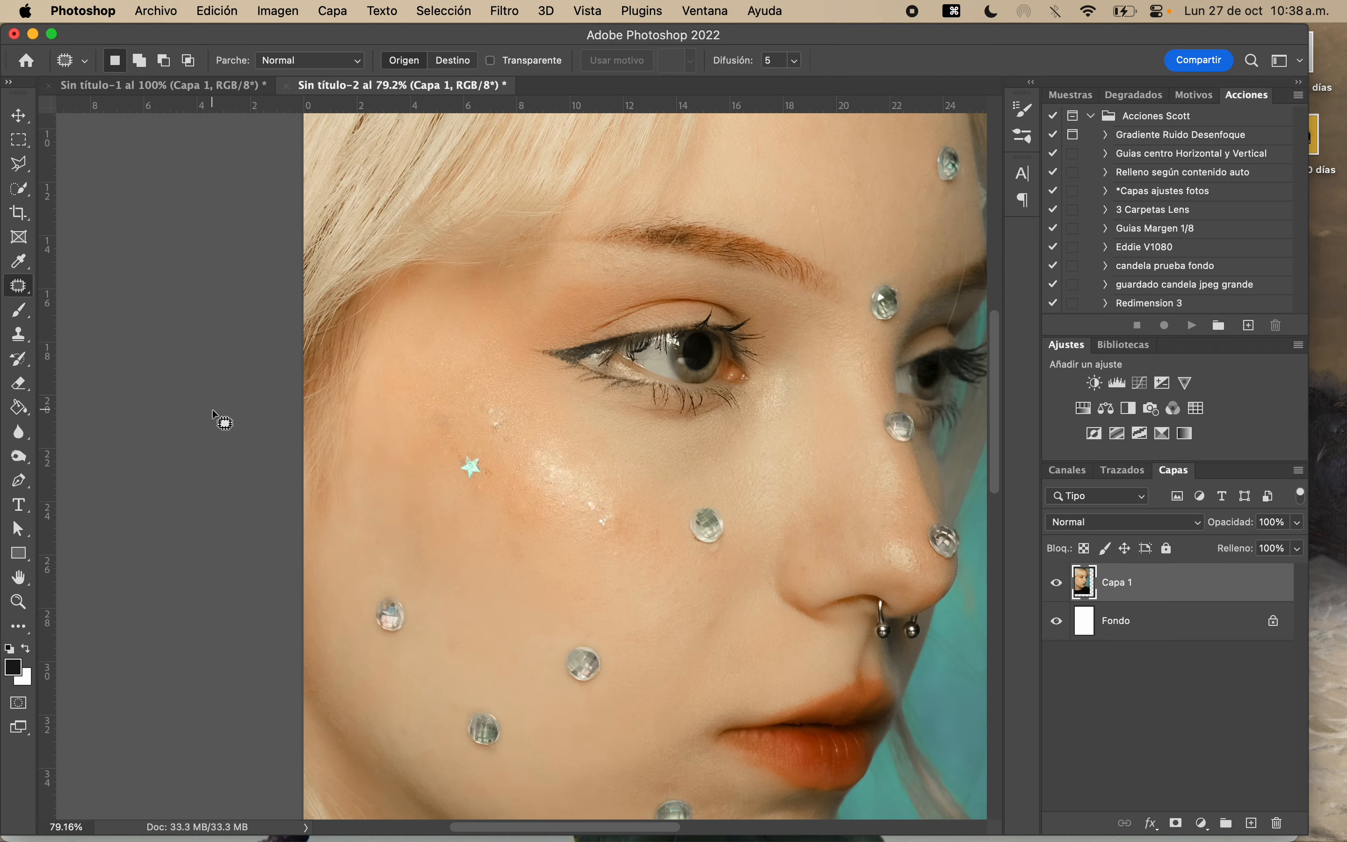
scroll(532, 449, up, 2)
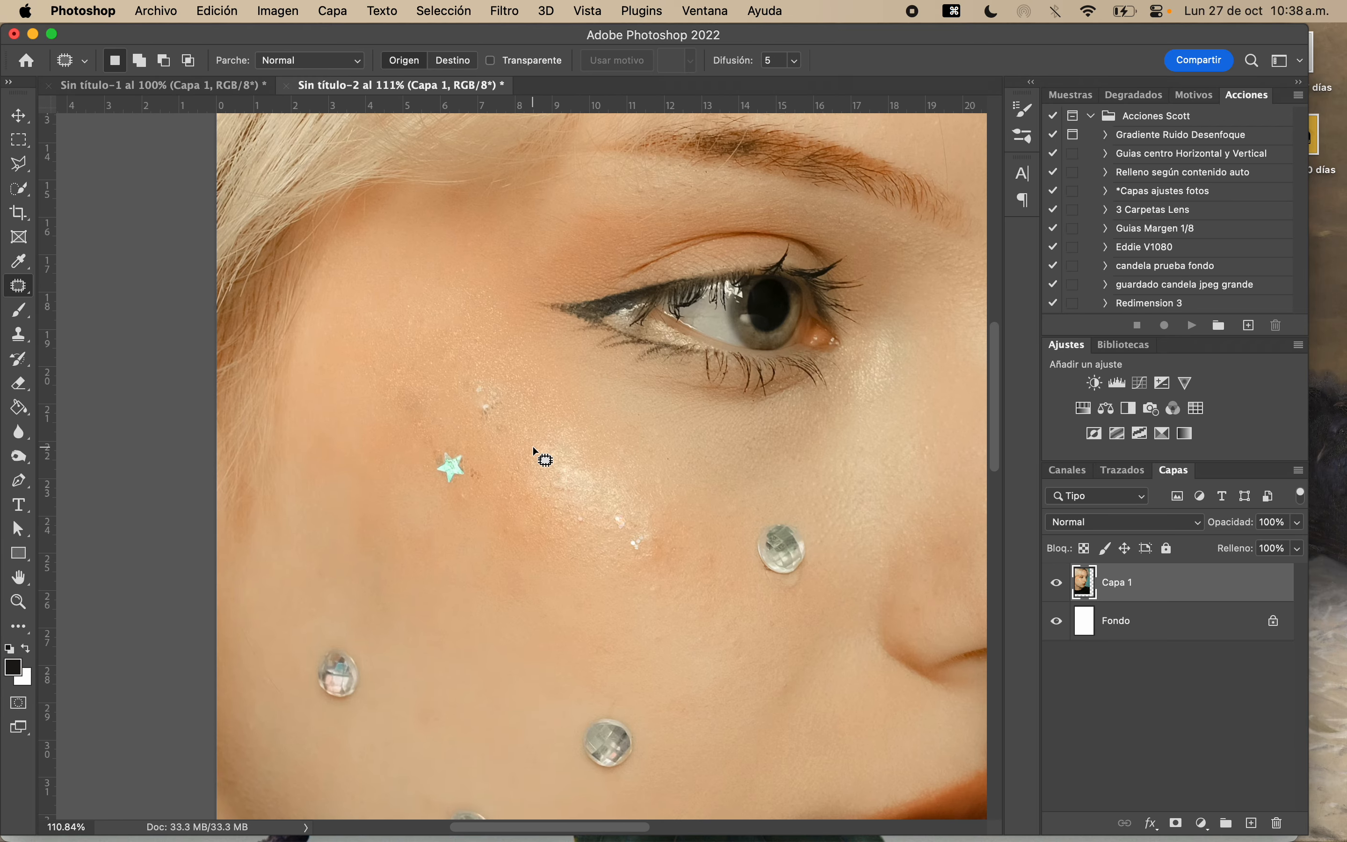
mouse_move(499, 379)
mouse_down()
mouse_move(465, 377)
mouse_move(460, 417)
mouse_move(496, 427)
mouse_move(516, 385)
mouse_move(478, 385)
mouse_move(443, 356)
mouse_move(466, 440)
mouse_move(427, 419)
mouse_move(402, 427)
mouse_move(435, 496)
mouse_move(474, 506)
mouse_move(491, 492)
mouse_move(472, 421)
mouse_move(489, 388)
mouse_up()
key(super+d)
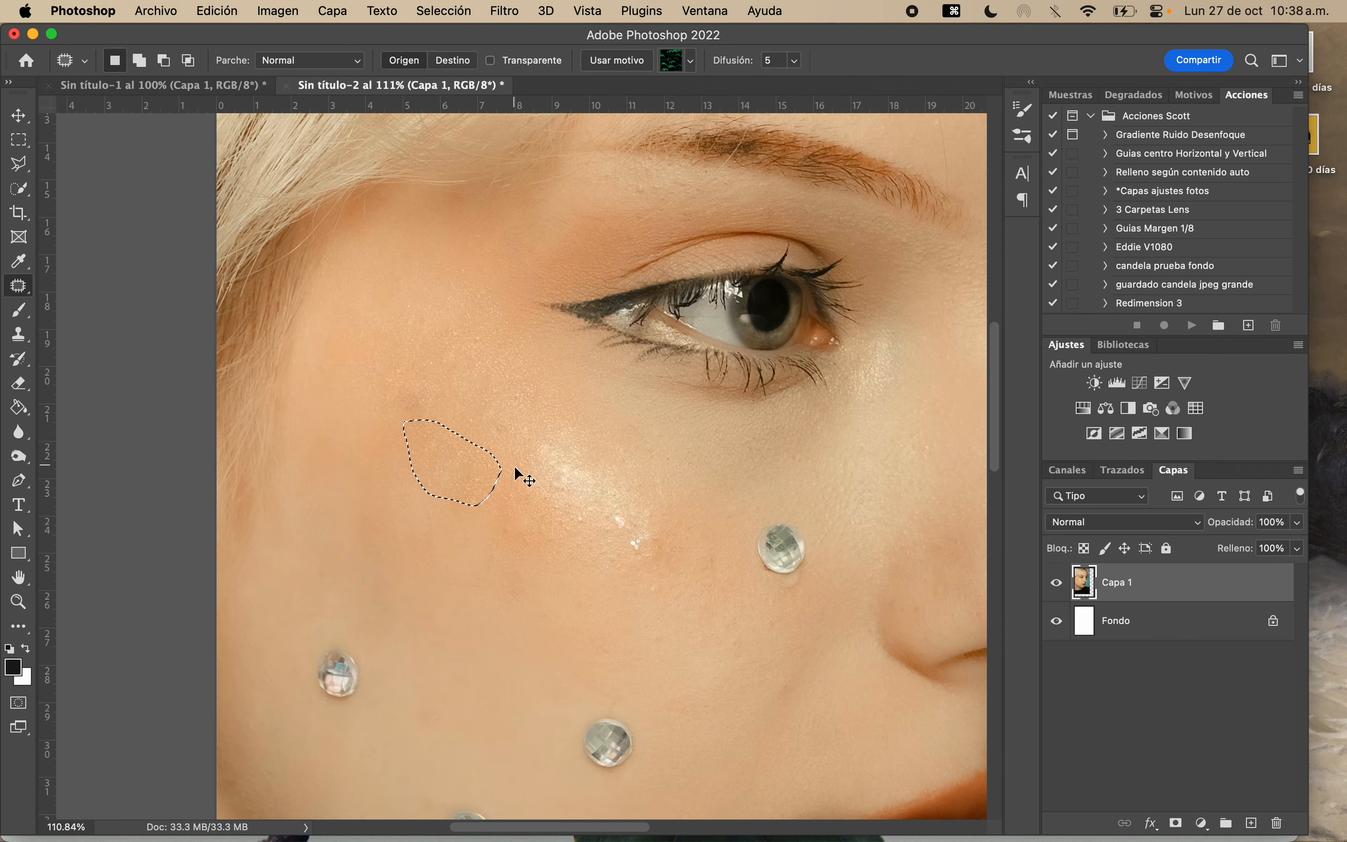
key(super+d)
Choose the Clone Stamp tool and examine the gem on the cheek beside the nose and its surrounding skin
scroll(502, 529, down, 3)
scroll(499, 547, down, 1)
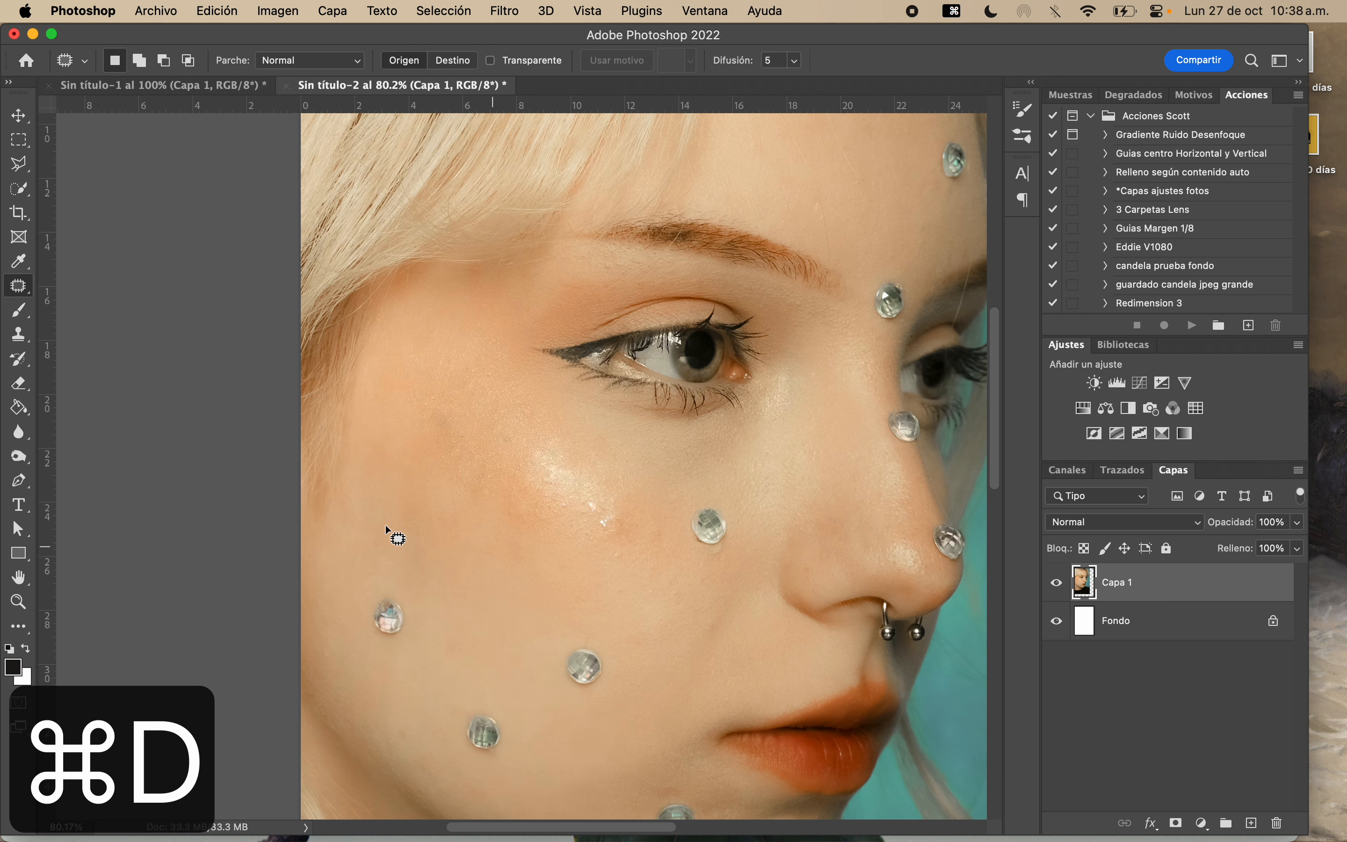
click(18, 334)
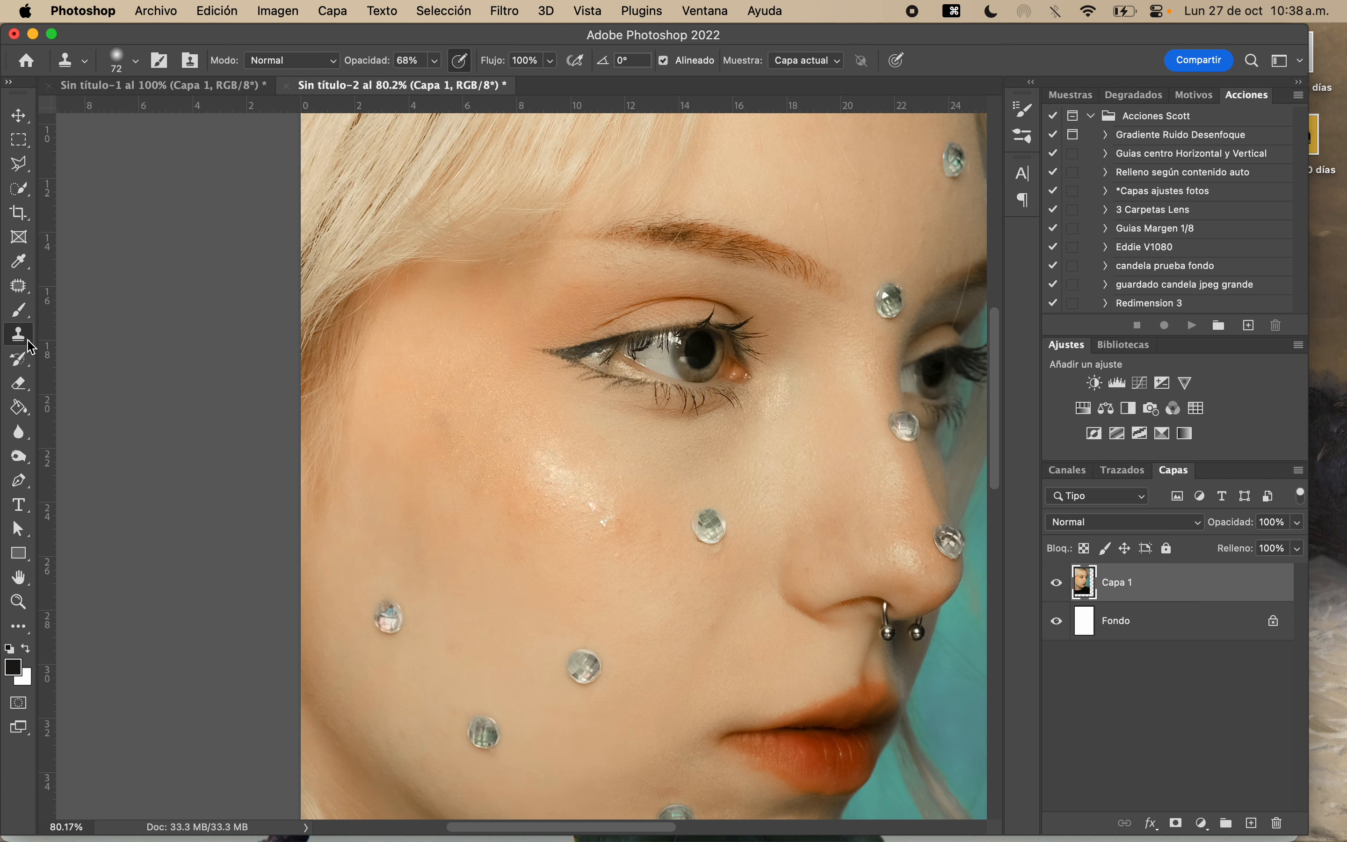
click(79, 340)
scroll(495, 538, up, 3)
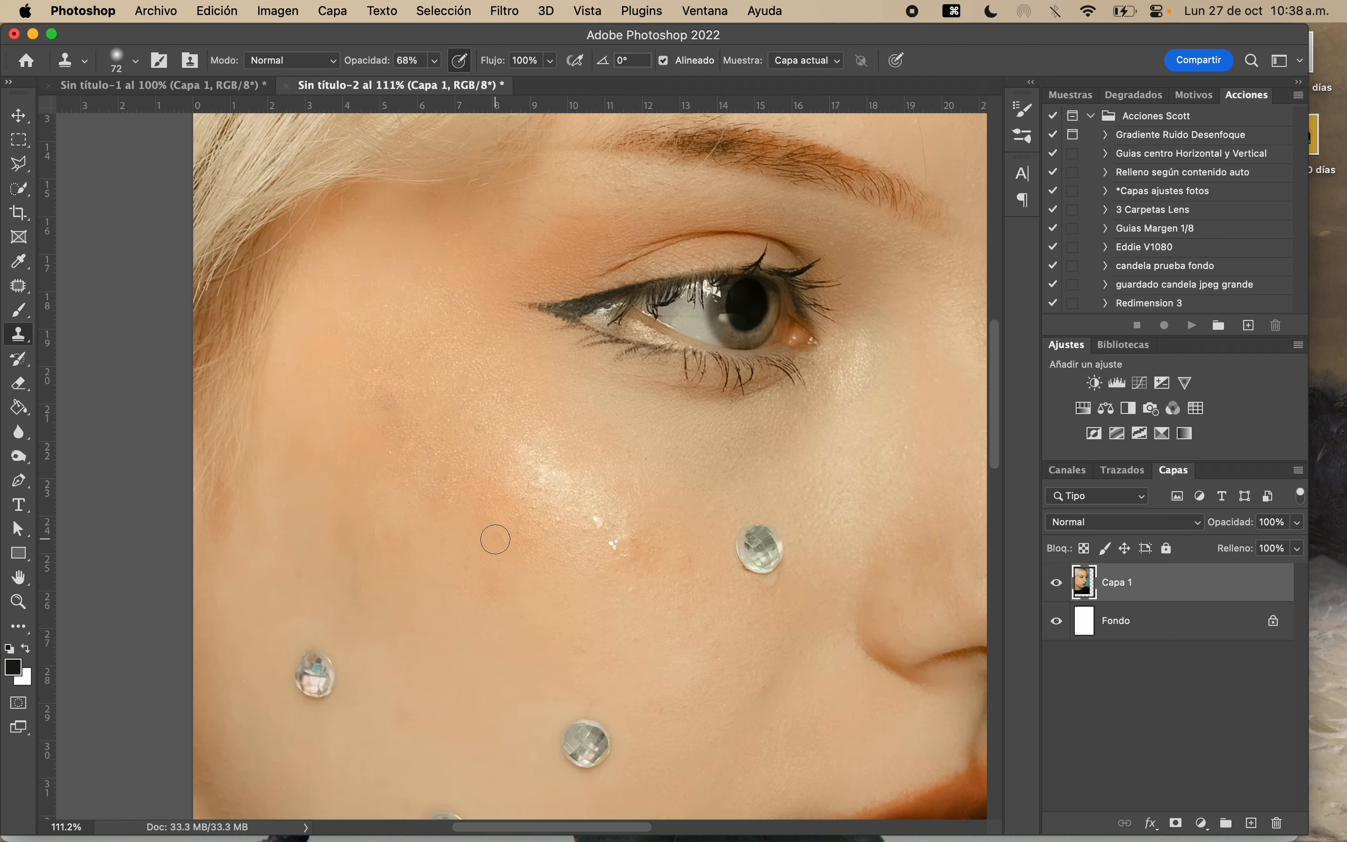
scroll(495, 537, right, 5)
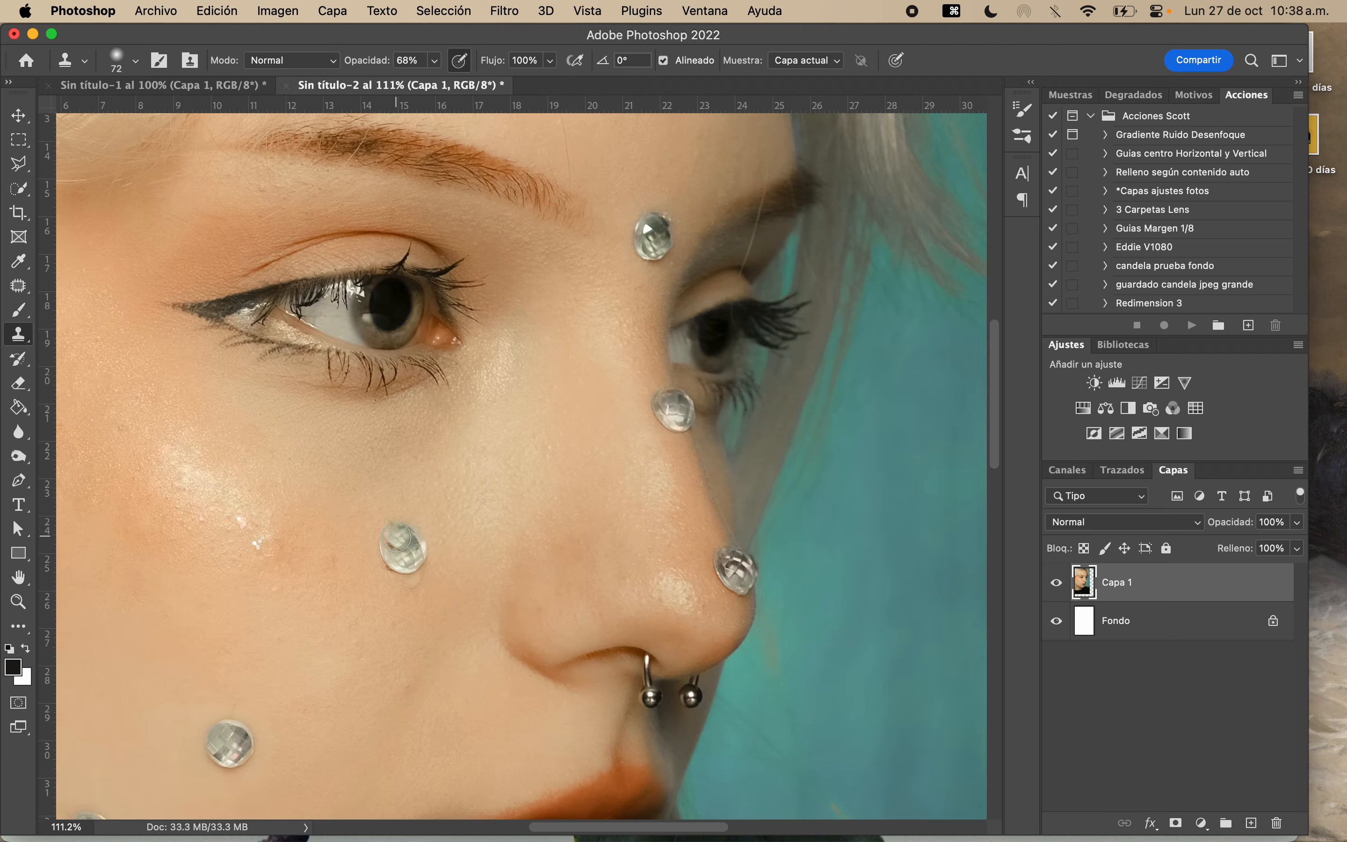
scroll(396, 535, up, 3)
scroll(395, 536, left, 5)
scroll(396, 535, down, 3)
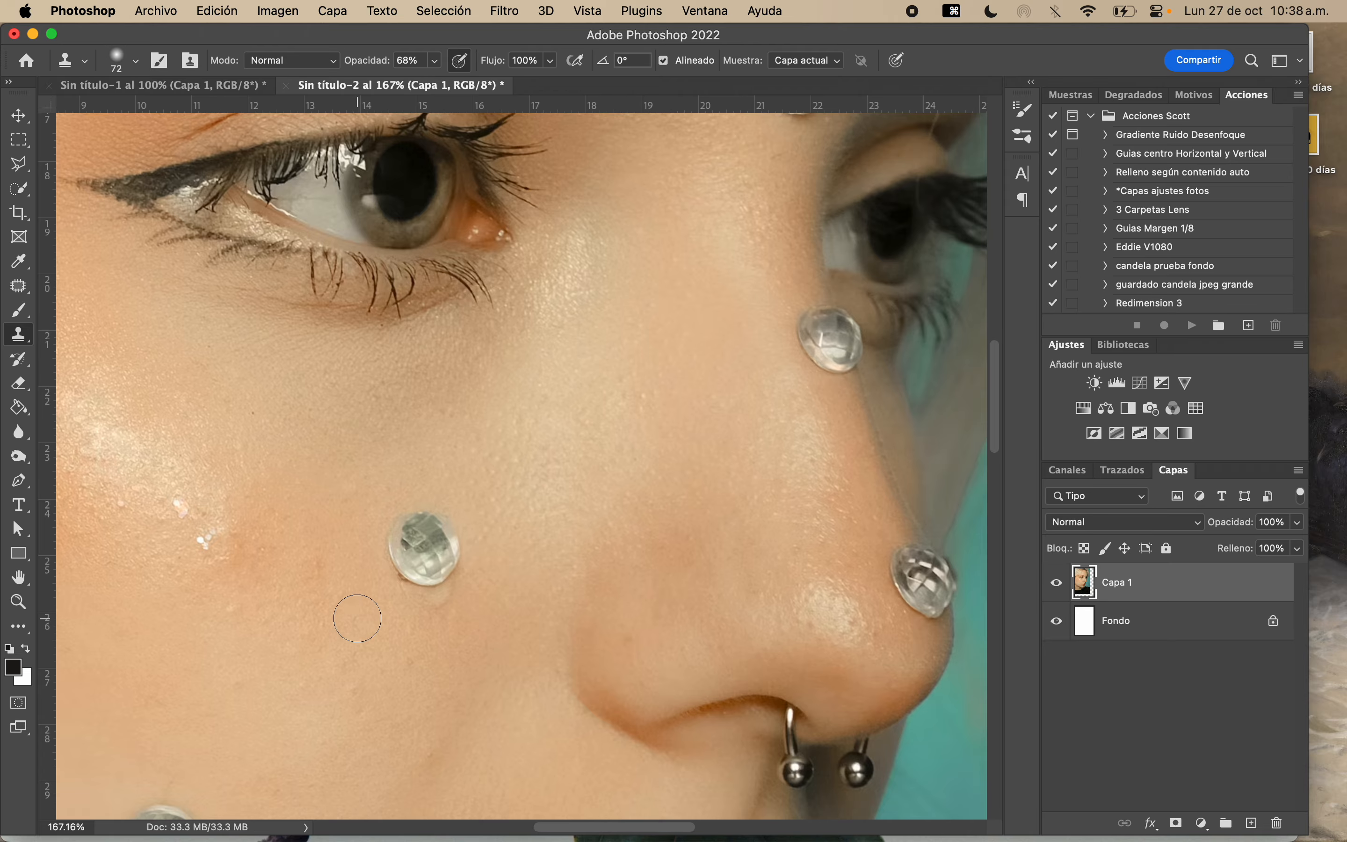
scroll(357, 618, up, 3)
key(space)
drag(382, 598, 571, 345)
key(space)
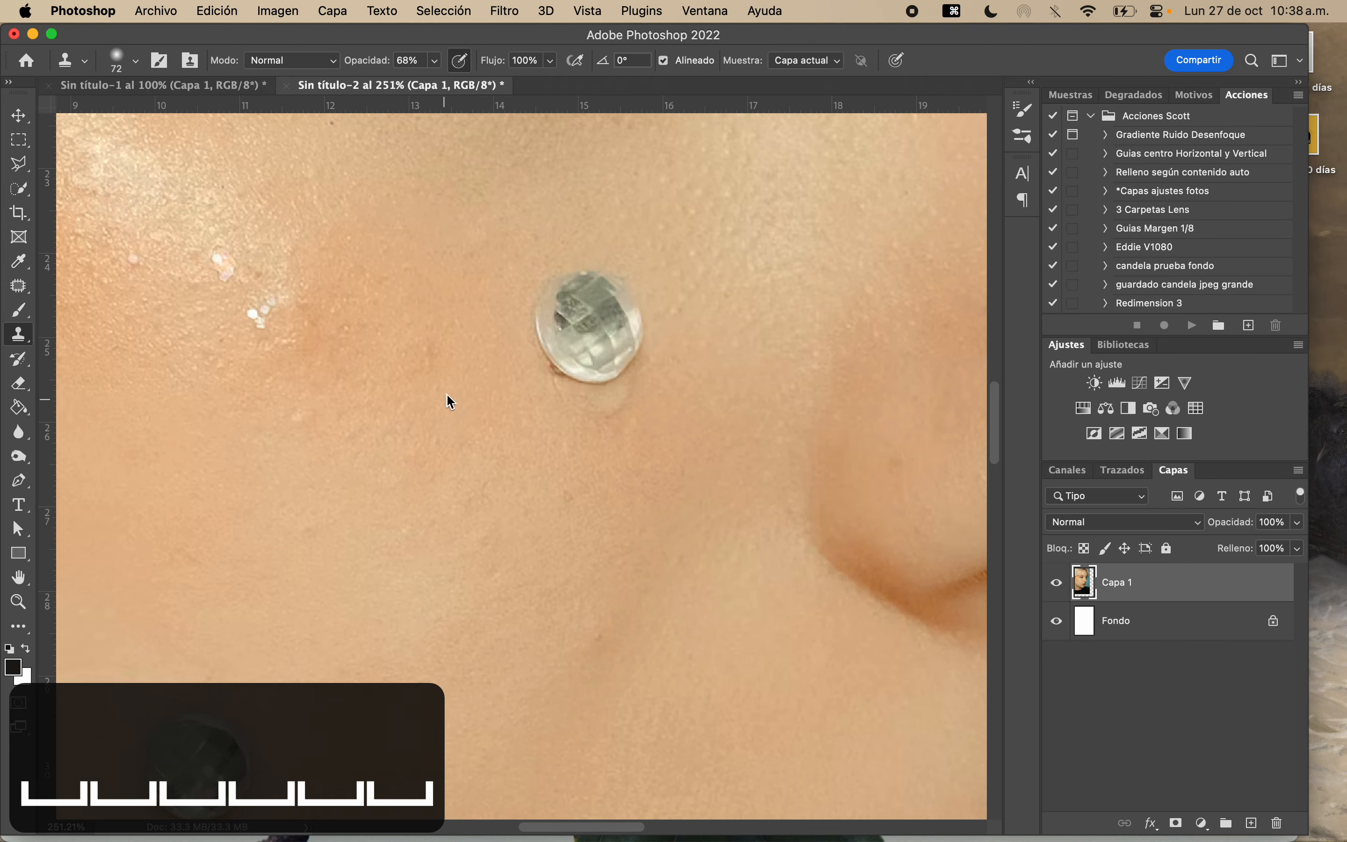
scroll(448, 387, up, 3)
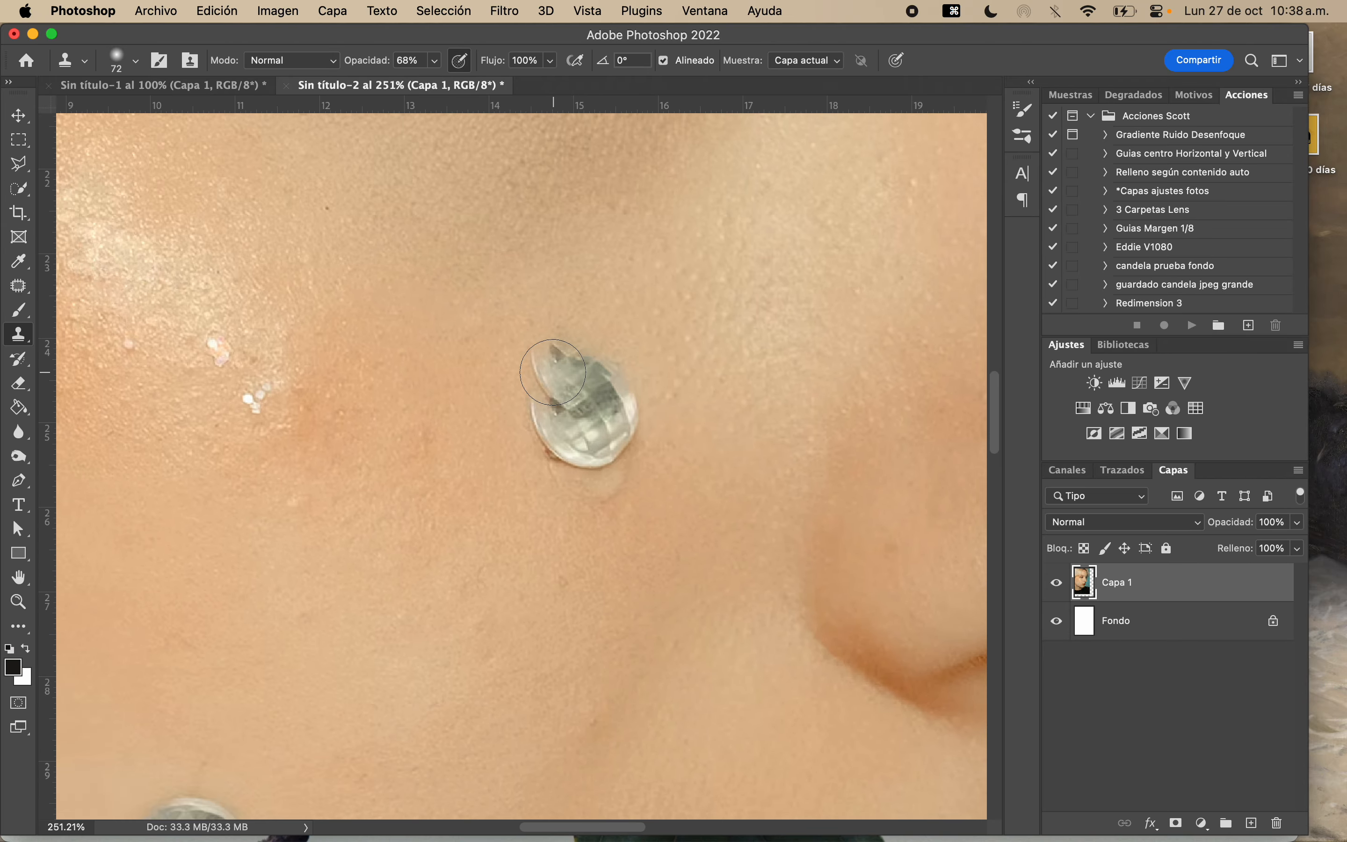
scroll(398, 504, up, 2)
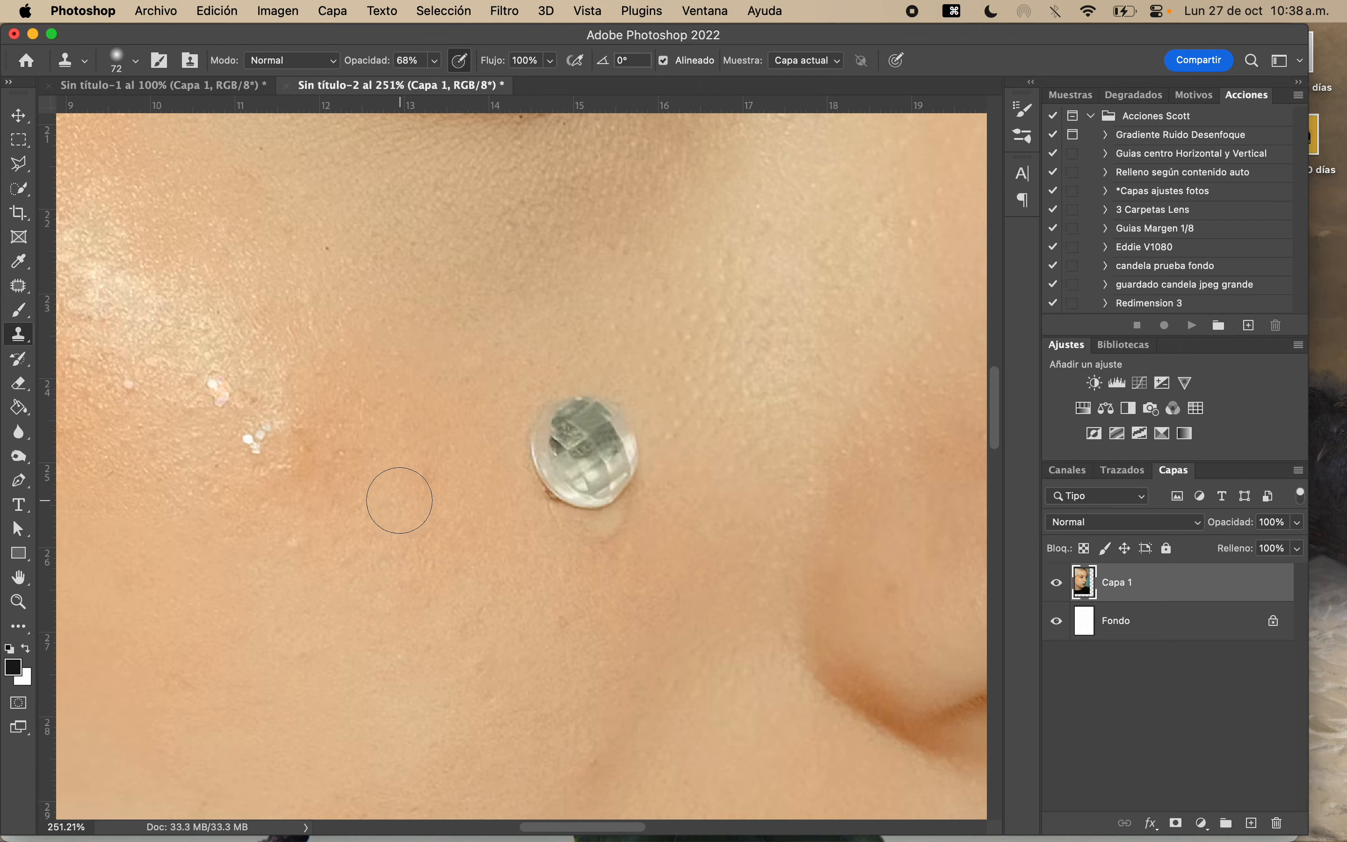
key(l)
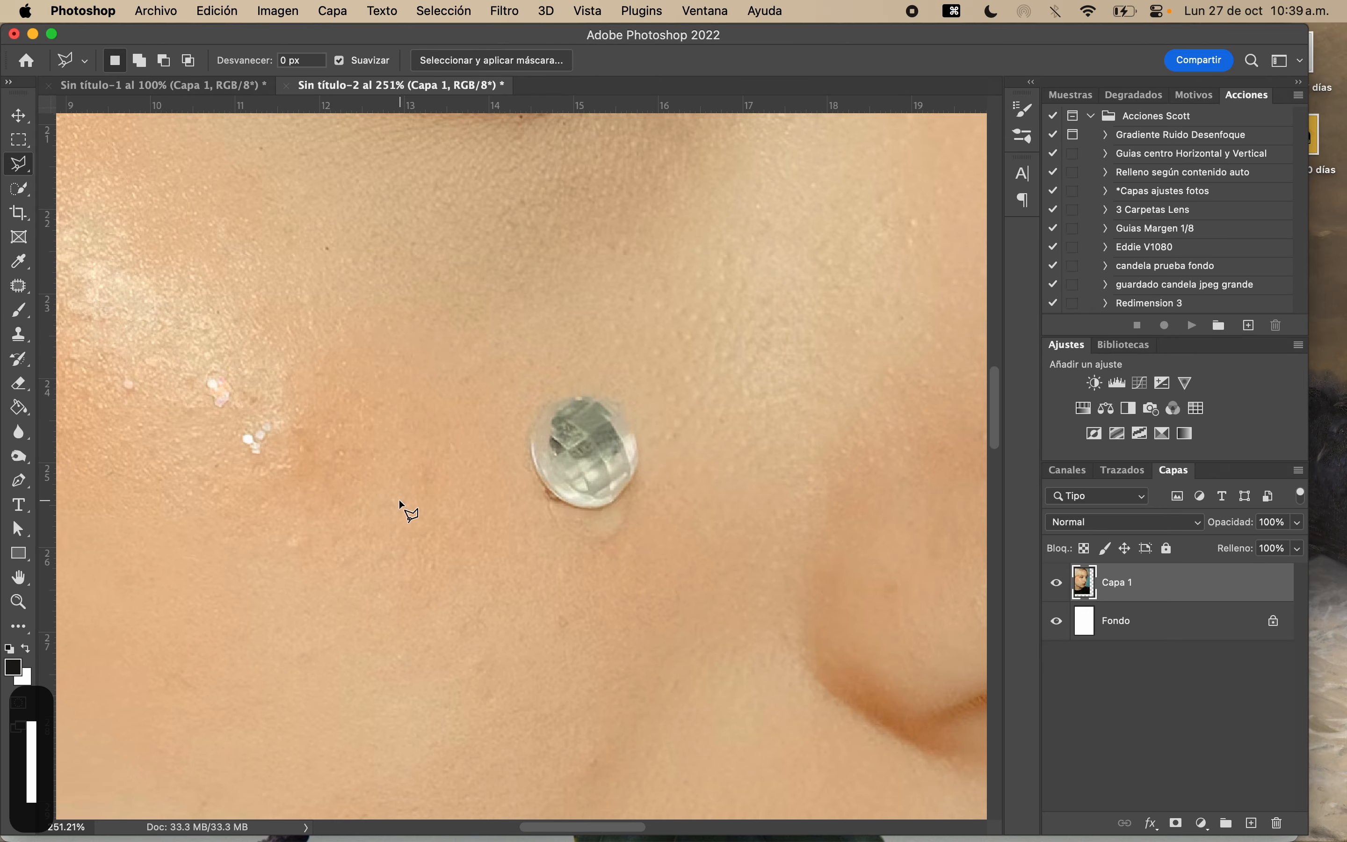
click(510, 430)
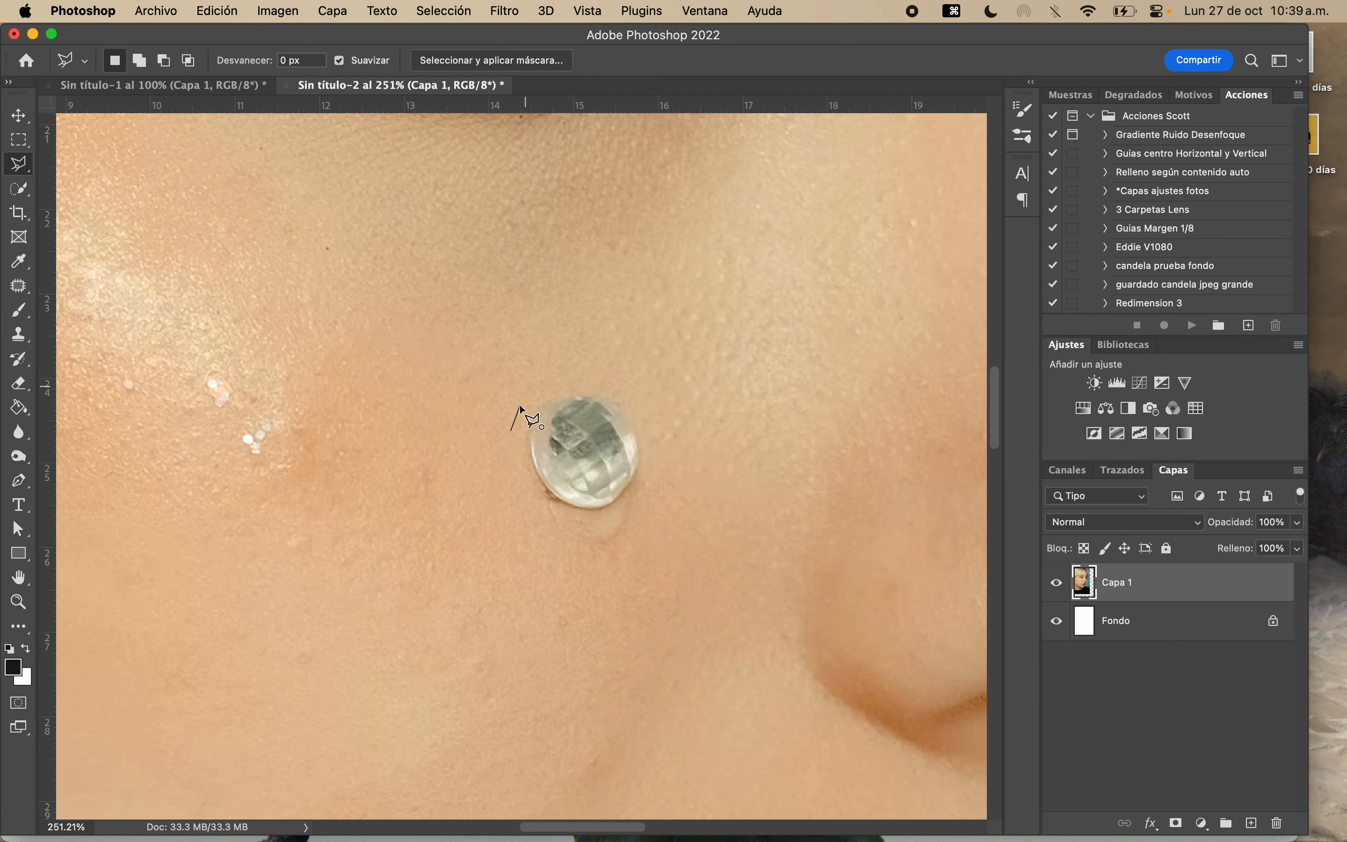
key(super+d)
key(Escape)
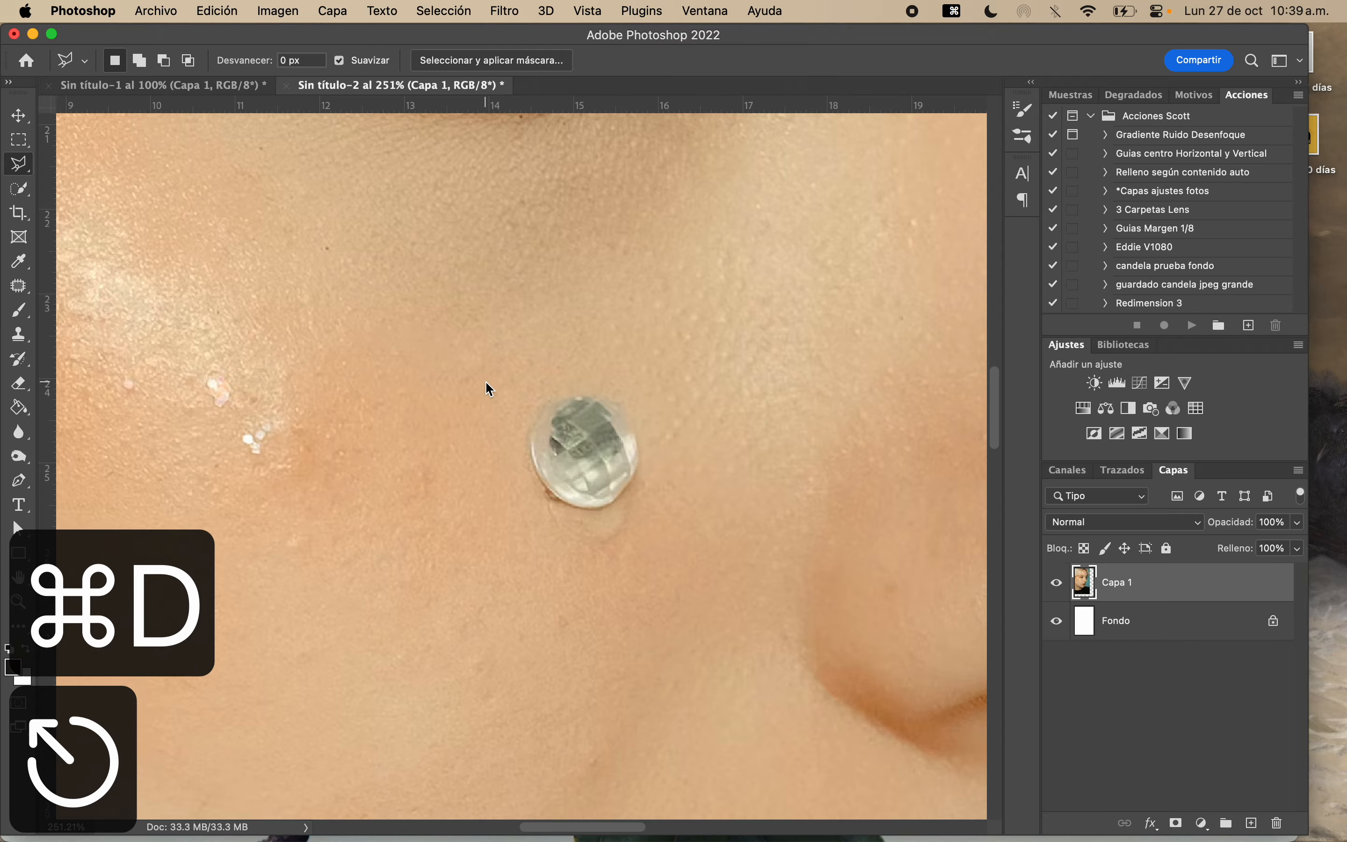
scroll(483, 392, down, 2)
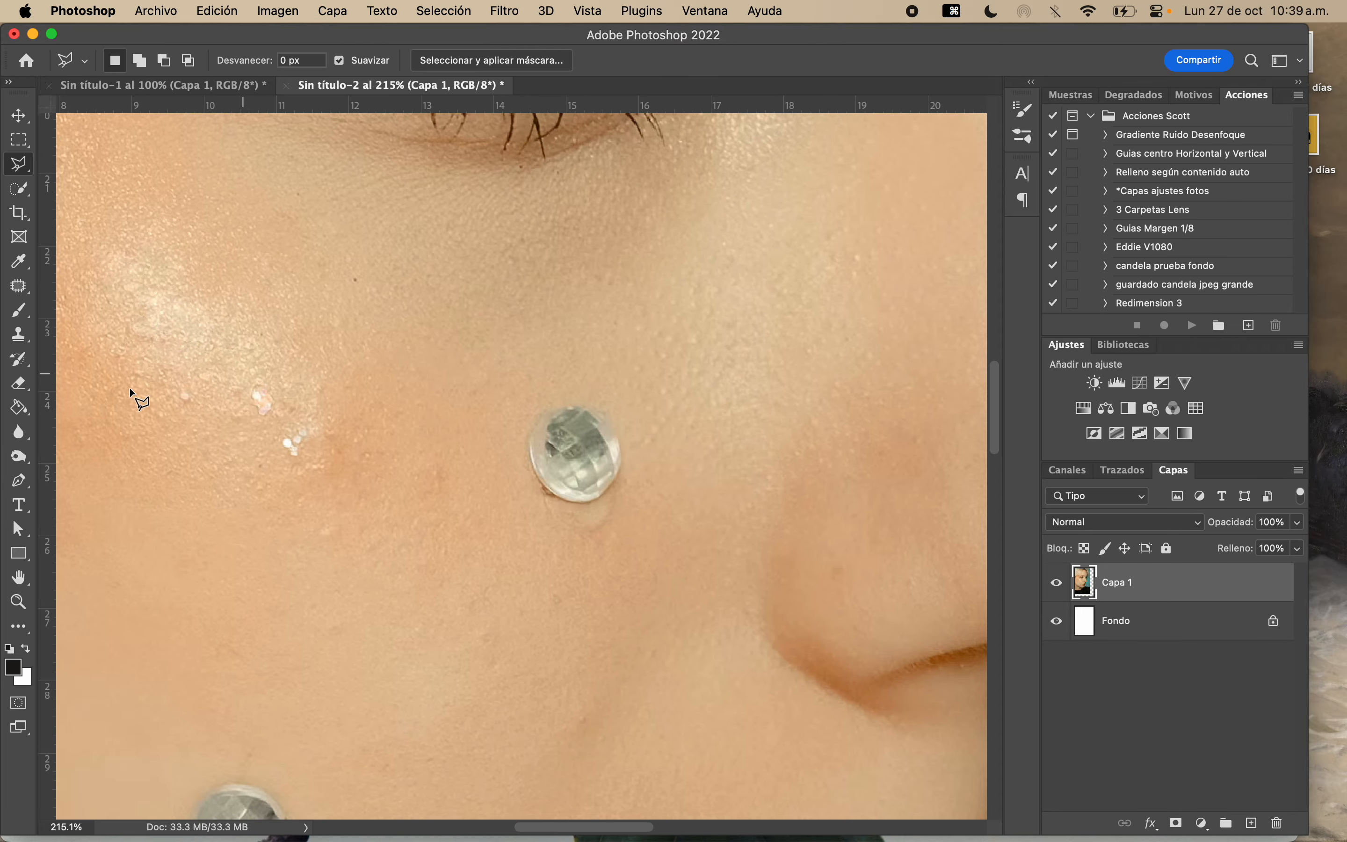
Try to cover the cheek gem beside the nose with cloned skin at 68% opacity, and undo the cloning
click(19, 334)
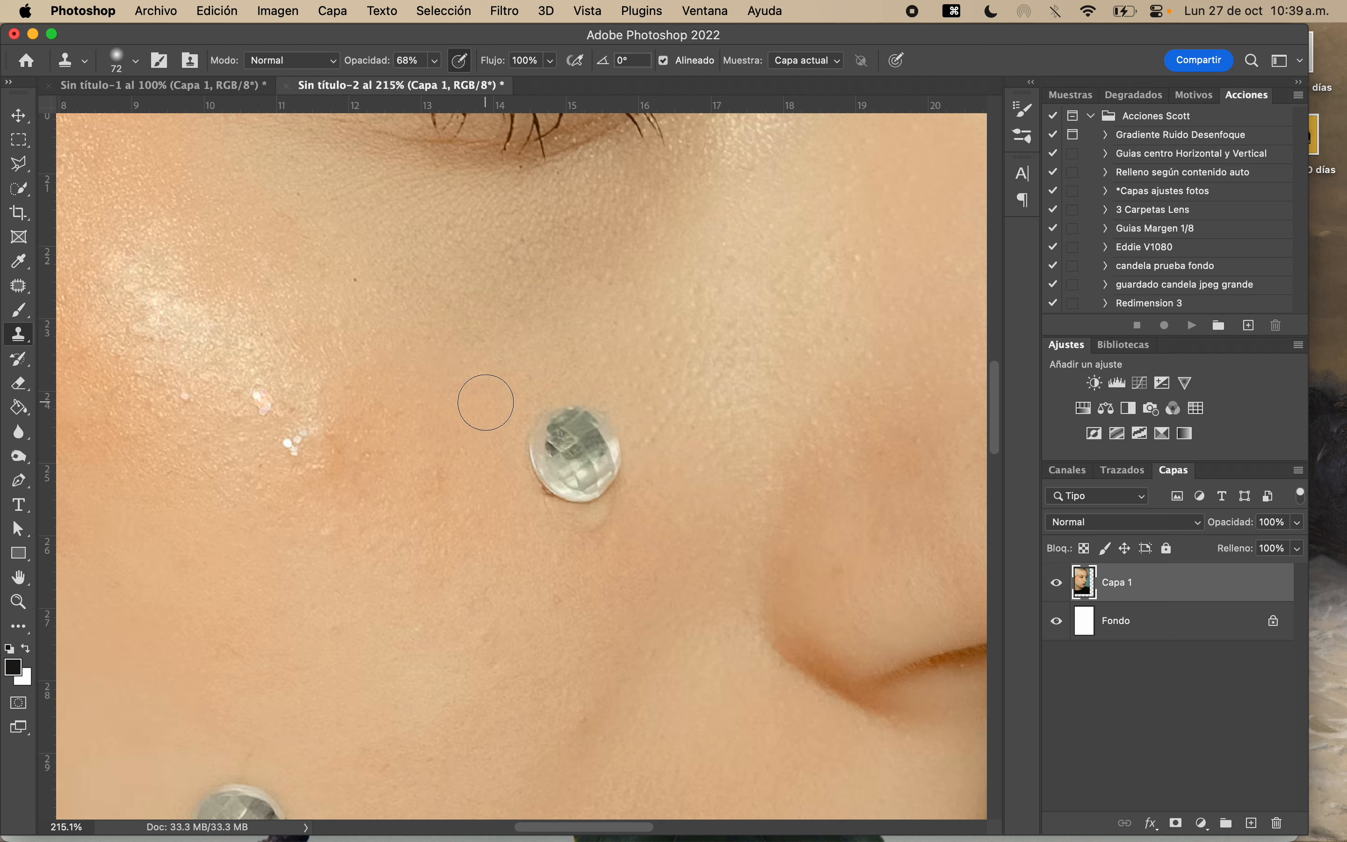
scroll(506, 392, down, 3)
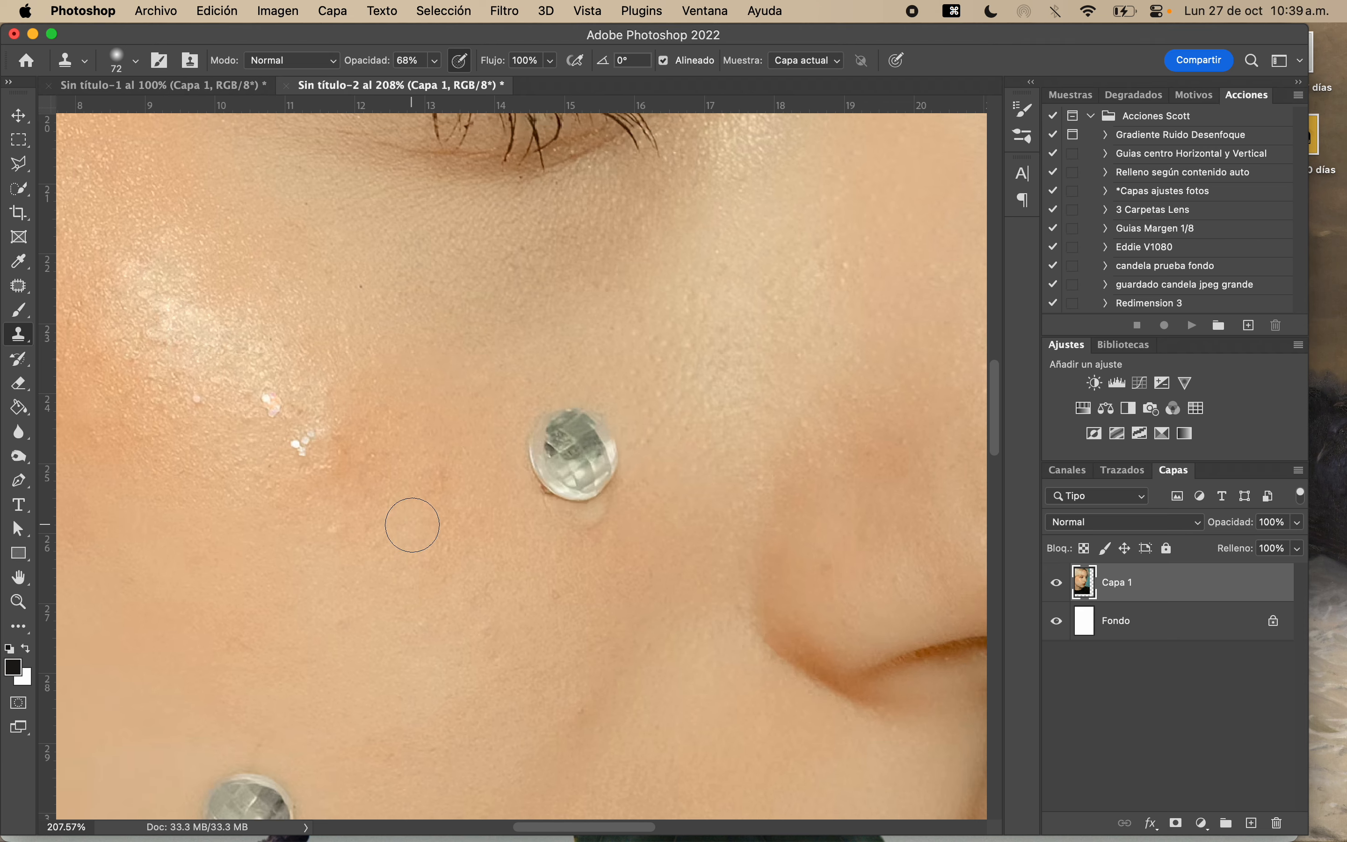
scroll(412, 524, up, 1)
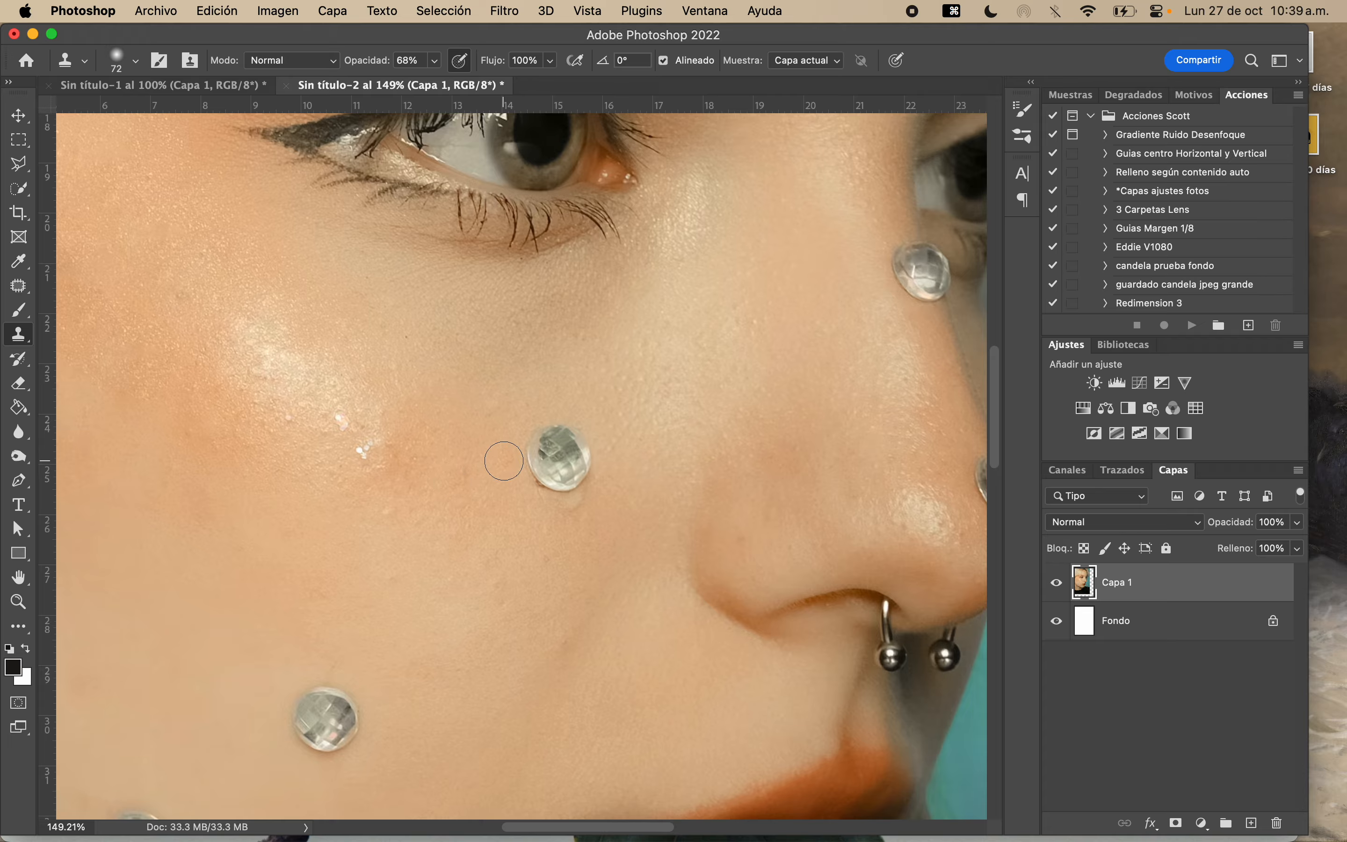
click(560, 446)
mouse_move(537, 451)
mouse_down()
mouse_move(574, 436)
mouse_move(528, 452)
mouse_move(571, 466)
mouse_move(562, 484)
mouse_move(538, 482)
mouse_move(574, 476)
mouse_move(543, 458)
mouse_move(549, 469)
mouse_move(577, 447)
mouse_move(526, 455)
mouse_move(540, 471)
mouse_move(578, 449)
mouse_move(558, 443)
mouse_move(536, 482)
mouse_move(583, 479)
mouse_up()
scroll(621, 531, down, 3)
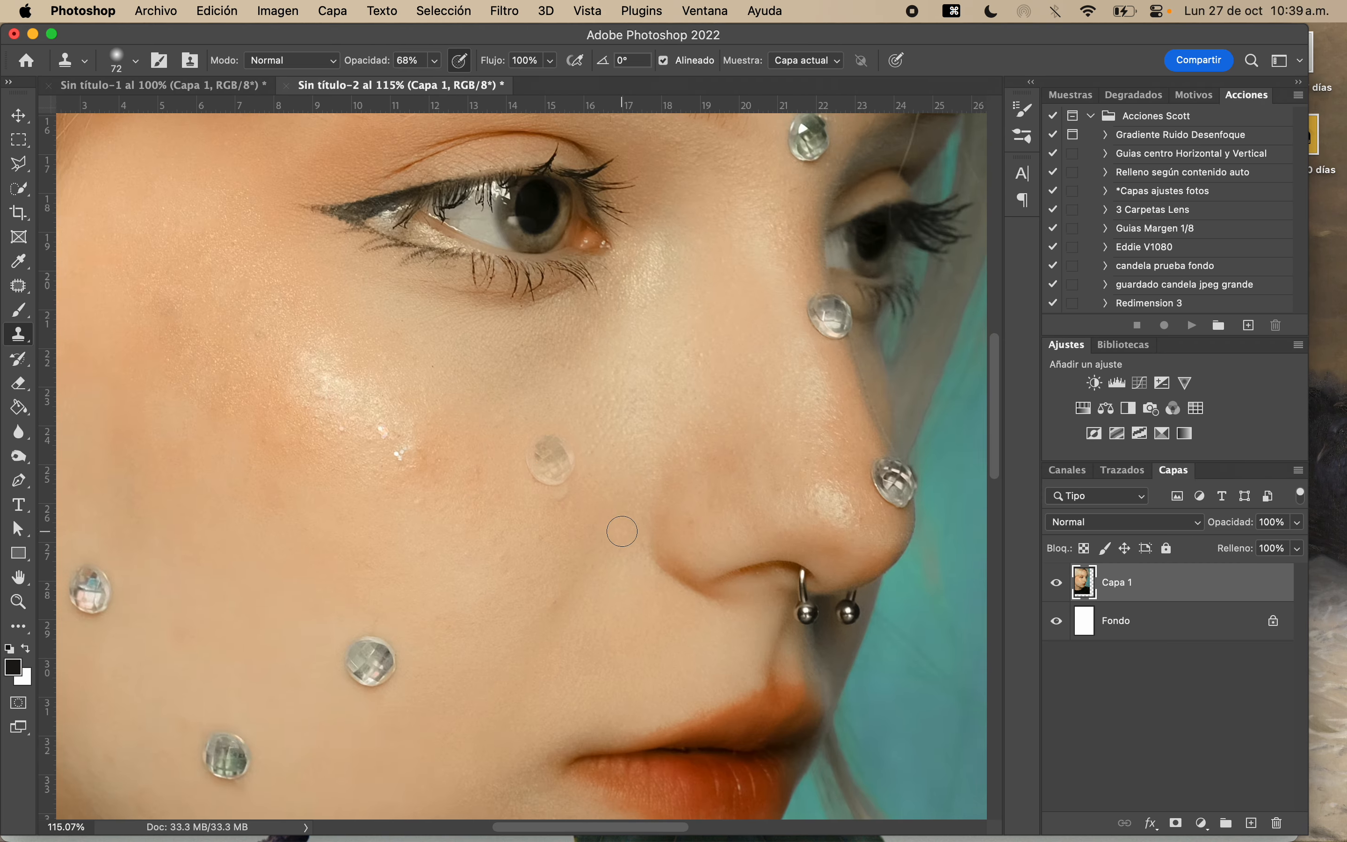
scroll(561, 498, up, 2)
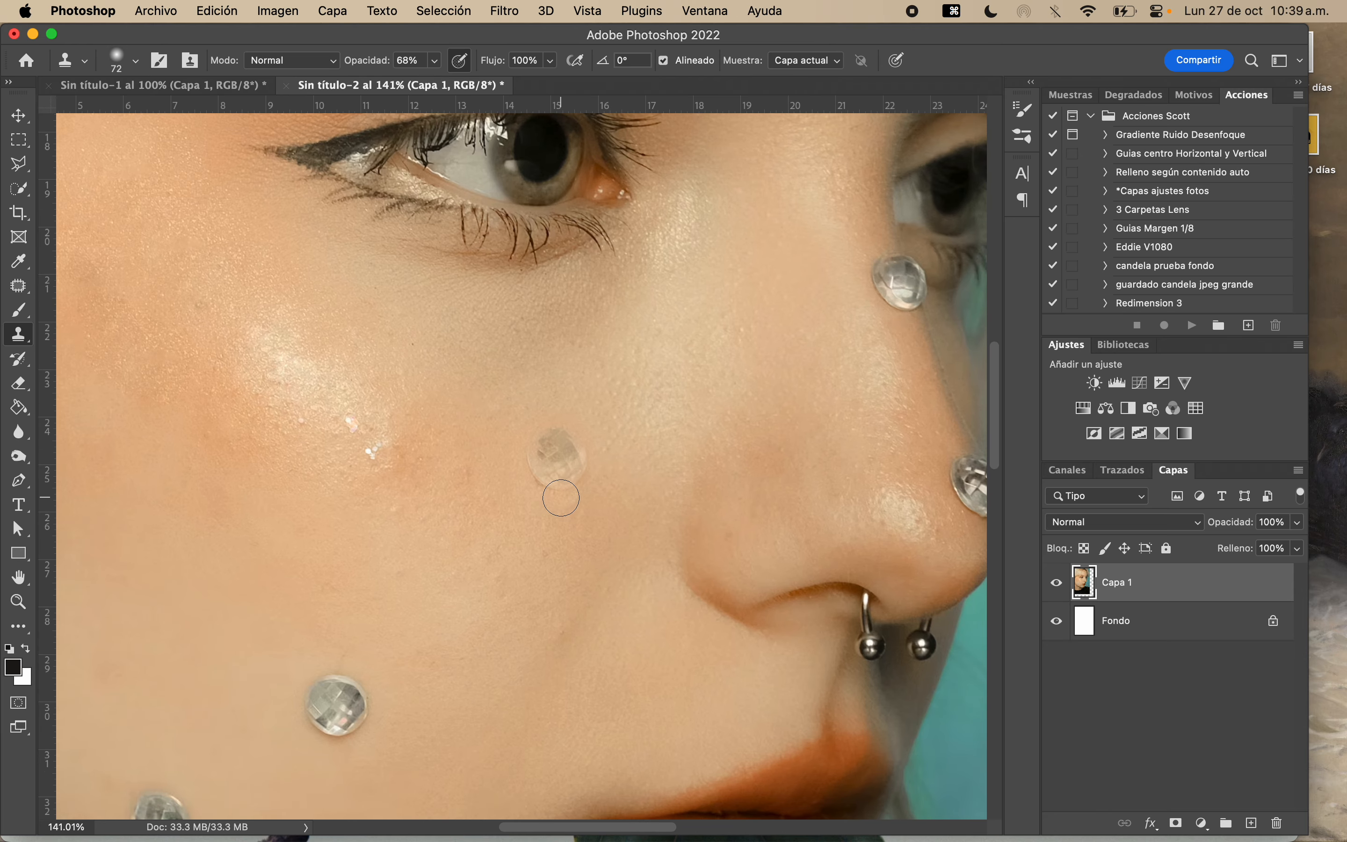
scroll(563, 501, up, 2)
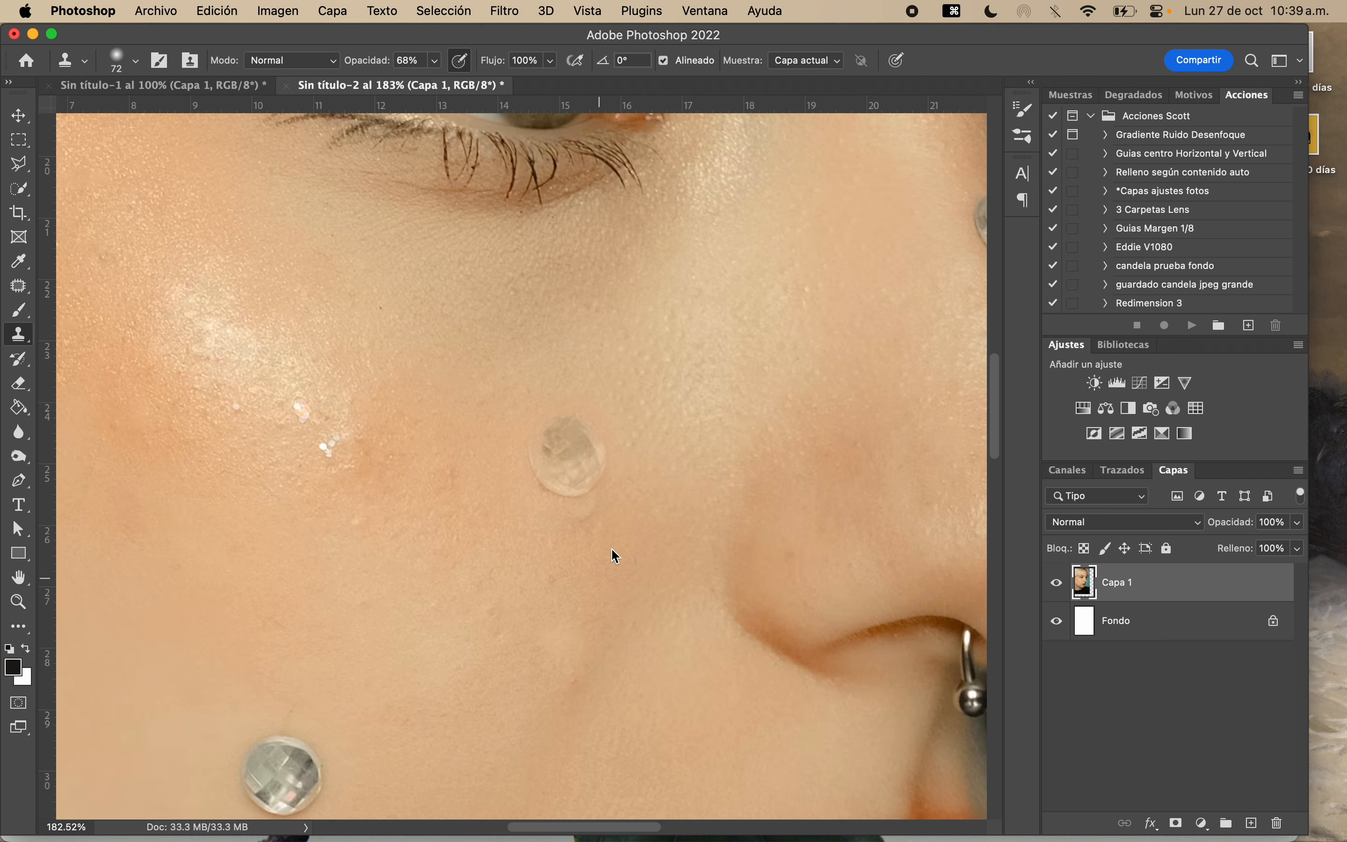
alt+click(615, 406)
click(131, 64)
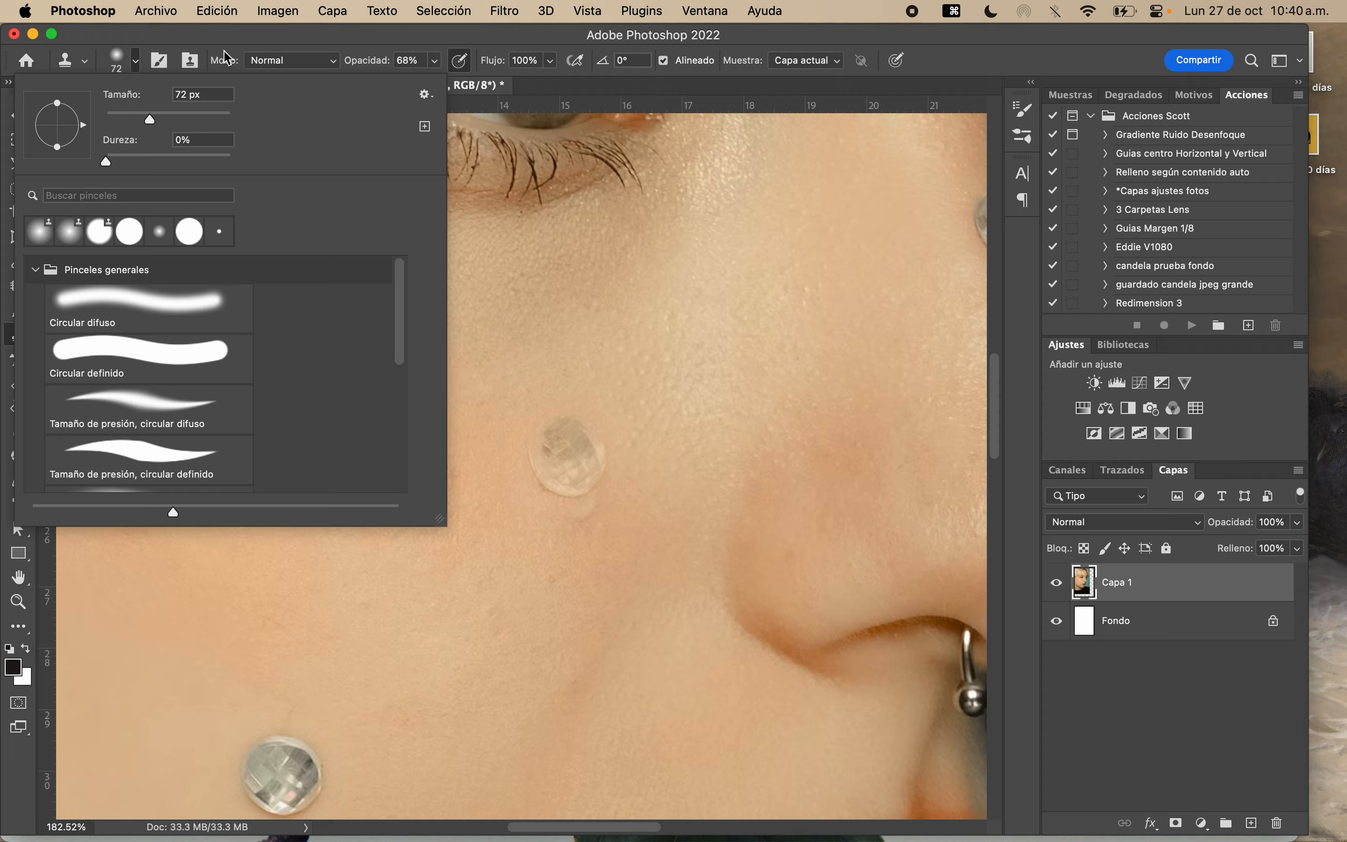
click(240, 51)
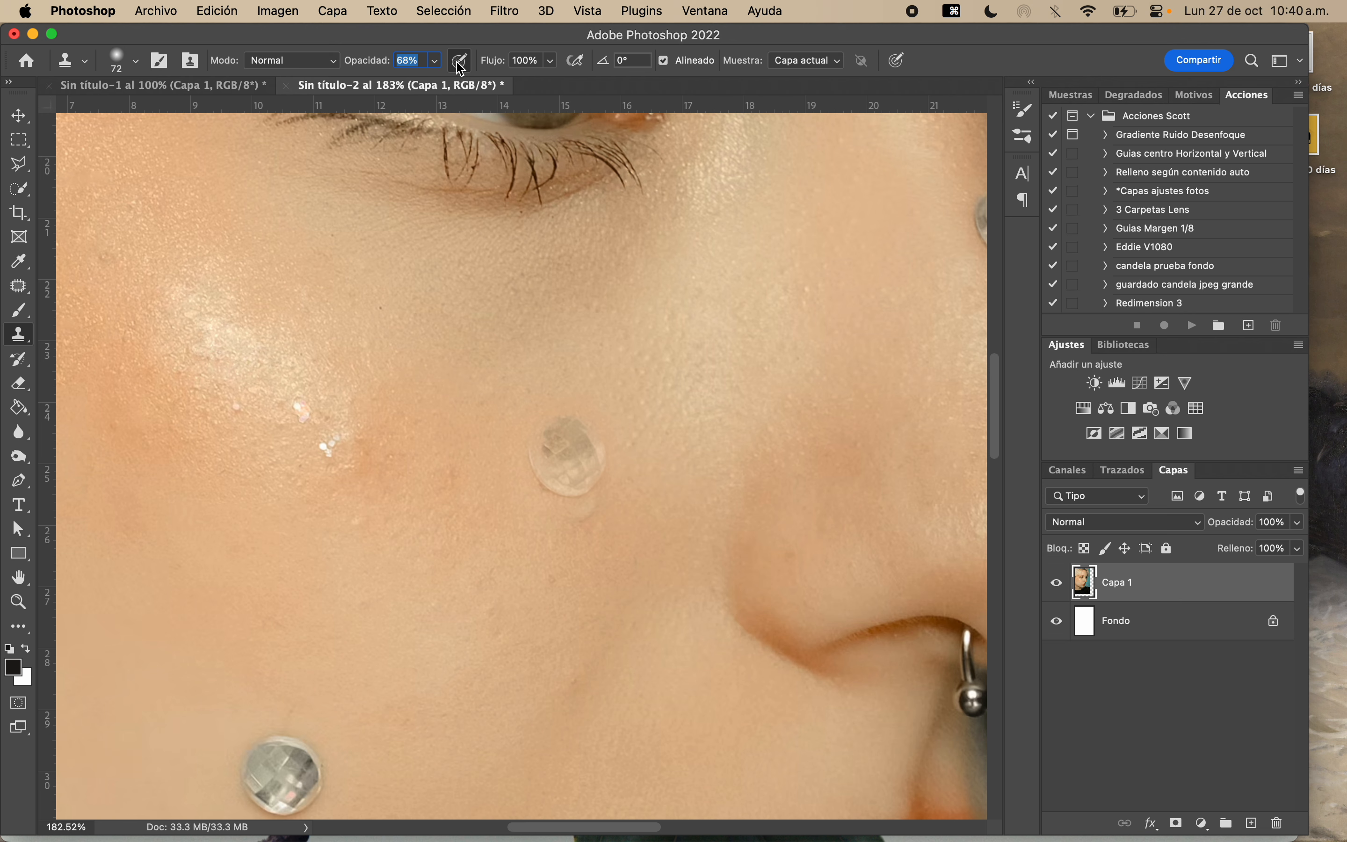
key(super+z)
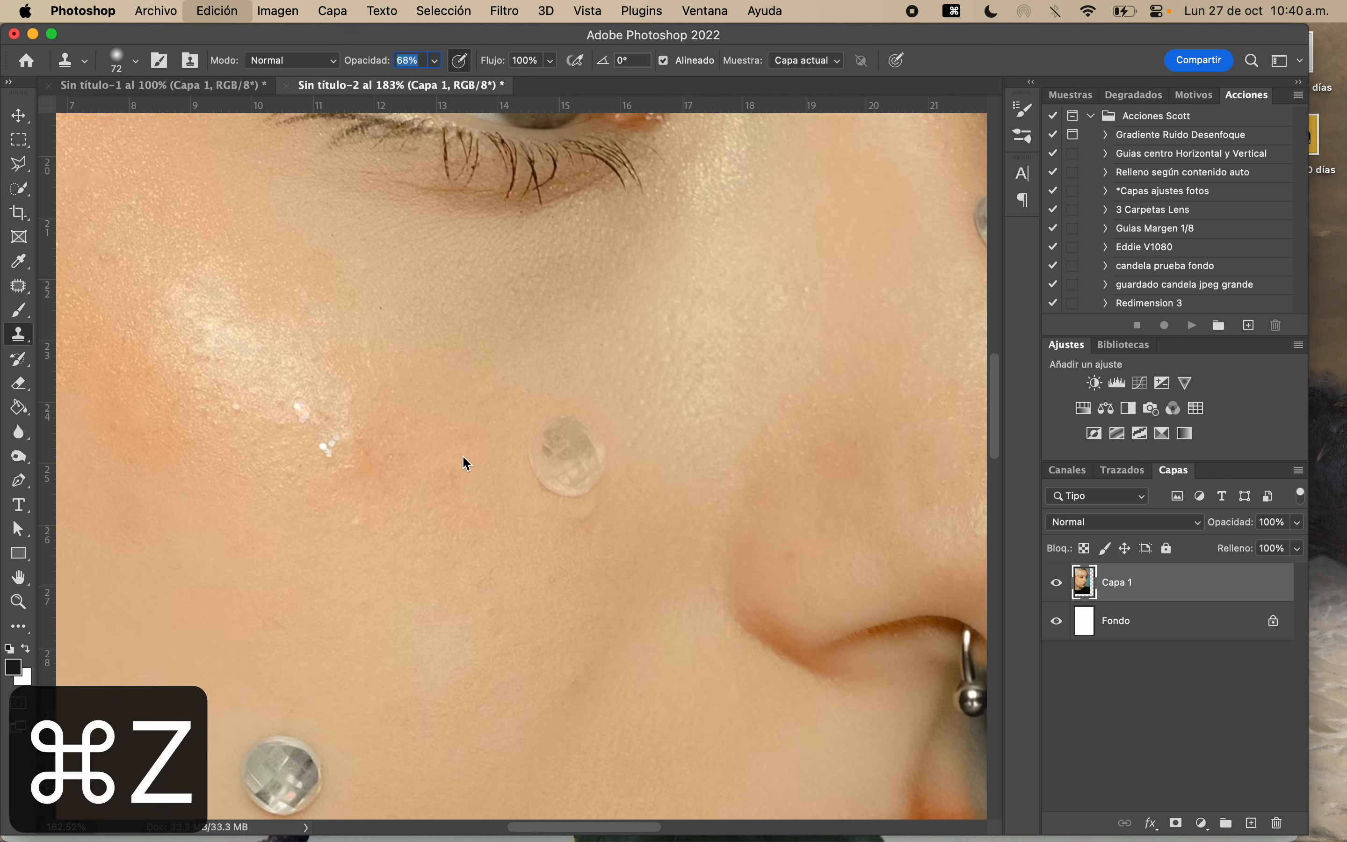
Set the Clone Stamp opacity to 100% and clone neighbouring skin over the cheek gem beside the nose
drag(371, 62, 443, 53)
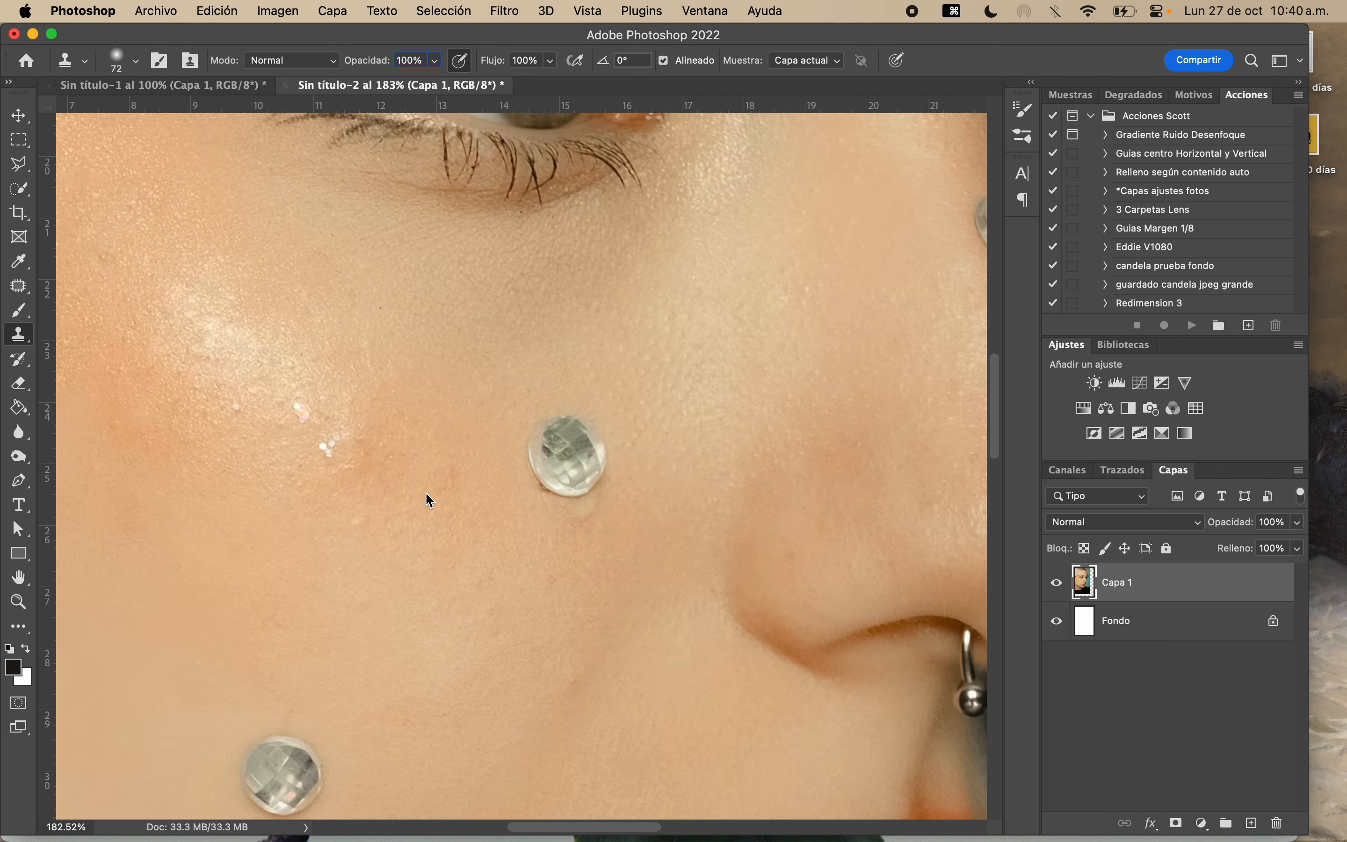
mouse_move(538, 442)
mouse_down()
mouse_move(578, 426)
mouse_move(589, 463)
mouse_move(545, 455)
mouse_move(569, 475)
mouse_move(557, 490)
mouse_move(602, 466)
mouse_move(561, 433)
mouse_move(559, 478)
mouse_move(581, 503)
mouse_up()
scroll(581, 503, down, 5)
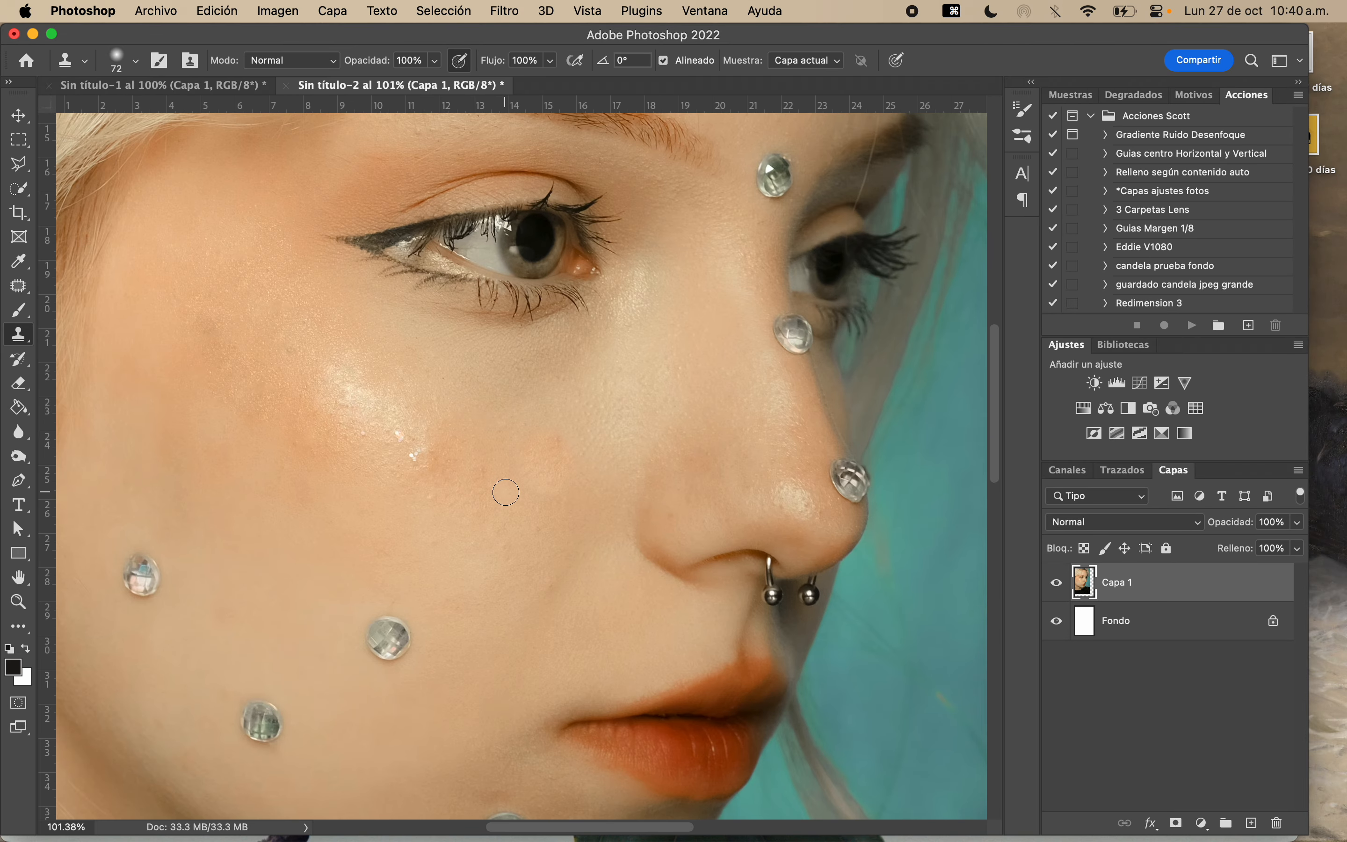
Blend the cloned area below the eye with sampled skin, using the Clone Stamp at 77% opacity and 81% flow
scroll(506, 492, up, 4)
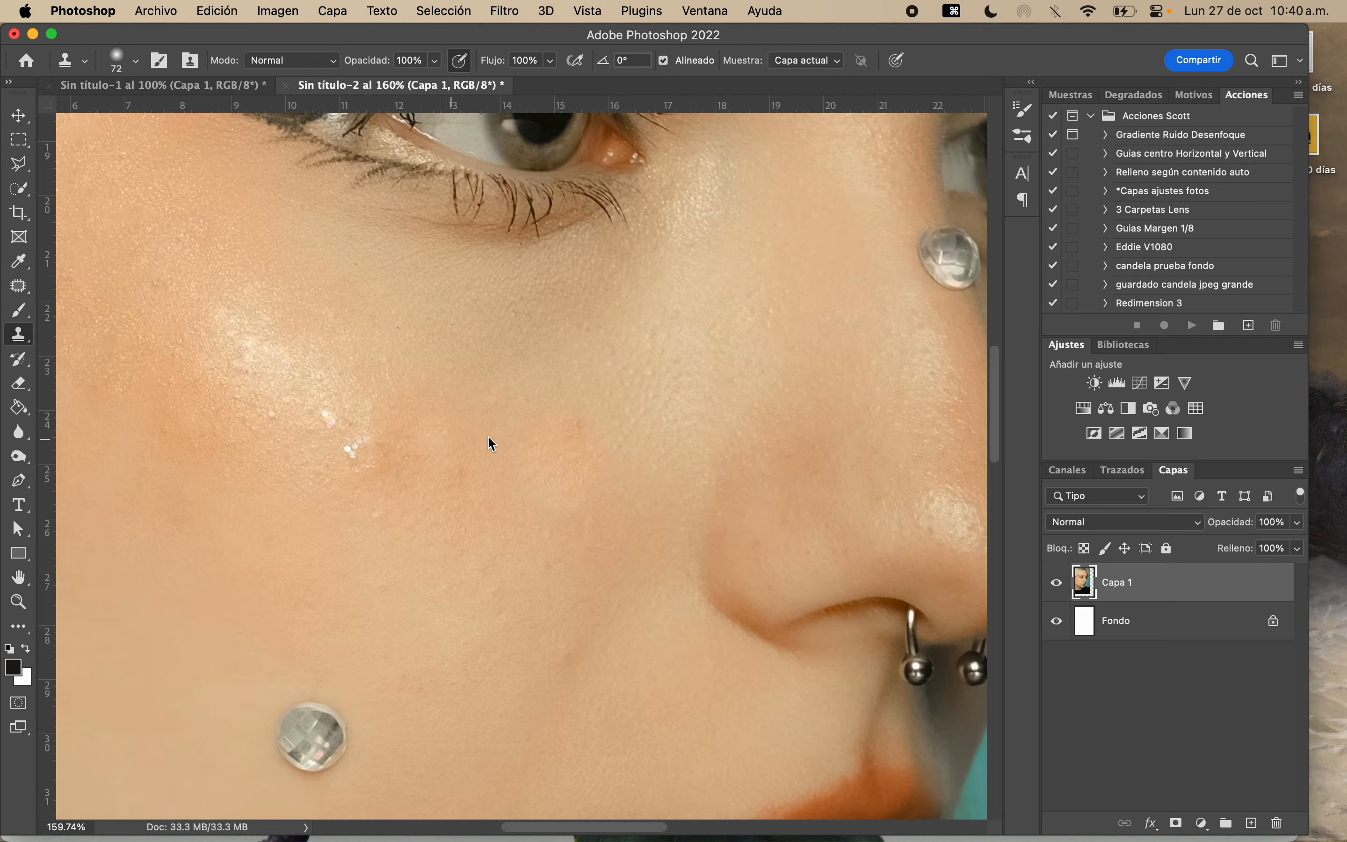
alt+click(557, 368)
click(560, 409)
click(735, 648)
drag(490, 67, 469, 65)
drag(370, 70, 341, 68)
mouse_move(603, 453)
mouse_down()
mouse_move(538, 472)
mouse_move(528, 462)
mouse_move(551, 445)
mouse_move(505, 430)
mouse_up()
scroll(682, 419, down, 3)
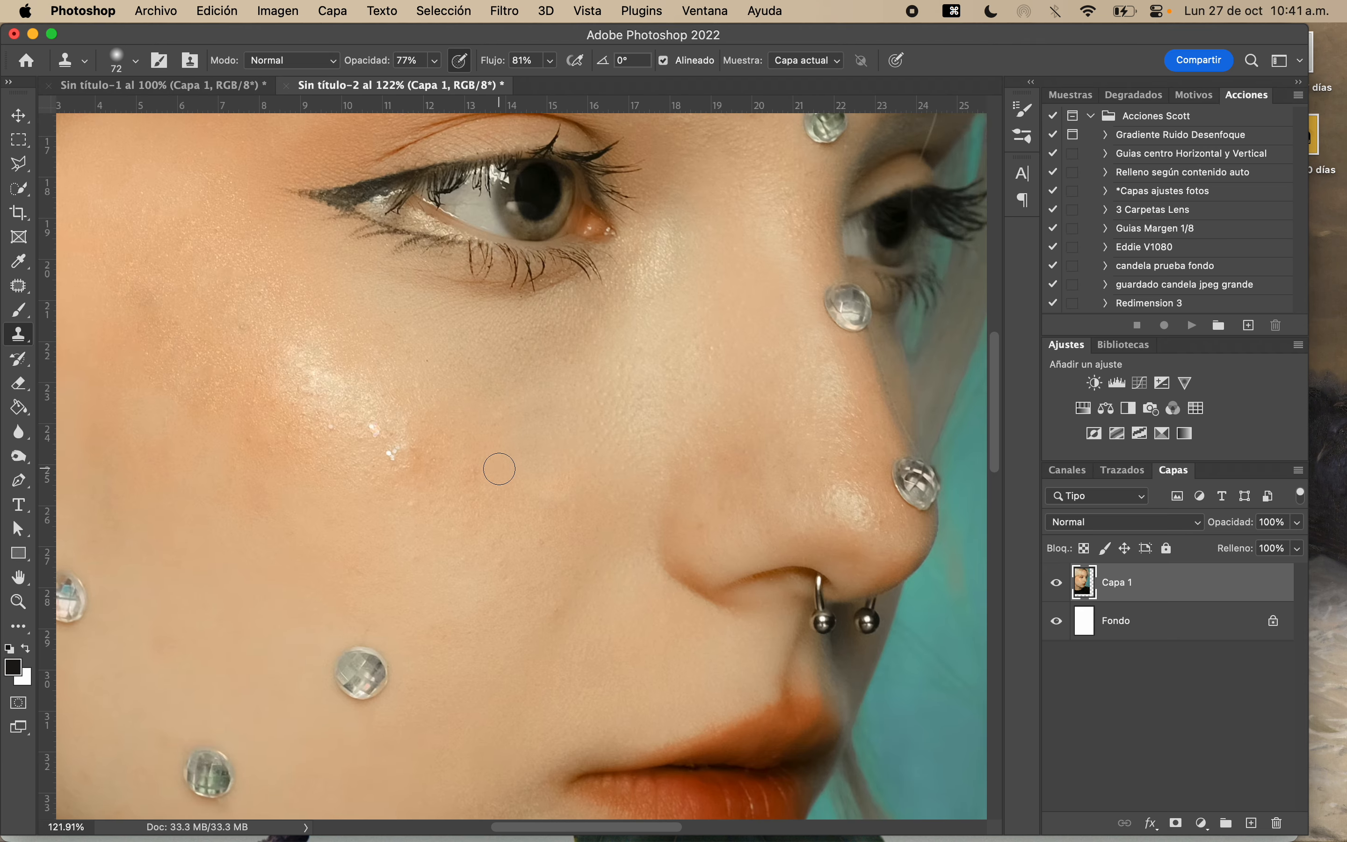
mouse_move(506, 462)
mouse_down()
mouse_move(534, 464)
mouse_move(535, 477)
mouse_move(513, 444)
mouse_up()
scroll(604, 583, down, 2)
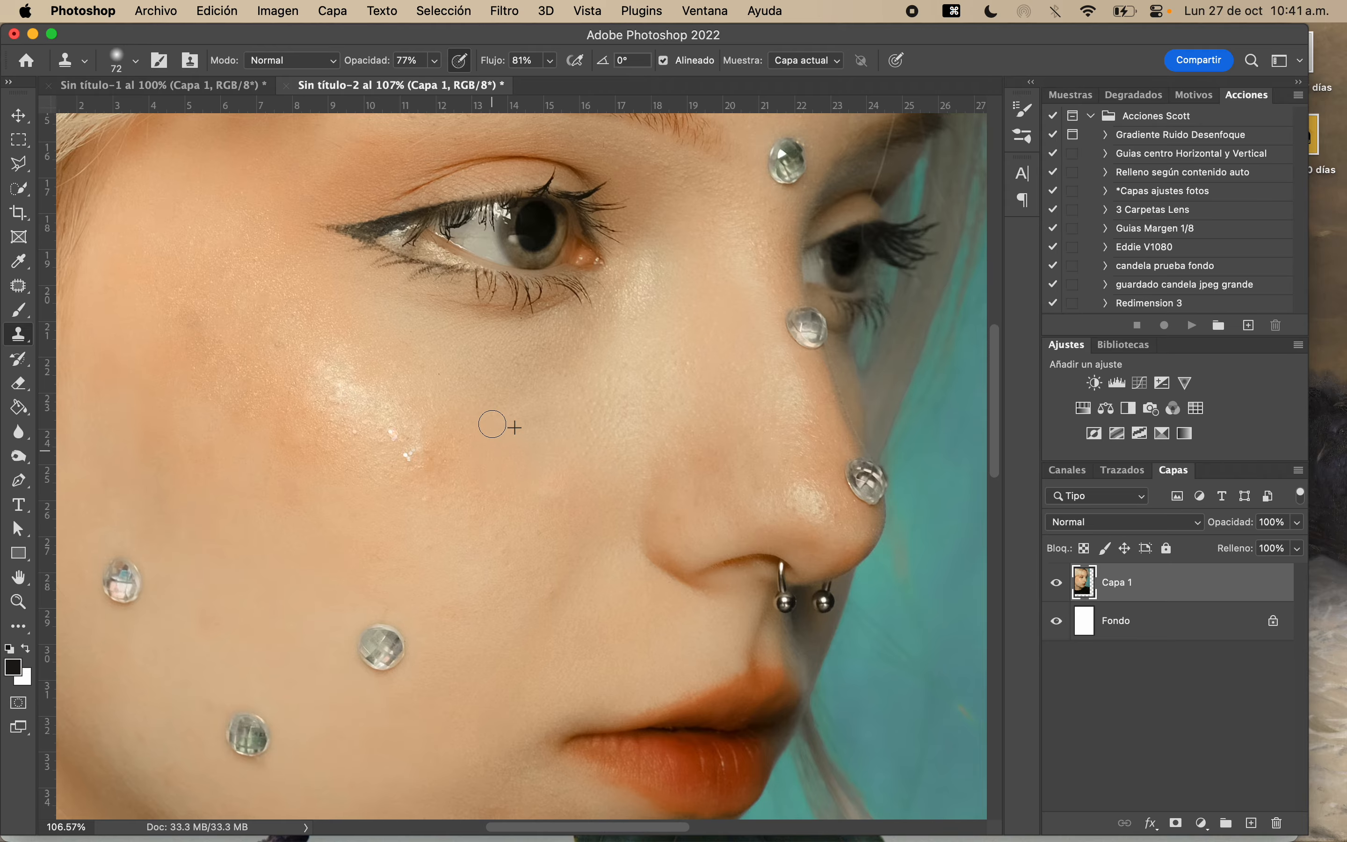
Clone clean skin over the mid-cheek gem, the one nearest the mouth corner, at 100% opacity and 100% flow
scroll(548, 532, down, 4)
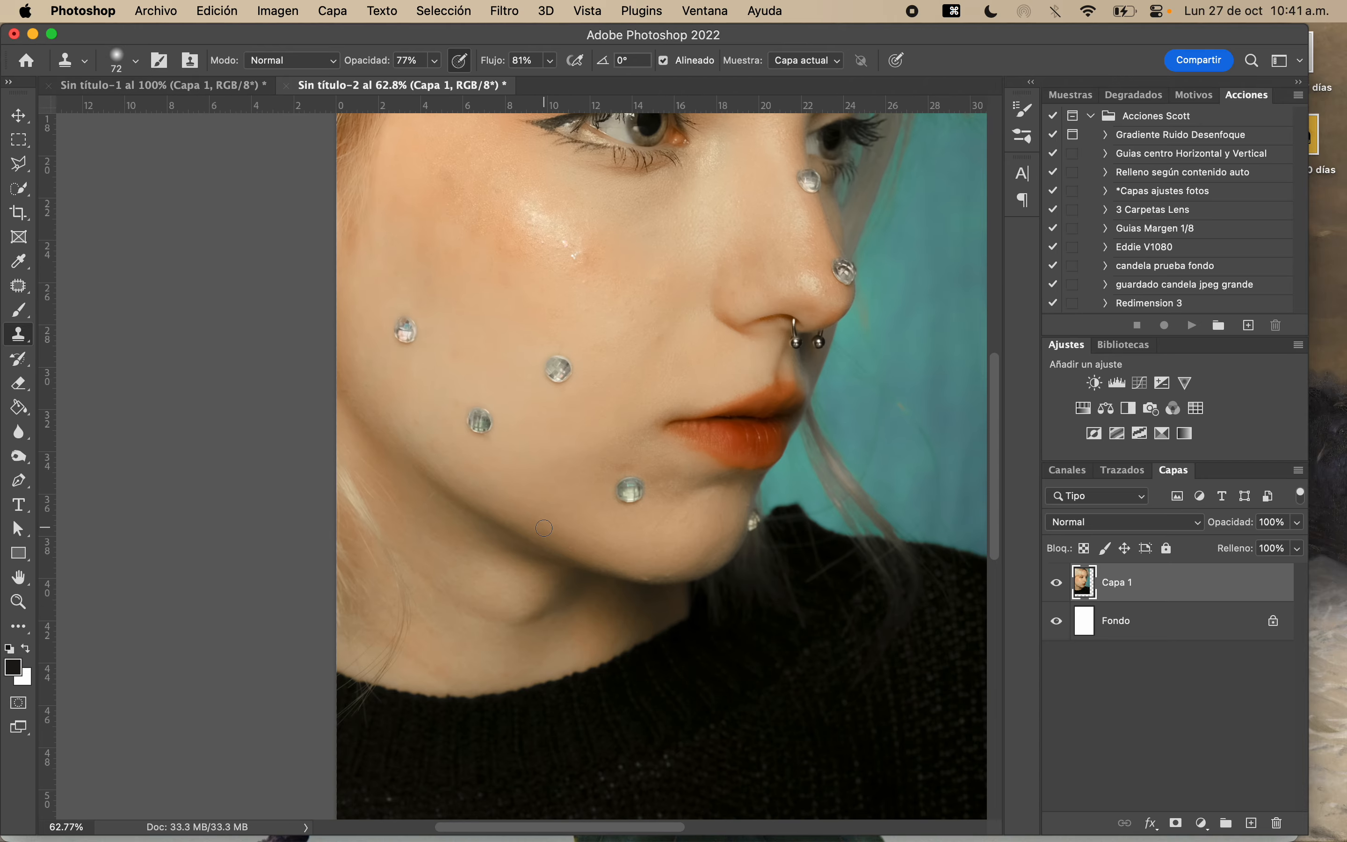
scroll(557, 410, up, 5)
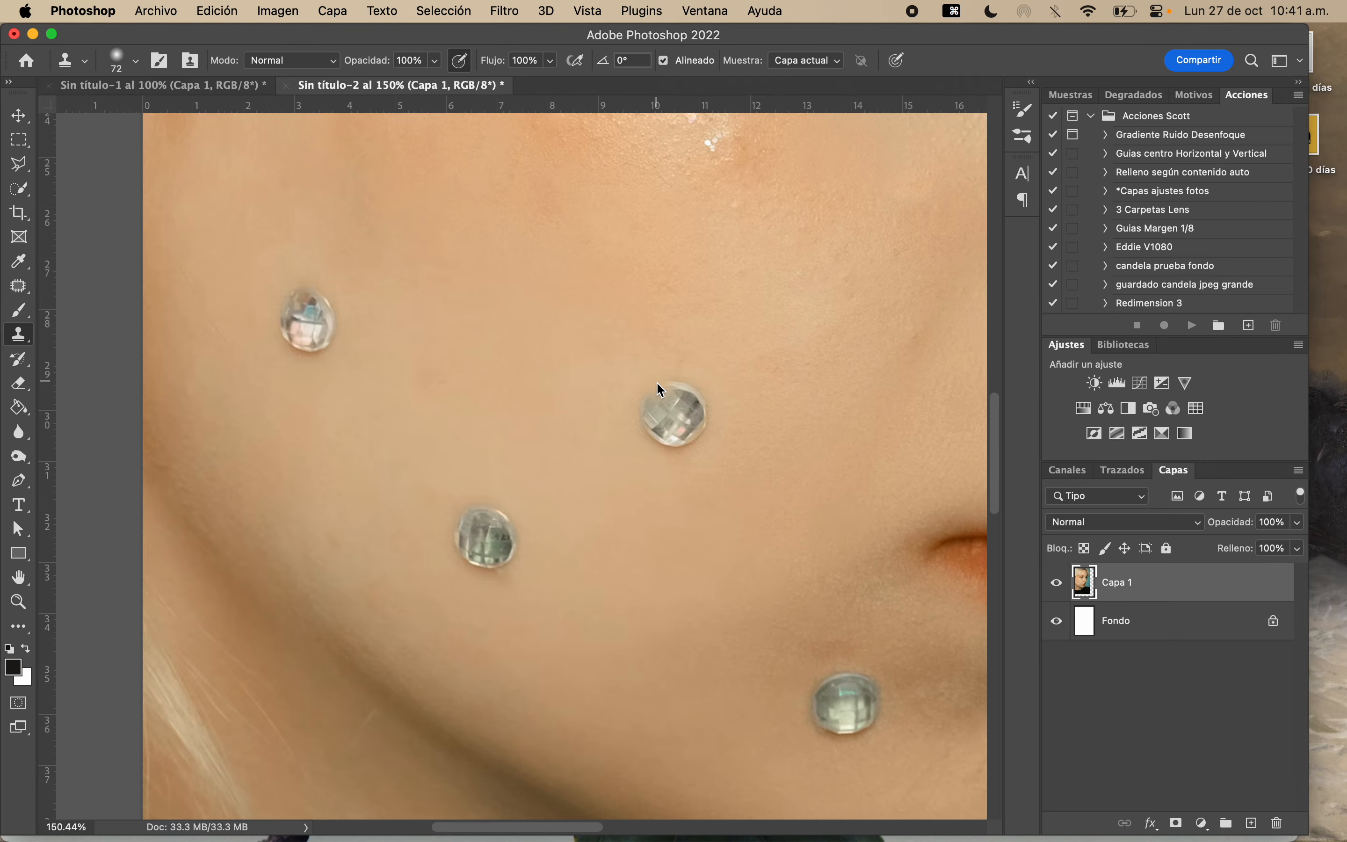
mouse_move(656, 383)
mouse_down()
mouse_move(650, 425)
mouse_move(674, 433)
mouse_move(670, 402)
mouse_move(691, 417)
mouse_move(674, 423)
mouse_move(679, 395)
mouse_move(698, 410)
mouse_move(685, 433)
mouse_move(642, 433)
mouse_move(679, 397)
mouse_up()
scroll(678, 397, down, 5)
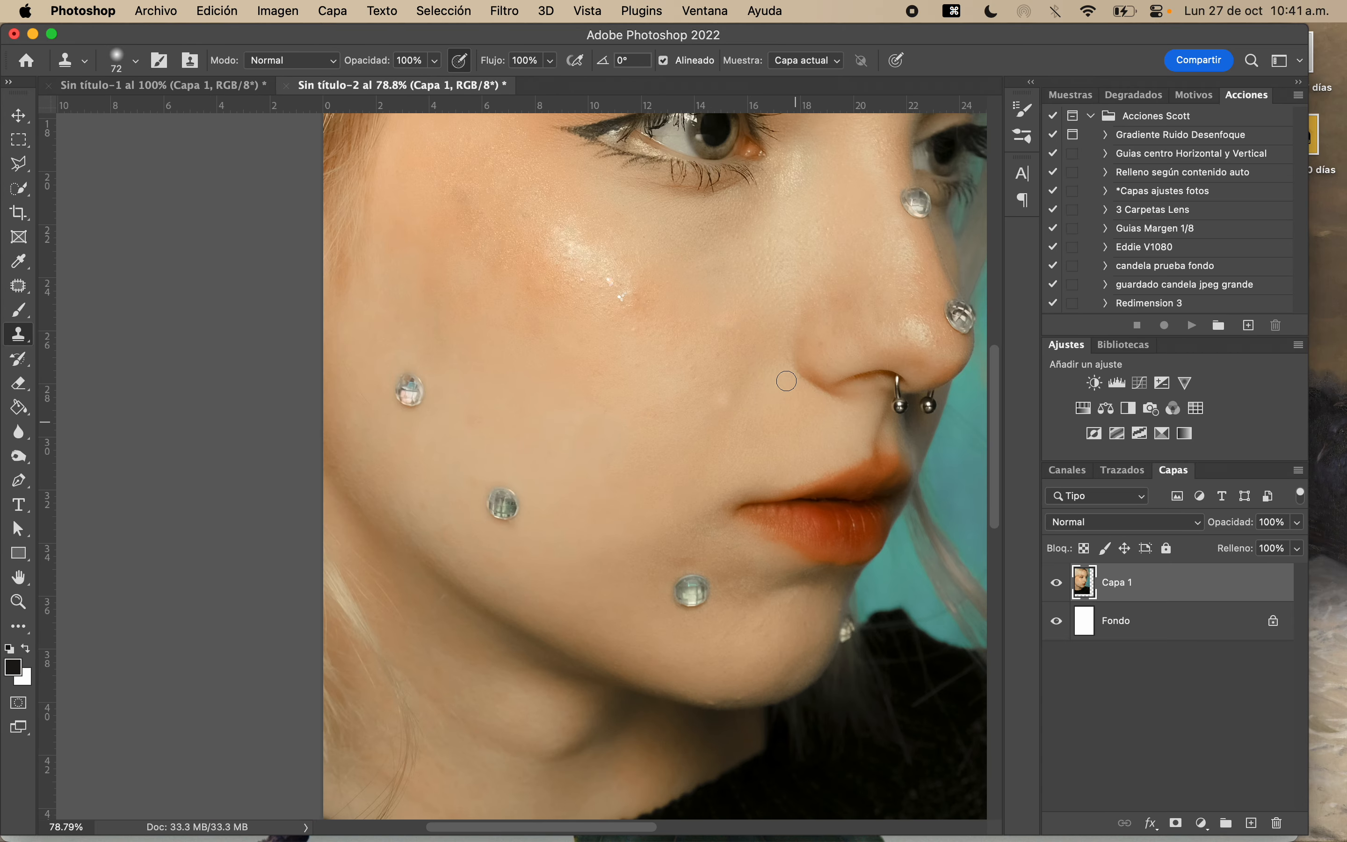
scroll(786, 381, down, 2)
Sample clean cheek skin and clone it over the small white glitter dots at the lower edge of the cheek highlight
scroll(616, 351, up, 3)
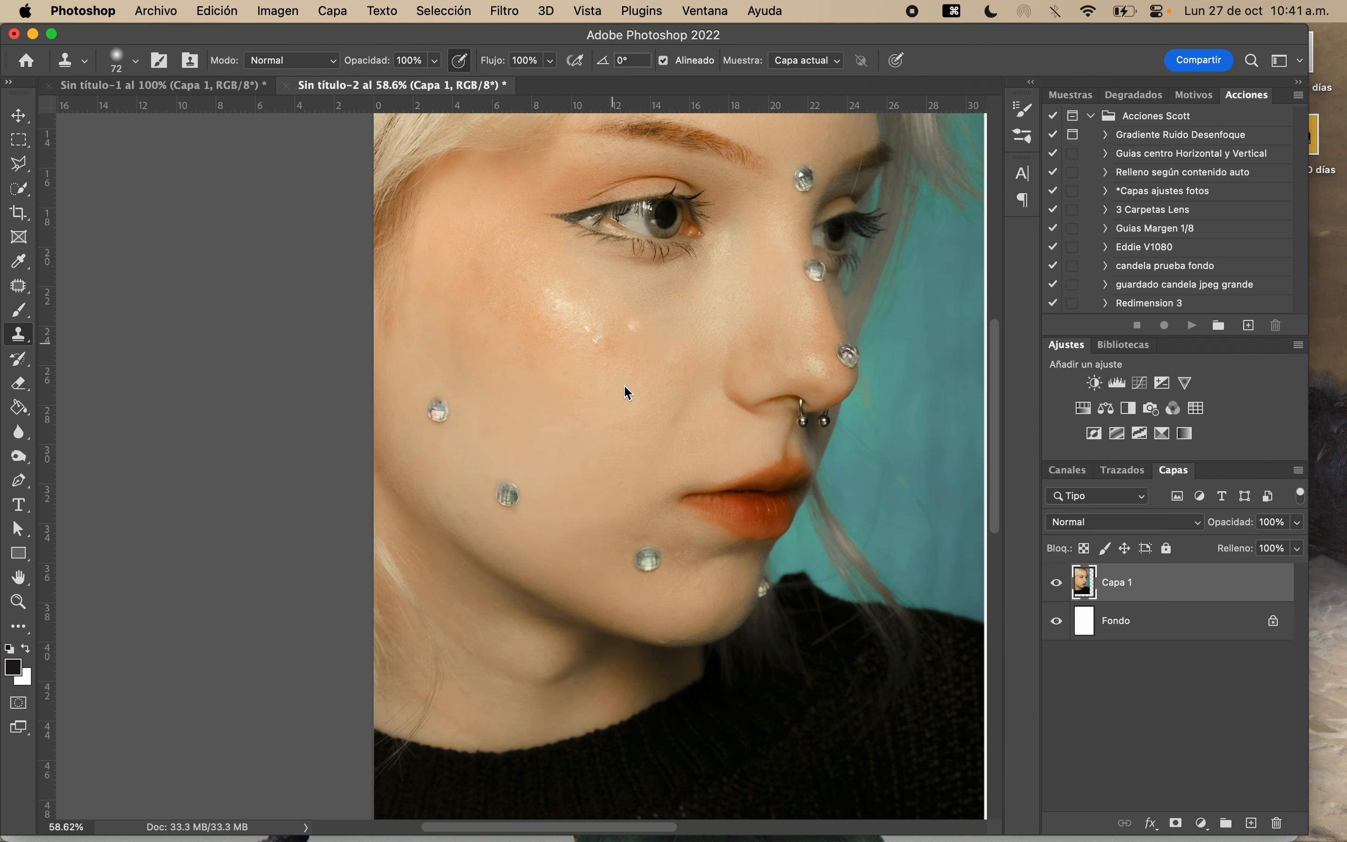
scroll(562, 301, up, 3)
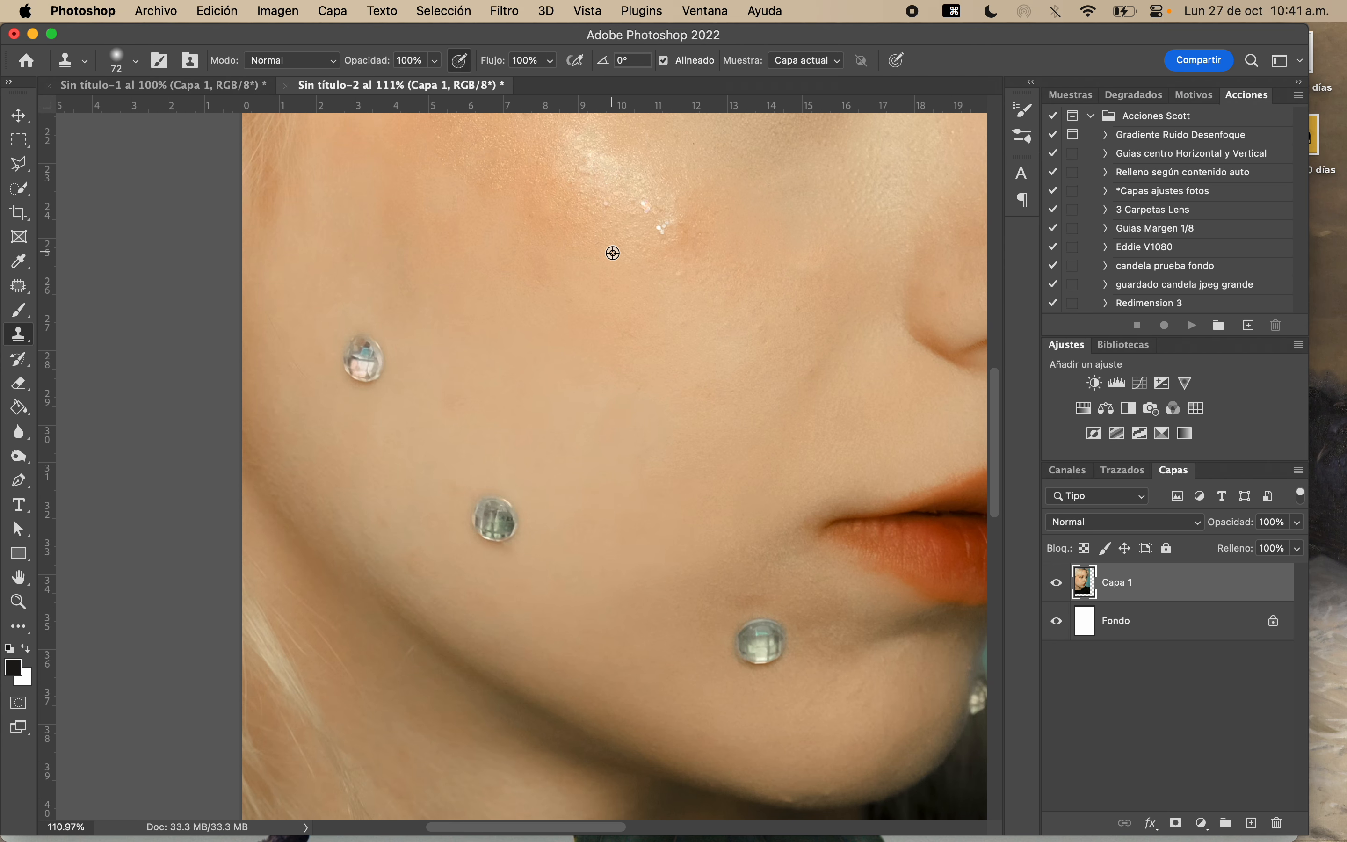
alt+click(612, 253)
mouse_move(636, 199)
mouse_down()
mouse_move(668, 229)
mouse_move(643, 195)
mouse_move(632, 207)
mouse_move(650, 242)
mouse_move(680, 230)
mouse_move(659, 197)
mouse_move(631, 197)
mouse_move(624, 226)
mouse_move(651, 241)
mouse_move(673, 196)
mouse_move(627, 204)
mouse_move(617, 241)
mouse_move(670, 217)
mouse_move(651, 189)
mouse_move(615, 258)
mouse_up()
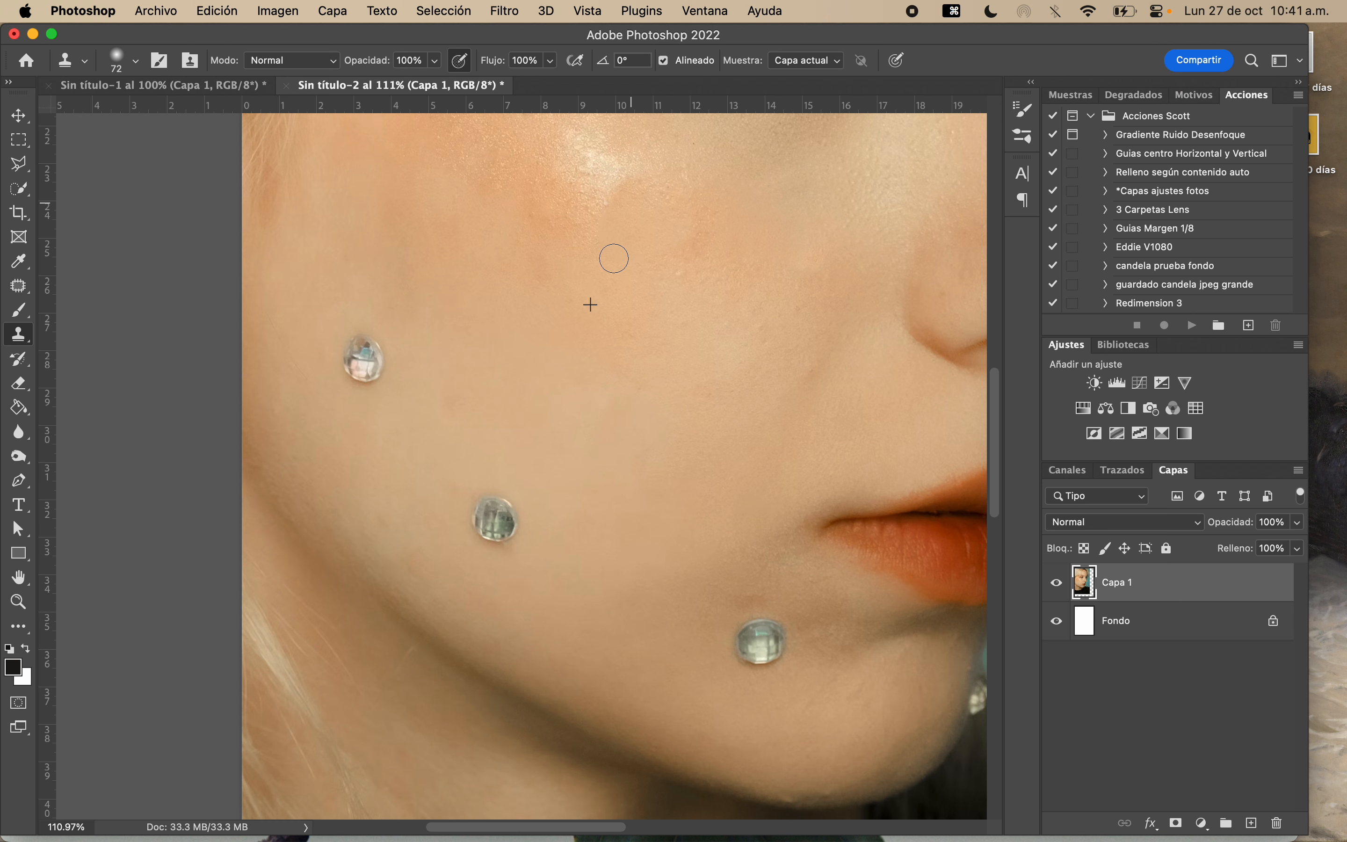
scroll(736, 262, down, 5)
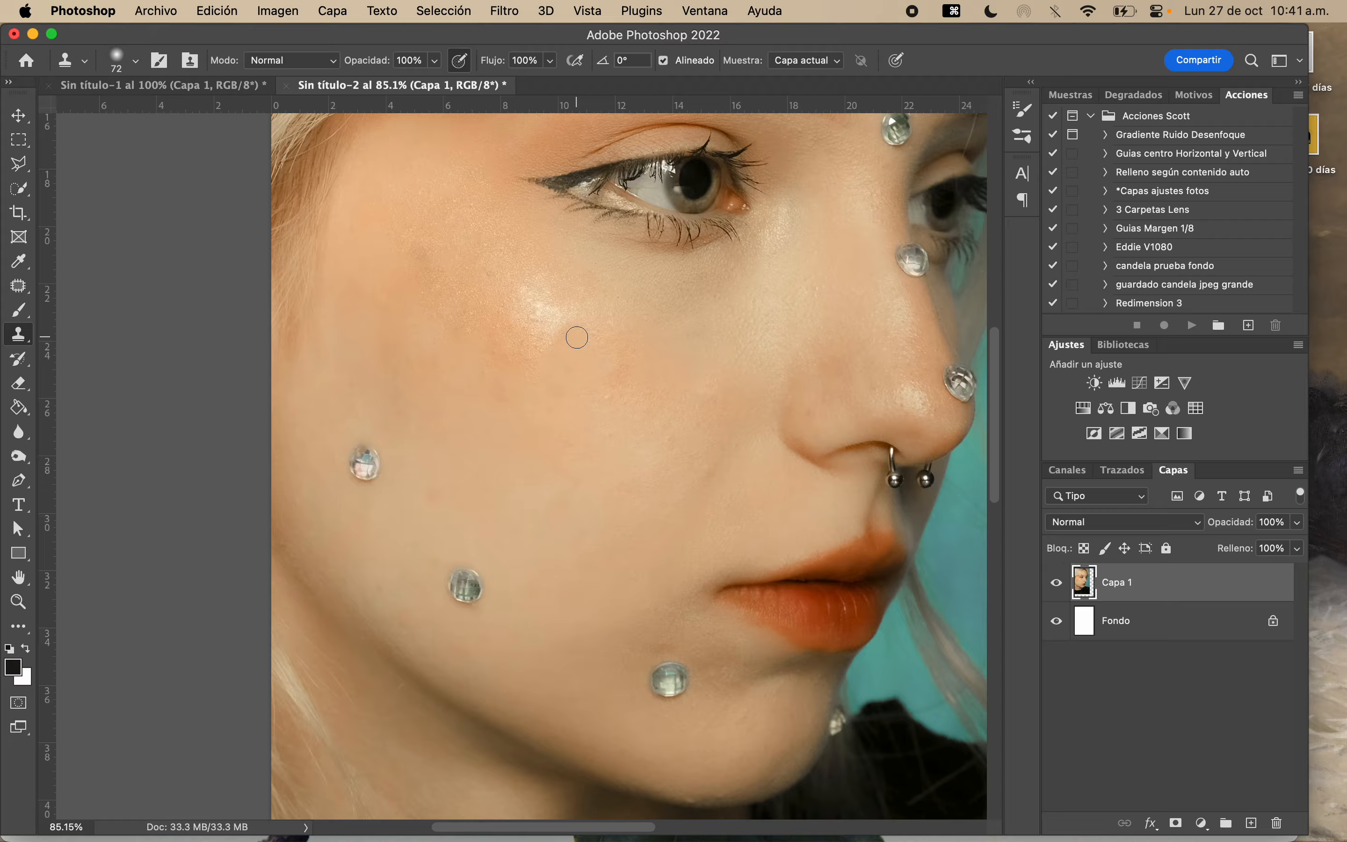
Patch the smooth cloned area beside the cheek highlight with textured skin using the Patch tool, and clear the selection
scroll(577, 337, up, 5)
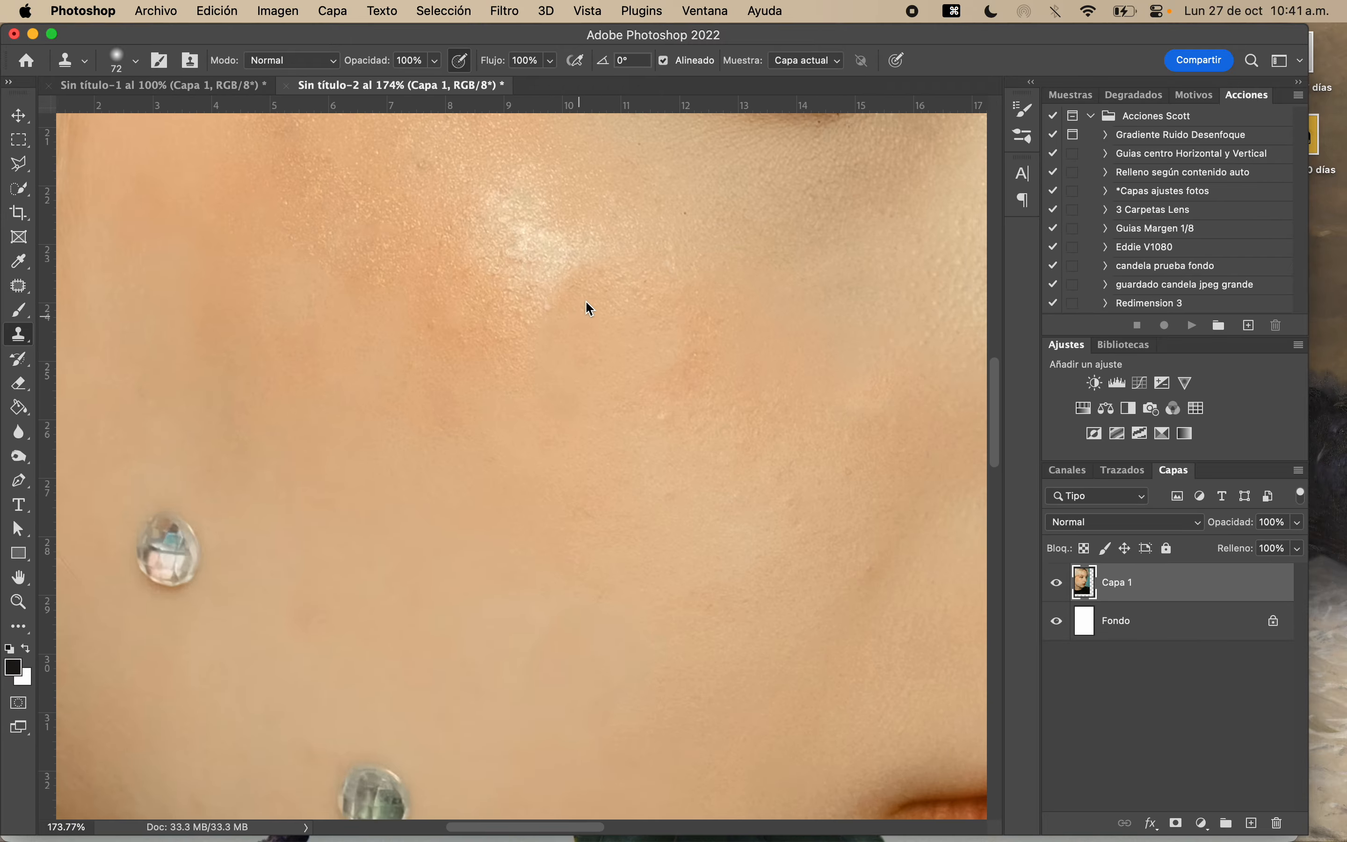
scroll(590, 309, up, 4)
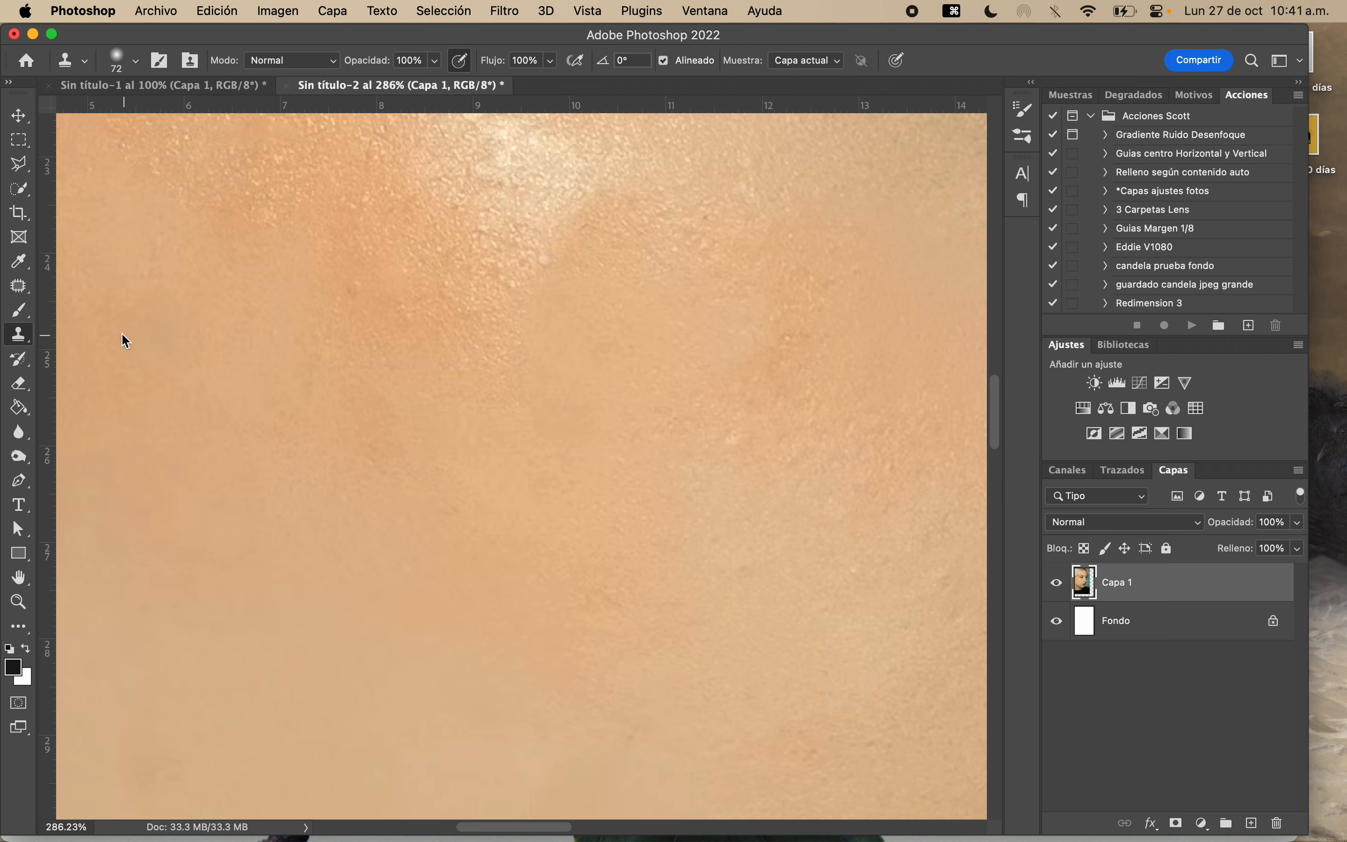
click(19, 287)
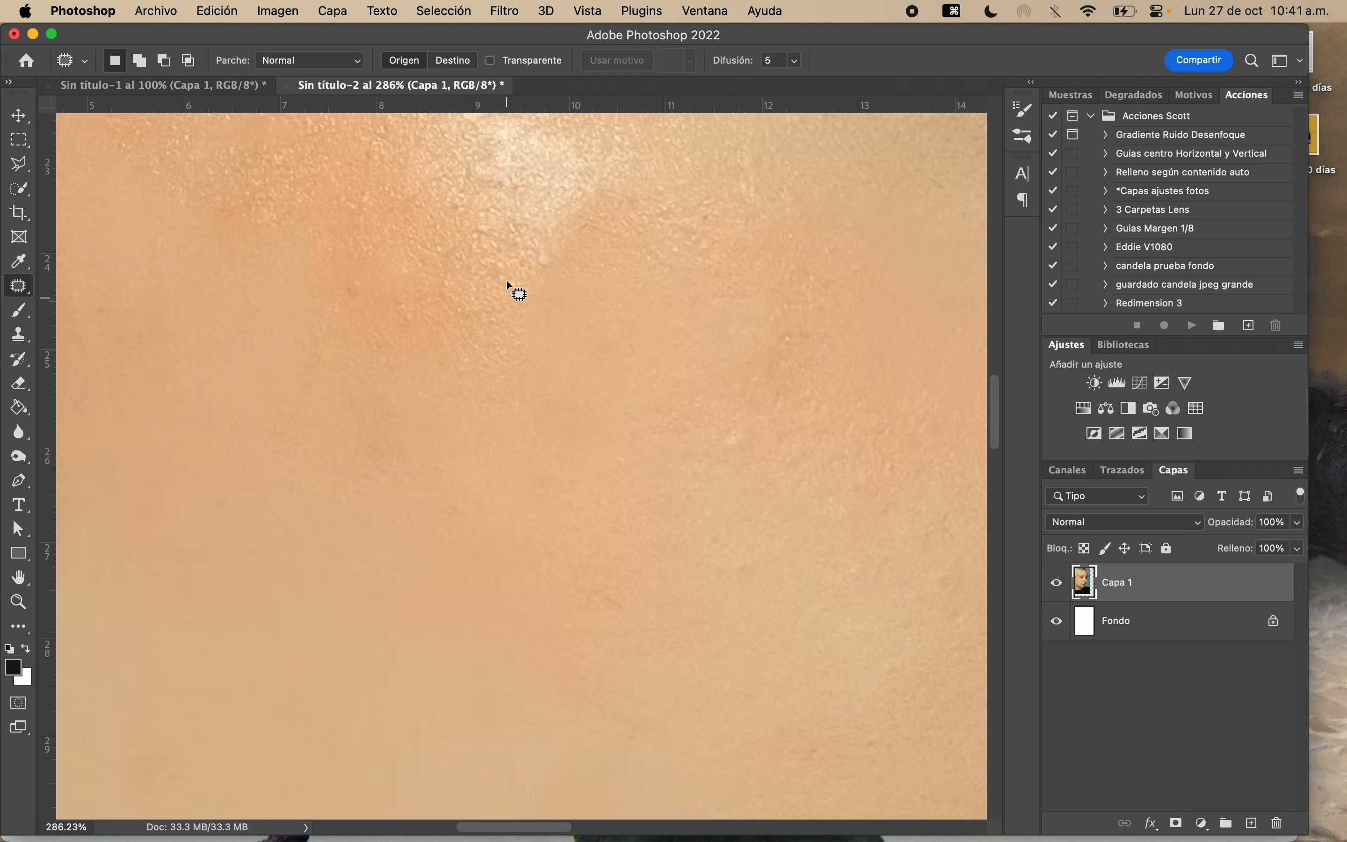
mouse_move(596, 233)
mouse_down()
mouse_move(563, 261)
mouse_move(586, 330)
mouse_move(550, 348)
mouse_move(613, 389)
mouse_move(714, 315)
mouse_up()
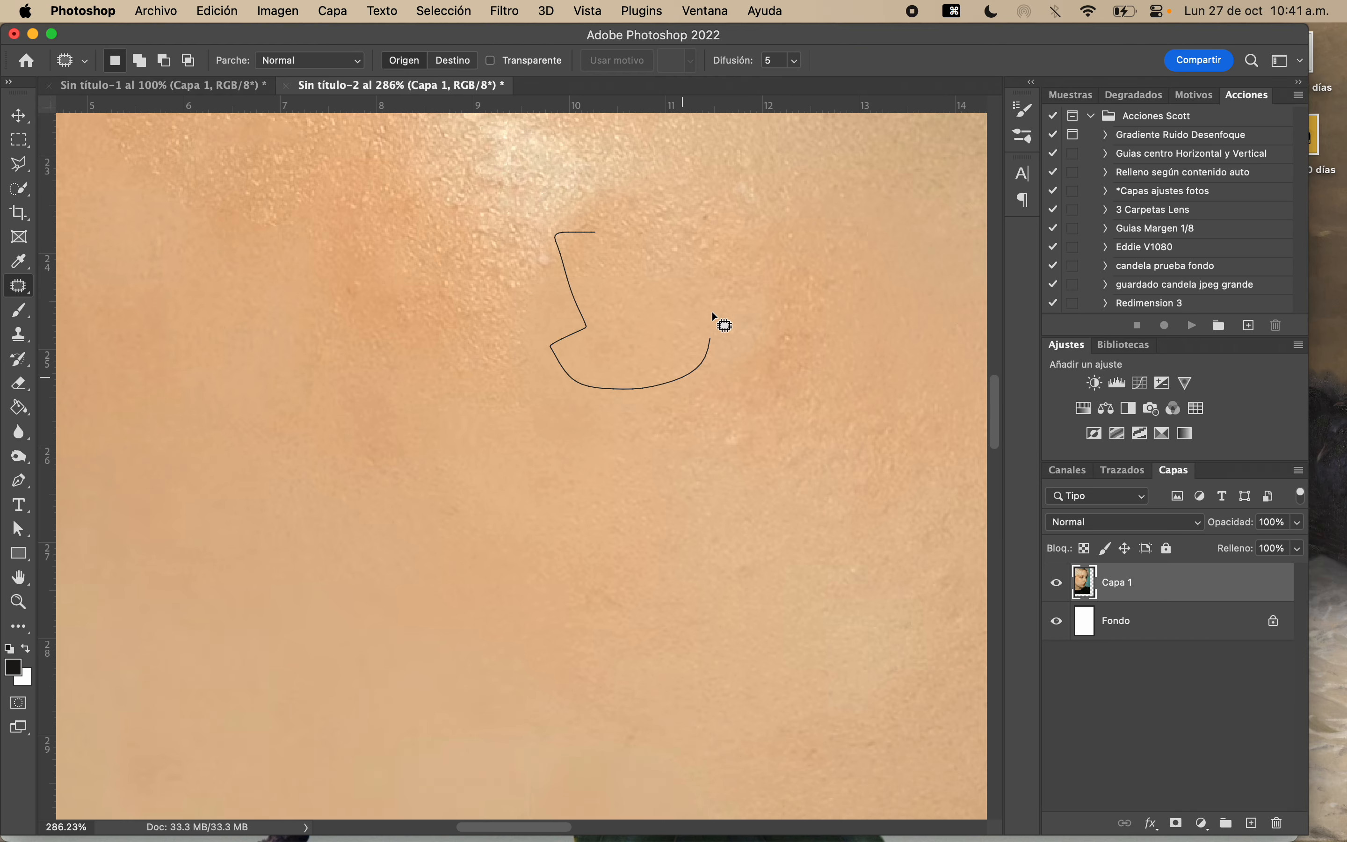
drag(576, 247, 579, 245)
mouse_move(635, 331)
mouse_down()
mouse_move(379, 211)
mouse_move(423, 241)
mouse_move(419, 223)
mouse_up()
key(super+d)
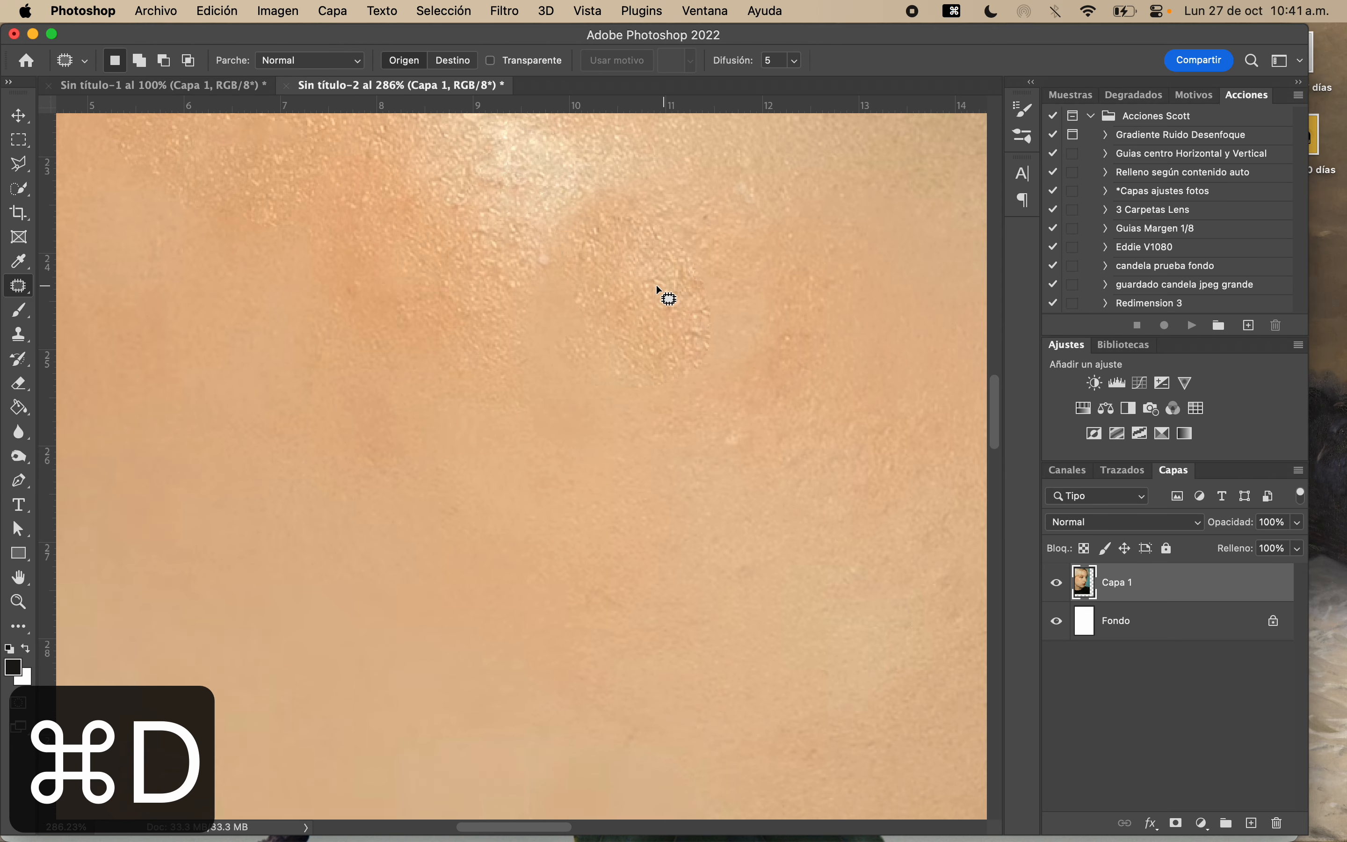
scroll(650, 312, down, 8)
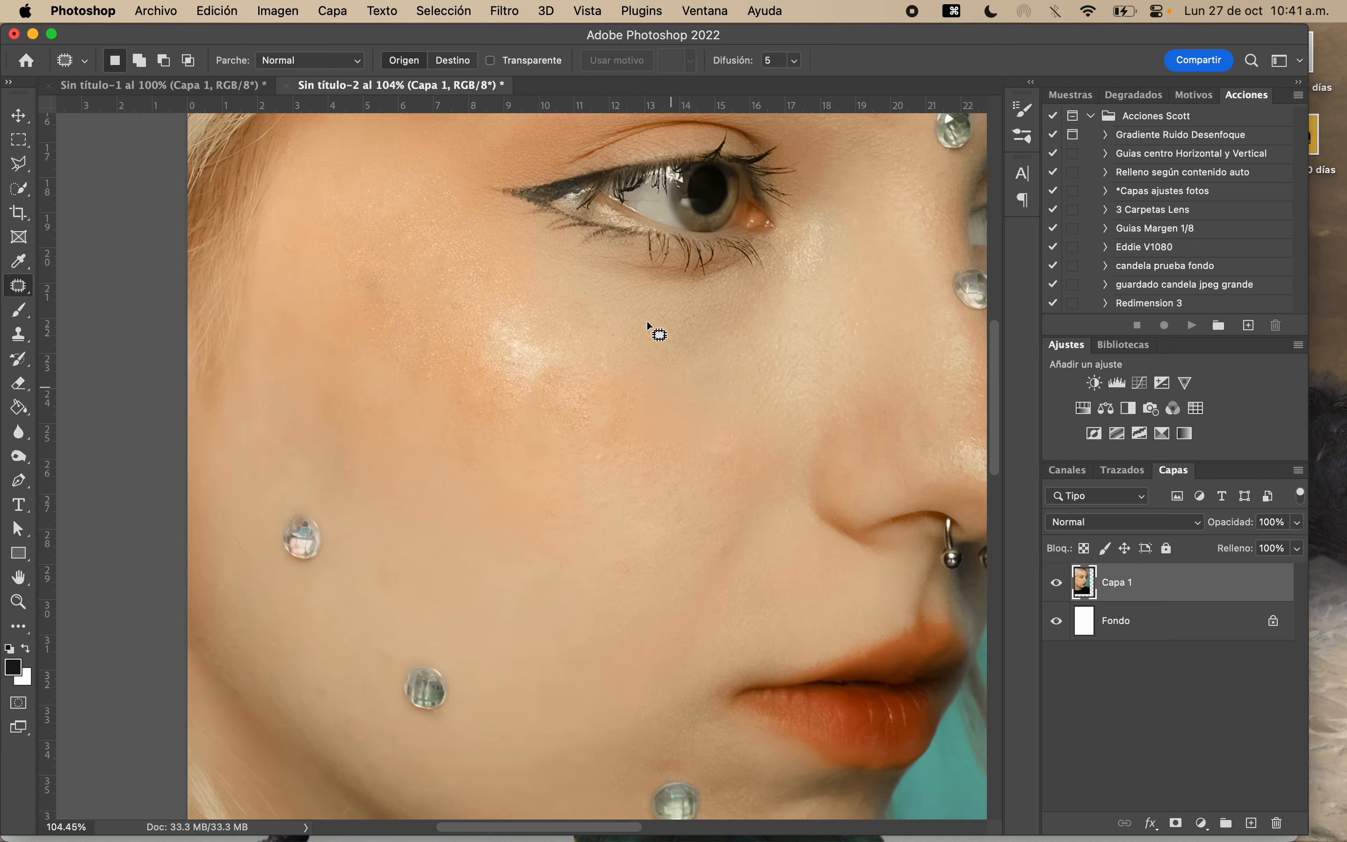